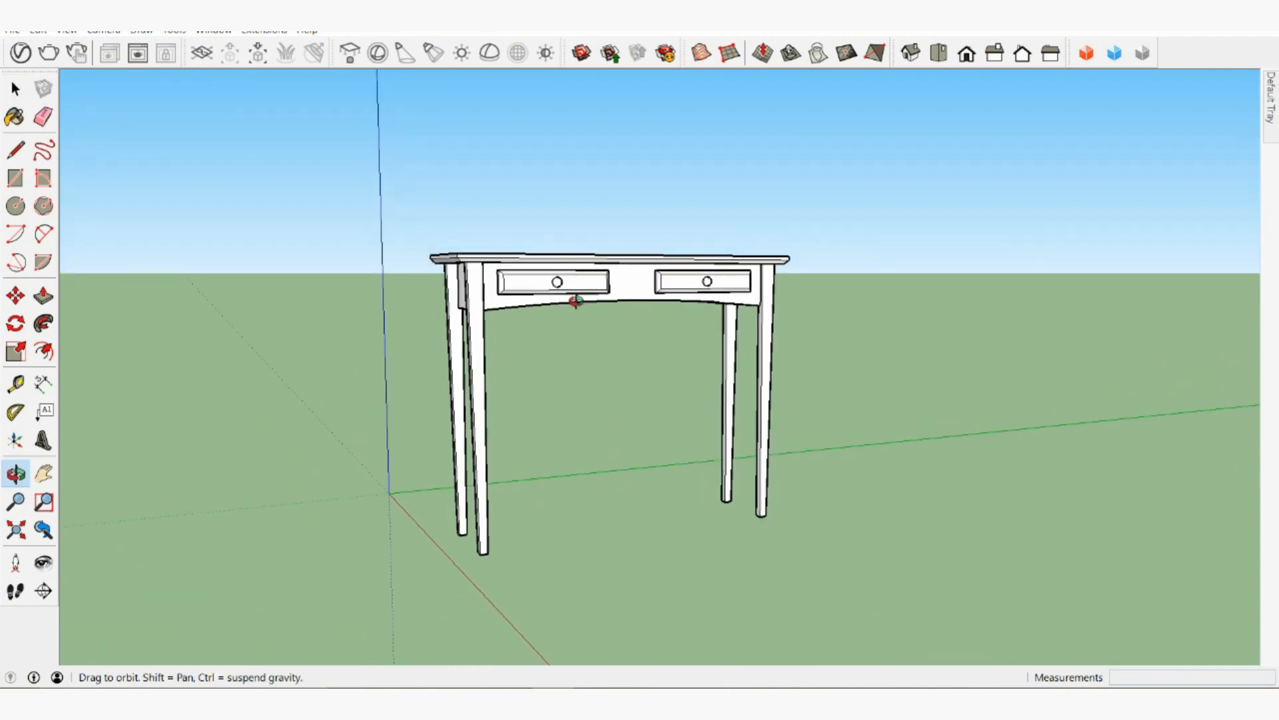
Step: Select the entire finished table model and erase it to leave an empty scene
key(space)
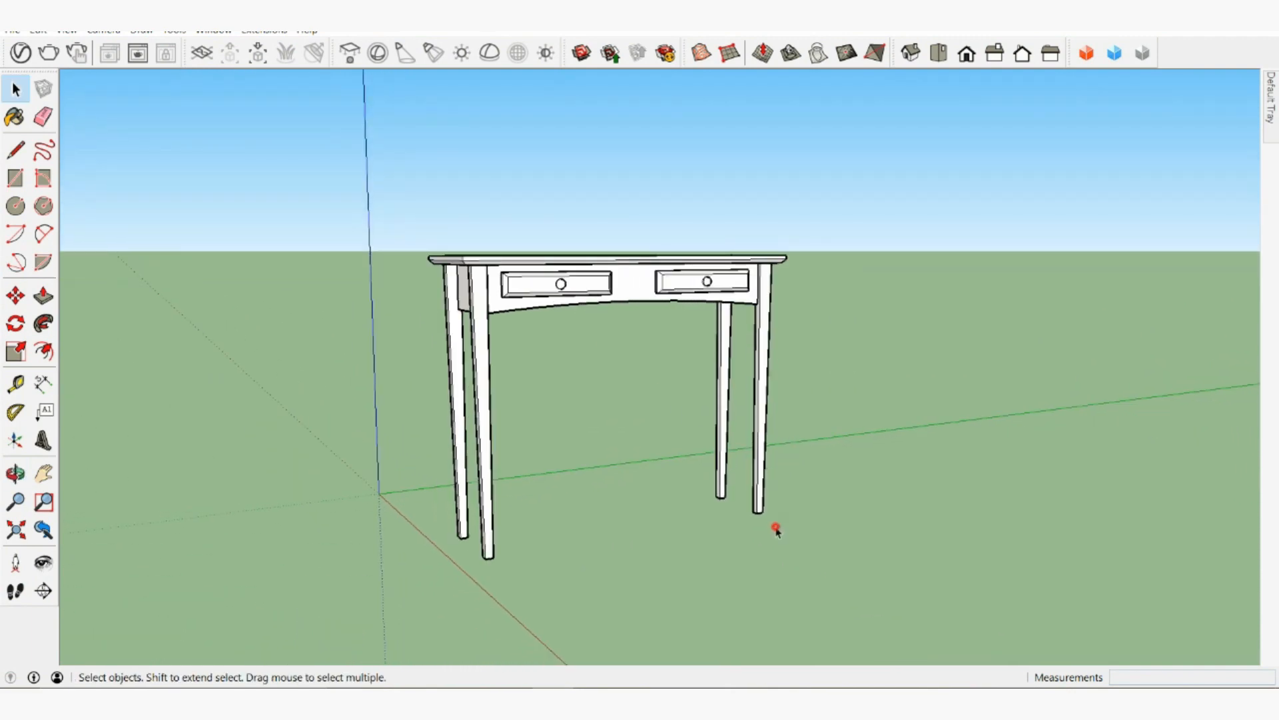
drag(392, 148, 399, 155)
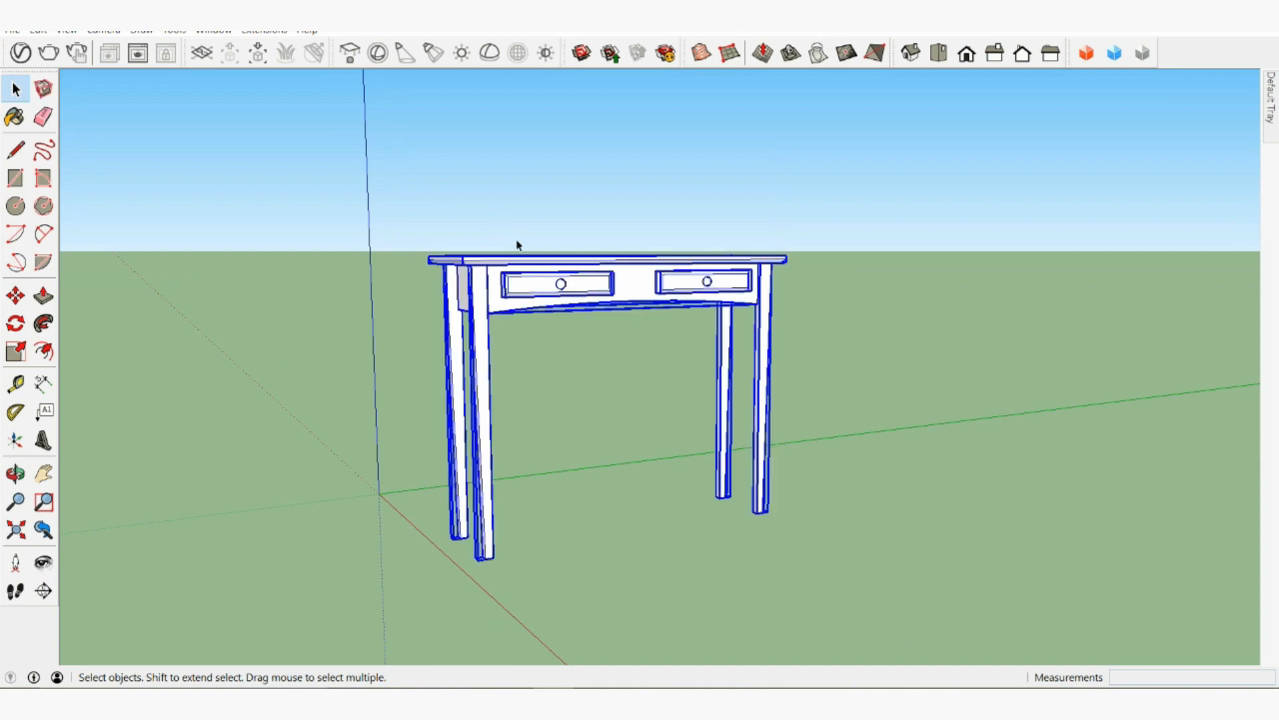
right_click(521, 287)
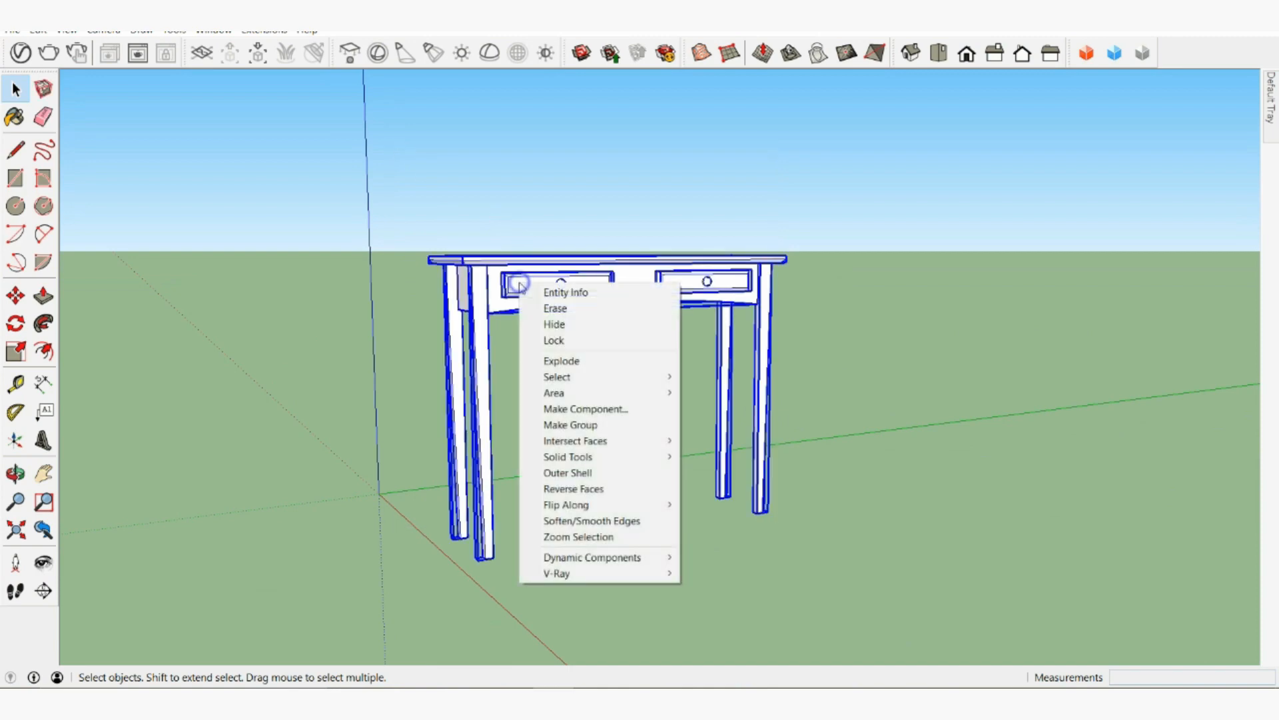
click(570, 314)
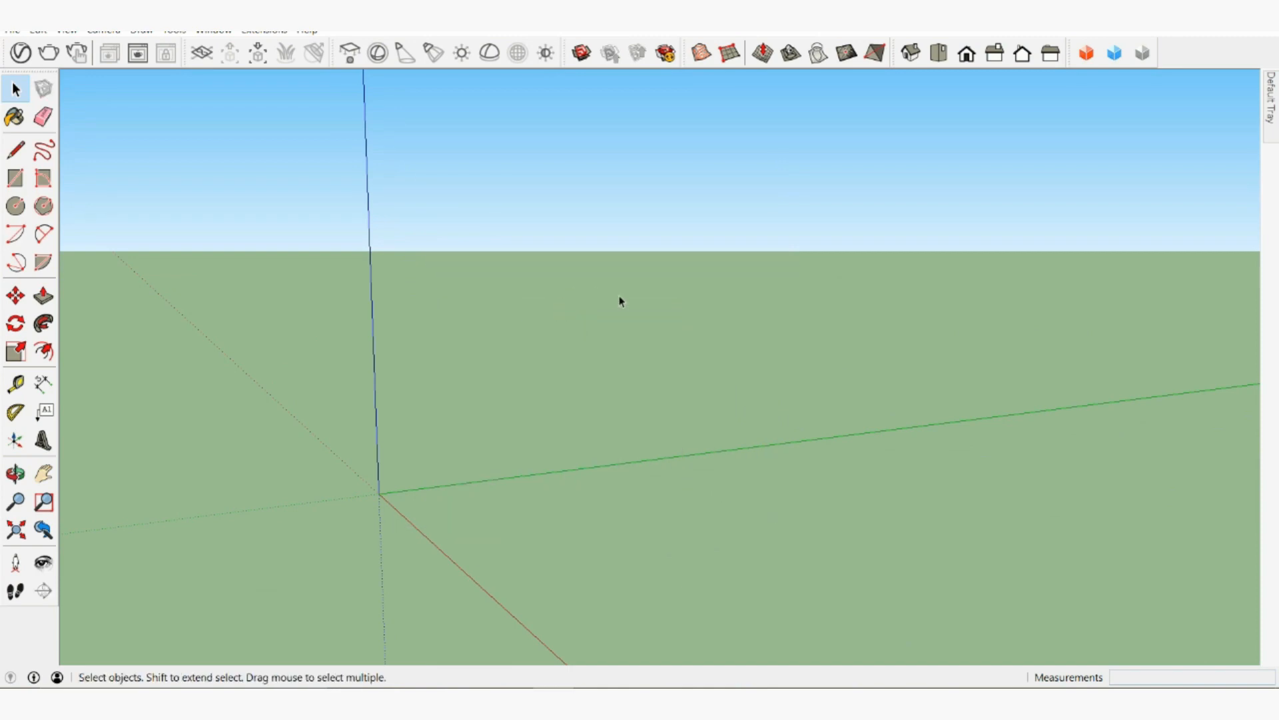
Step: Draw a 14" by 48" rectangle on the ground near the origin for the tabletop
middle_drag(618, 301, 573, 313)
click(15, 178)
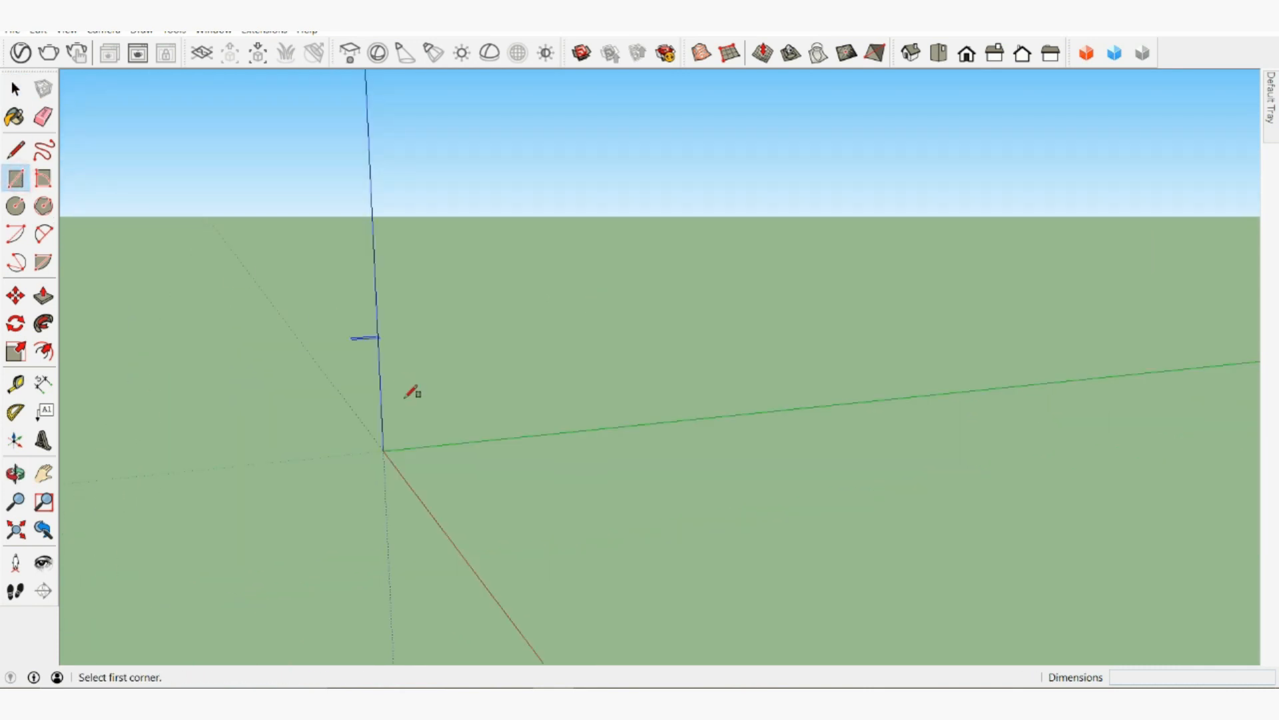
click(416, 470)
text(14)
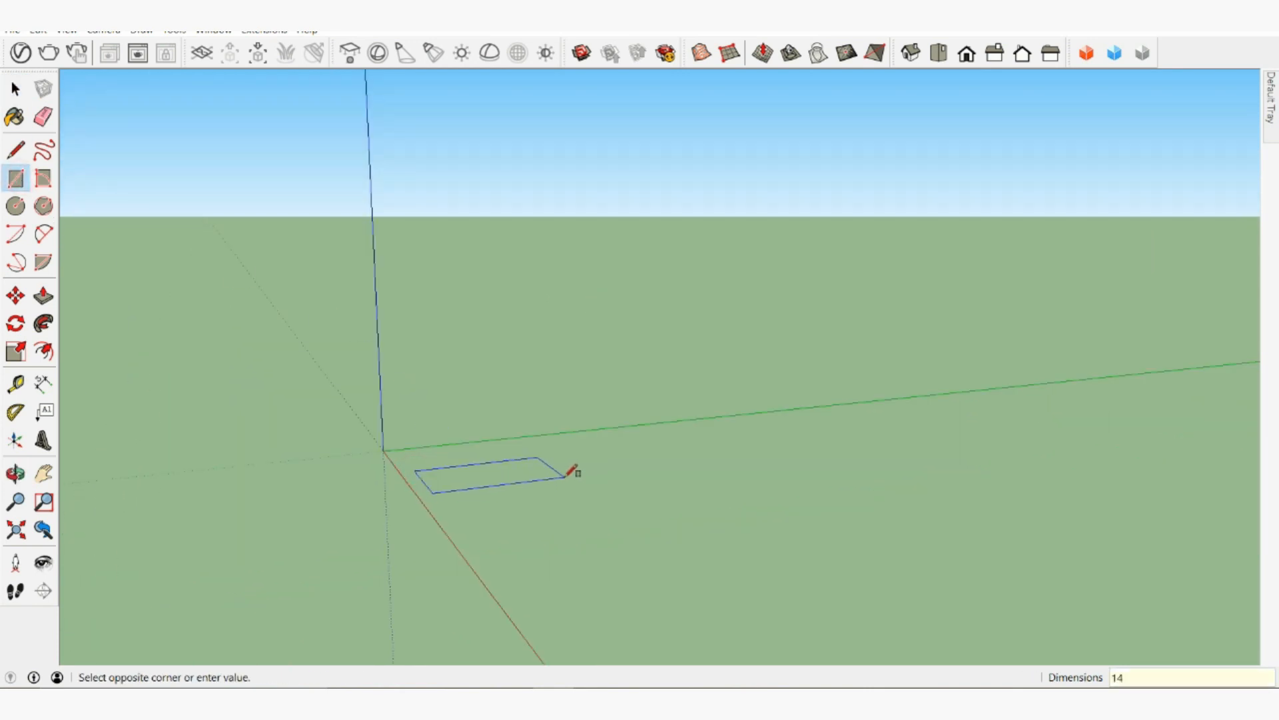
text(",48")
key(Return)
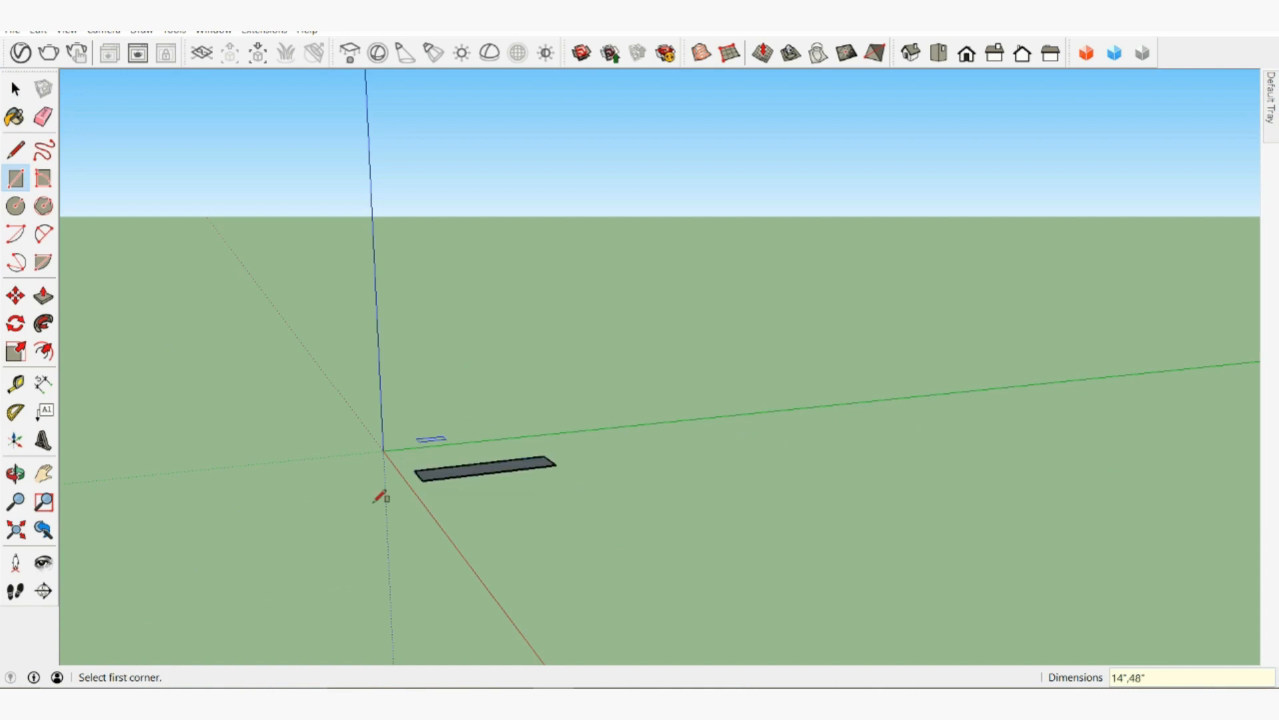
Step: Push/Pull the tabletop rectangle upward by 1"
scroll(400, 480, up, 6)
click(44, 296)
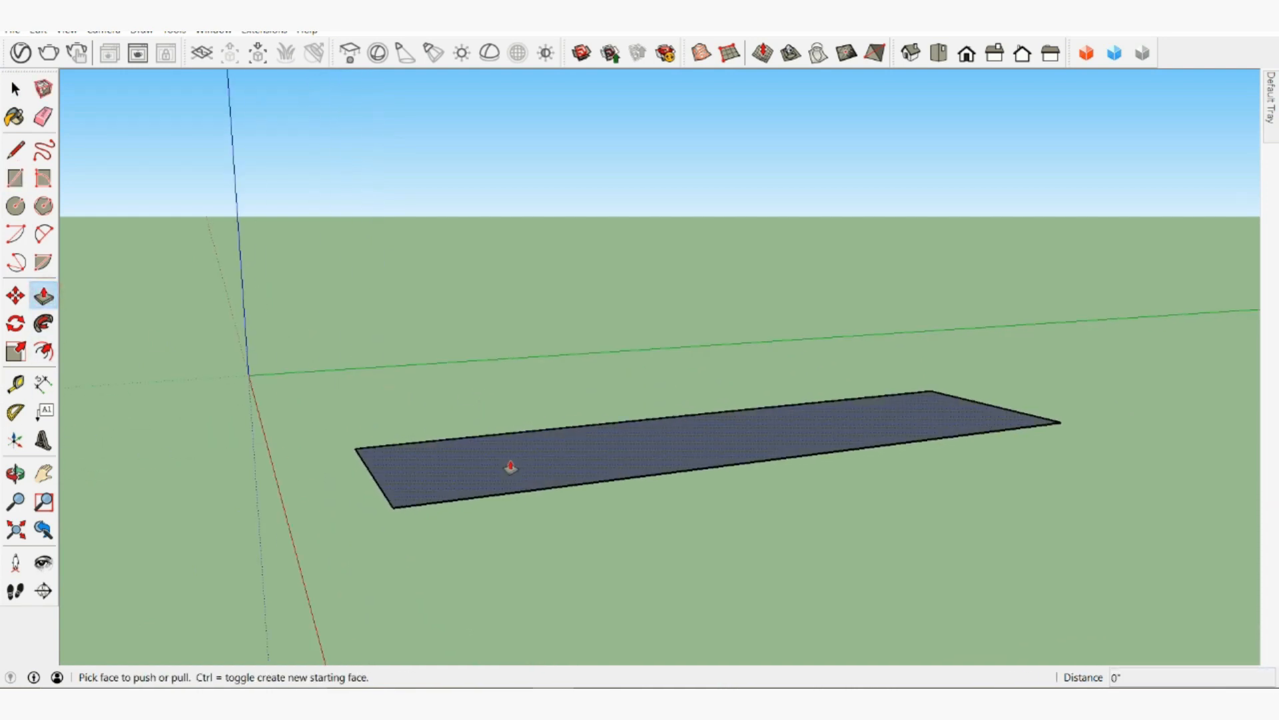
click(423, 486)
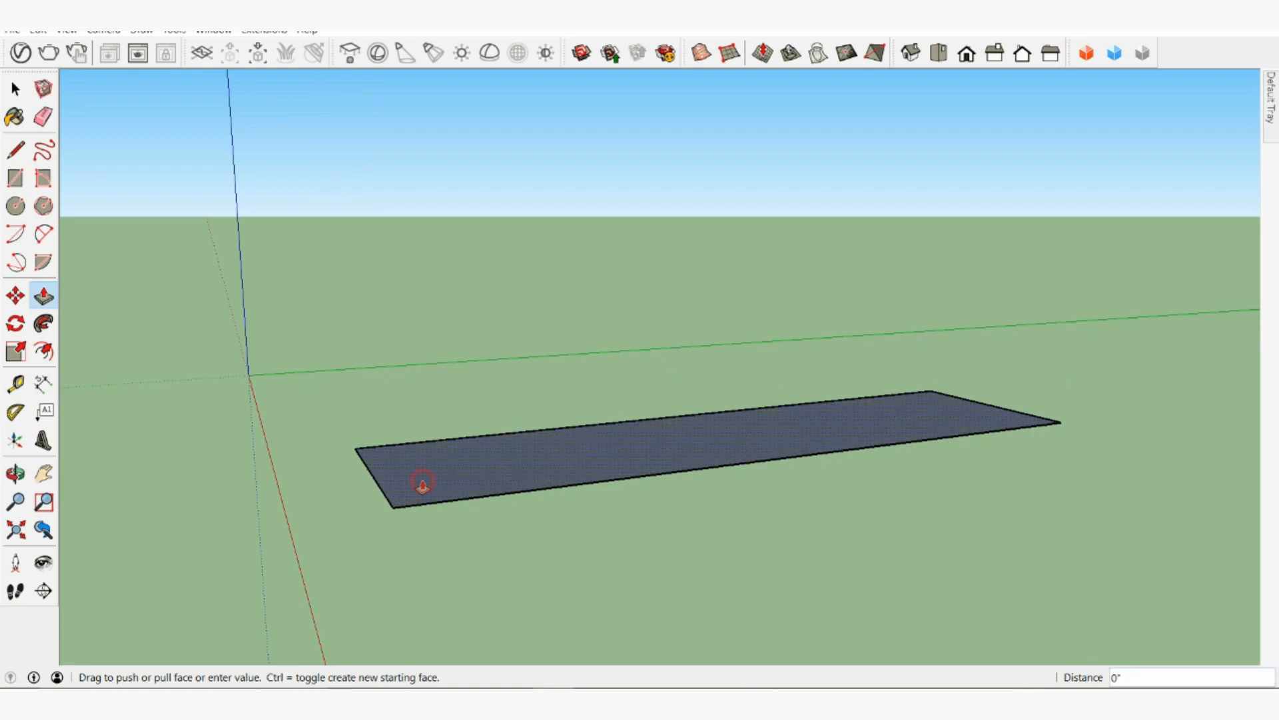
click(416, 446)
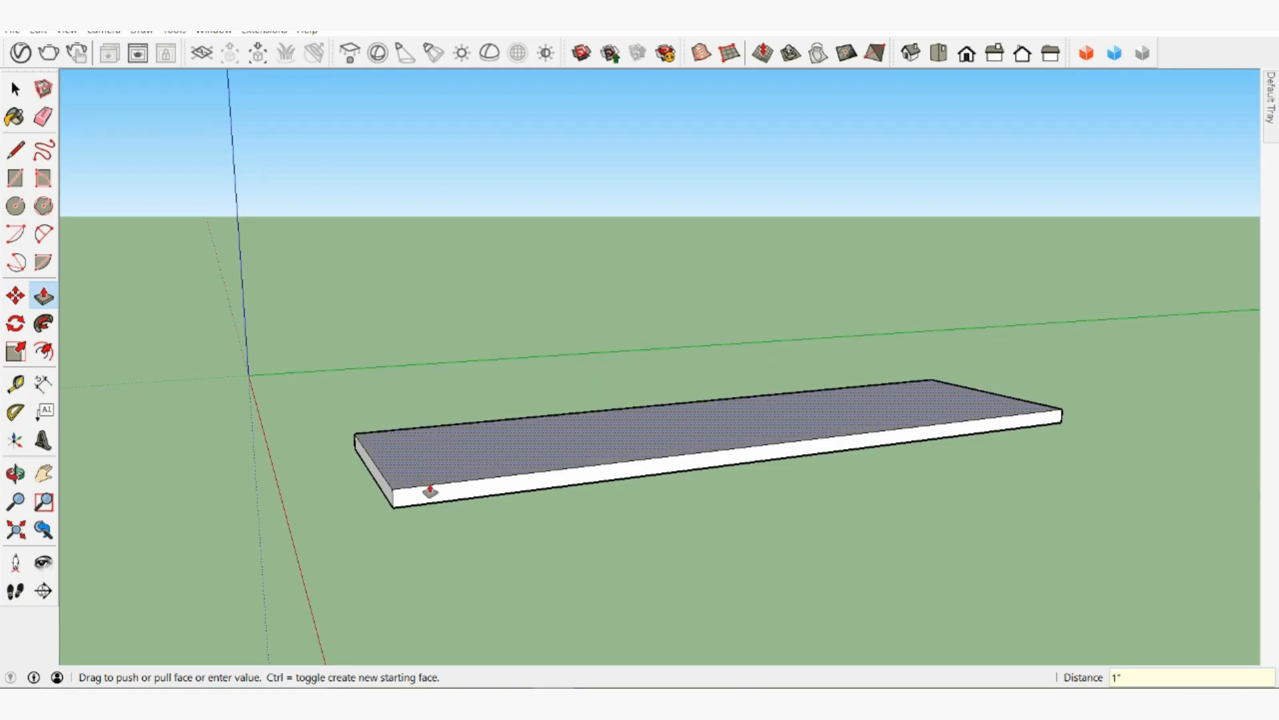
Step: Draw a diagonal line about 11/16" long on the long side face, from the corner edge's midpoint down to the bottom edge
scroll(430, 491, up, 3)
middle_drag(428, 503, 503, 463)
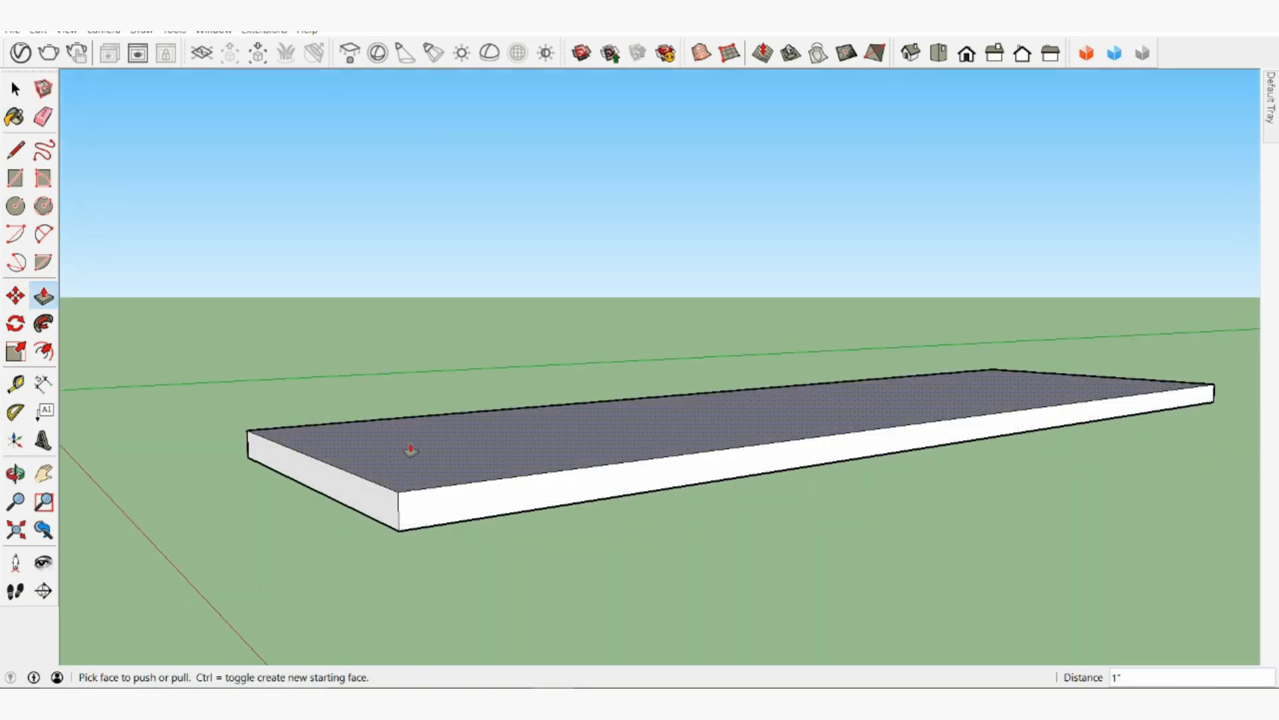
click(15, 155)
scroll(357, 506, up, 3)
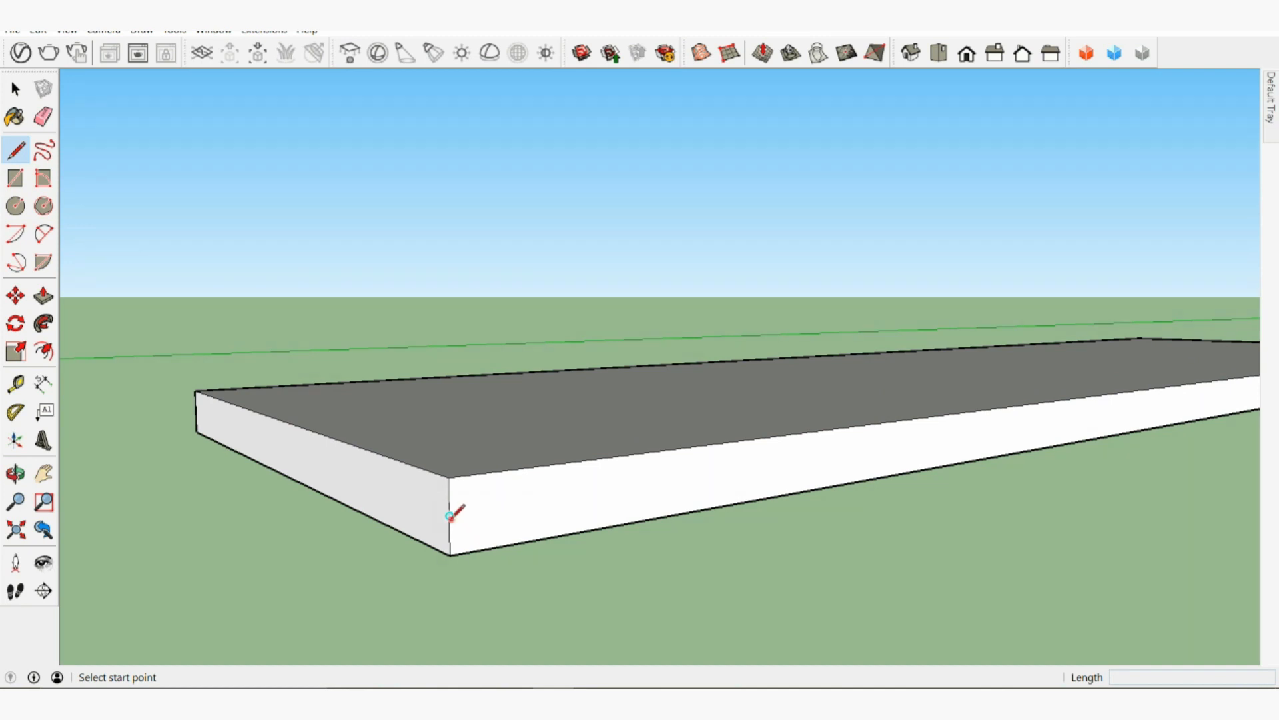
click(450, 516)
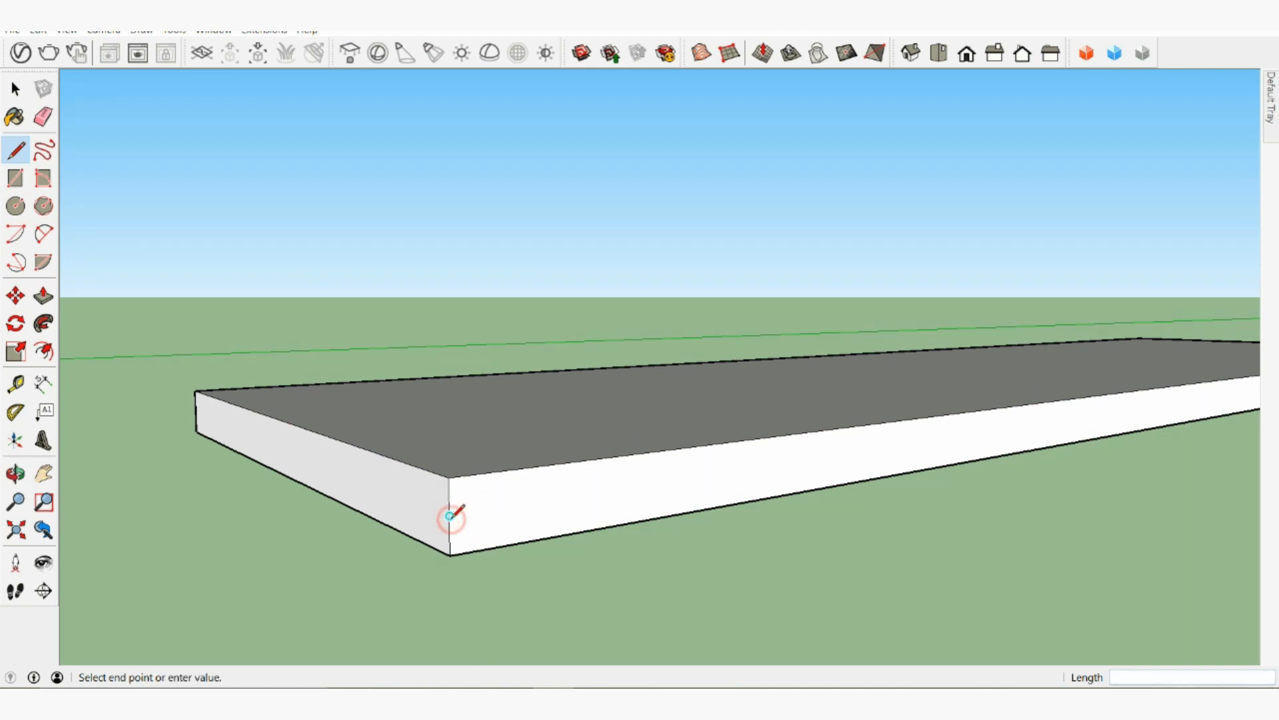
click(488, 550)
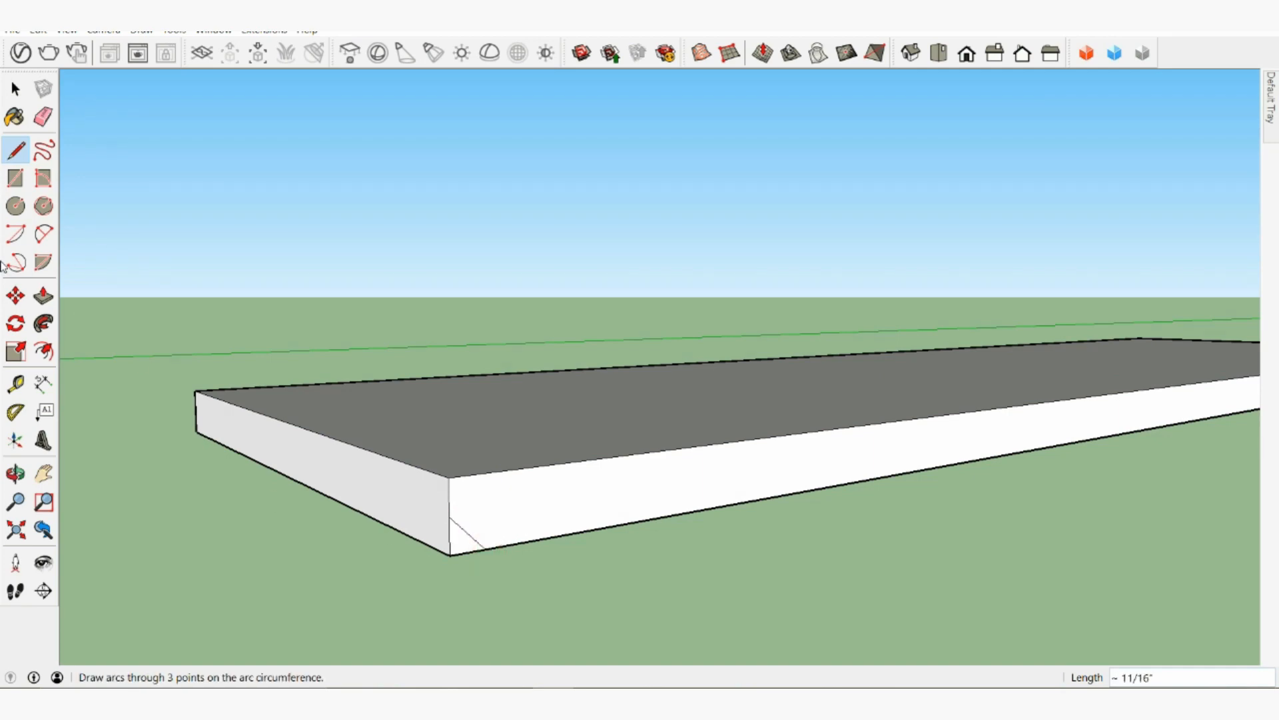
middle_drag(597, 468, 722, 211)
scroll(719, 227, down, 2)
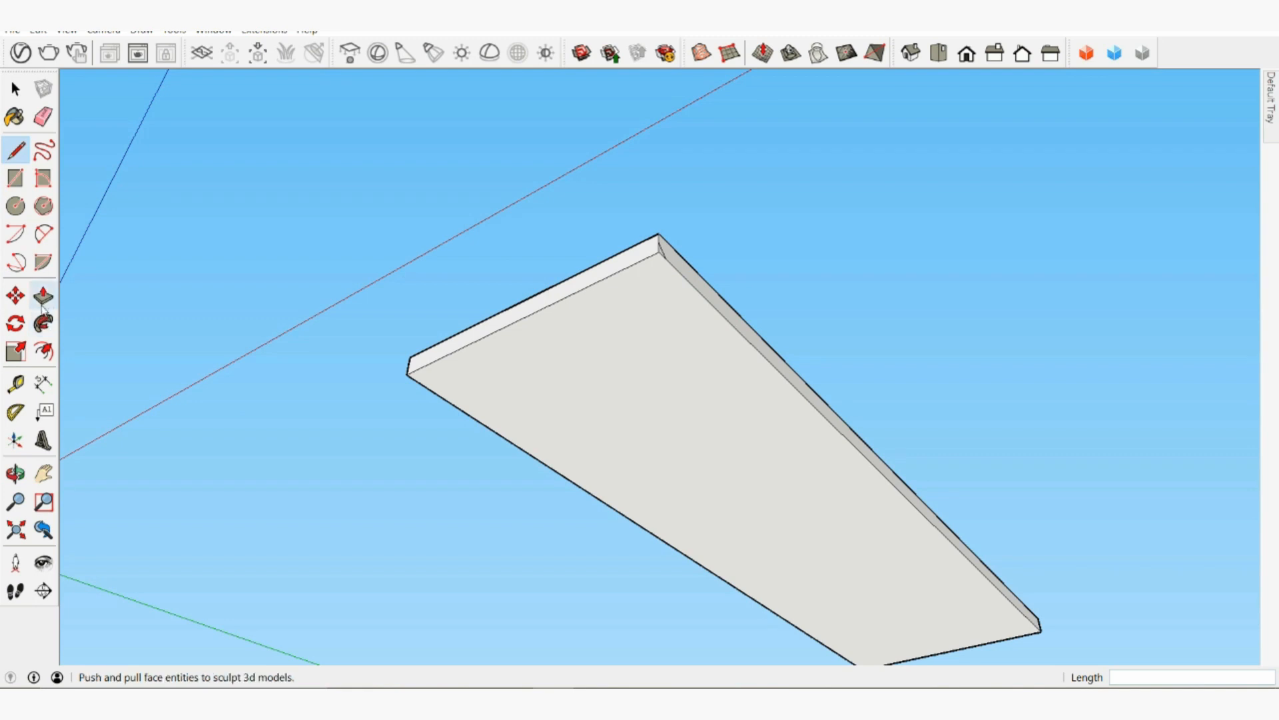
click(43, 323)
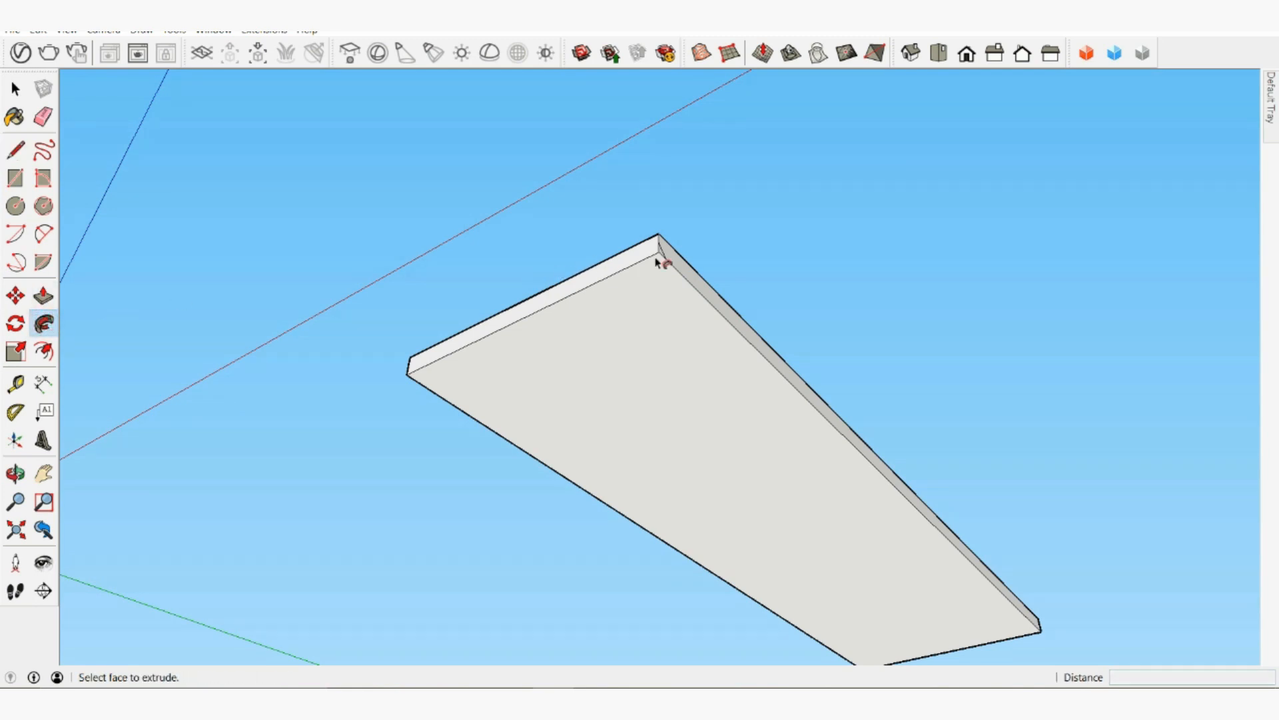
drag(660, 262, 522, 334)
key(ctrl+z)
Step: Bevel the tabletop's lower edges by running Follow Me with the triangular corner profile around the underside face's perimeter
middle_drag(671, 270, 586, 327)
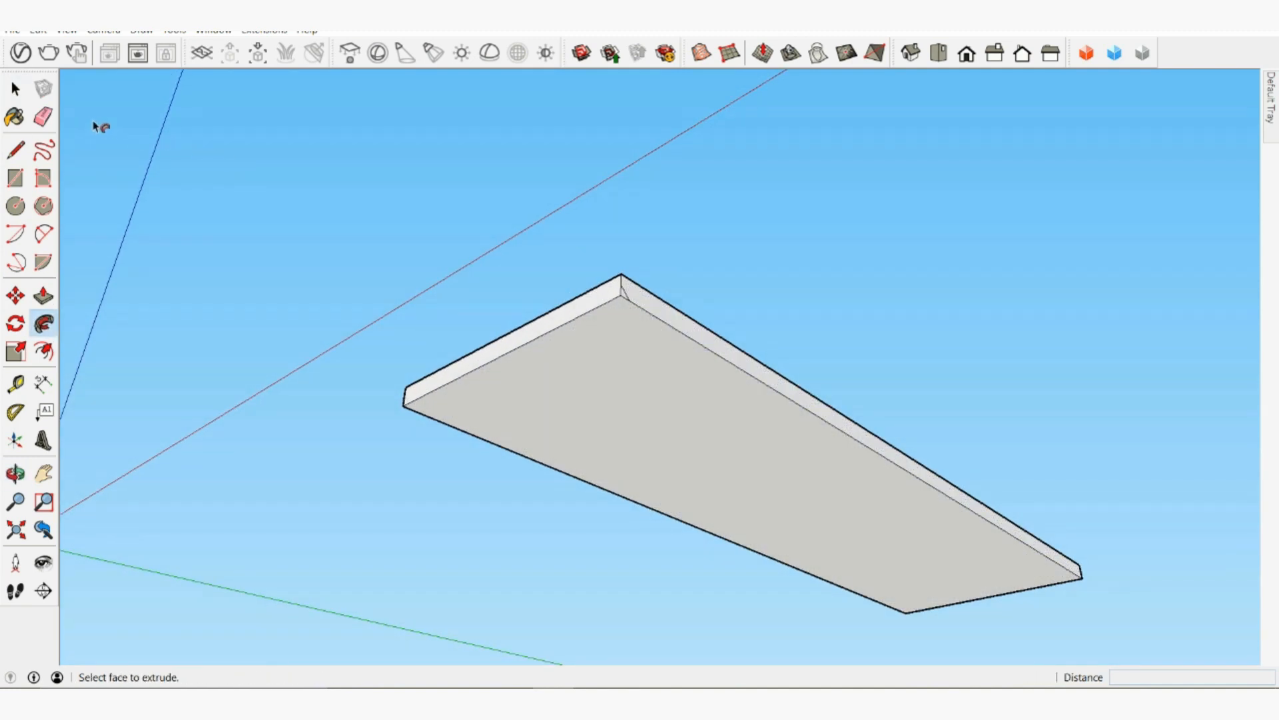
click(15, 88)
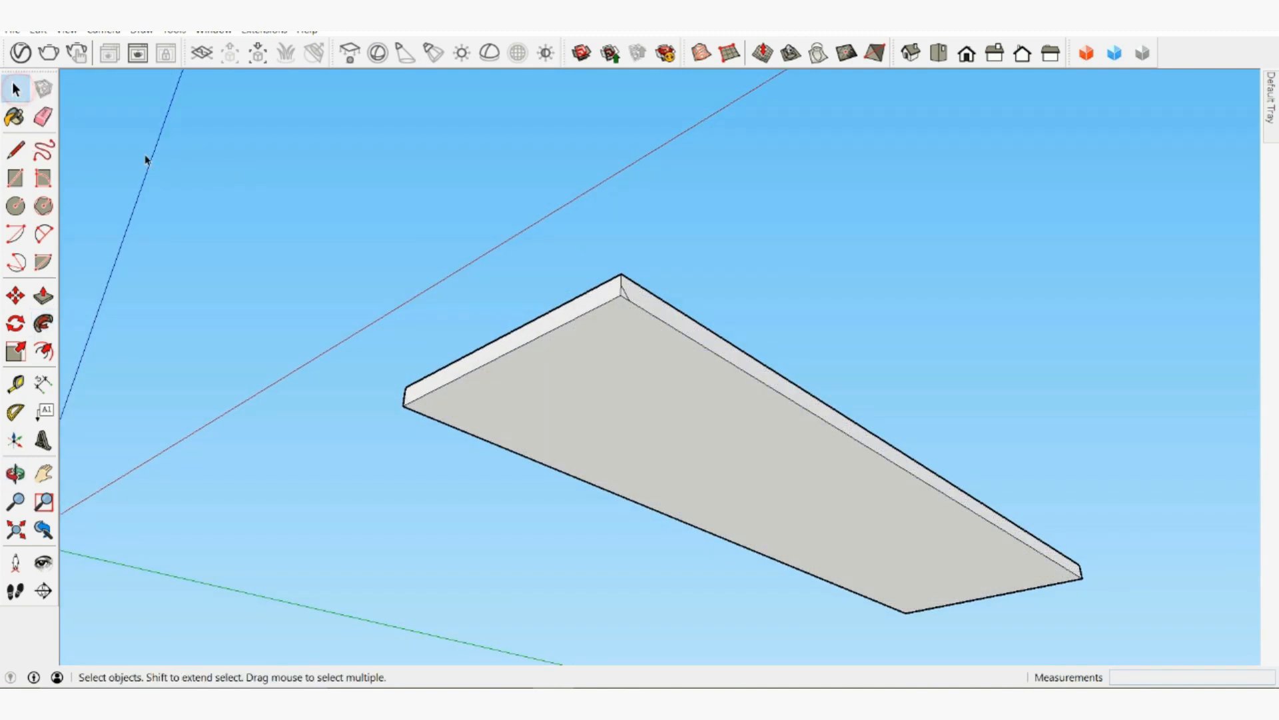
click(623, 374)
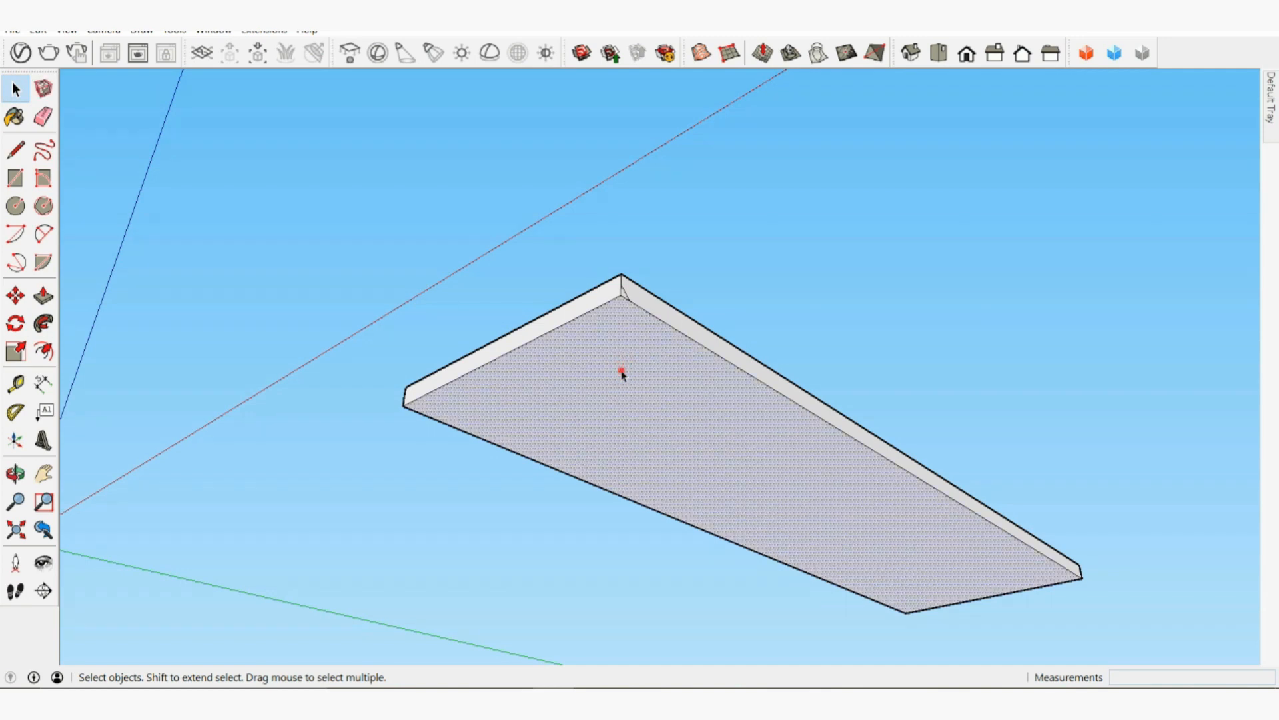
double_click(621, 374)
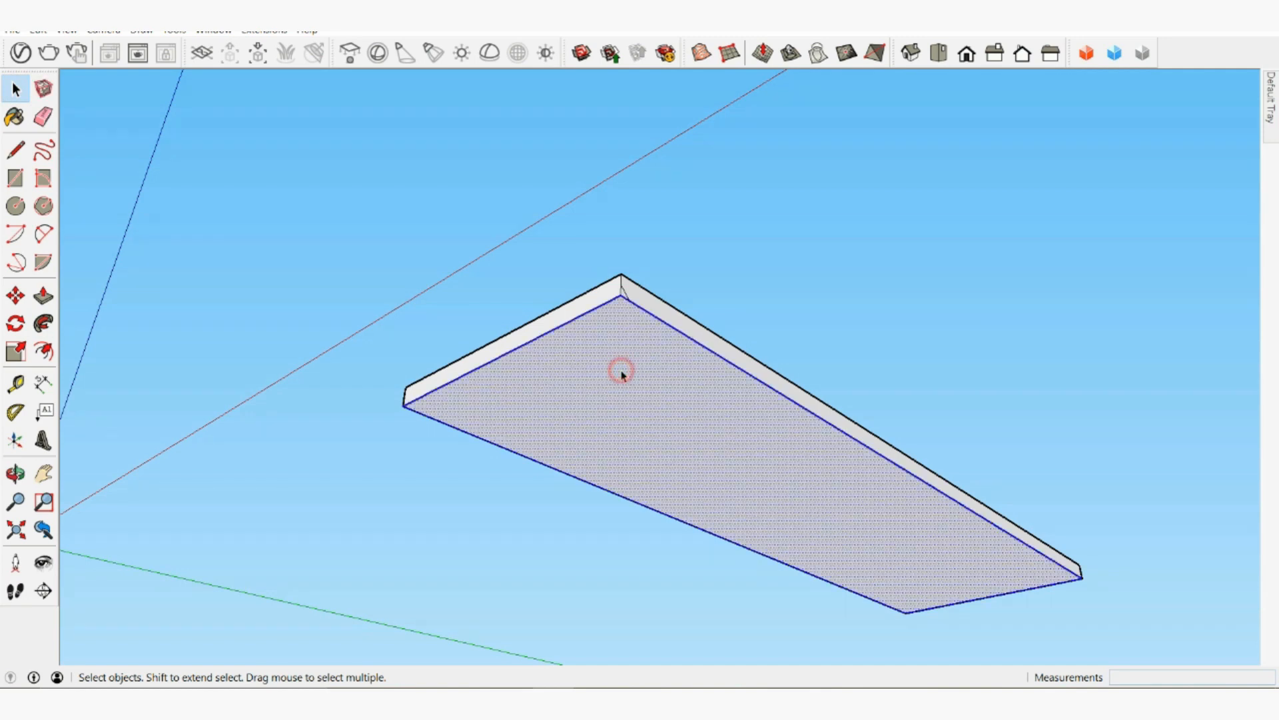
click(44, 324)
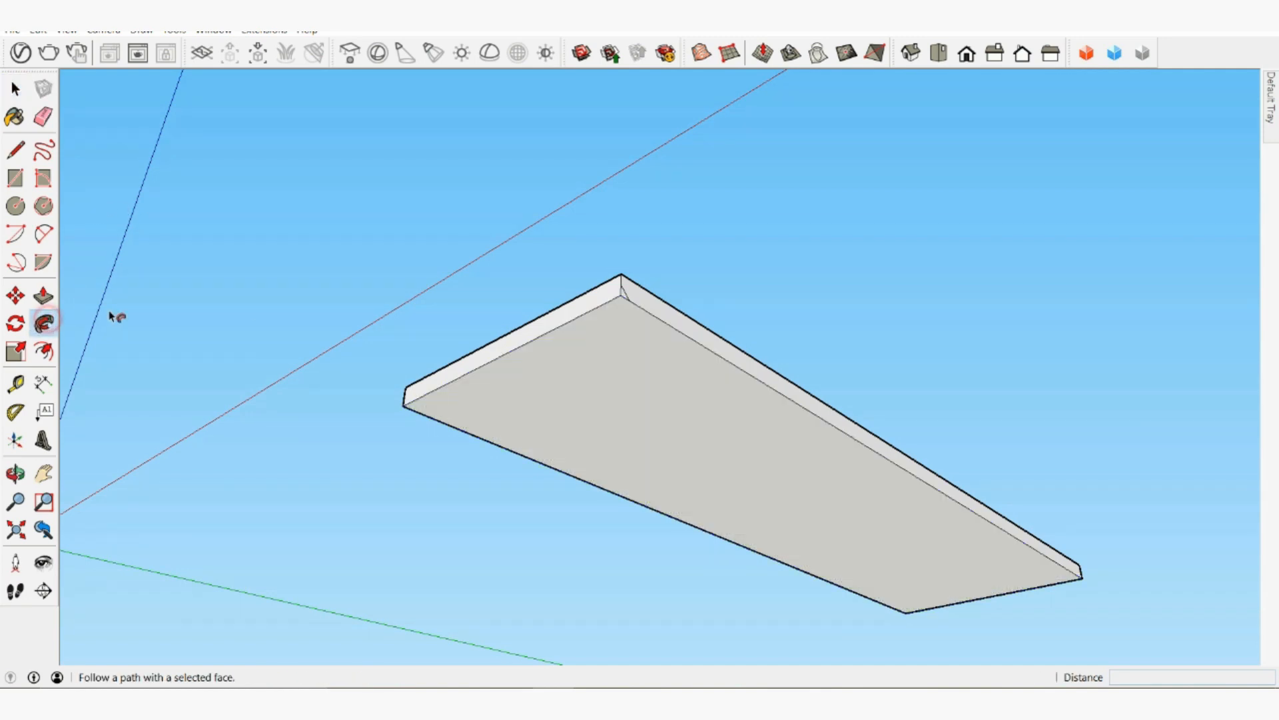
click(625, 300)
Step: Select the whole beveled tabletop and move it 37" straight up along the blue axis
middle_drag(748, 277, 705, 352)
scroll(704, 351, down, 5)
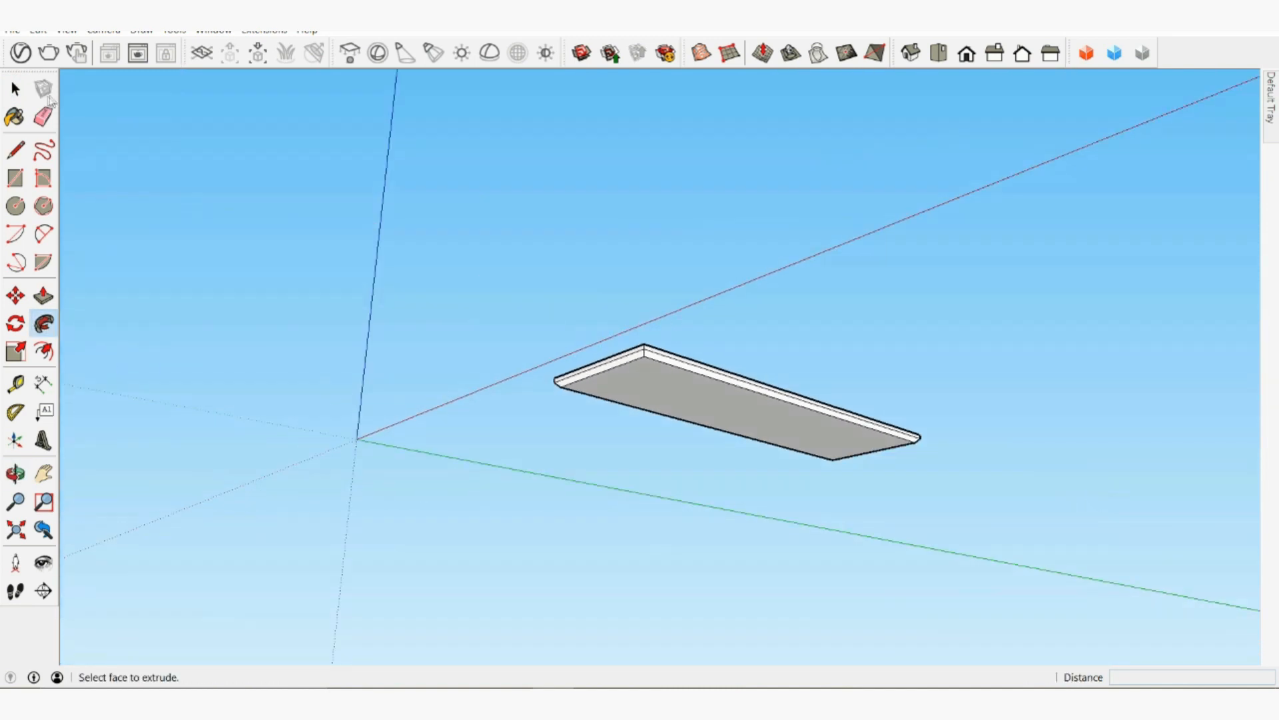
click(14, 89)
middle_drag(443, 225, 565, 423)
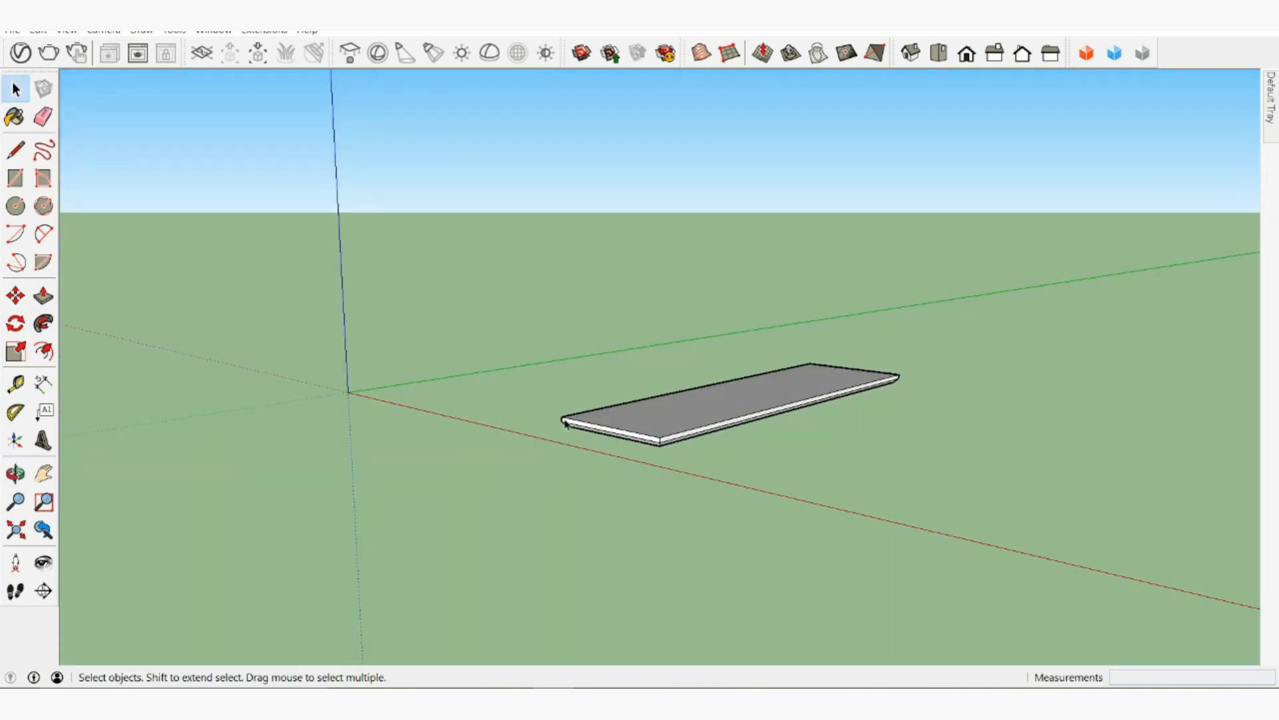
double_click(659, 422)
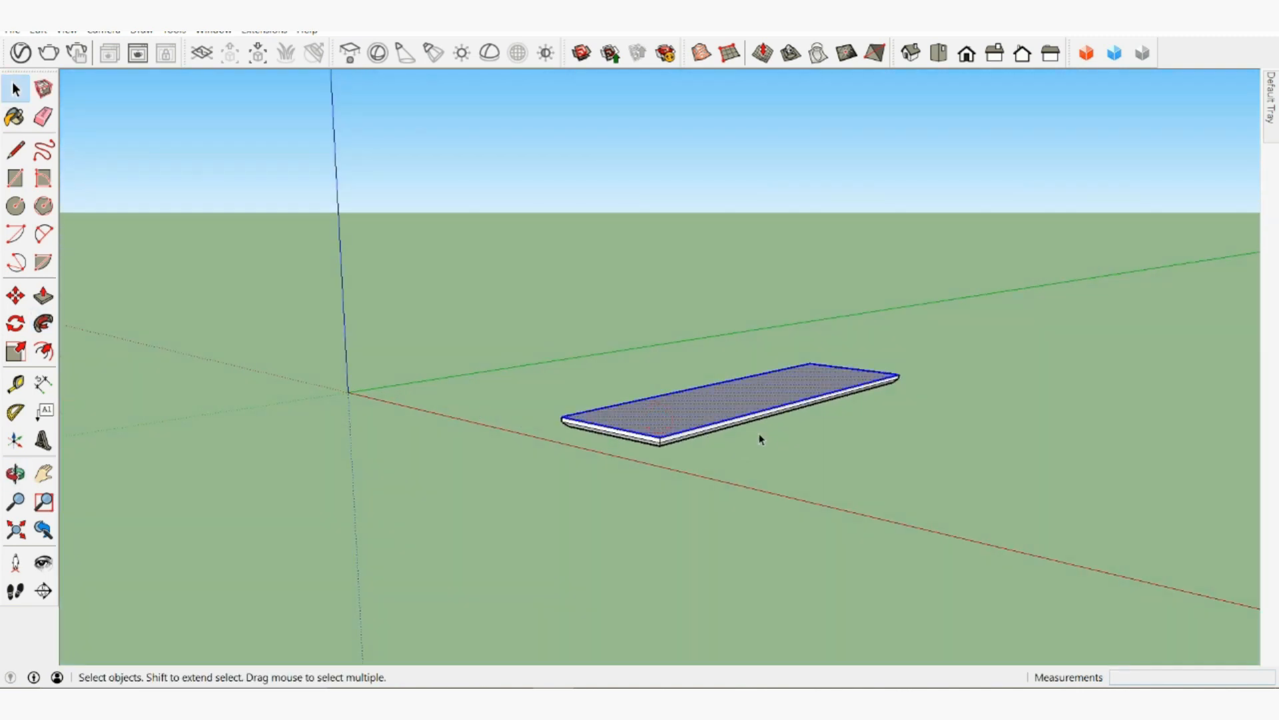
double_click(735, 405)
triple_click(735, 404)
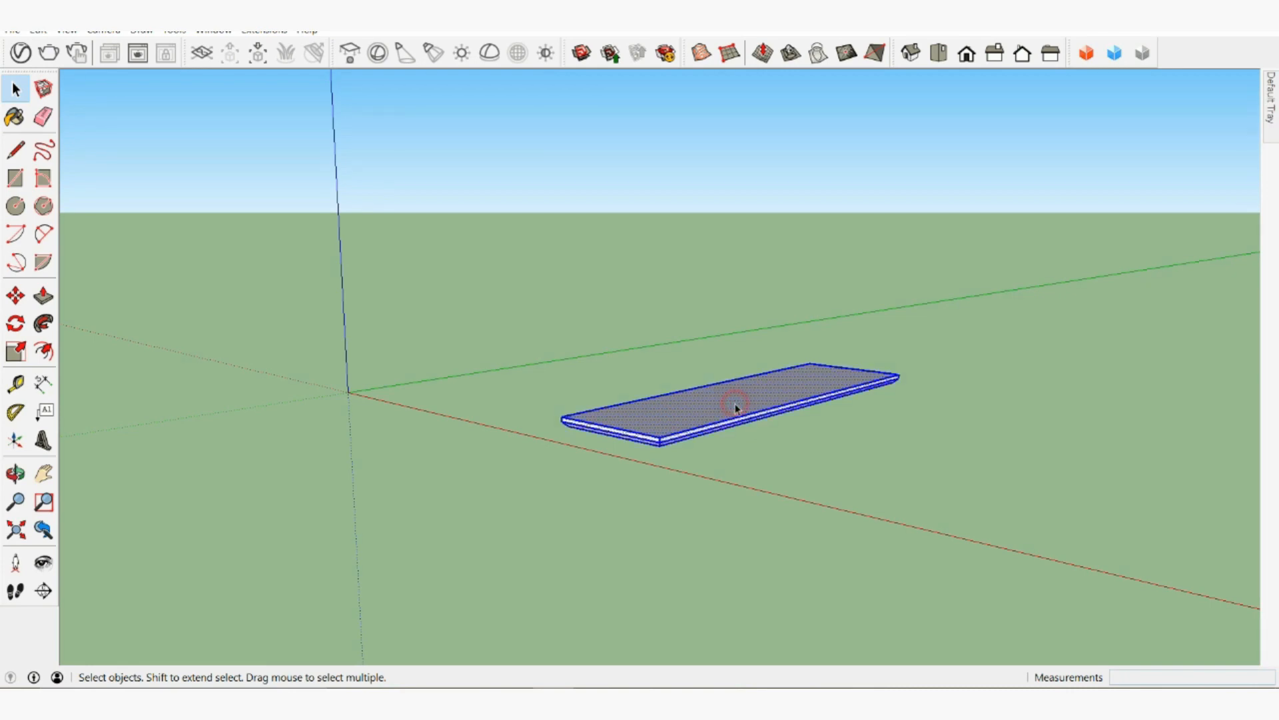
middle_drag(808, 411, 703, 380)
scroll(679, 377, up, 4)
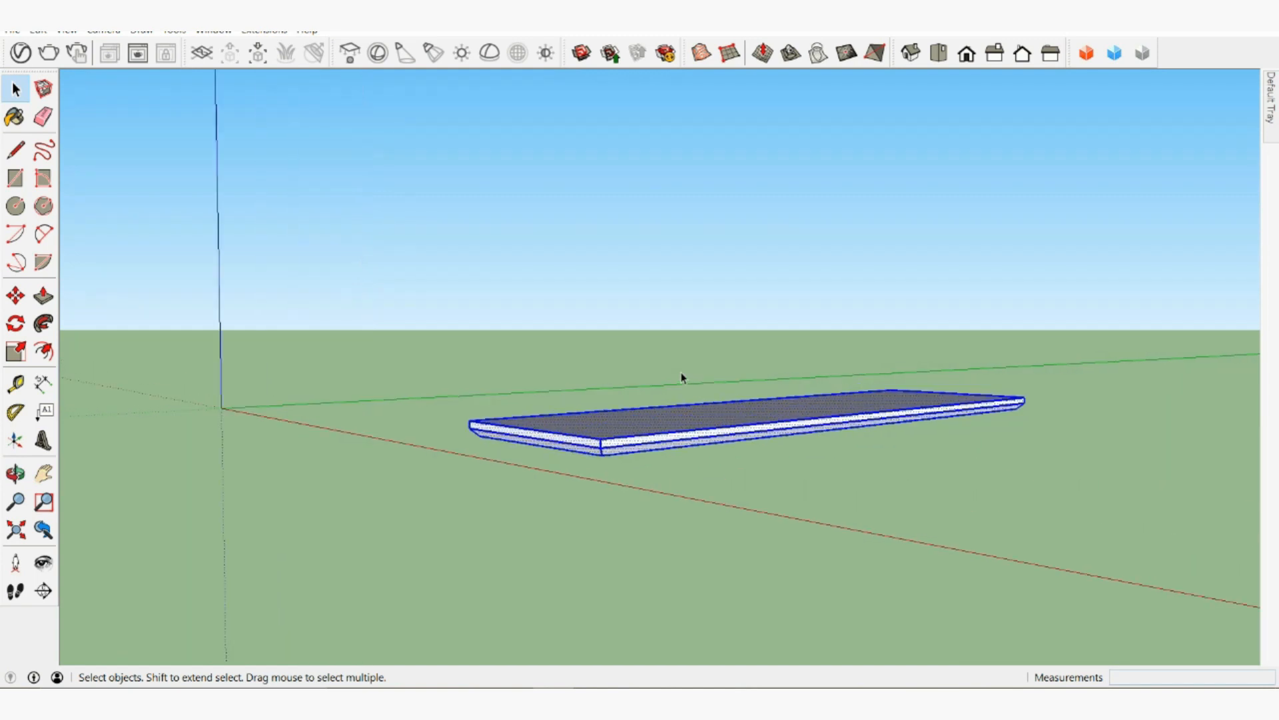
click(22, 301)
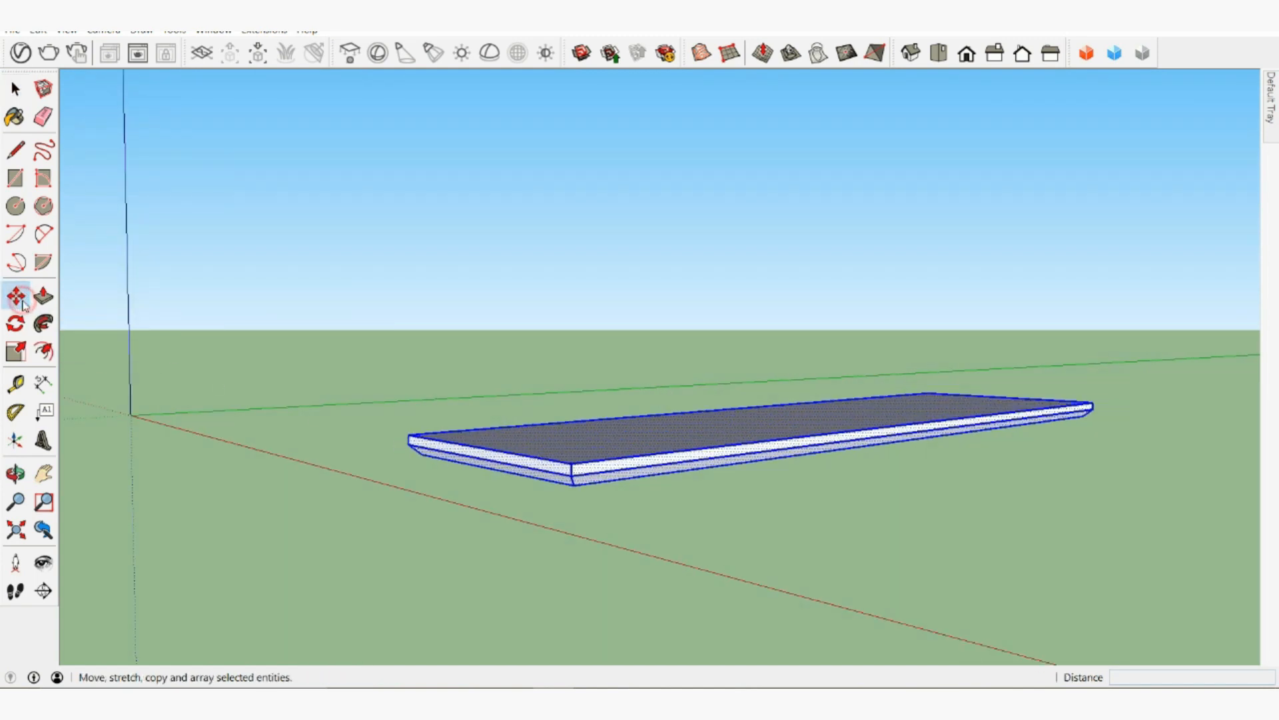
click(576, 486)
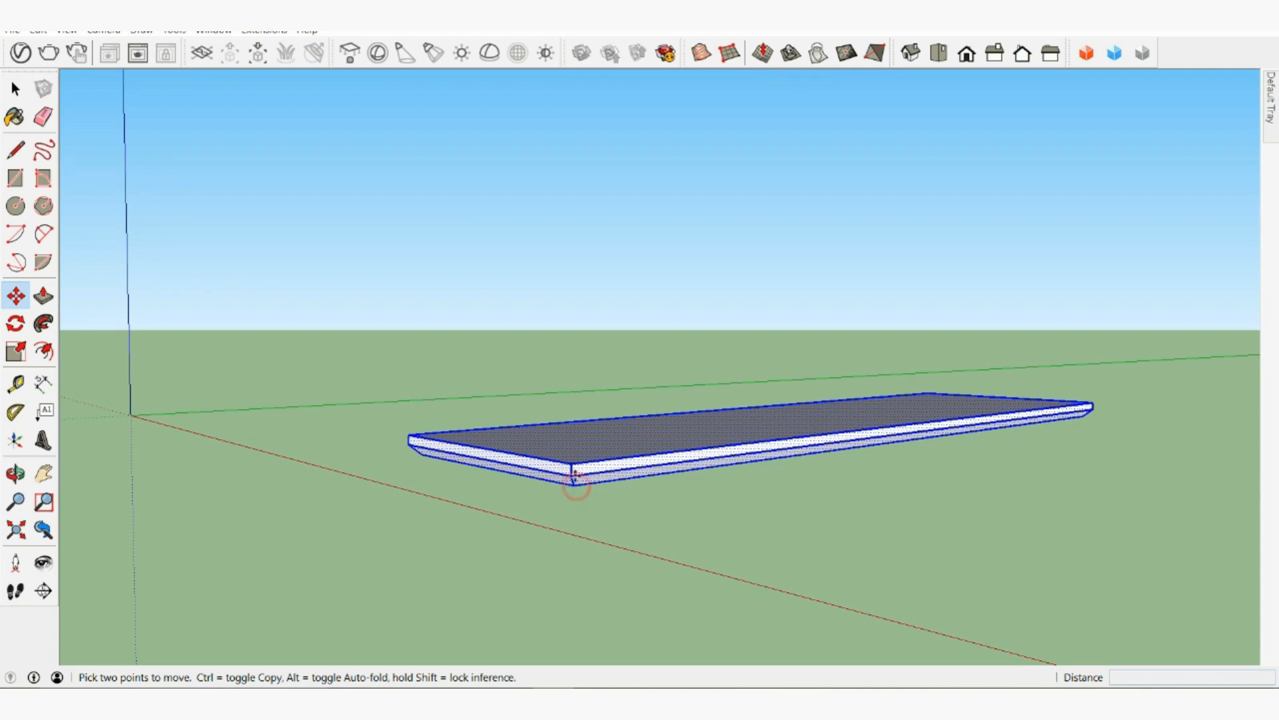
key(Return)
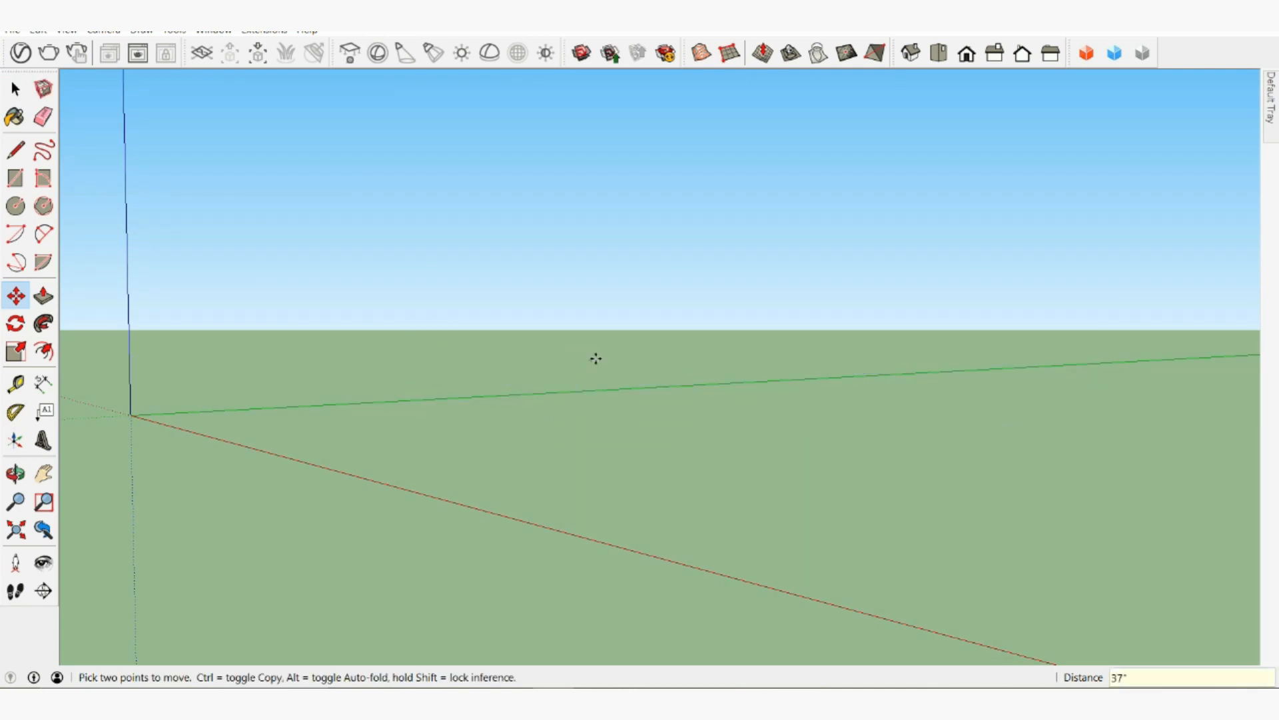
Step: Deselect the tabletop and sketch a rectangle about 2 7/16" by 1 1/2" in the near corner of its underside
scroll(603, 378, down, 3)
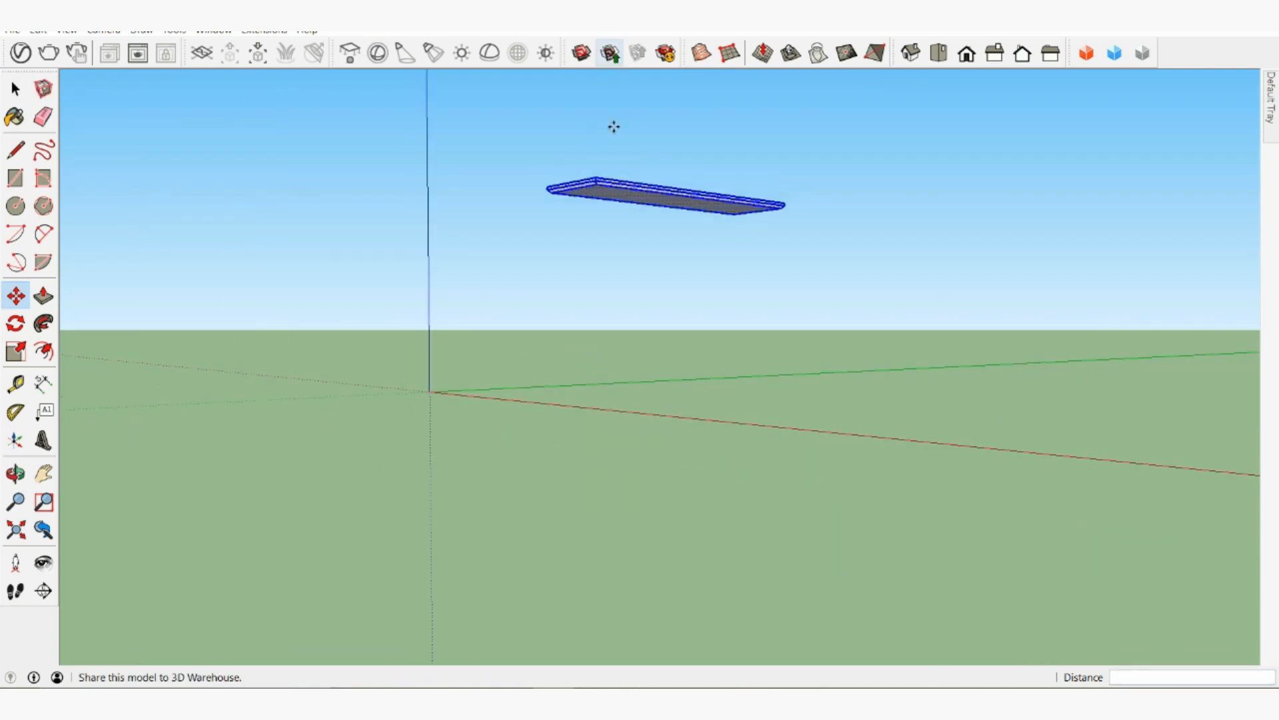
scroll(614, 142, up, 5)
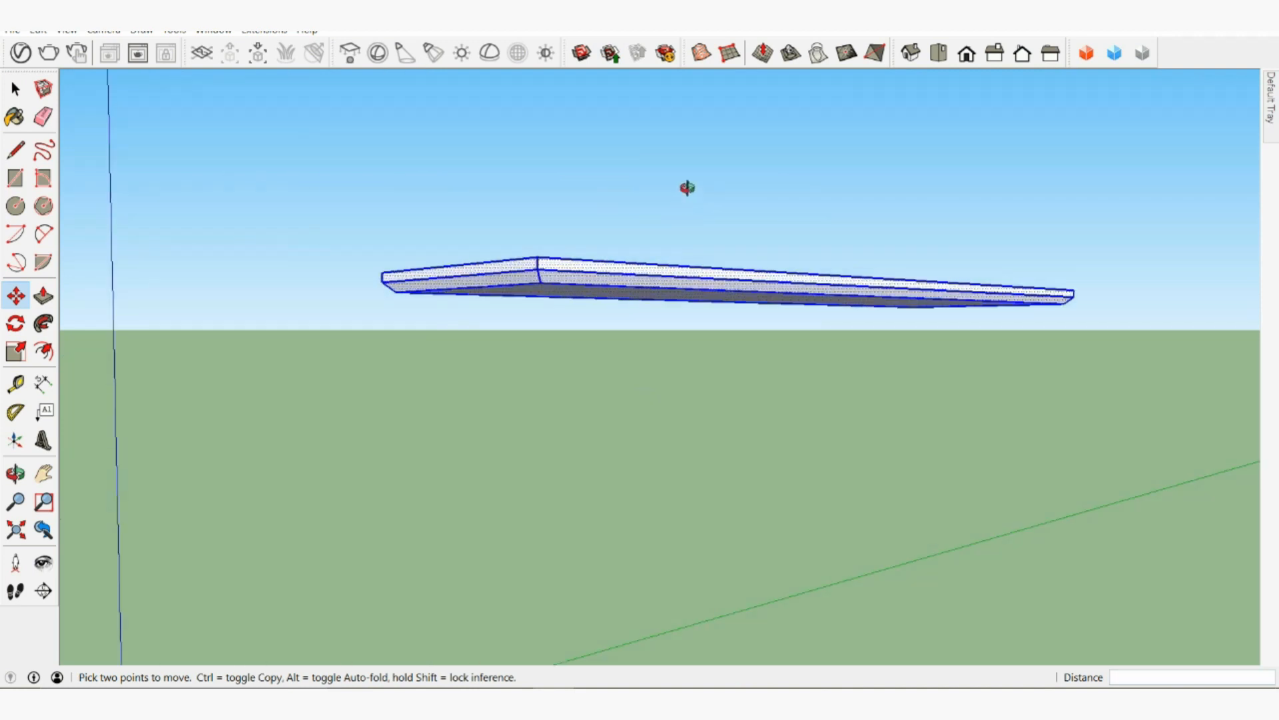
middle_drag(687, 188, 694, 162)
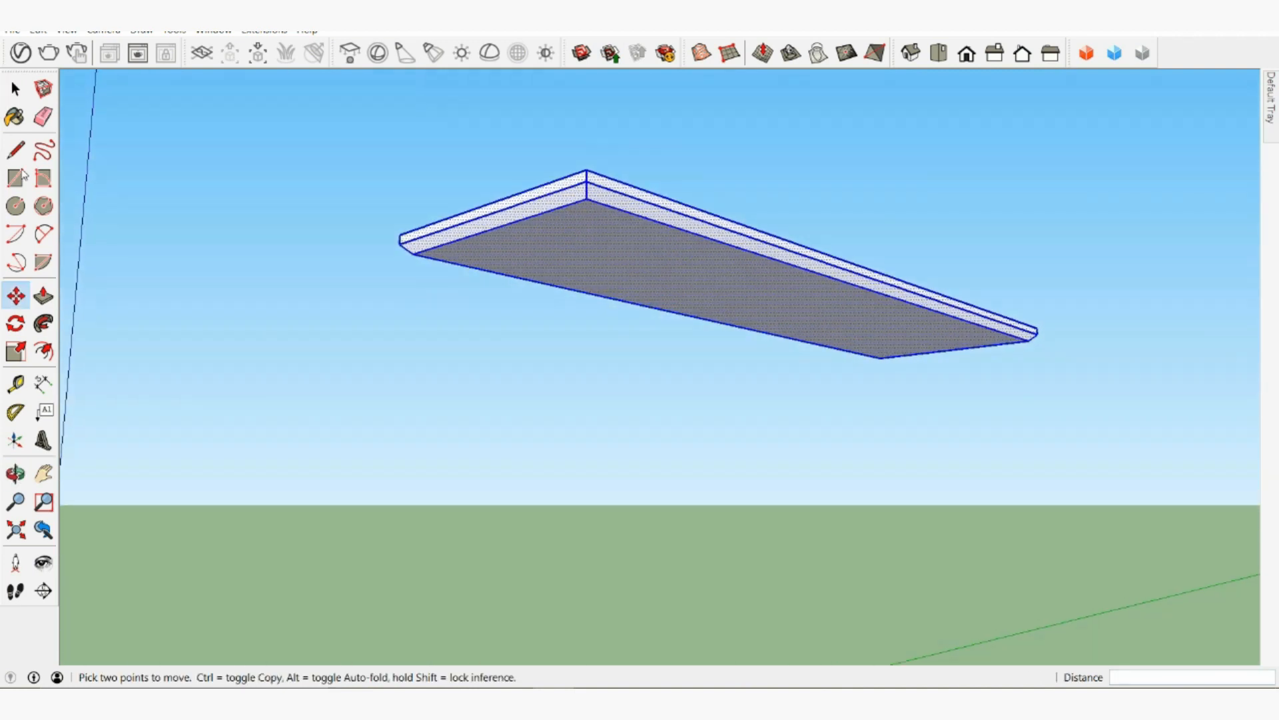
click(15, 89)
click(372, 174)
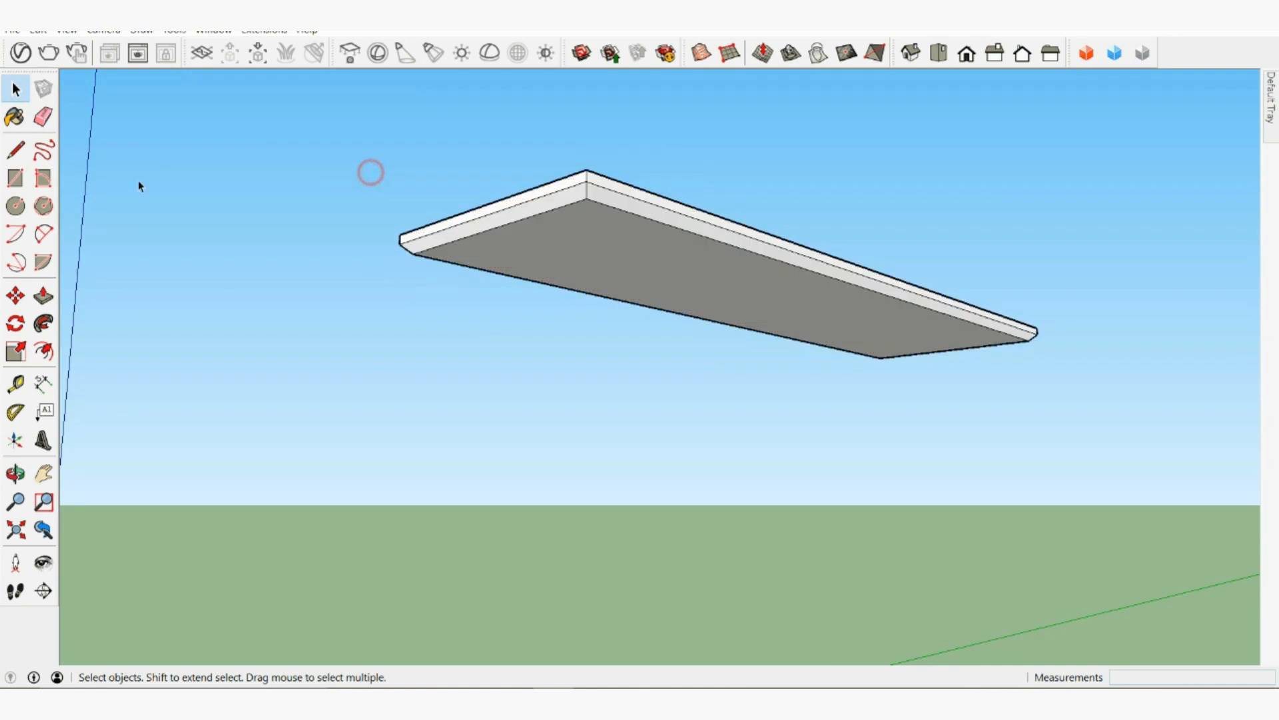
click(15, 178)
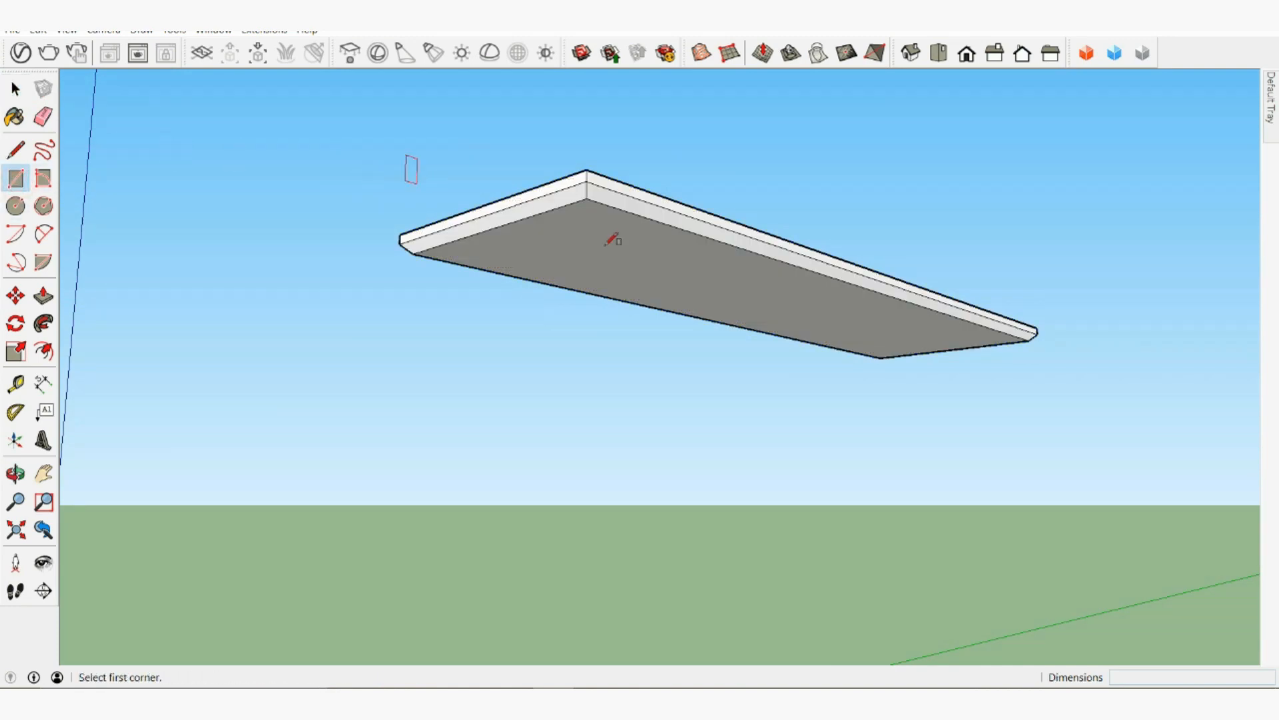
scroll(649, 252, up, 2)
scroll(649, 252, up, 1)
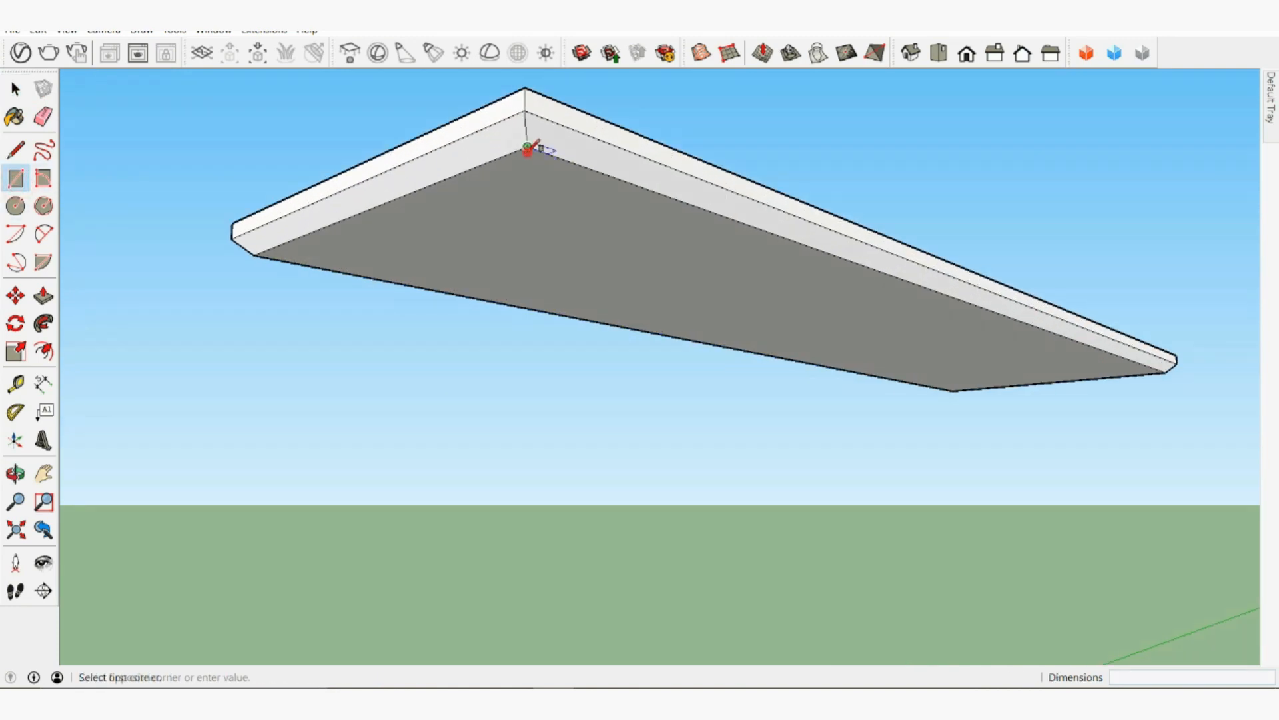
click(527, 146)
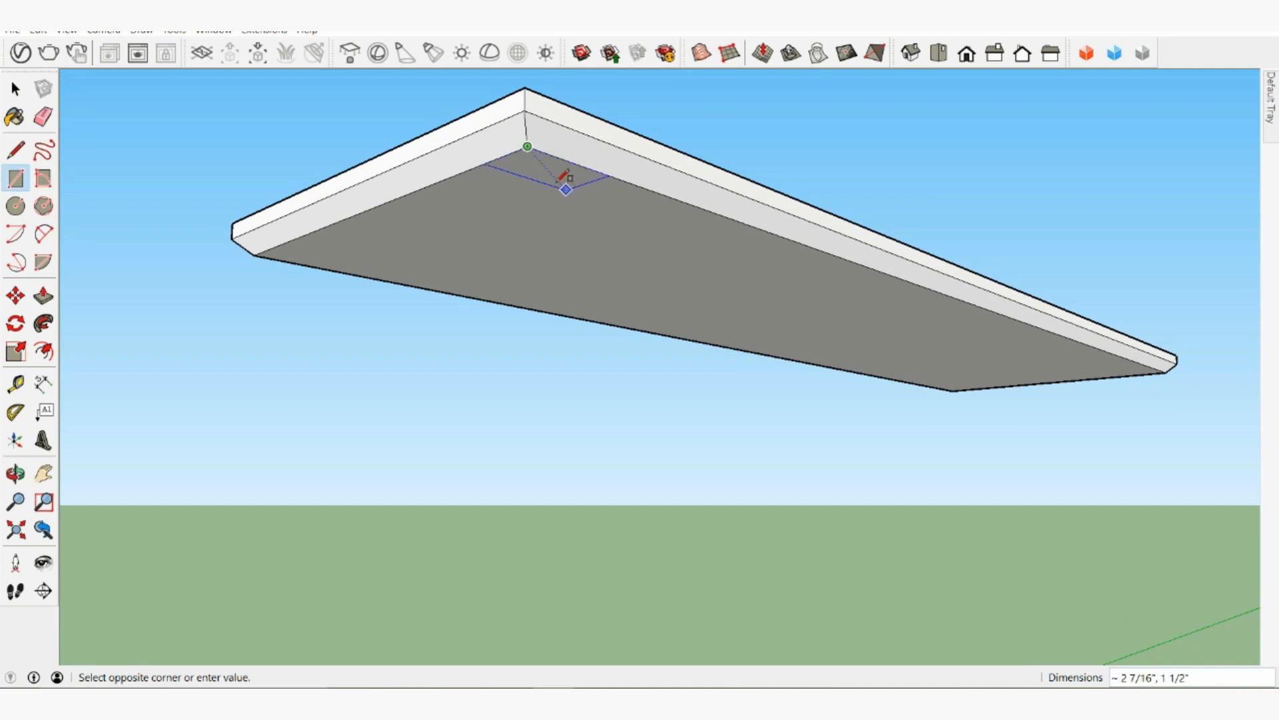
click(556, 181)
scroll(545, 160, up, 2)
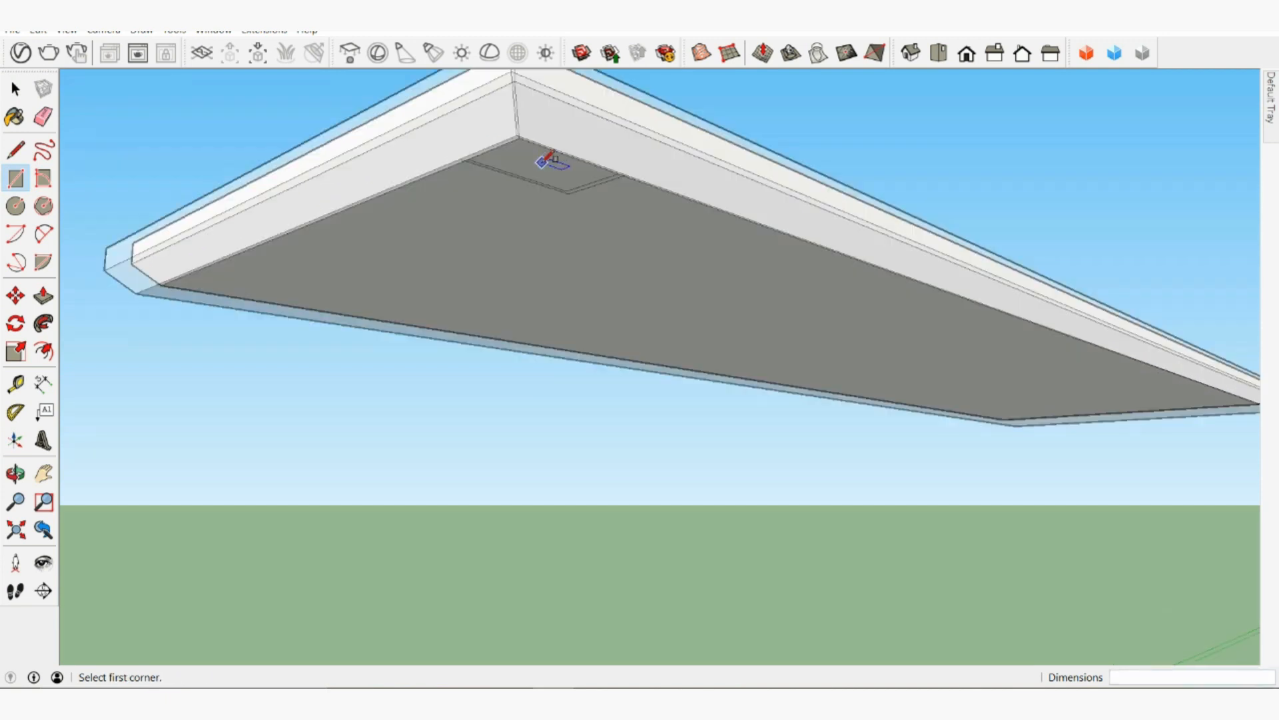
middle_drag(557, 157, 542, 123)
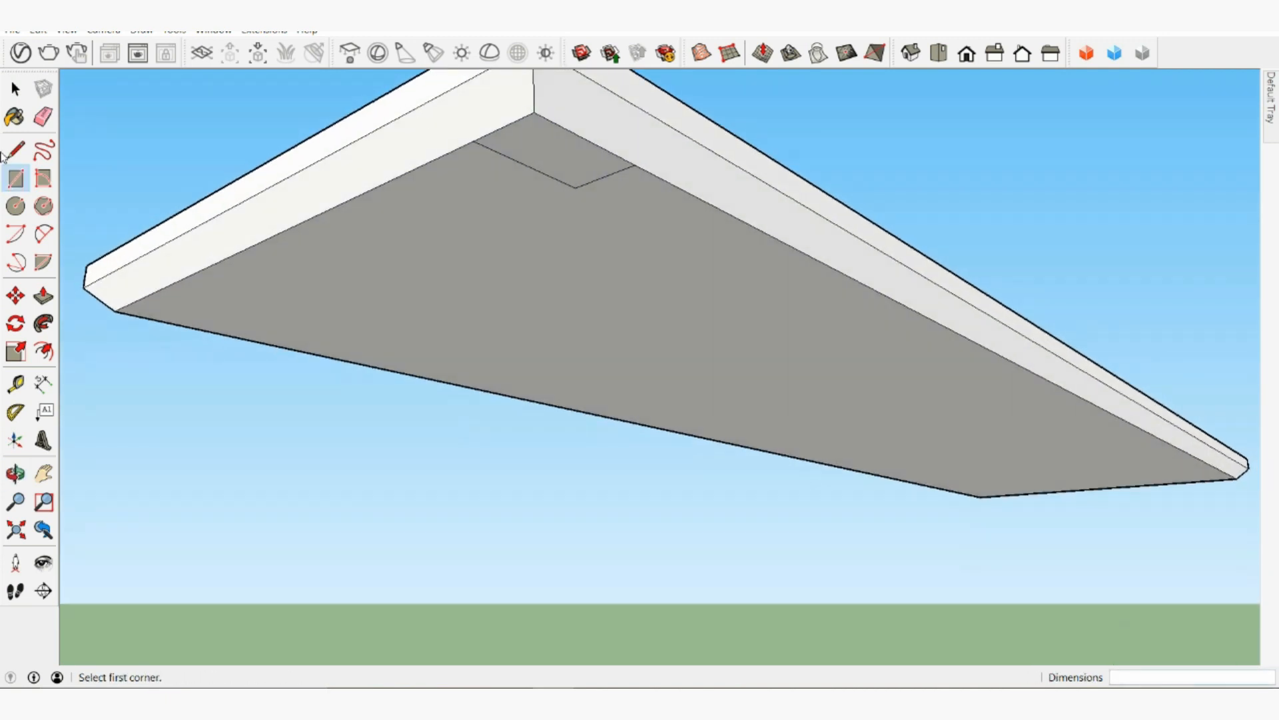
Step: Try to move the corner rectangle inward across the underside, and undo both the move and the rectangle
click(15, 89)
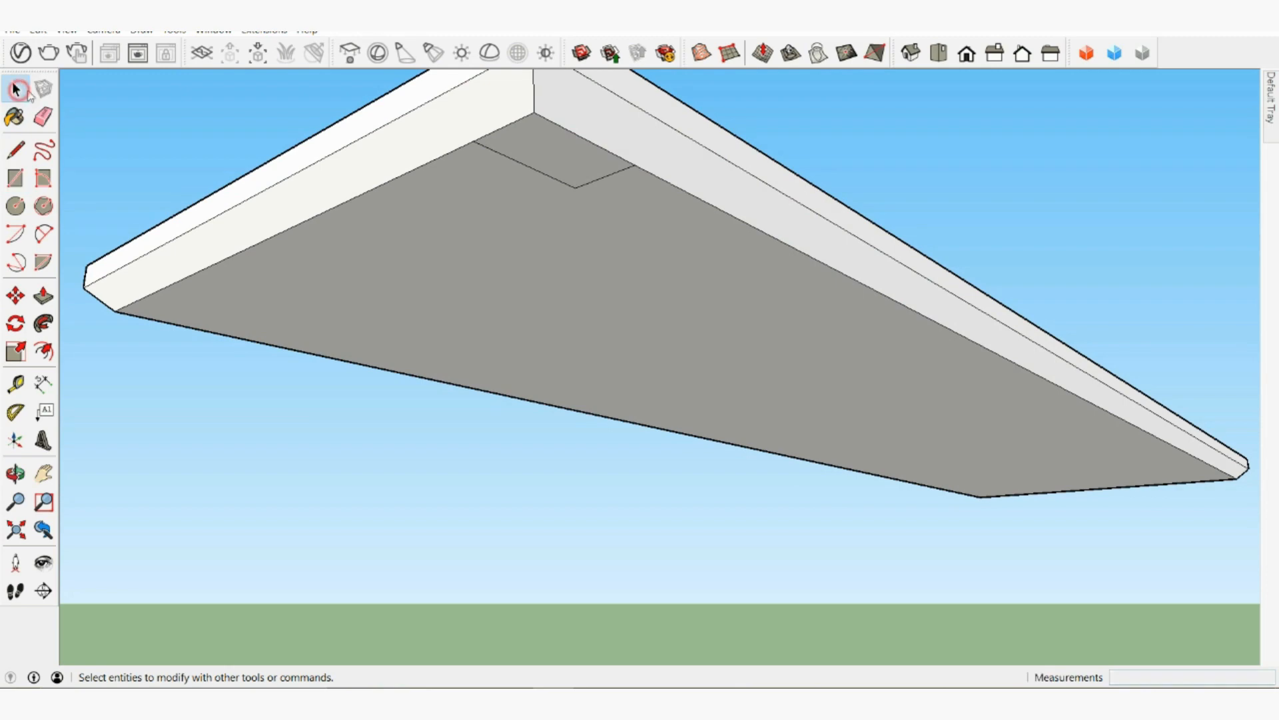
triple_click(532, 154)
click(532, 154)
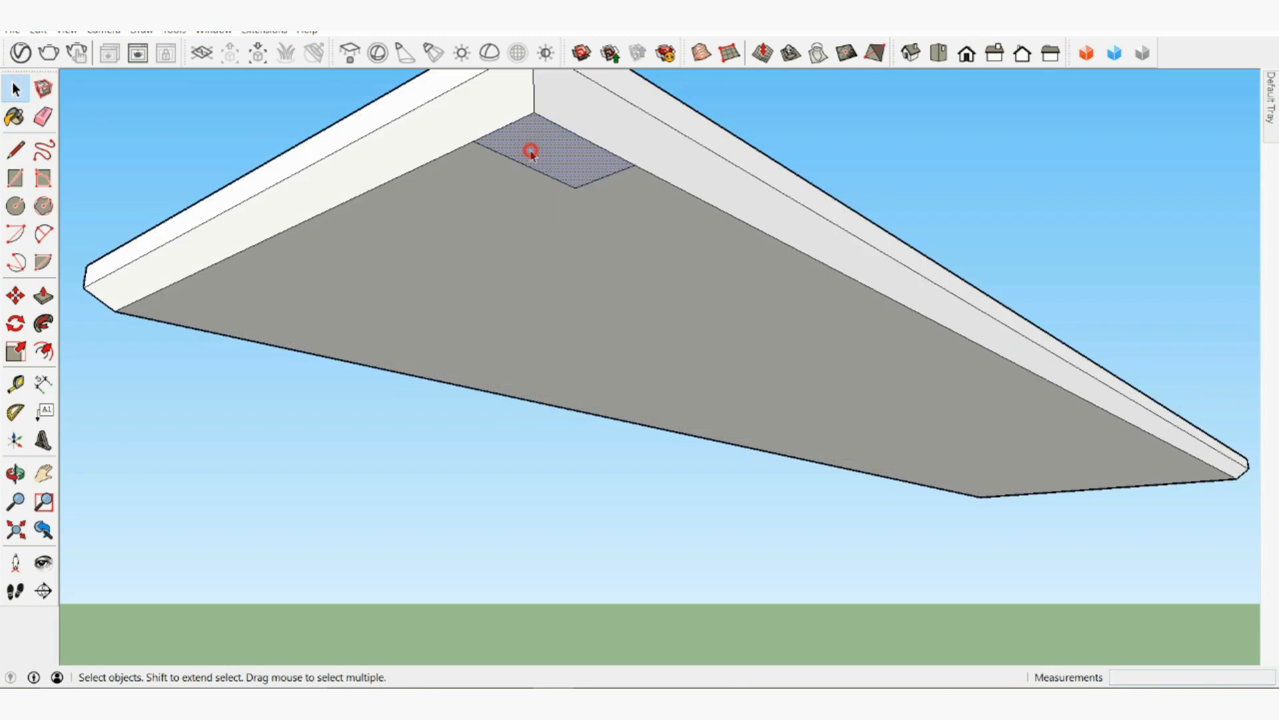
click(15, 295)
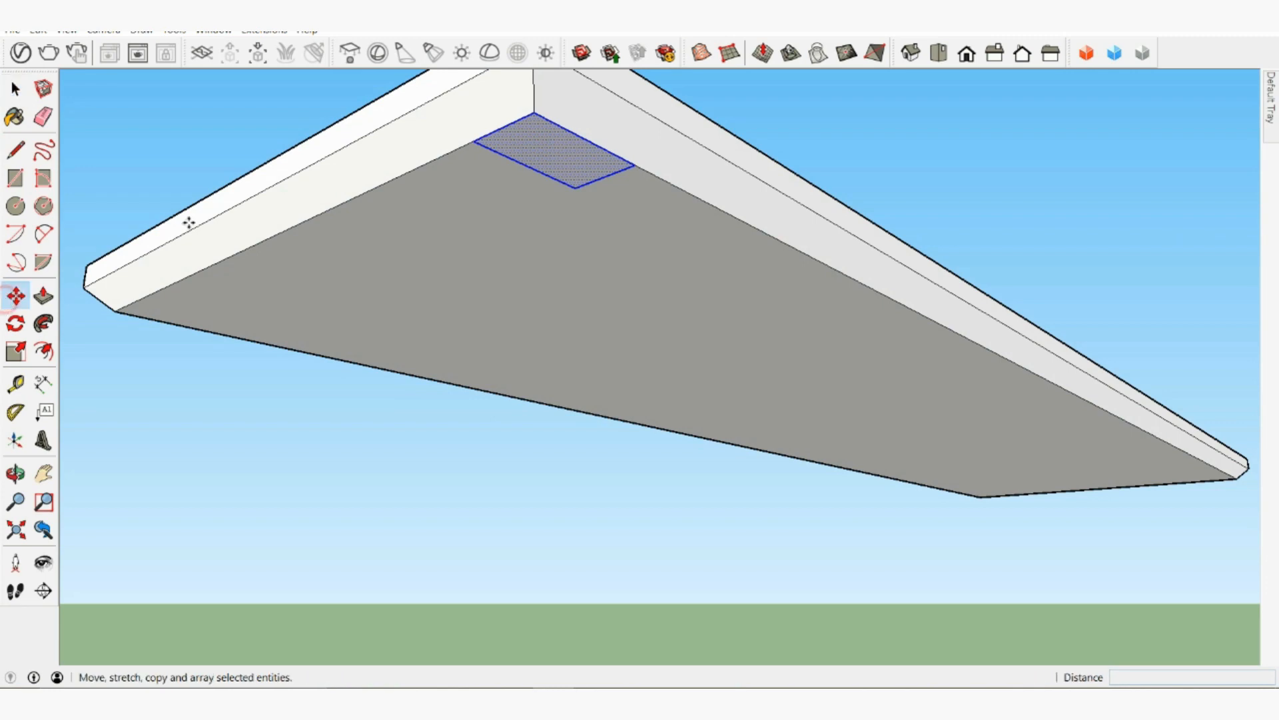
click(532, 112)
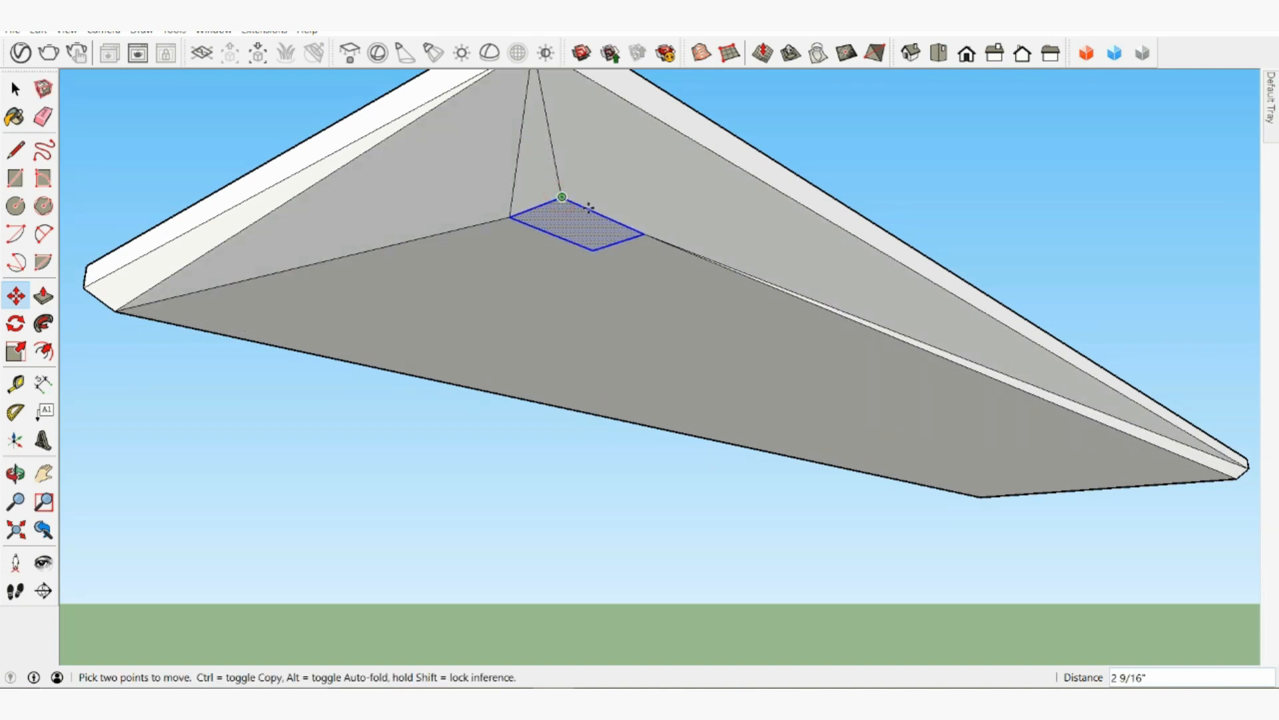
mouse_move(598, 217)
middle_down()
mouse_move(653, 293)
mouse_move(487, 306)
mouse_move(537, 320)
mouse_move(602, 220)
mouse_move(602, 234)
middle_up()
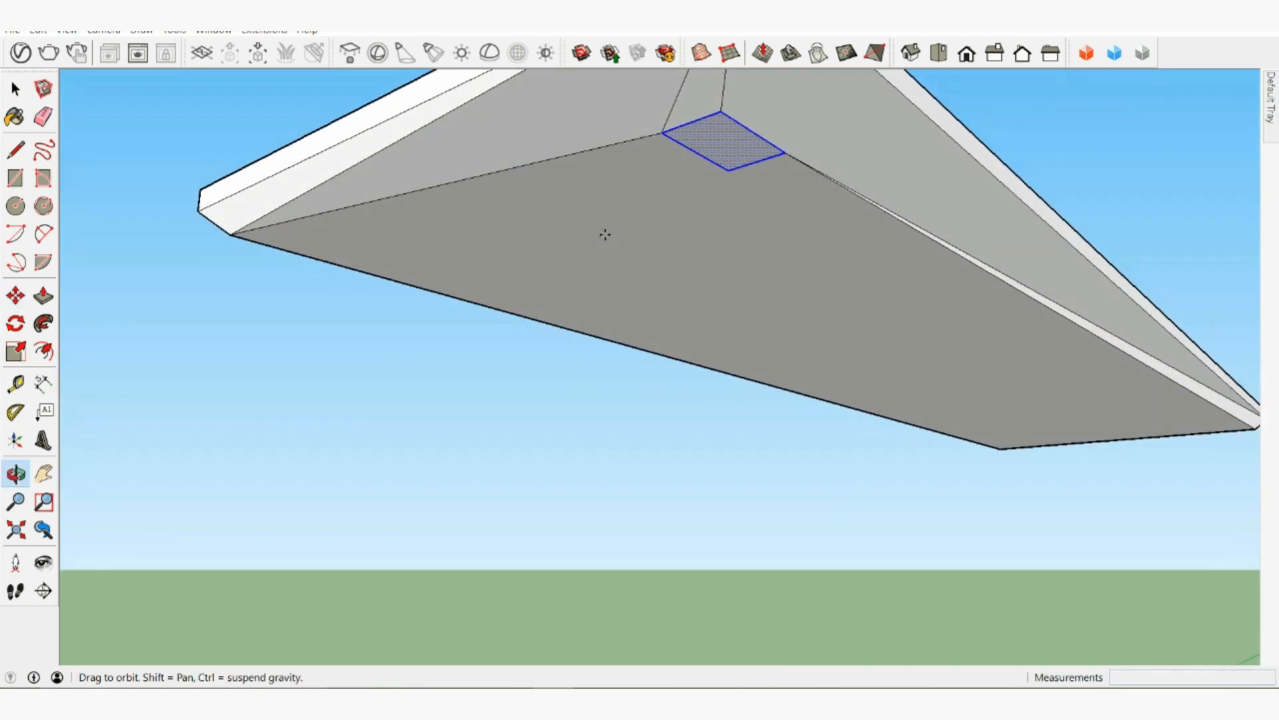
scroll(606, 236, down, 2)
scroll(620, 223, down, 2)
scroll(719, 84, up, 3)
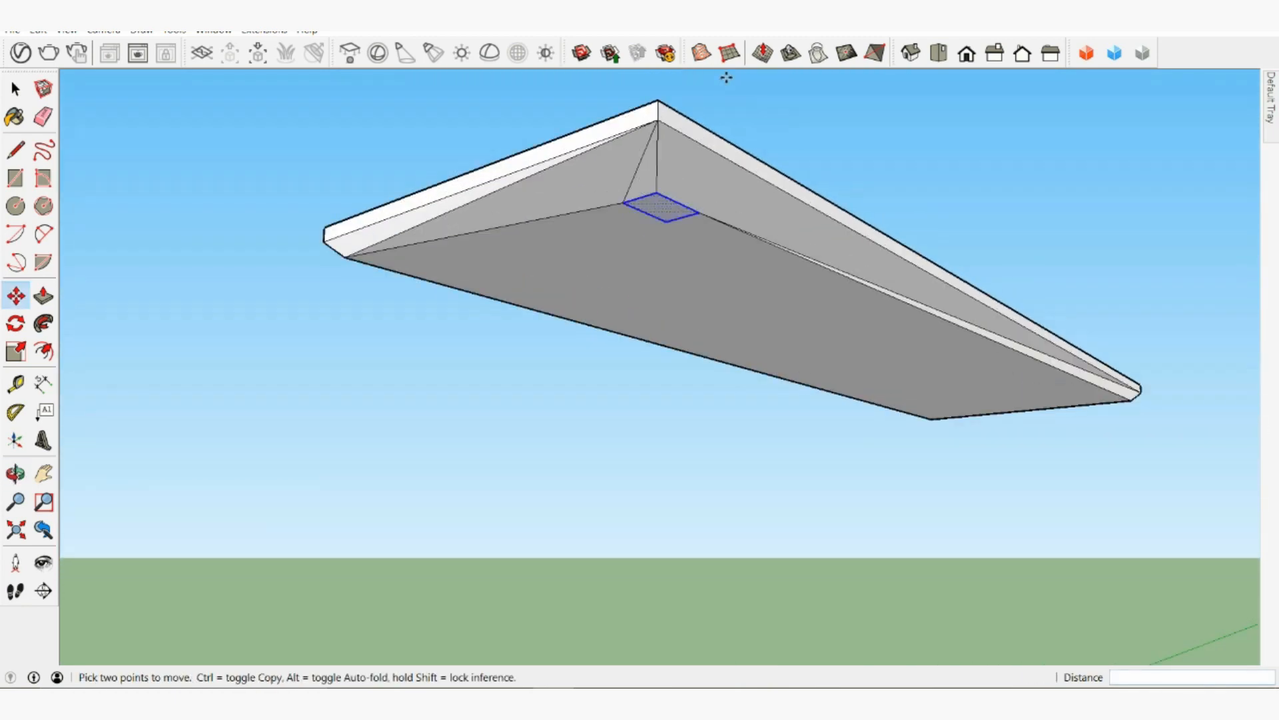
key(ctrl+z)
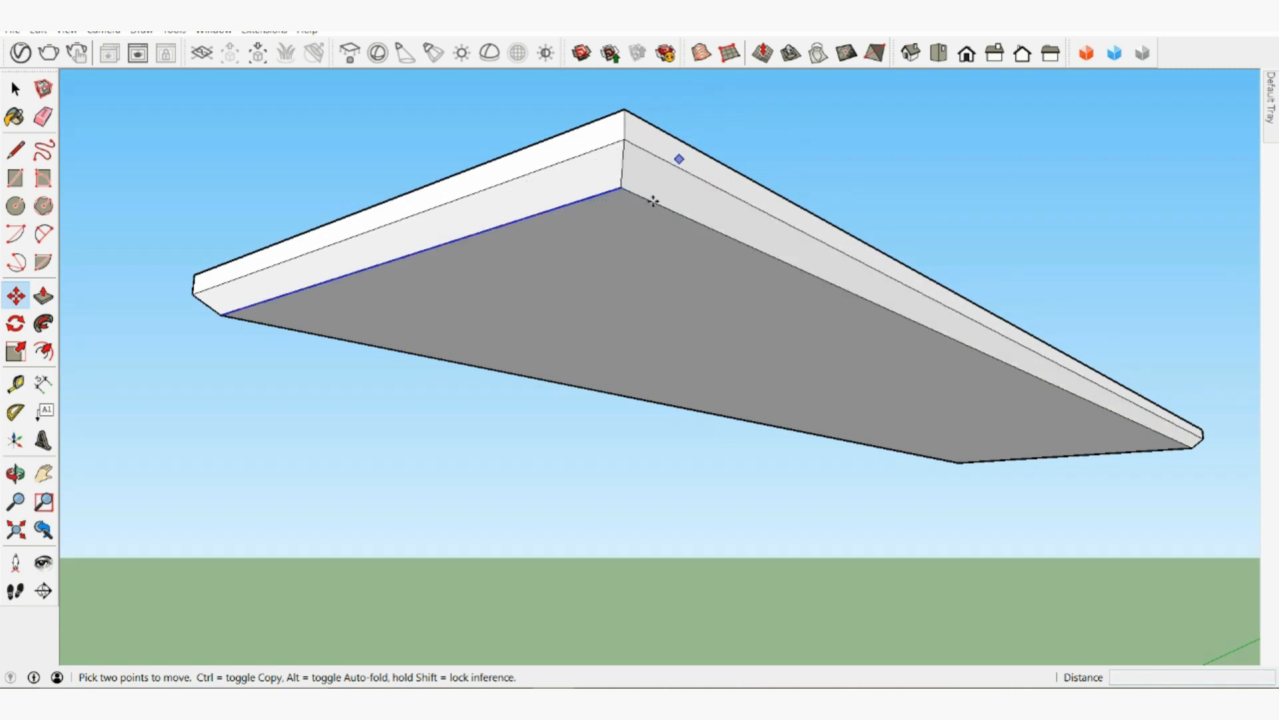
Step: Make the whole tabletop a group and draw a 1" by 2" rectangle in the near corner of its underside
scroll(653, 201, down, 2)
scroll(817, 137, up, 1)
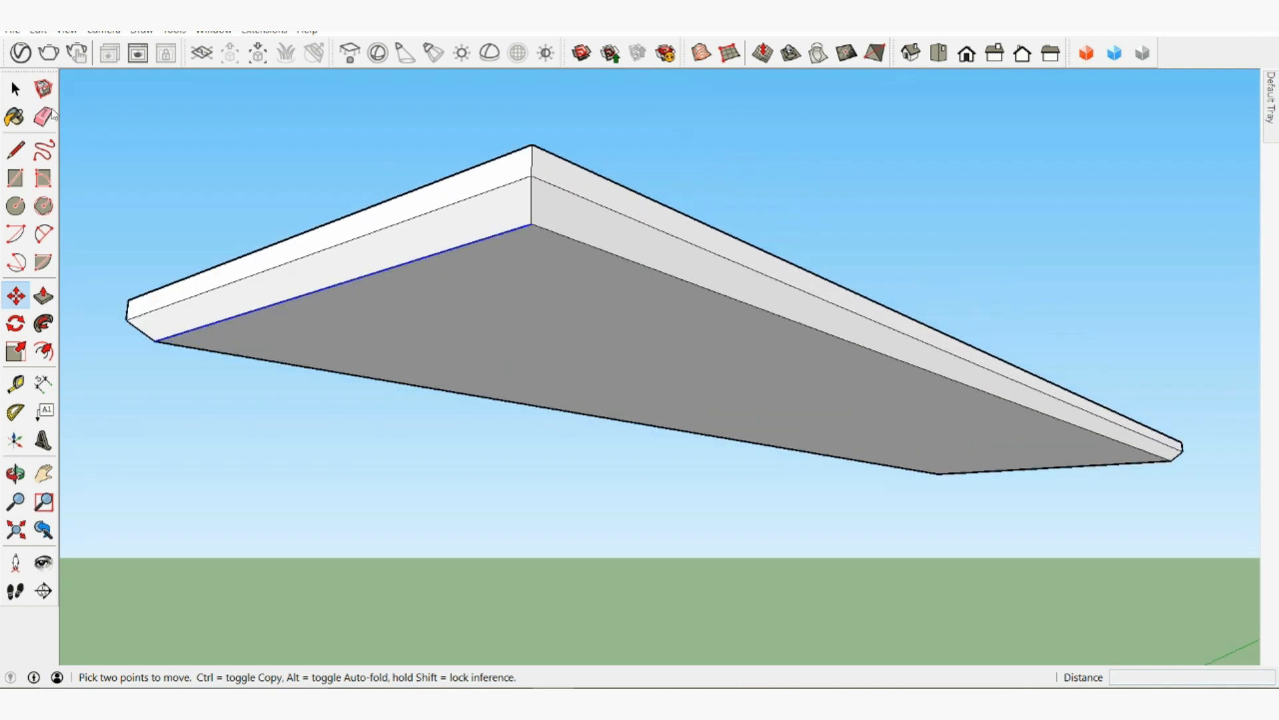
click(16, 88)
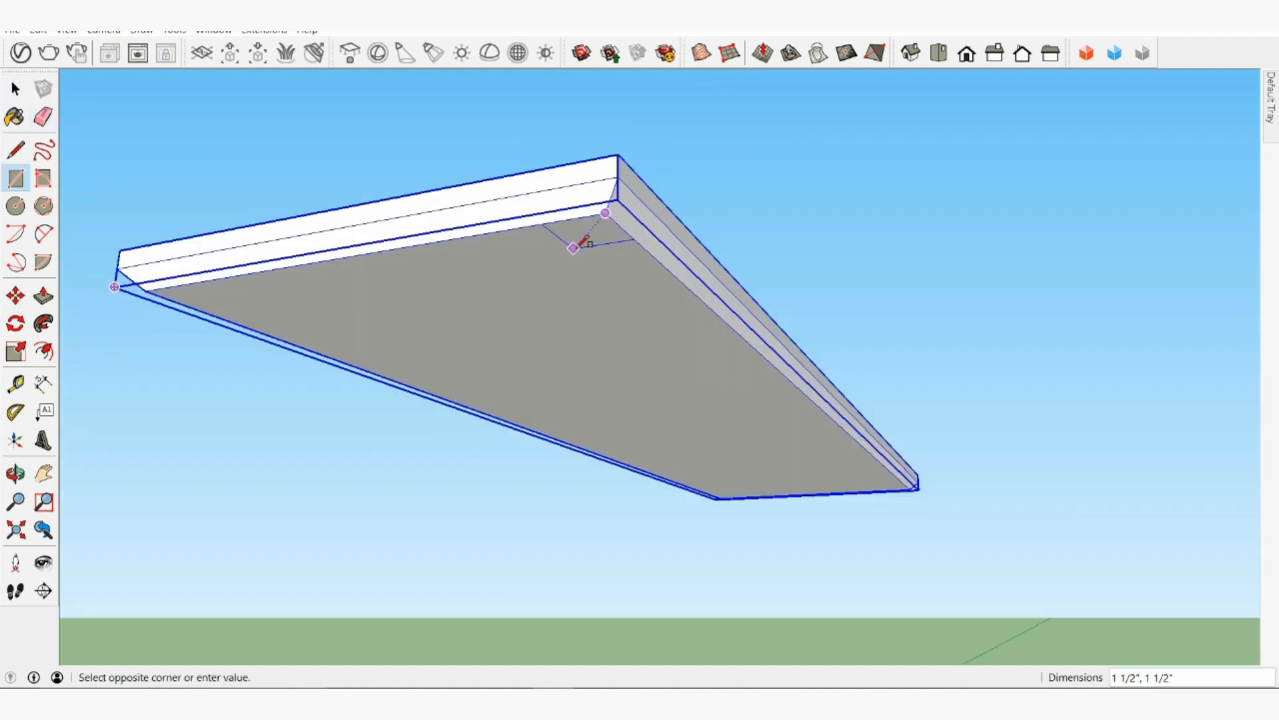
text(.2)
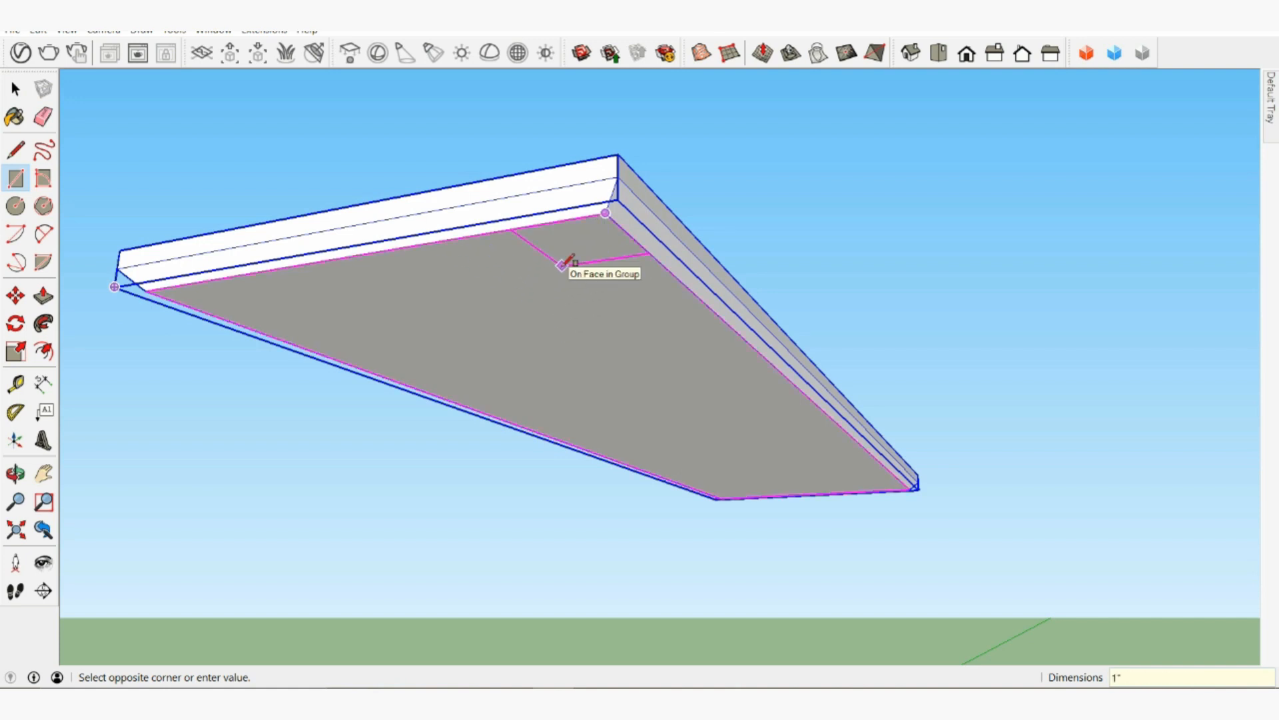
text(1,)
key(Return)
scroll(584, 237, up, 1)
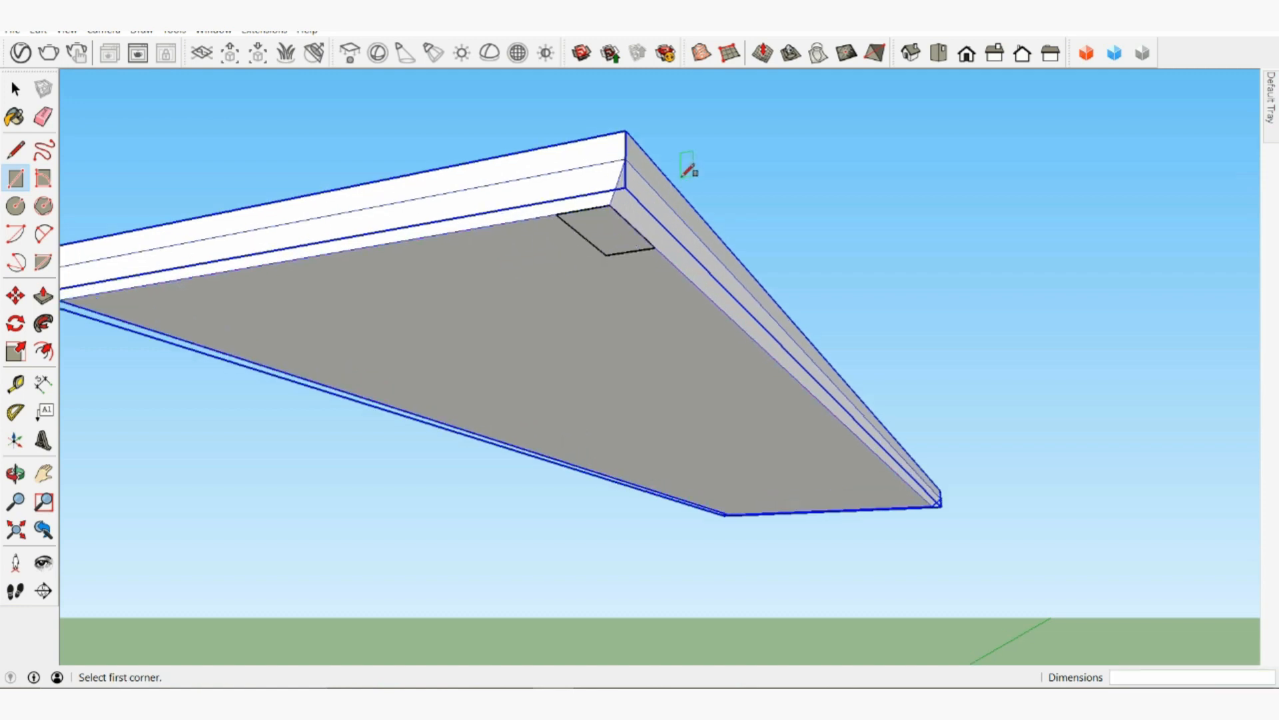
Step: Place two Tape Measure guide lines, each 1" inside the underside's long and short edges at the leg corner
click(16, 384)
click(15, 383)
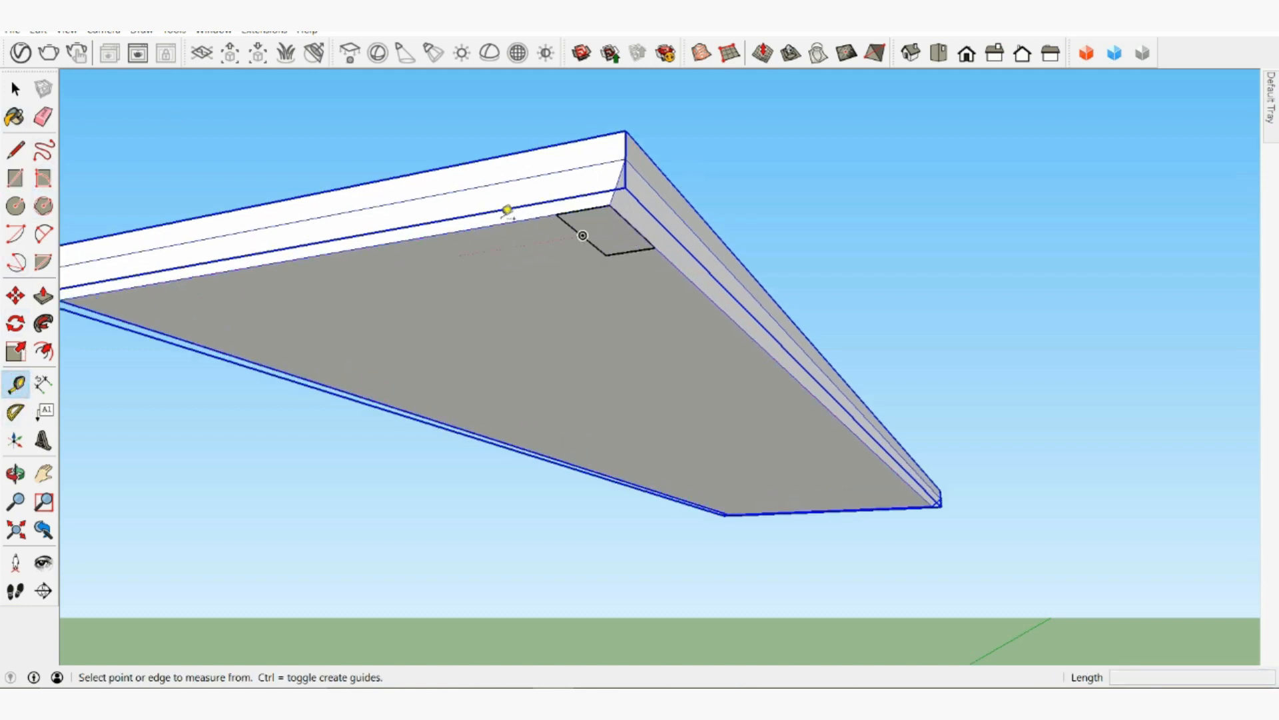
click(611, 202)
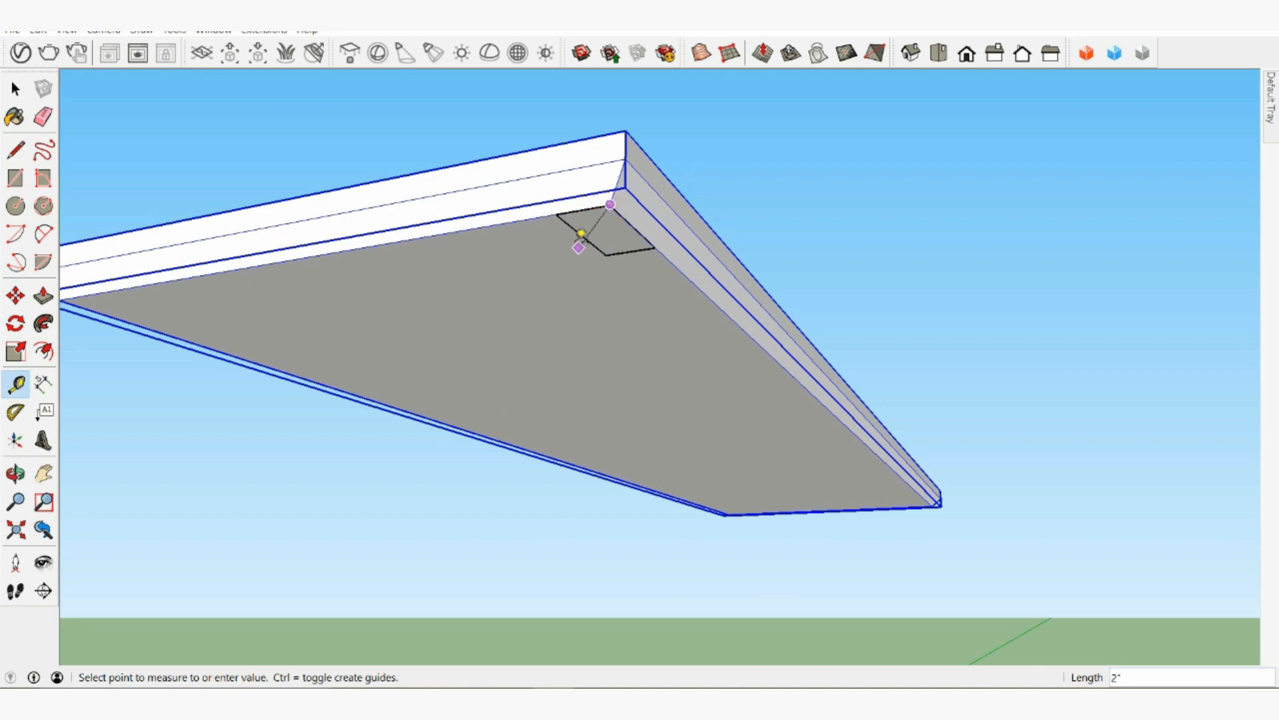
click(578, 247)
click(677, 259)
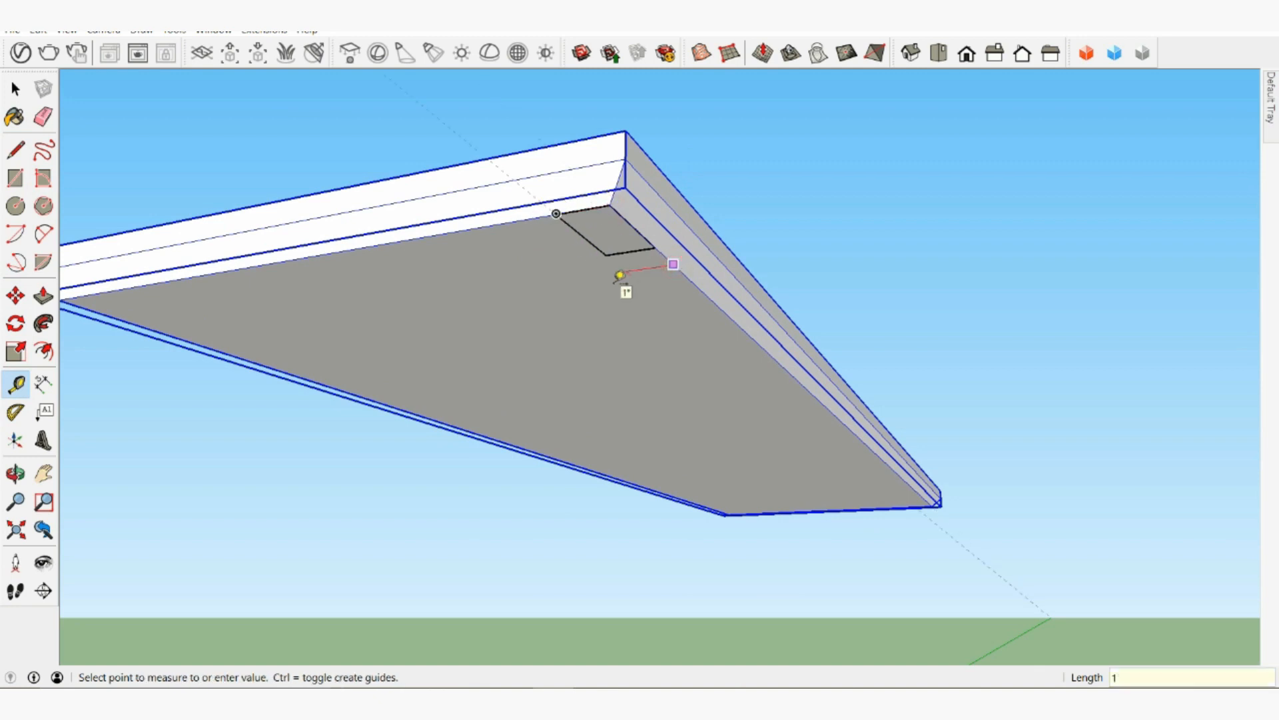
key(Return)
click(446, 232)
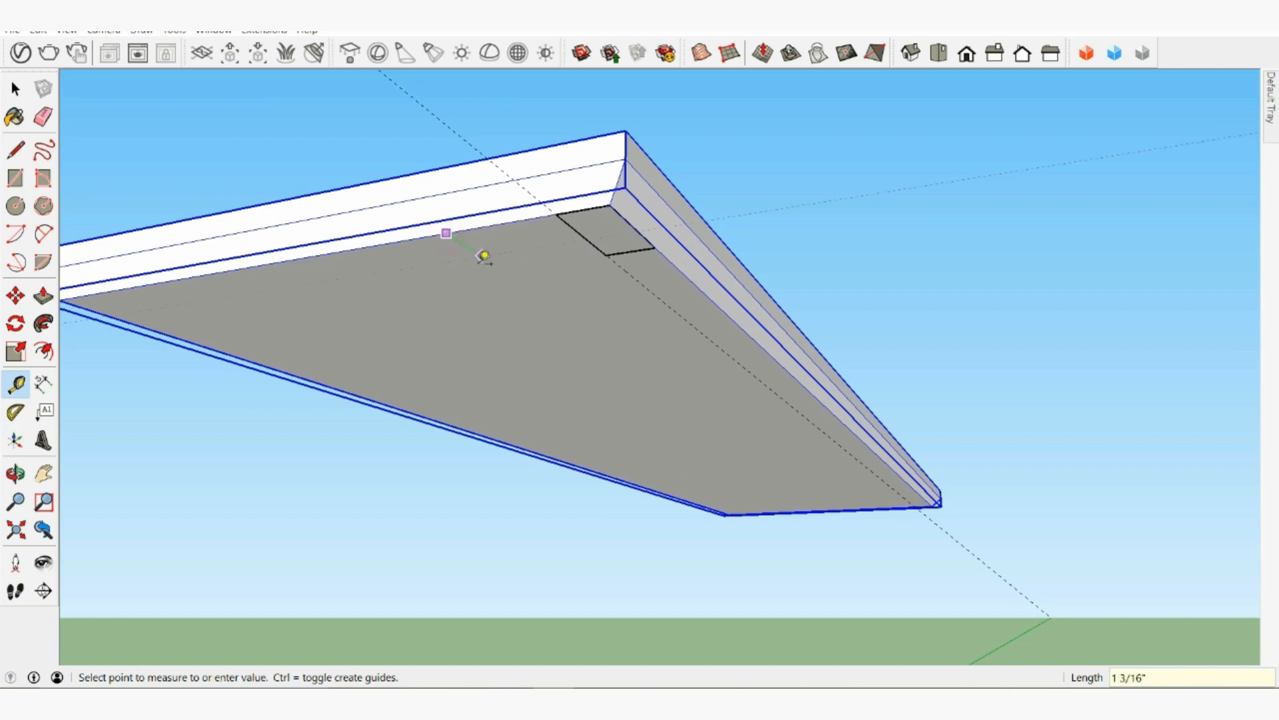
key(Return)
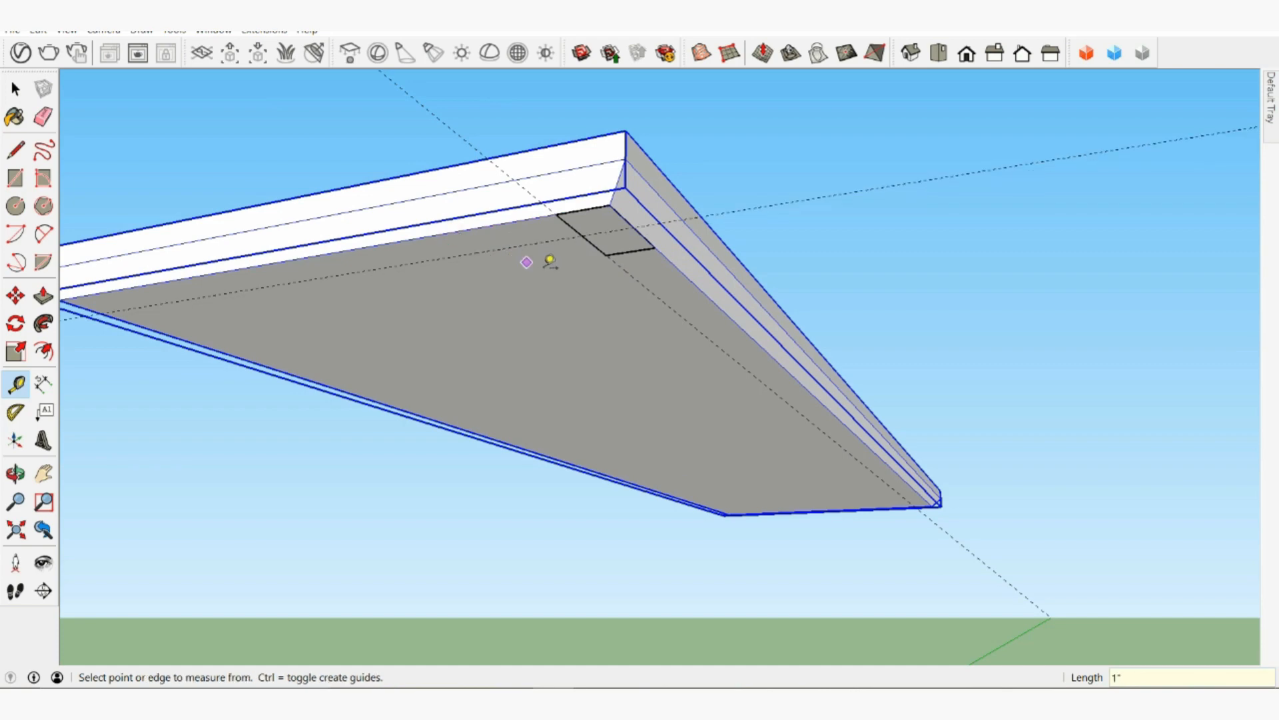
Step: Move the leg rectangle by its outer corner onto the intersection of the two guide lines
middle_drag(549, 261, 518, 166)
click(15, 88)
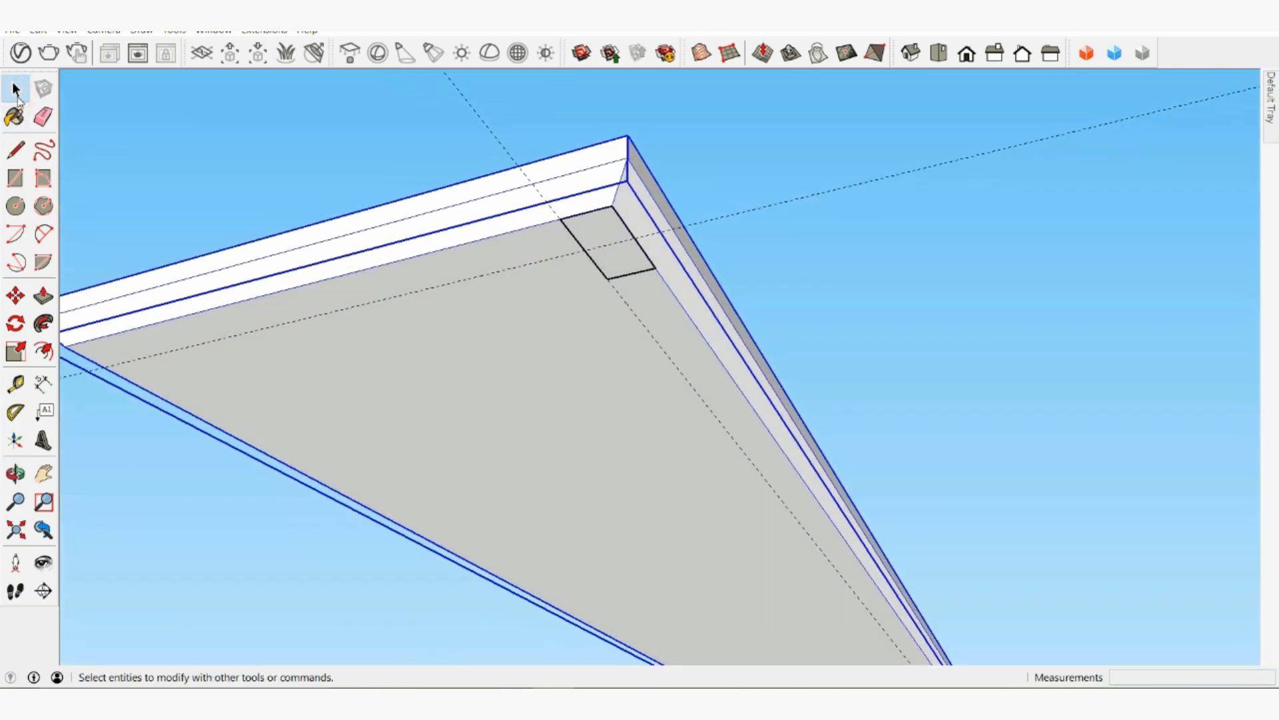
click(582, 230)
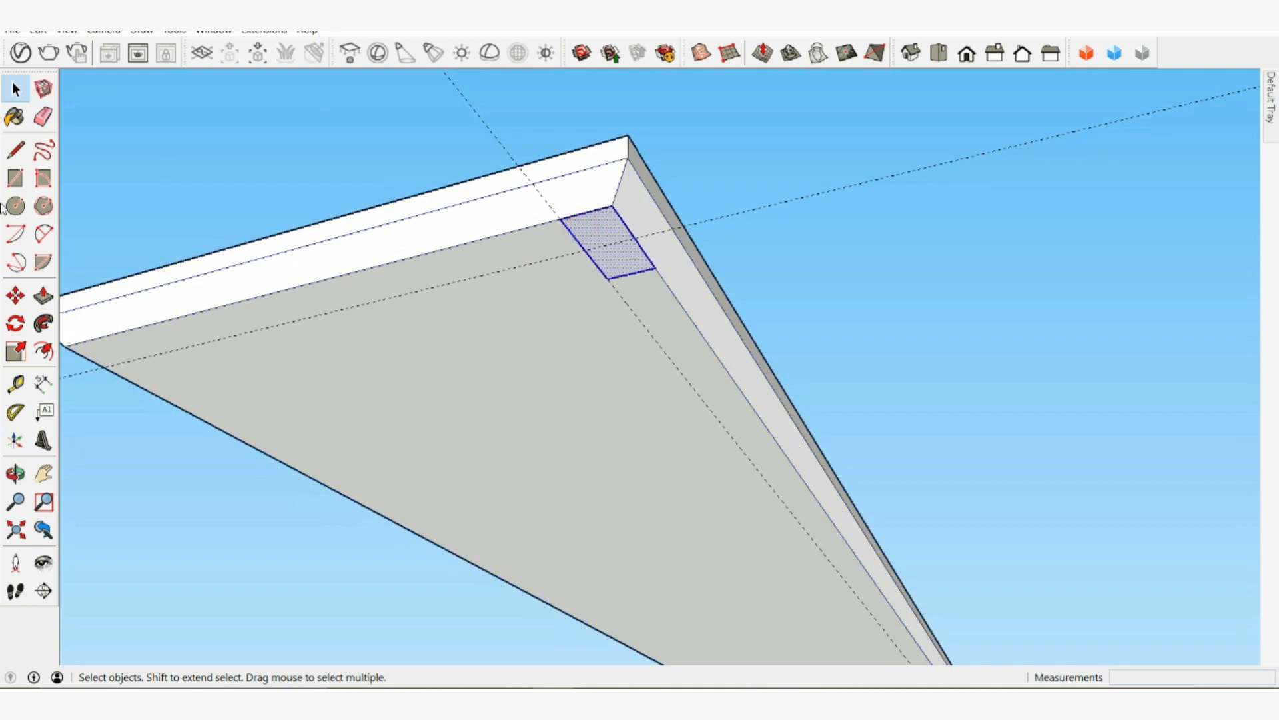
click(15, 295)
click(609, 203)
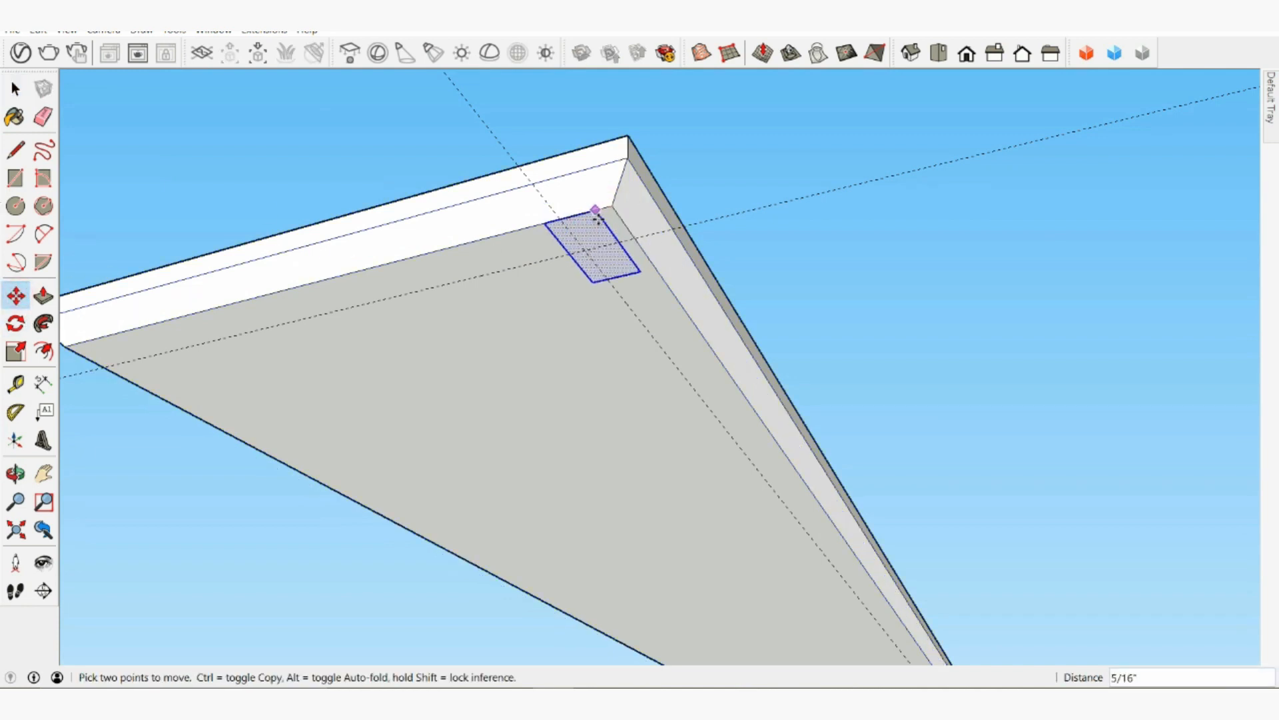
click(581, 248)
middle_drag(585, 270, 498, 269)
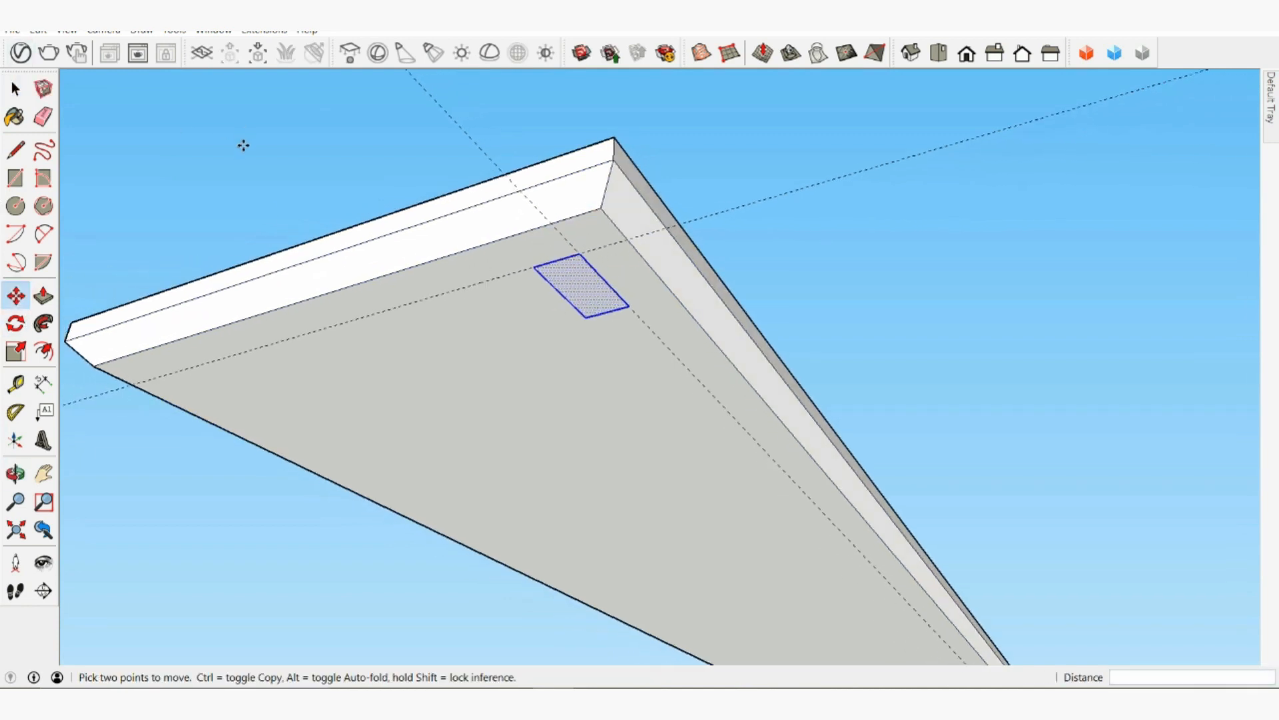
Step: Push/Pull the leg rectangle downward by 37" to form the leg
key(ctrl+t)
click(44, 294)
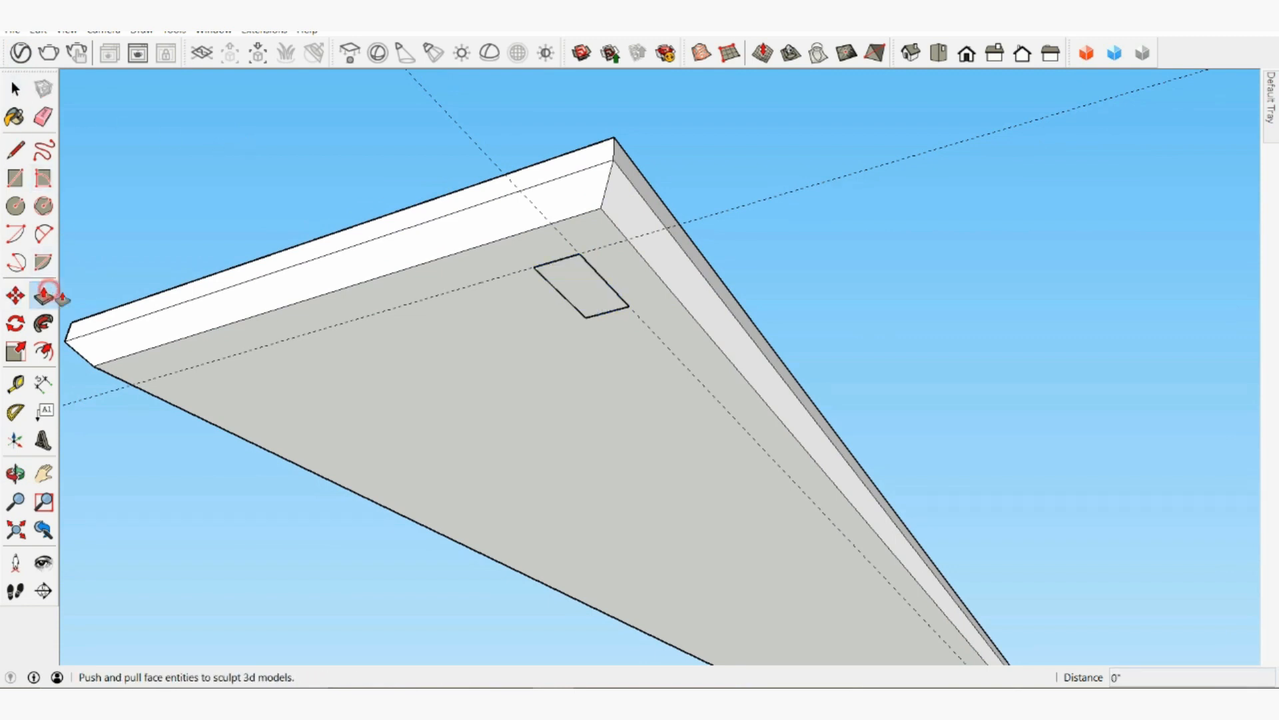
drag(594, 297, 573, 416)
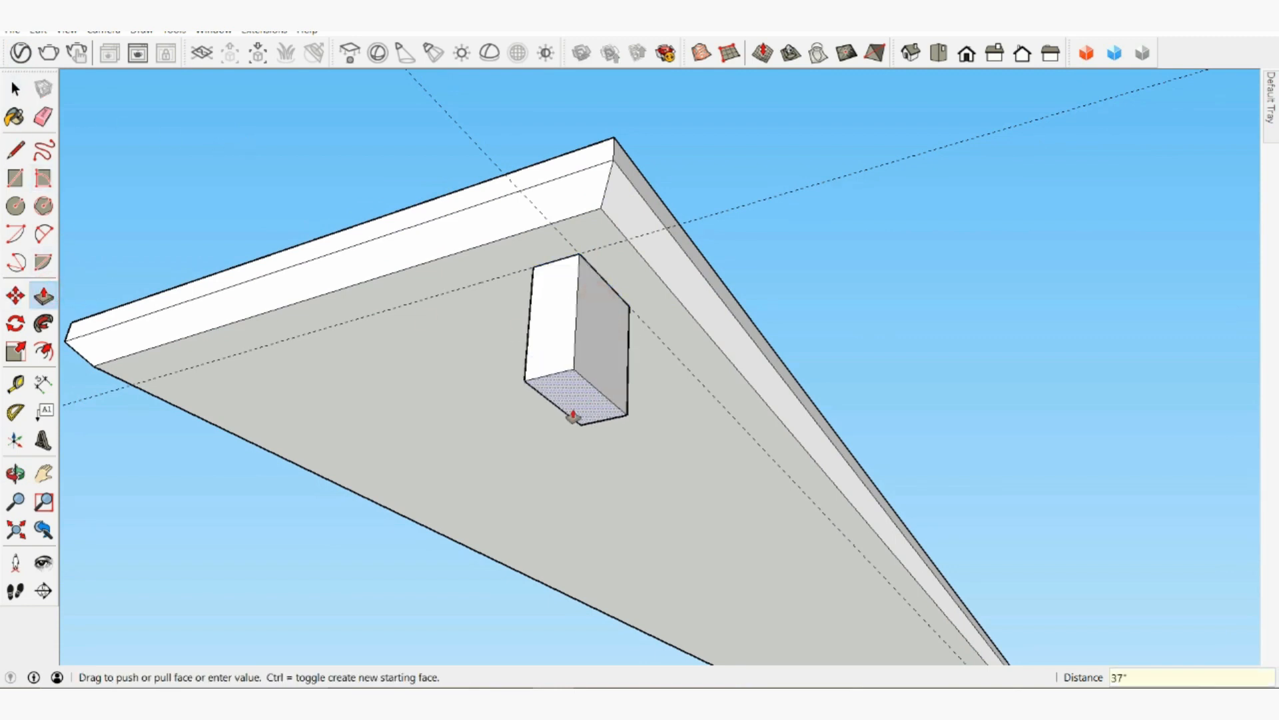
key(Return)
scroll(634, 317, down, 5)
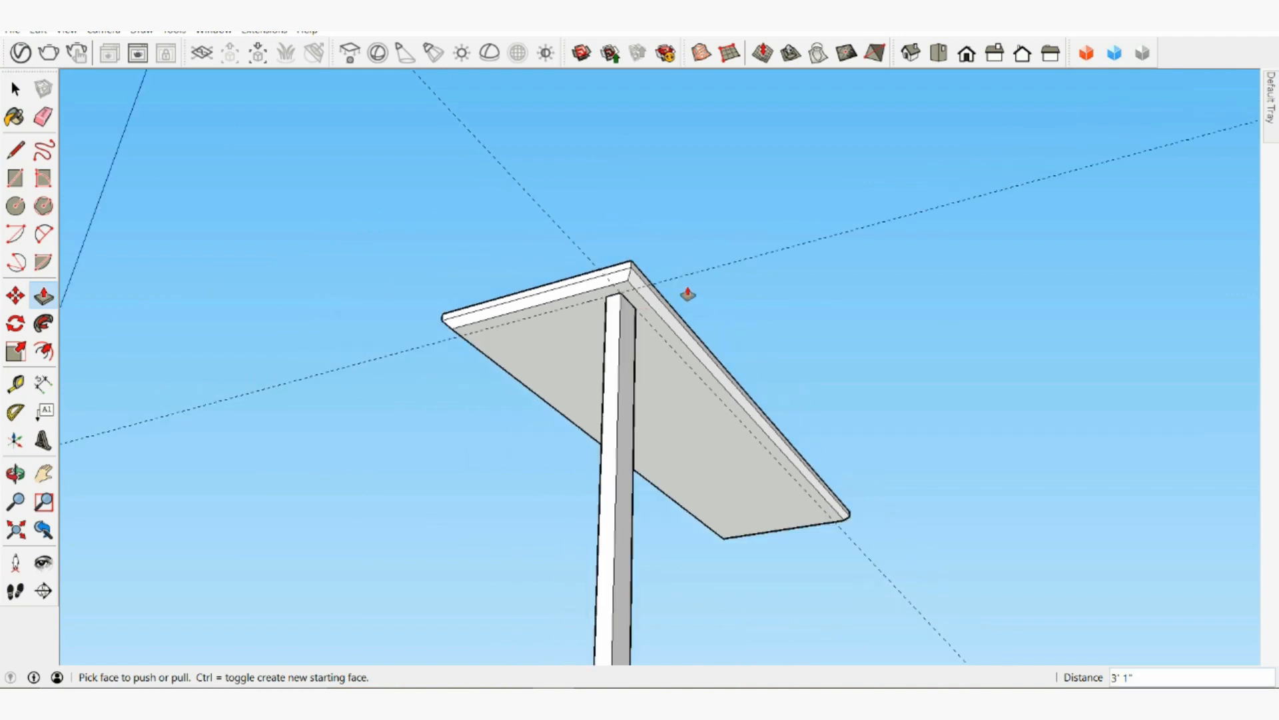
Step: Make the whole extruded leg a component named "table leg"
middle_drag(688, 294, 673, 645)
scroll(695, 630, up, 3)
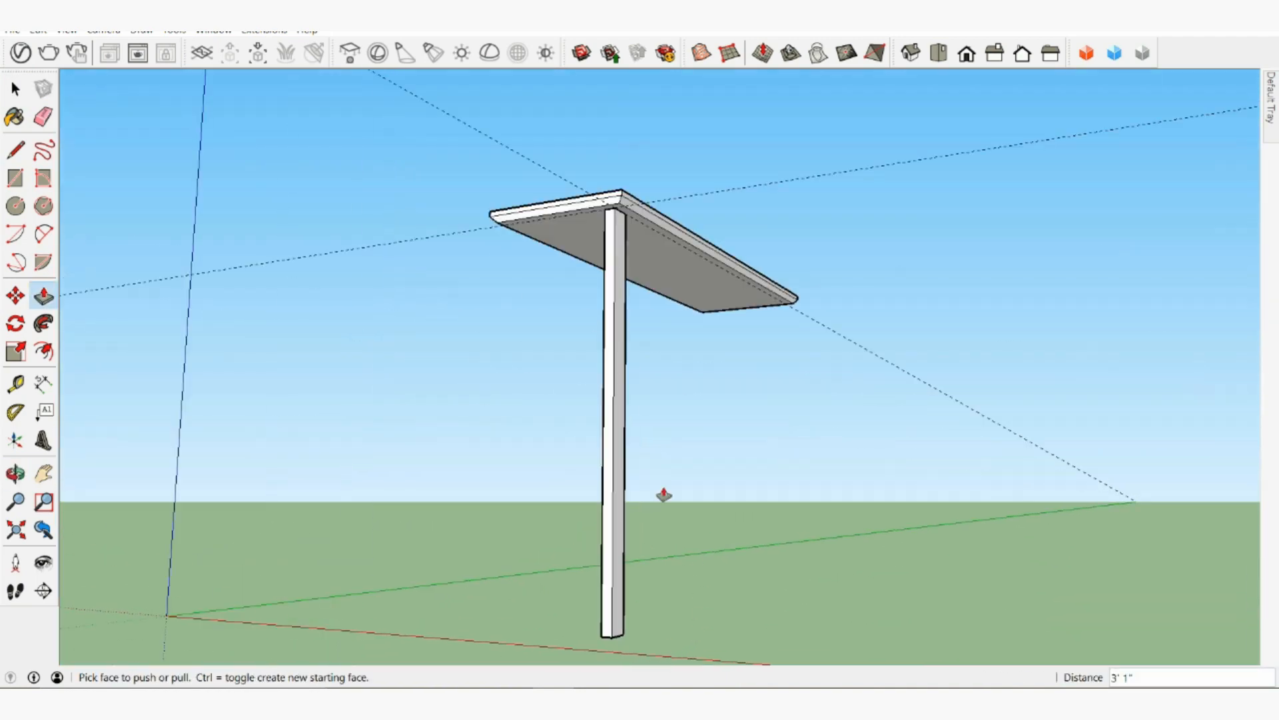
click(16, 88)
triple_click(615, 367)
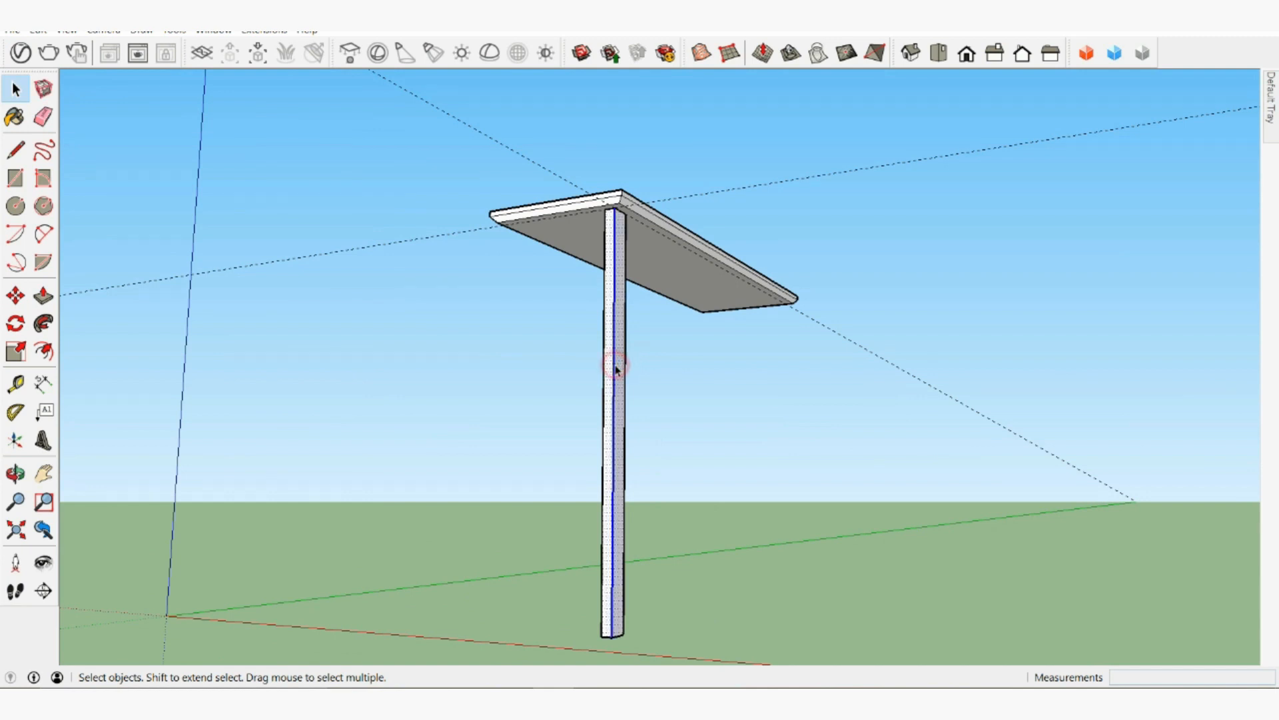
right_click(607, 356)
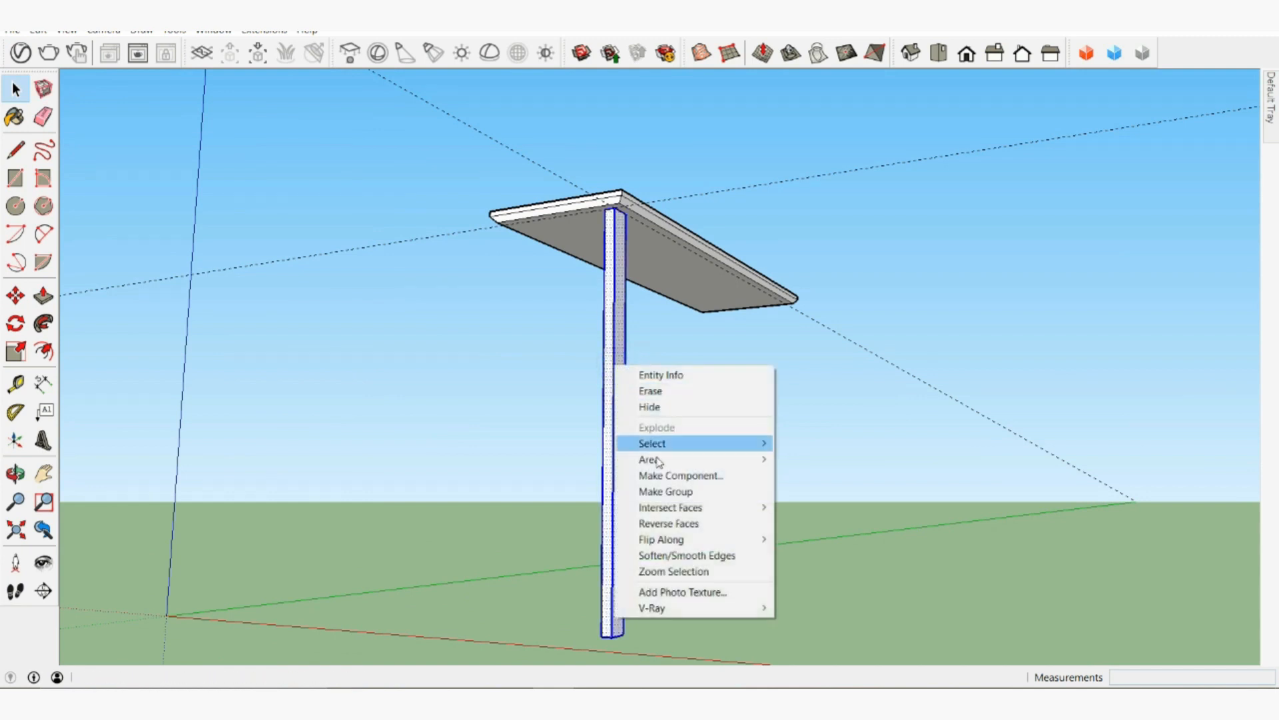
click(661, 477)
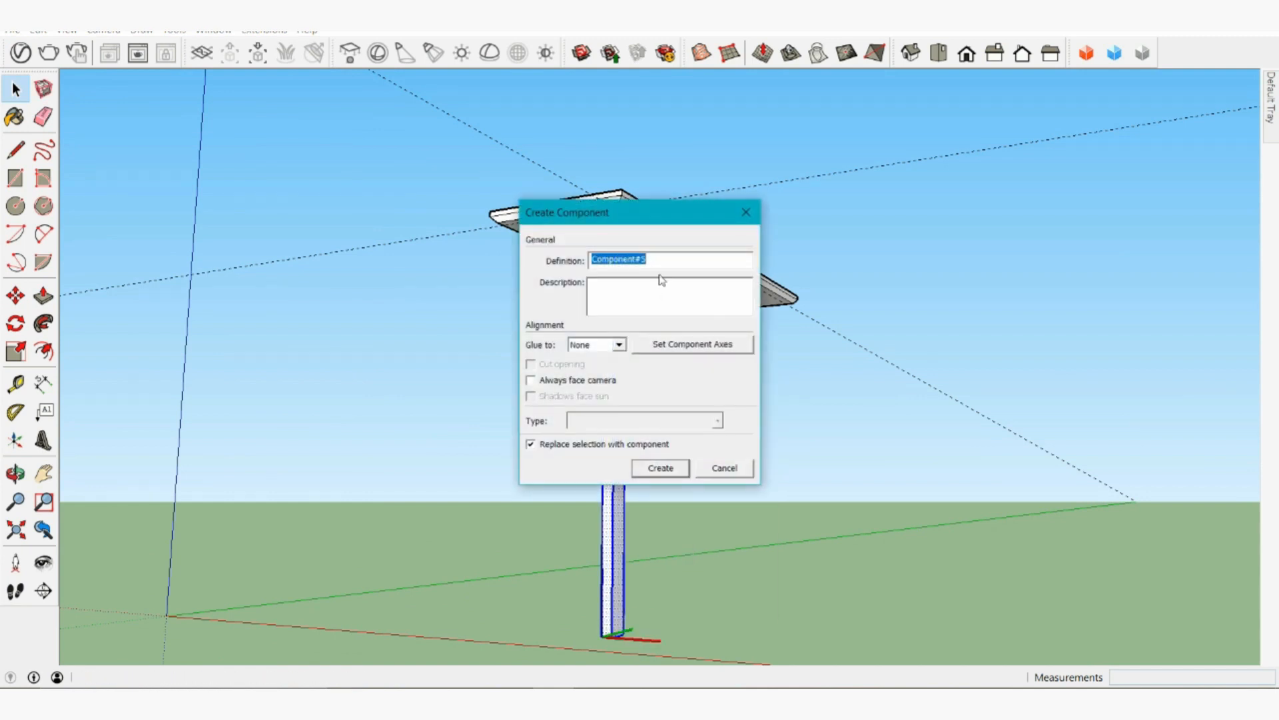
text(table leg)
key(Return)
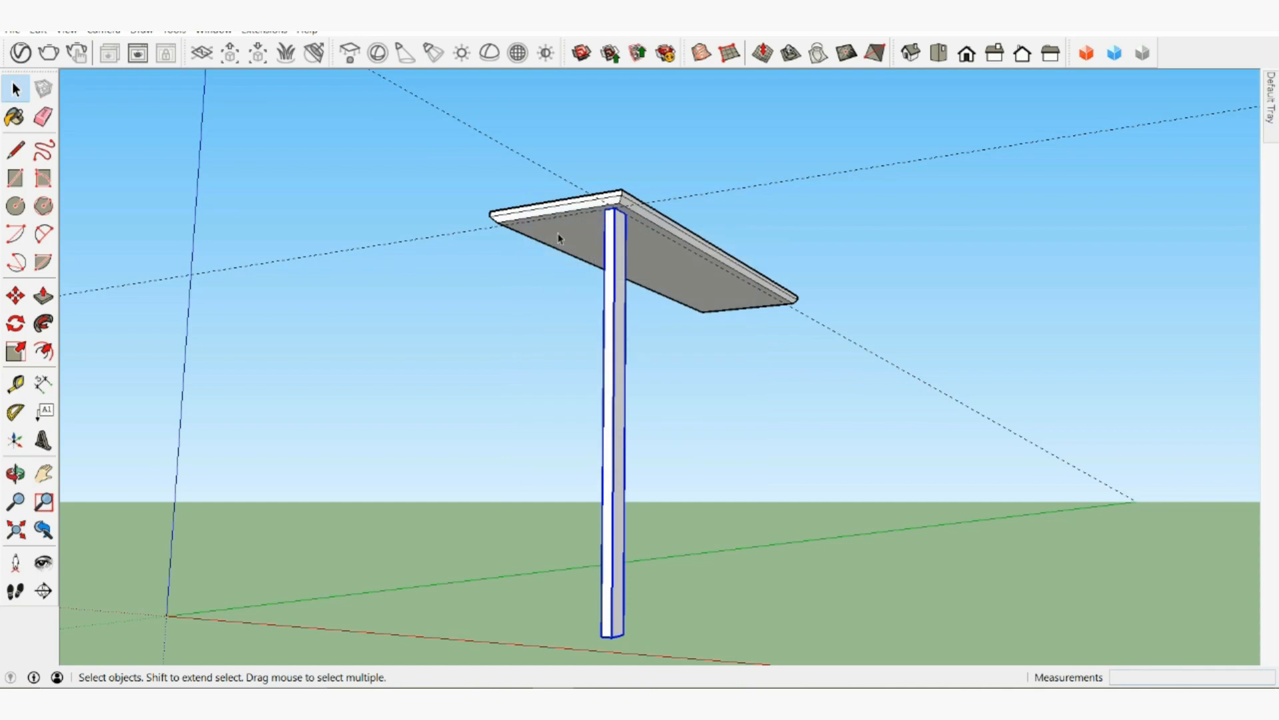
Step: Examine the tabletop group and the leg component from above and around the leg corner
middle_drag(526, 241, 756, 260)
click(864, 343)
middle_drag(865, 342, 526, 144)
click(584, 220)
middle_drag(583, 220, 602, 282)
scroll(625, 217, up, 4)
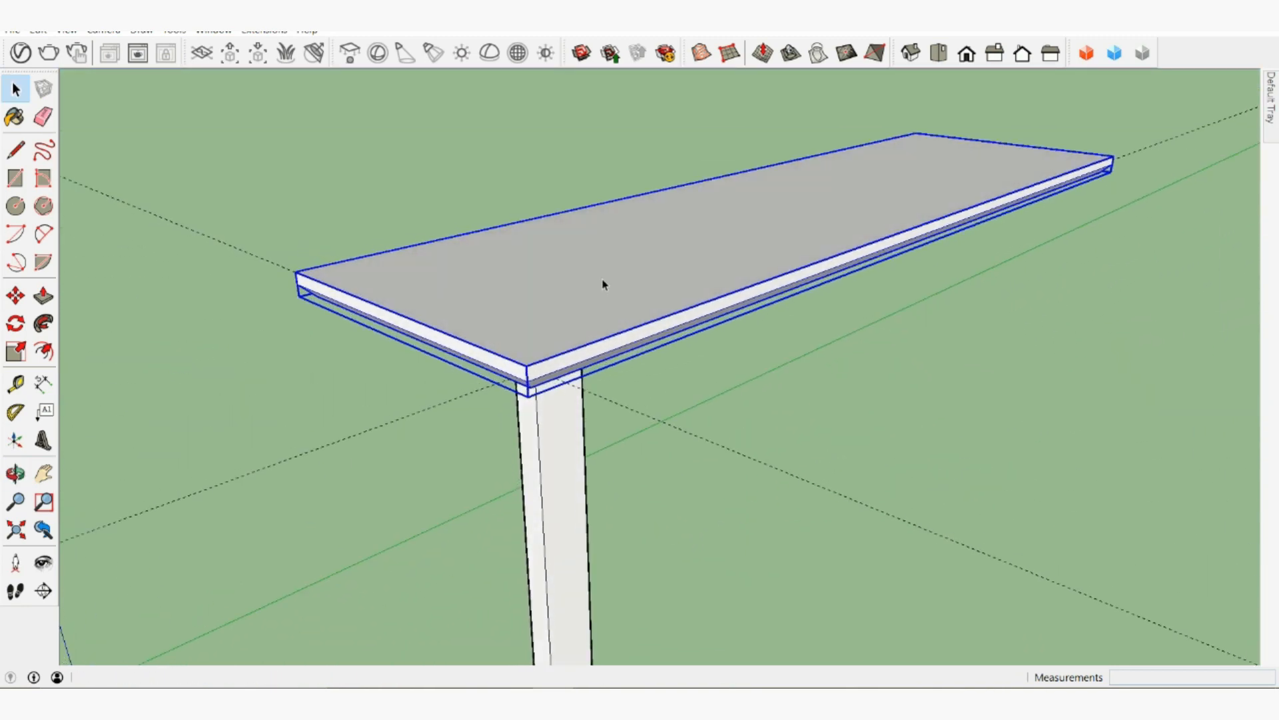
click(789, 381)
middle_drag(813, 349, 738, 378)
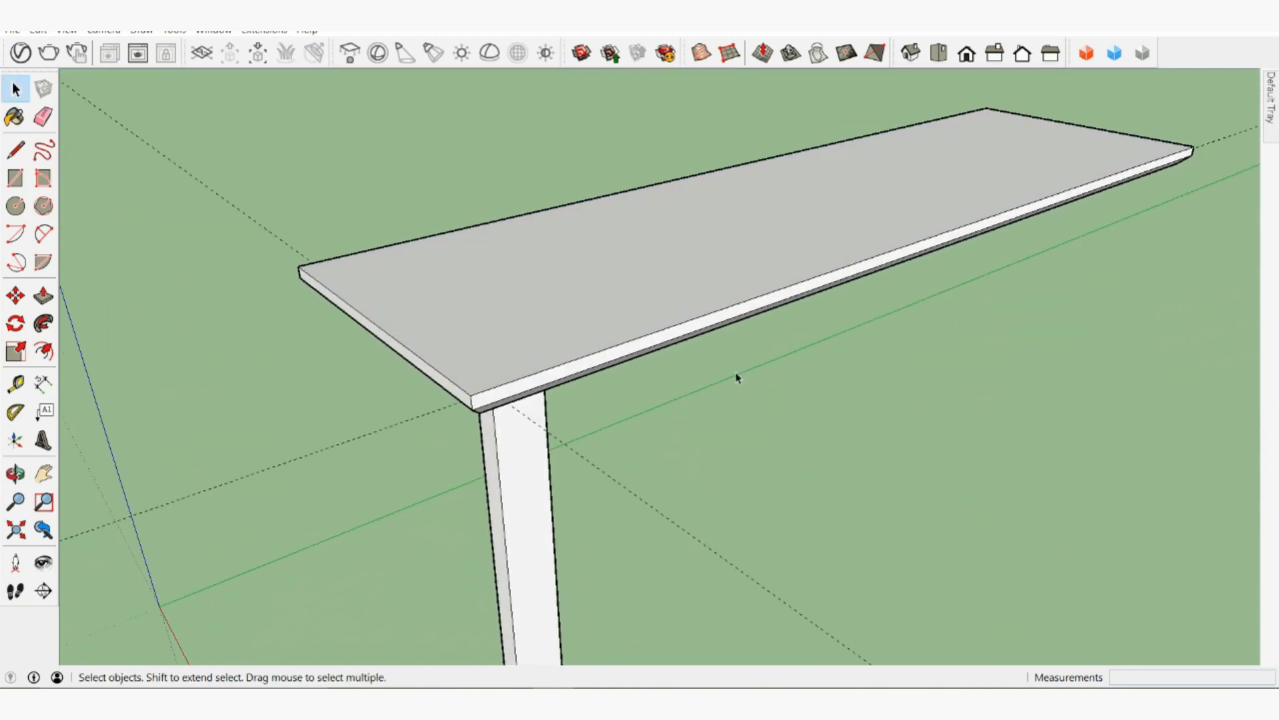
middle_drag(583, 295, 560, 337)
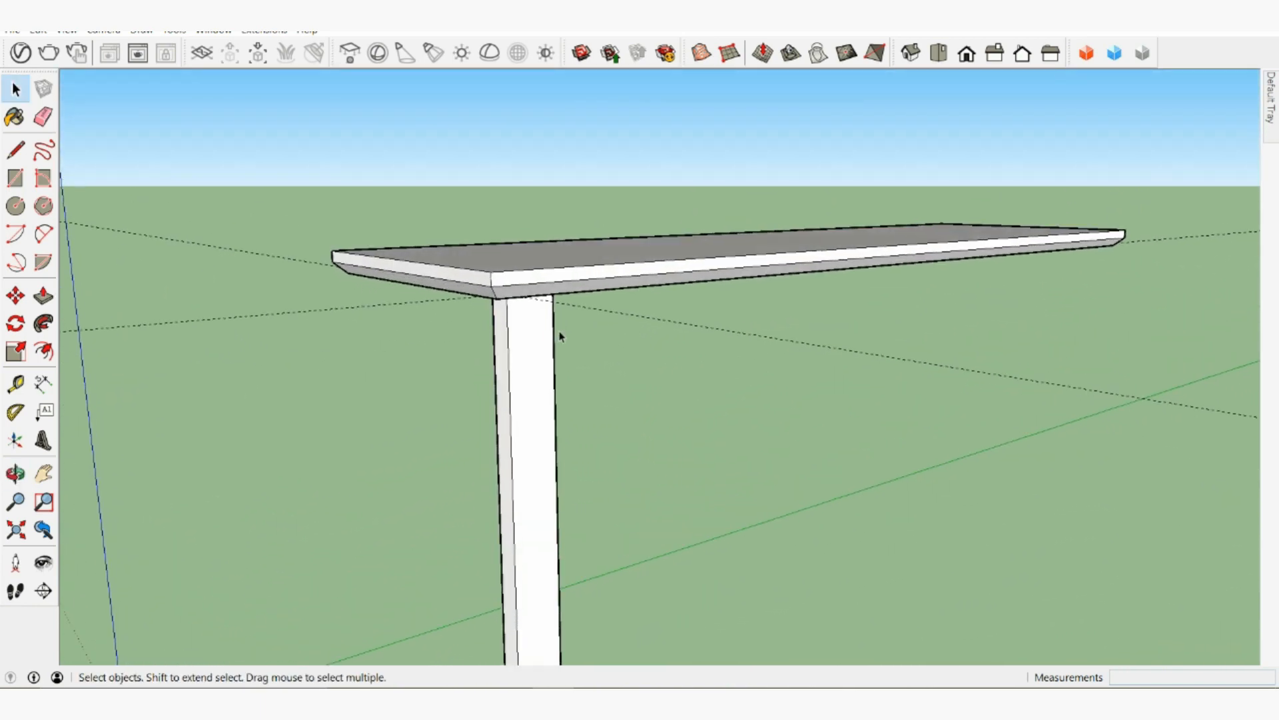
Step: Open the tabletop group for editing, inspect it separately from the leg, and leave the group
click(556, 272)
double_click(555, 272)
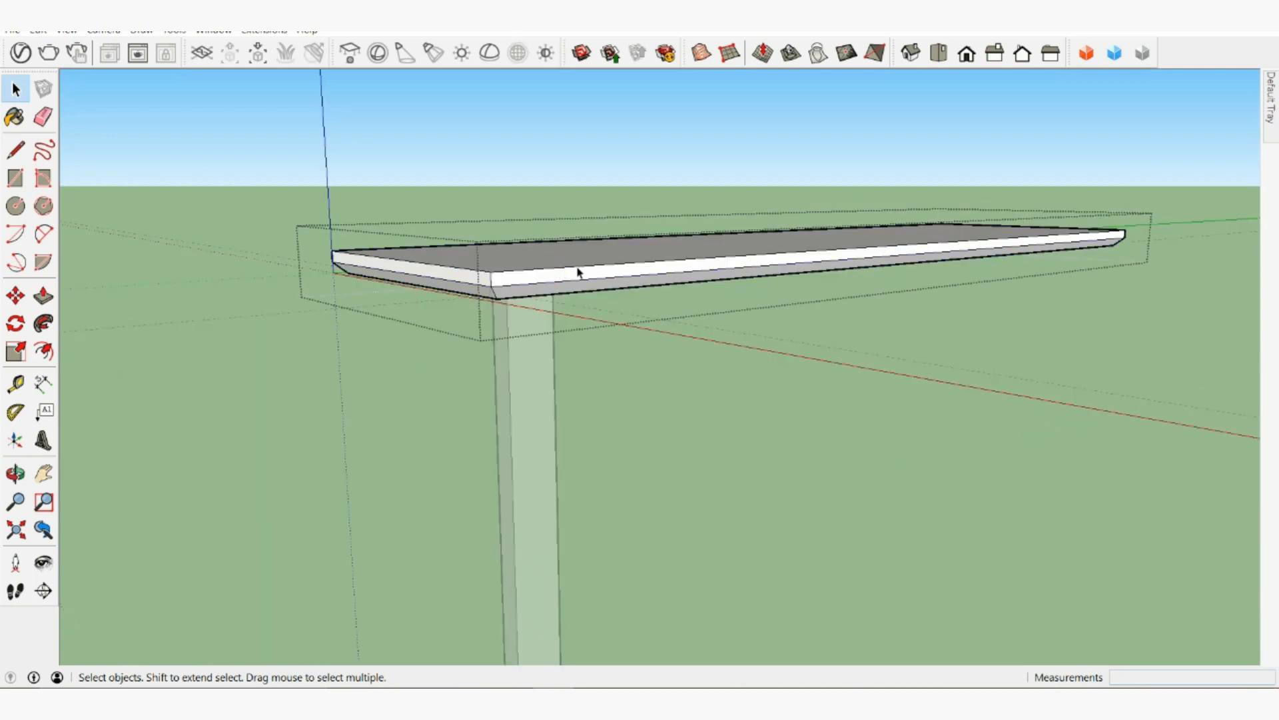
middle_drag(579, 271, 591, 400)
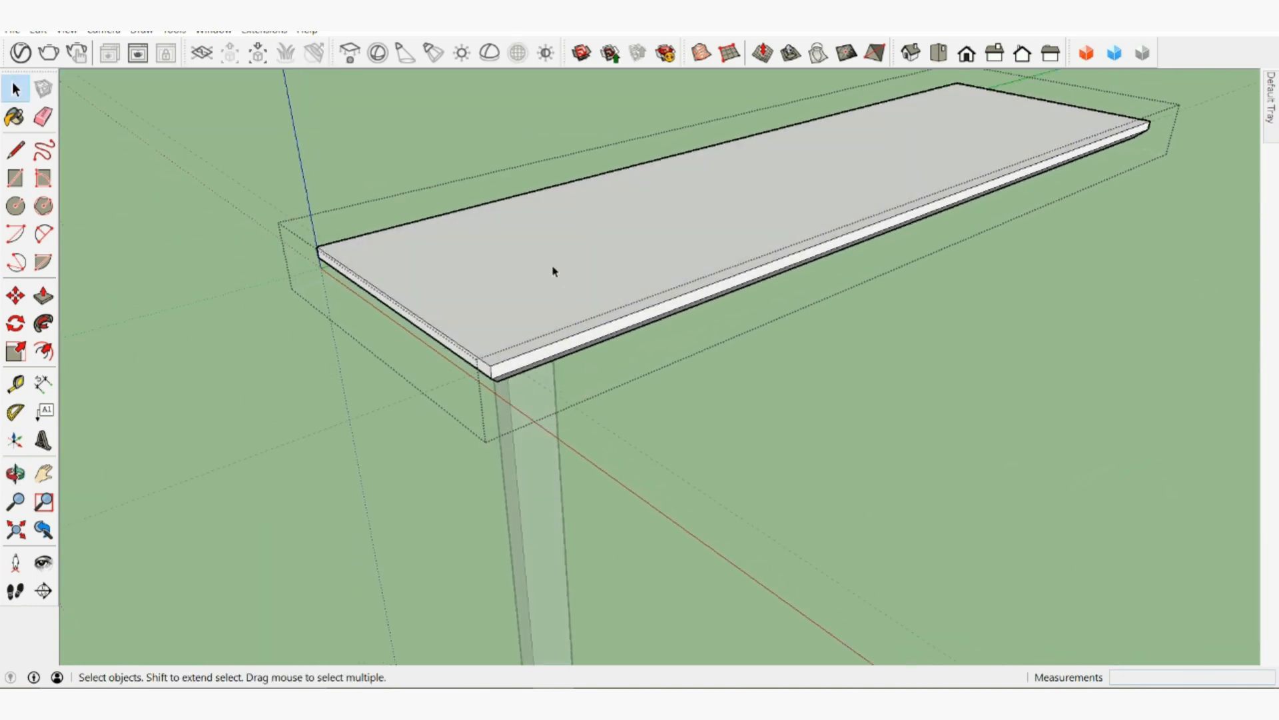
middle_drag(549, 272, 675, 351)
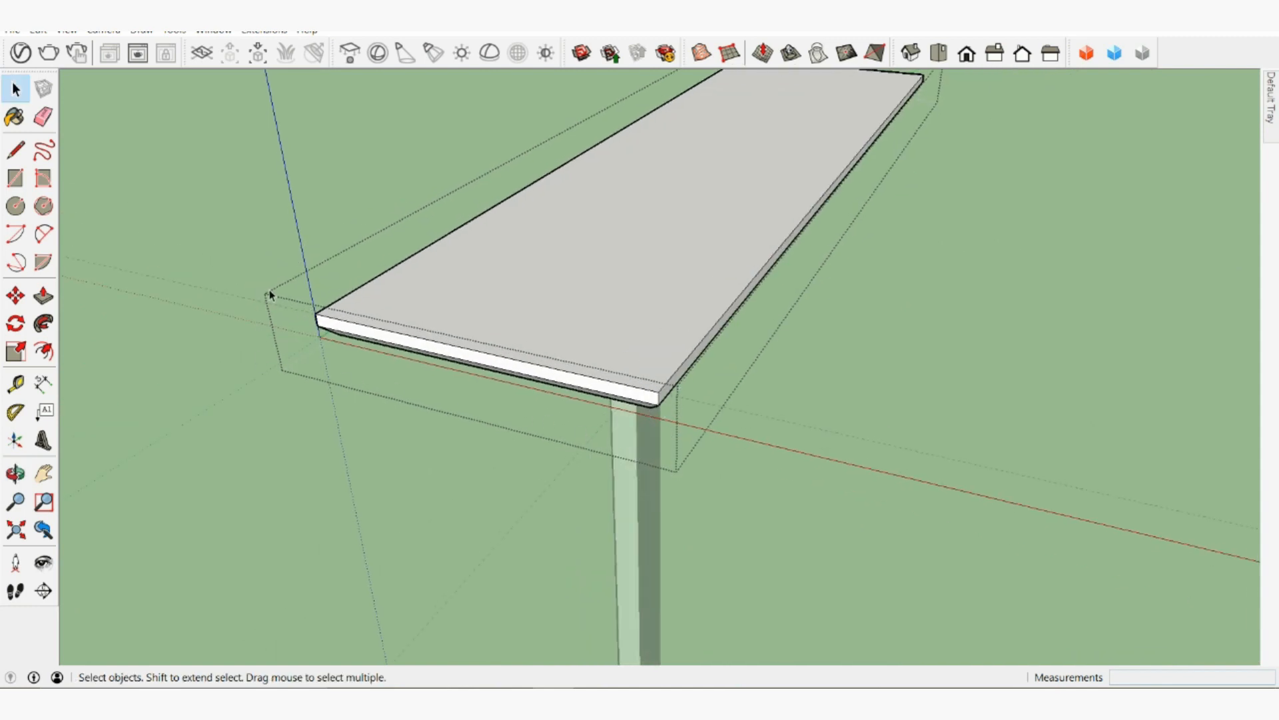
scroll(460, 308, down, 3)
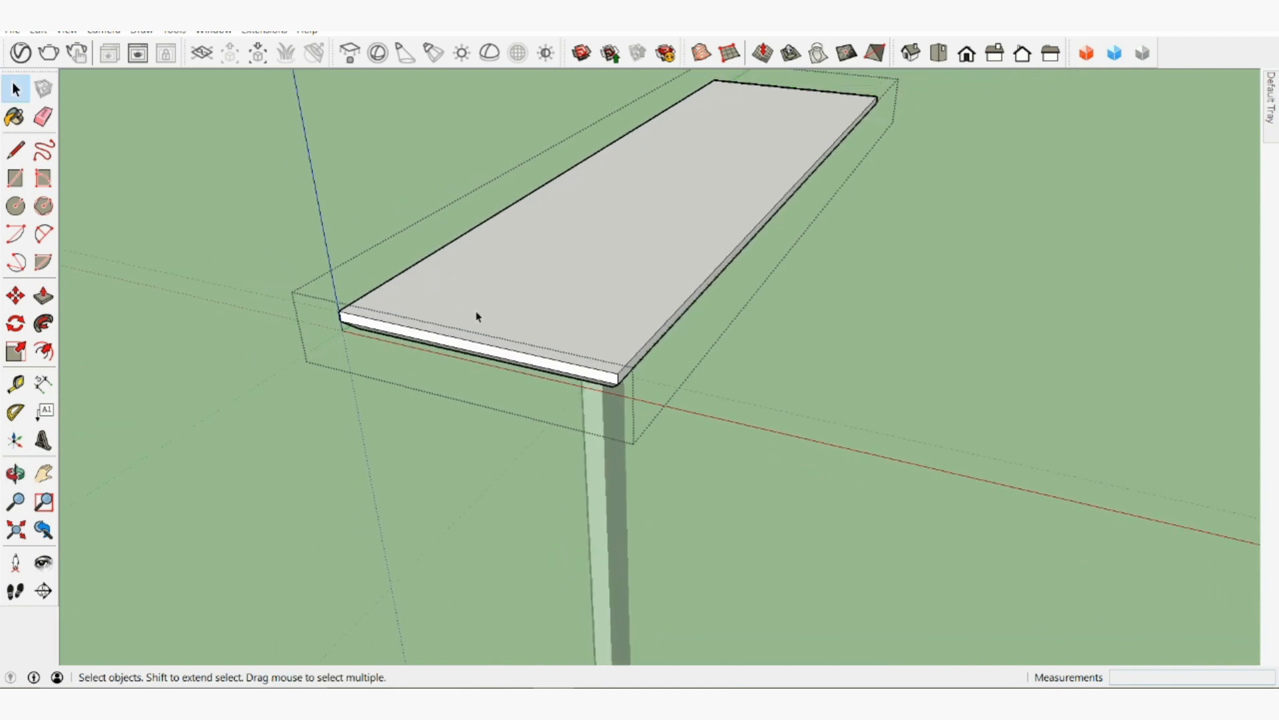
click(848, 425)
middle_drag(848, 425, 679, 212)
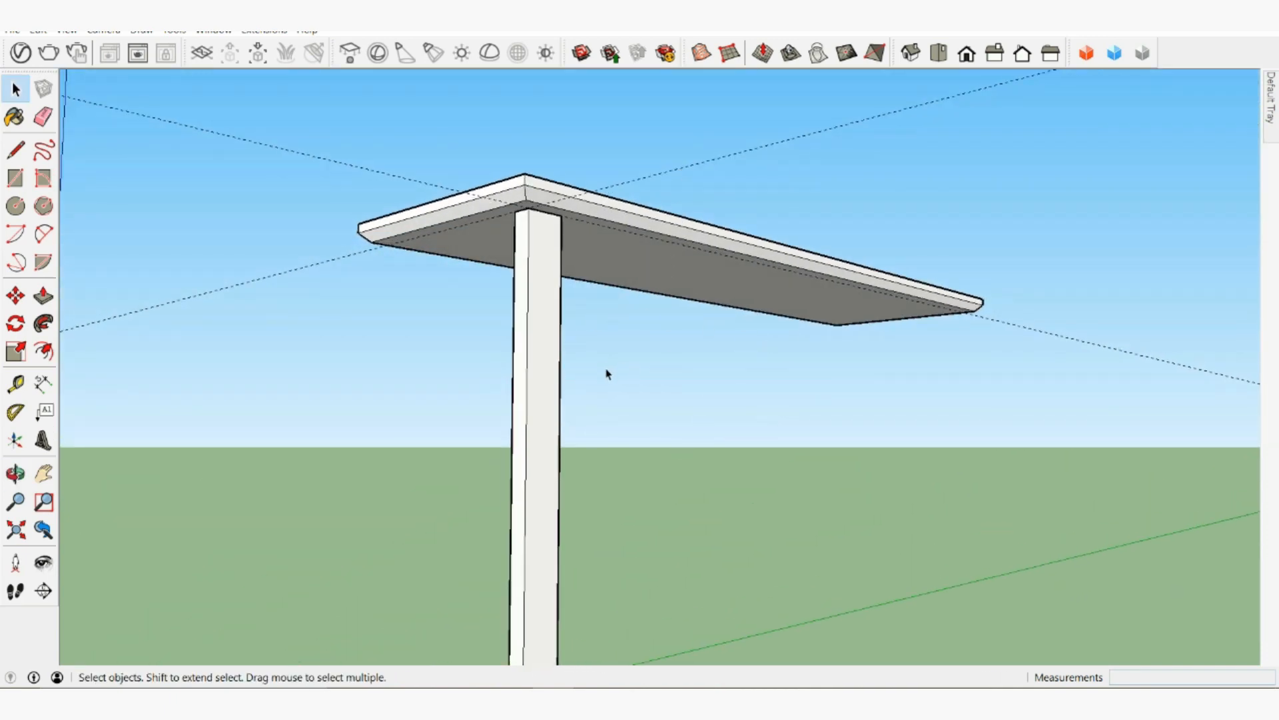
Step: Open the leg component and the tabletop group for editing in turn to compare them, and close each
middle_drag(607, 373, 748, 354)
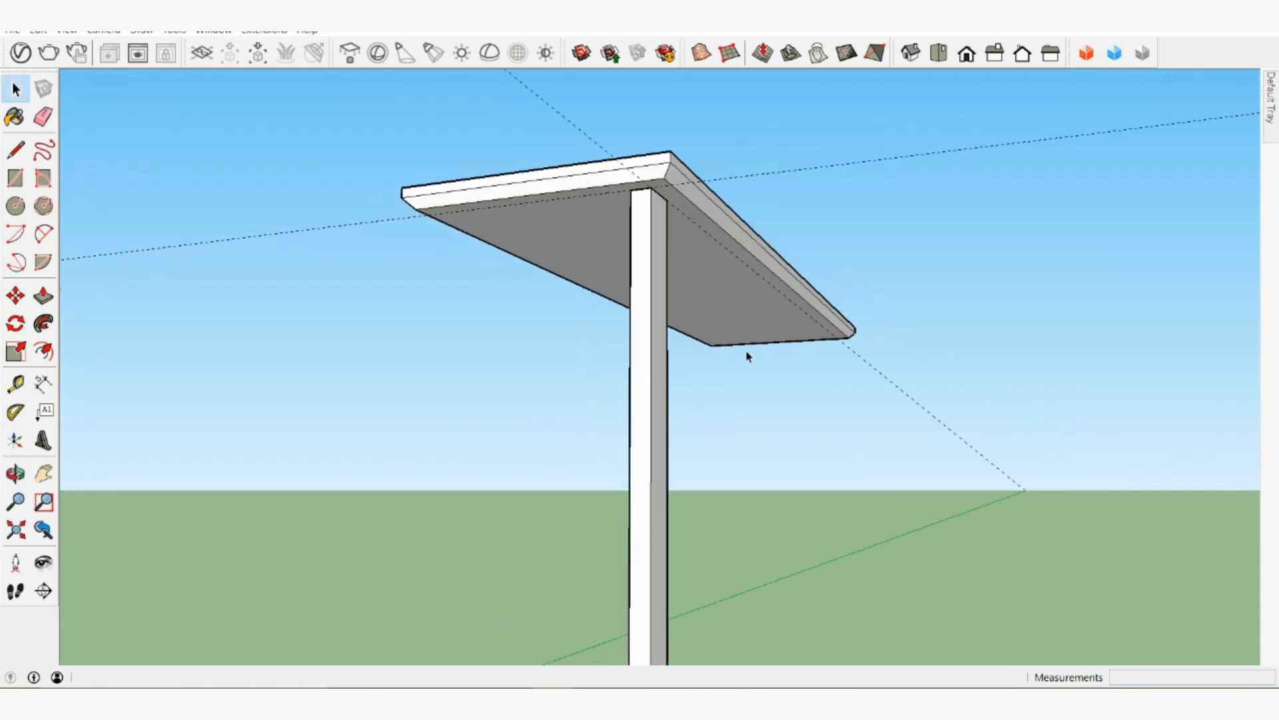
click(661, 317)
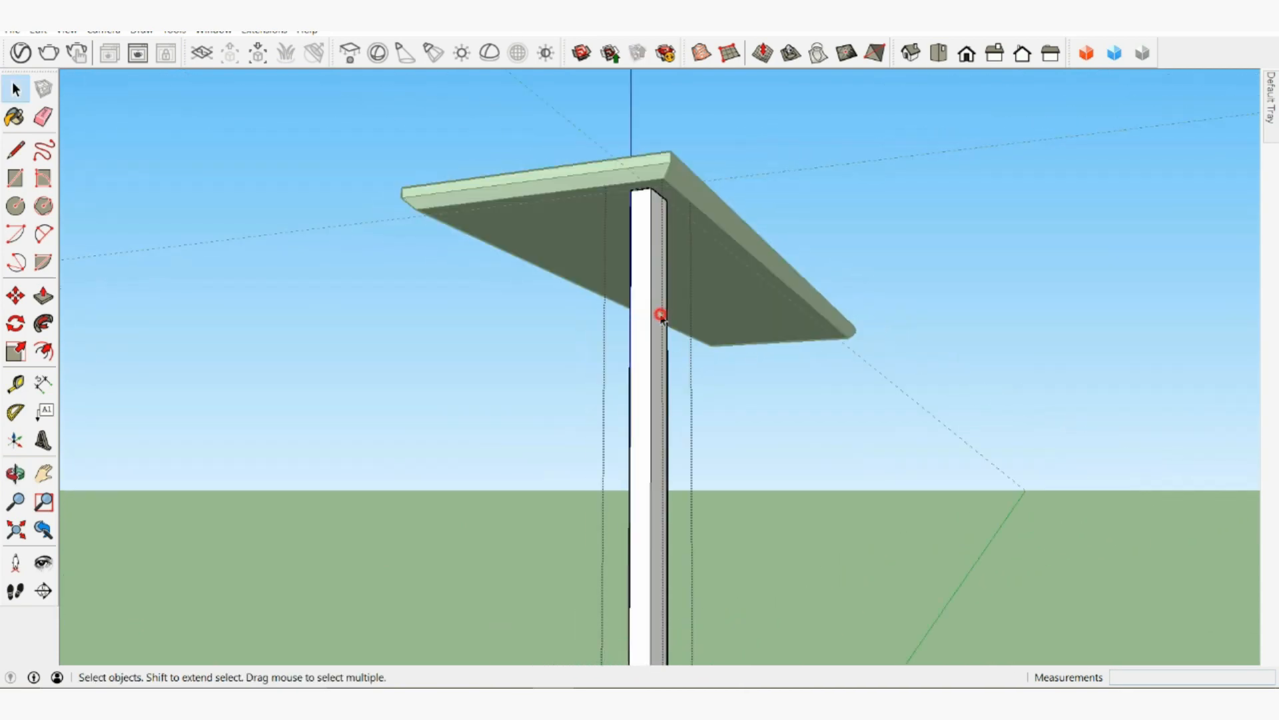
click(762, 391)
click(746, 313)
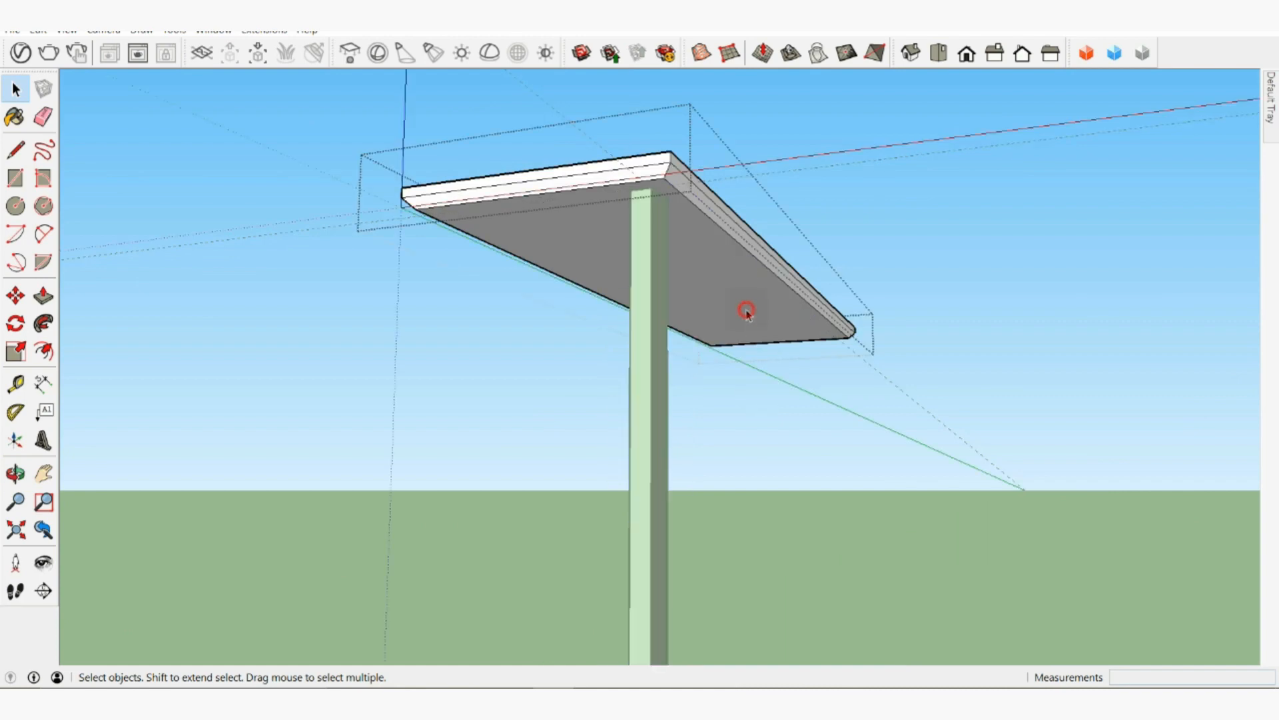
click(872, 260)
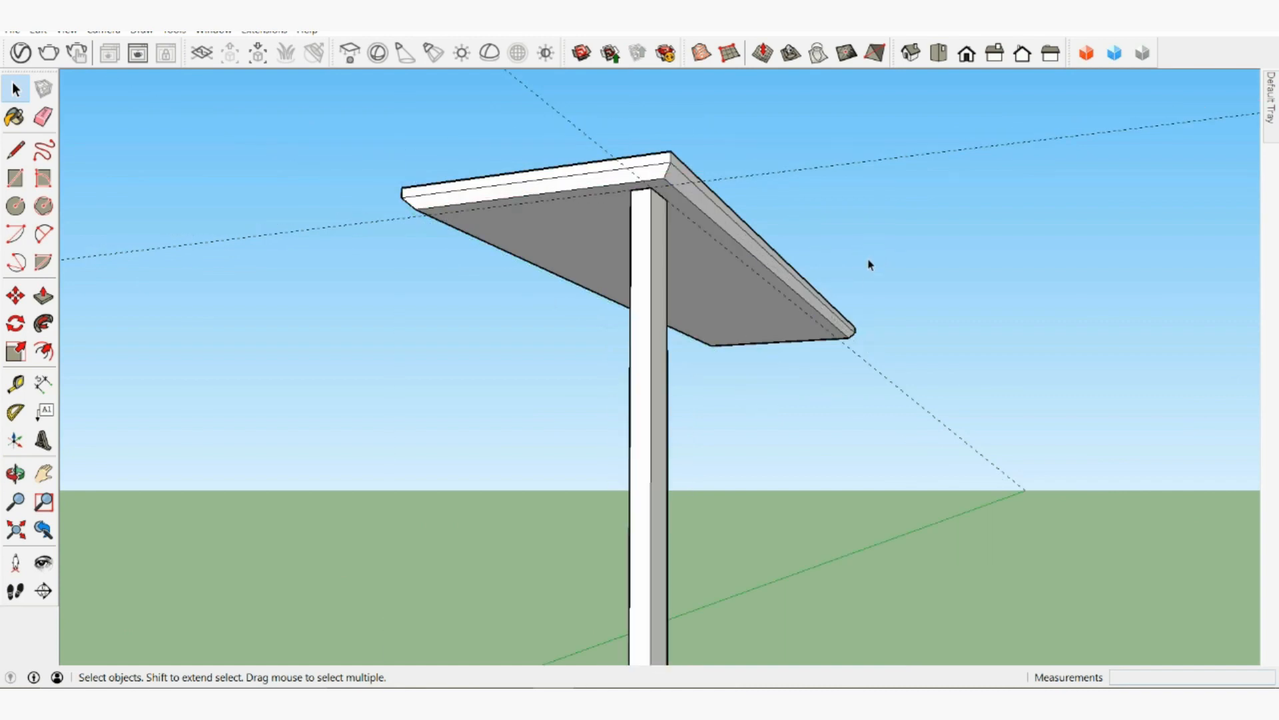
middle_drag(871, 265, 732, 415)
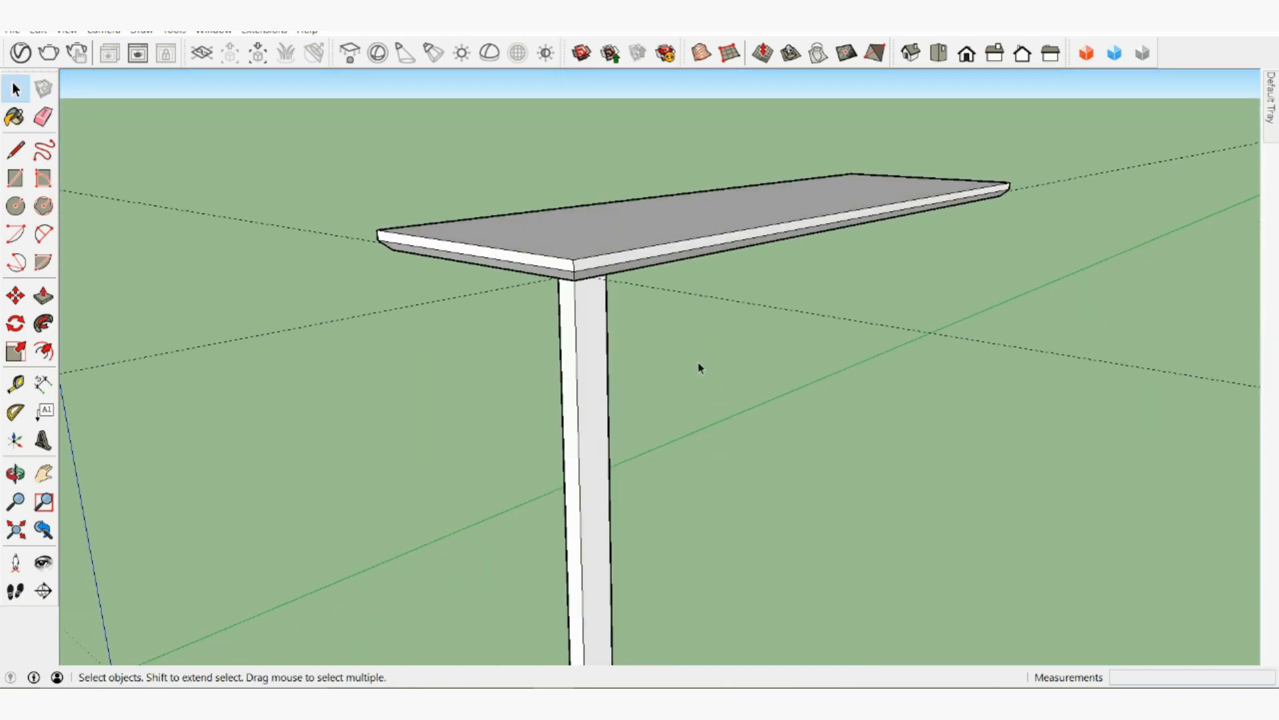
Step: Try drawing a rectangle about 6 5/16" by 4 1/2" on the top face inside the tabletop group
double_click(649, 240)
middle_drag(650, 293, 291, 282)
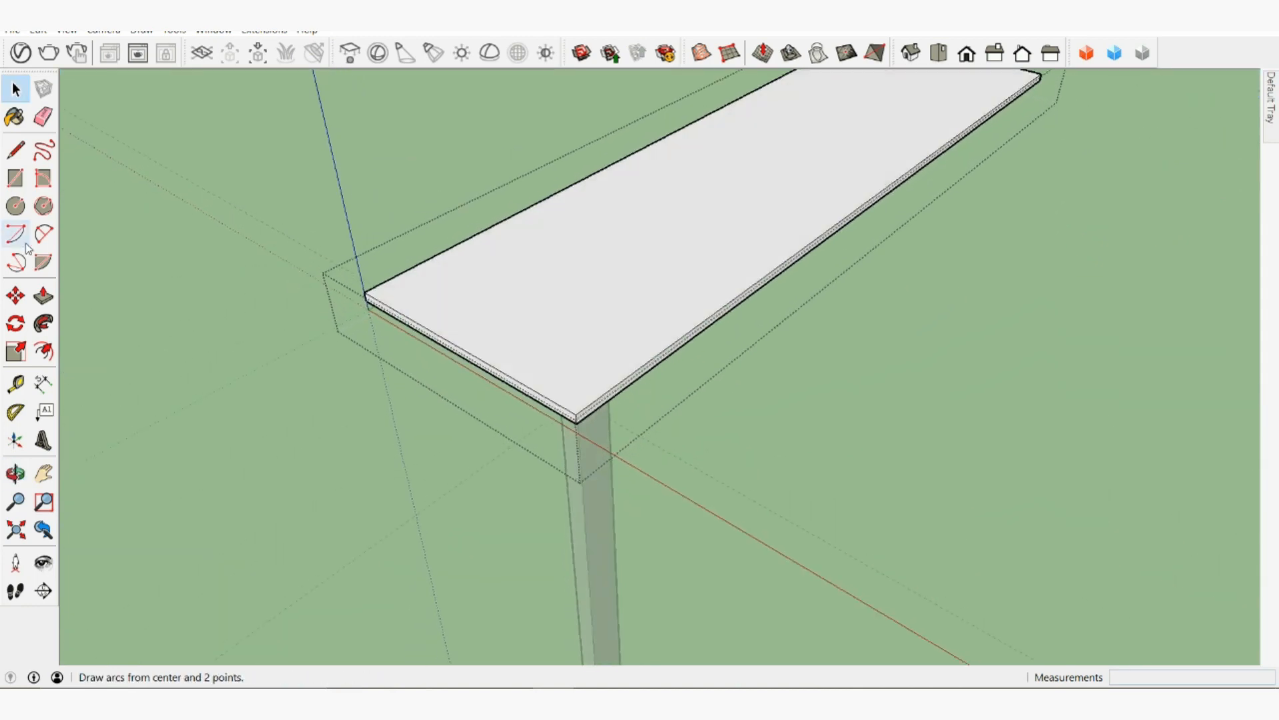
click(16, 178)
click(527, 287)
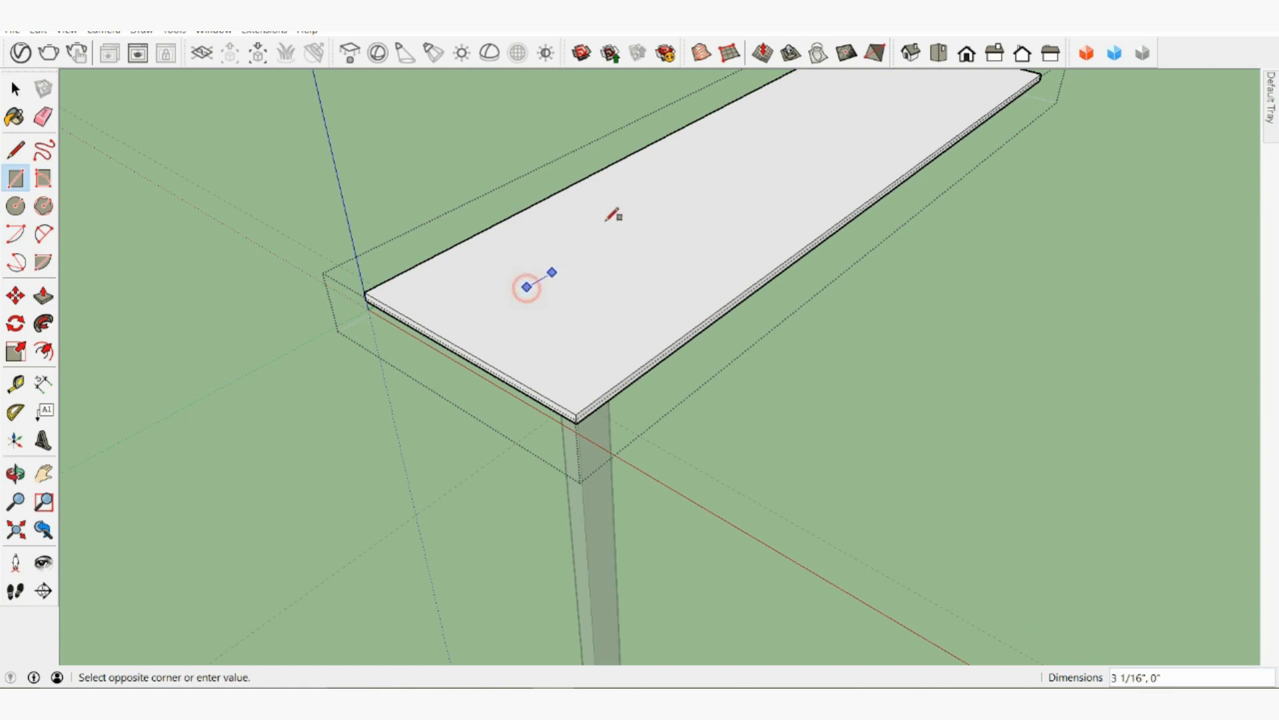
click(680, 265)
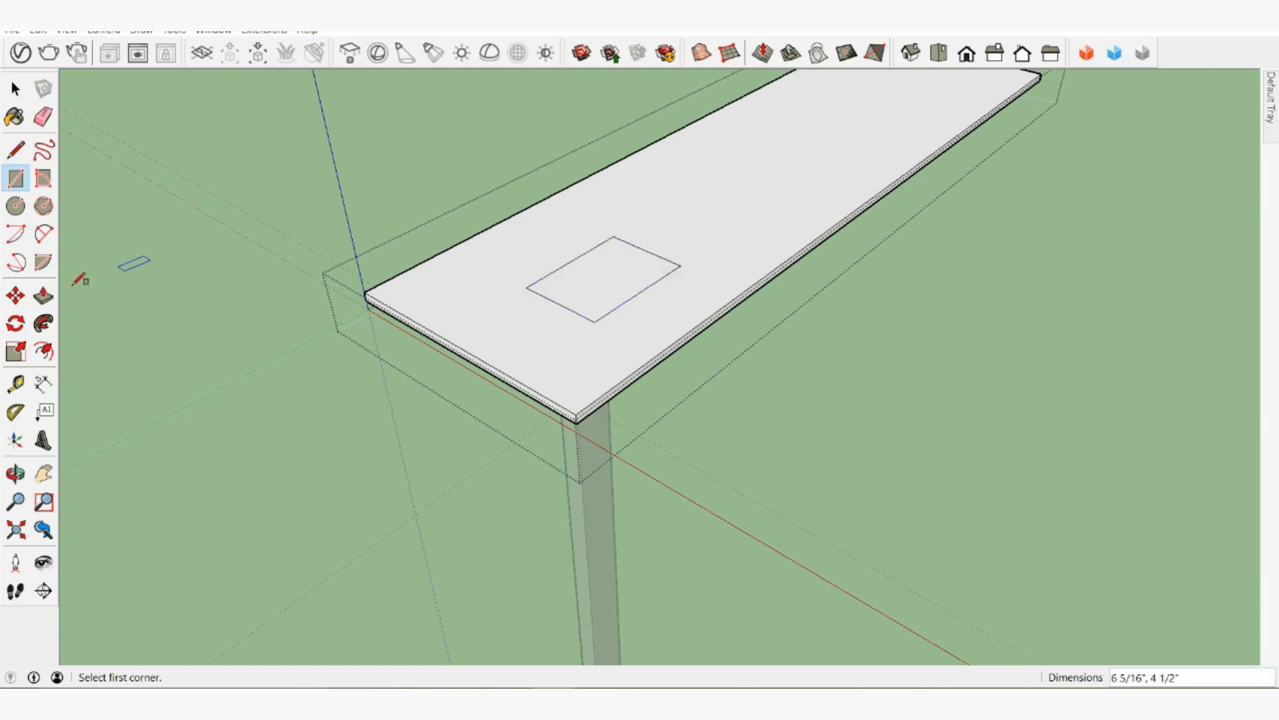
Step: Try Push/Pull on the tabletop face around the rectangle, up about 1 15/16" and down 2 7/16"
click(43, 295)
drag(486, 294, 501, 263)
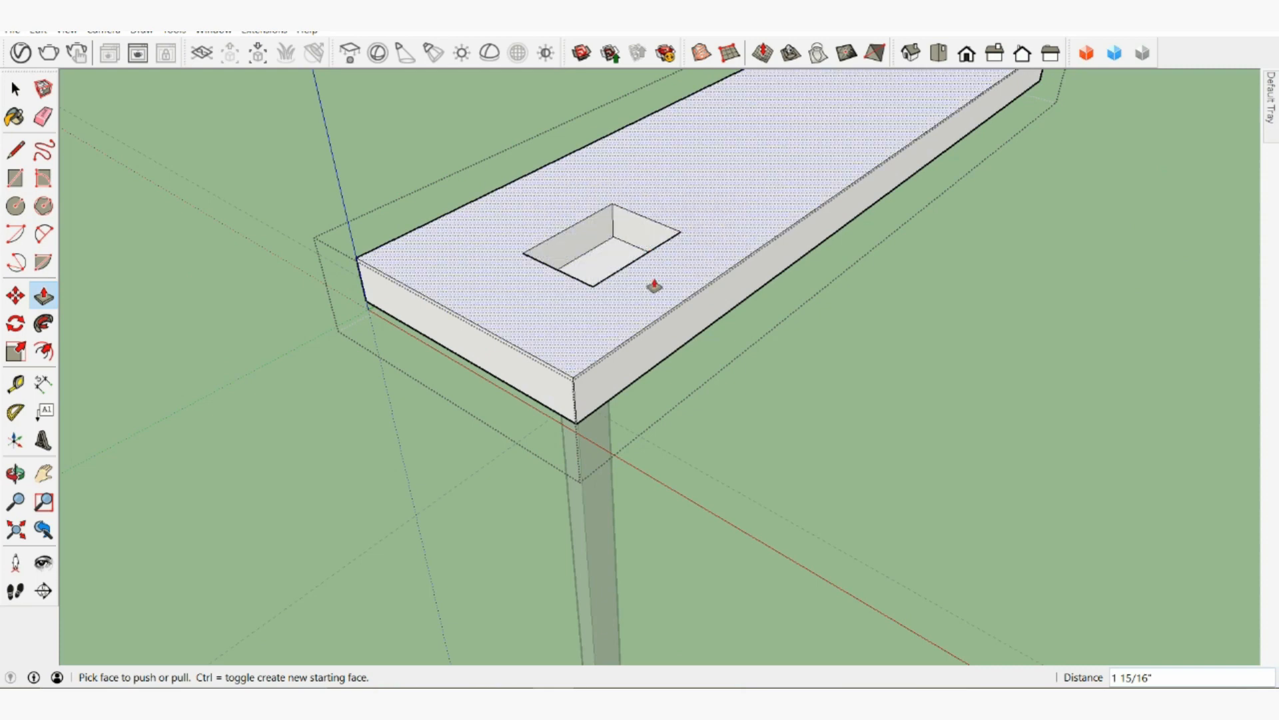
drag(654, 286, 672, 385)
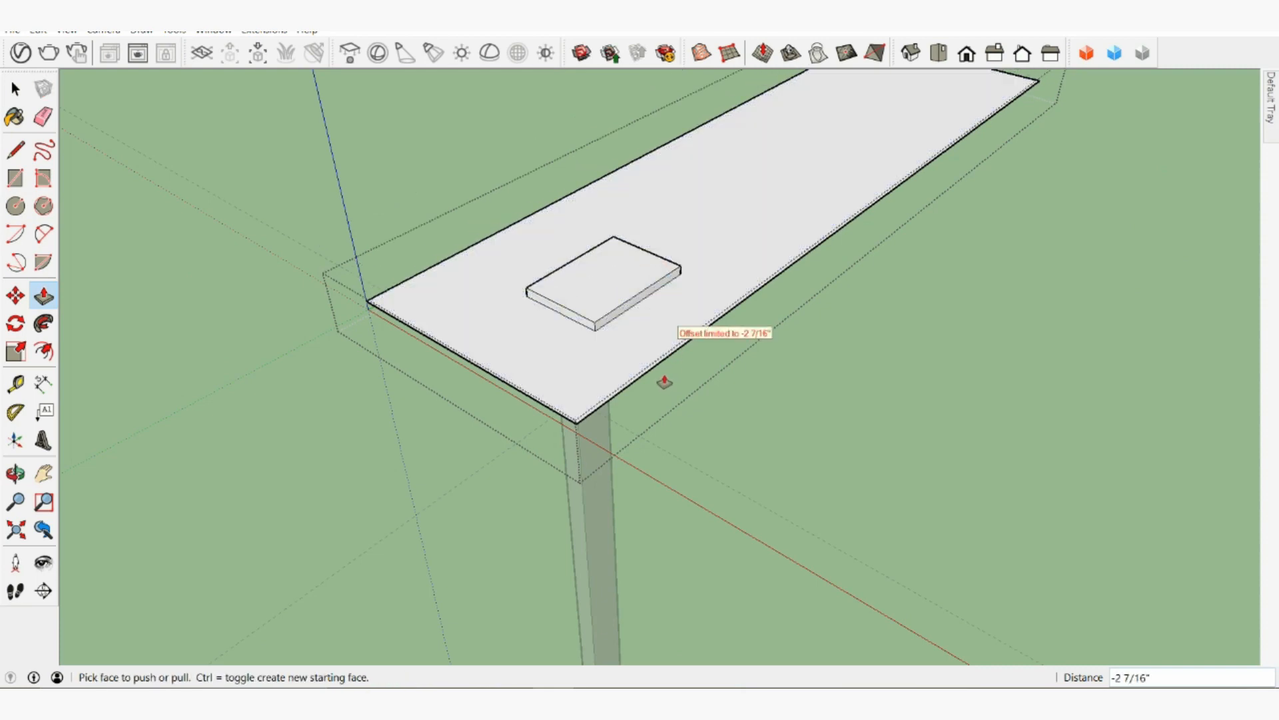
Step: Try Push/Pull on the small block's top and side and on the surrounding tabletop face
middle_drag(664, 382, 579, 271)
click(598, 273)
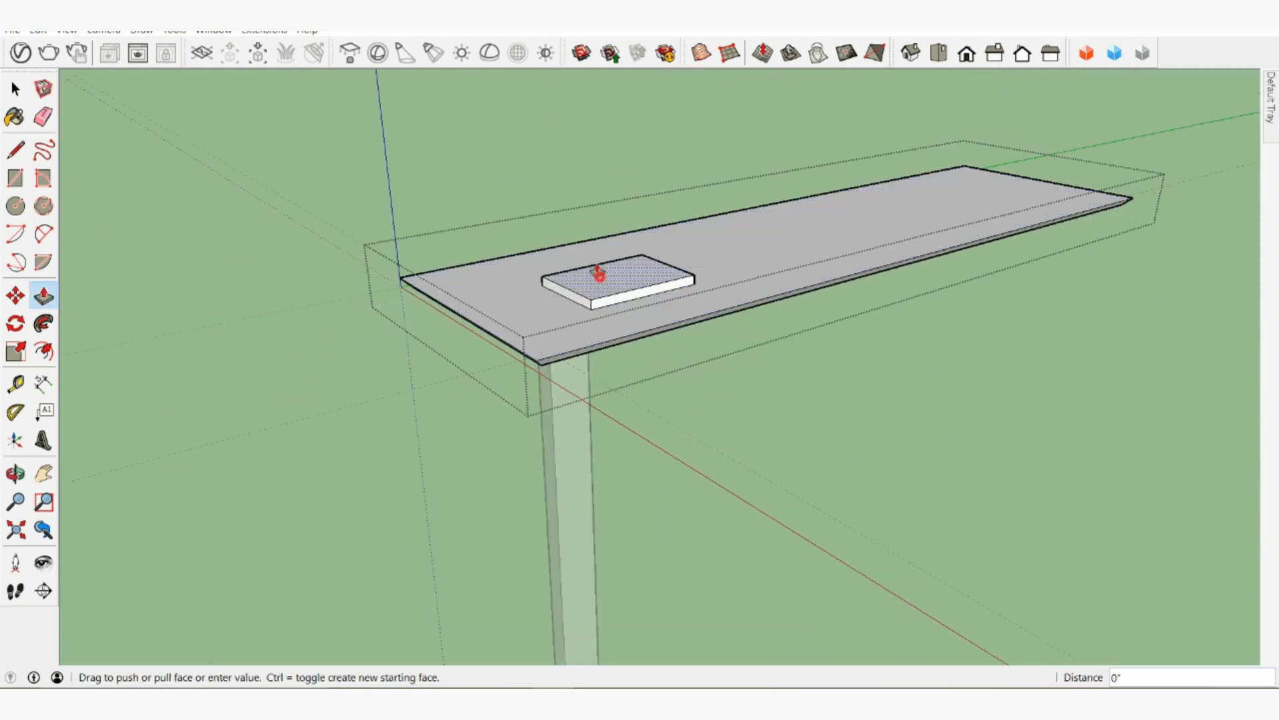
drag(599, 273, 591, 211)
drag(657, 263, 807, 233)
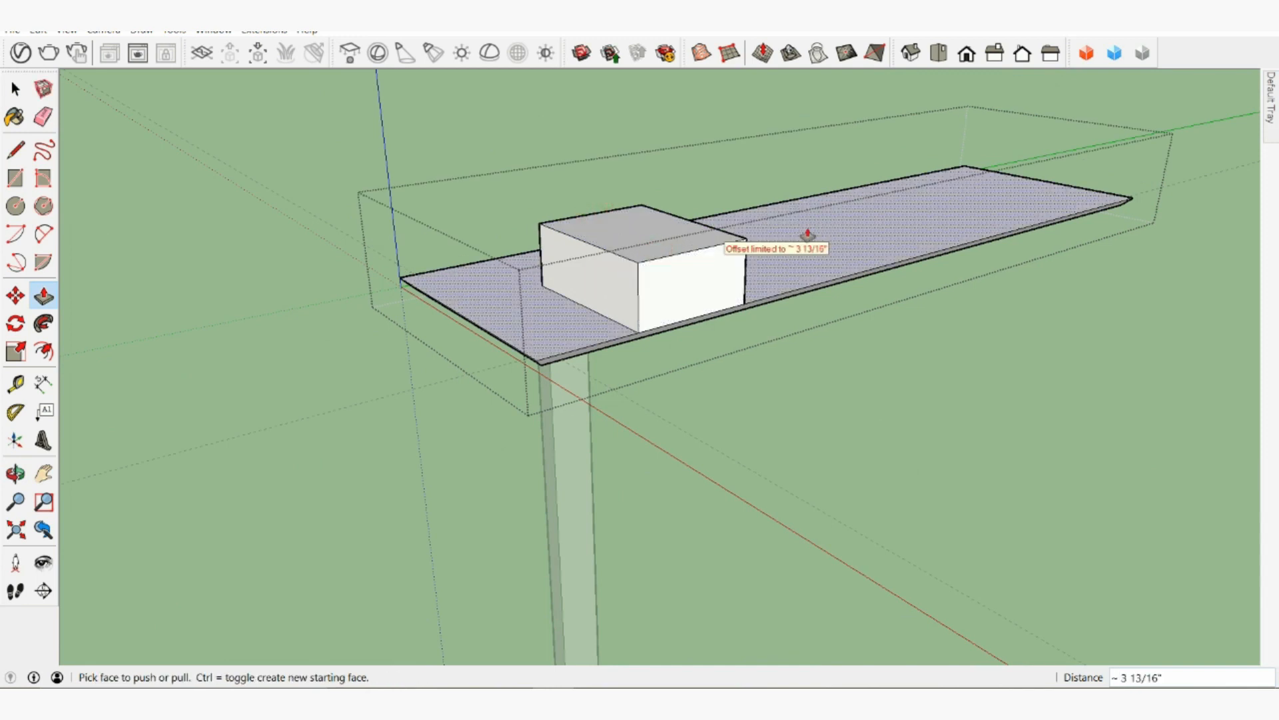
middle_drag(675, 277, 713, 231)
key(ctrl)
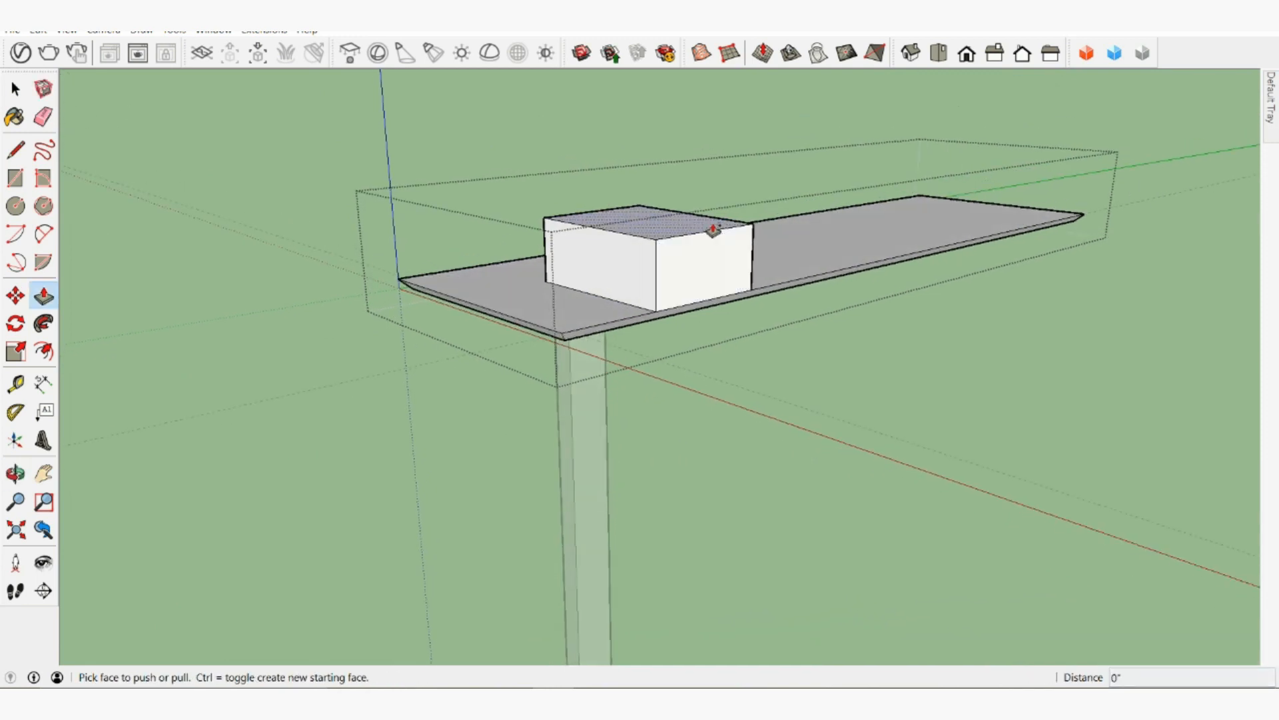
double_click(713, 230)
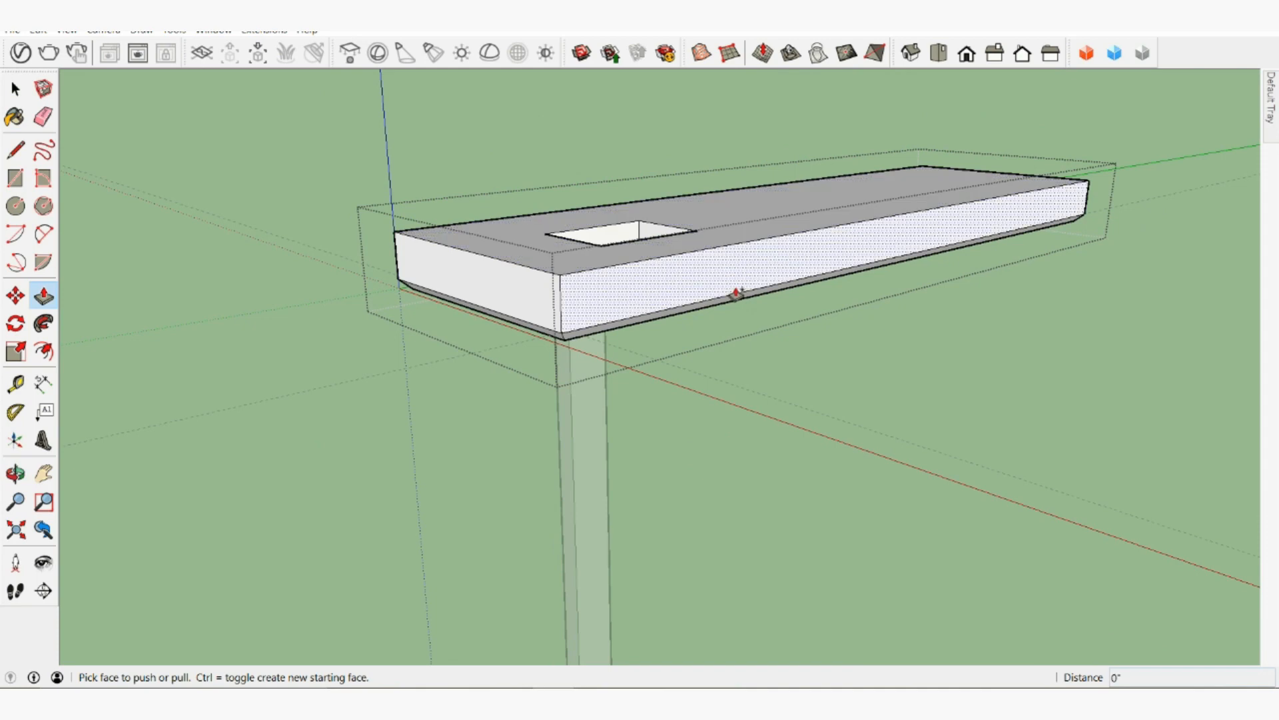
Step: Undo the trial rectangle and all trial Push/Pull edits on the tabletop, and leave the tabletop group
key(ctrl+z)
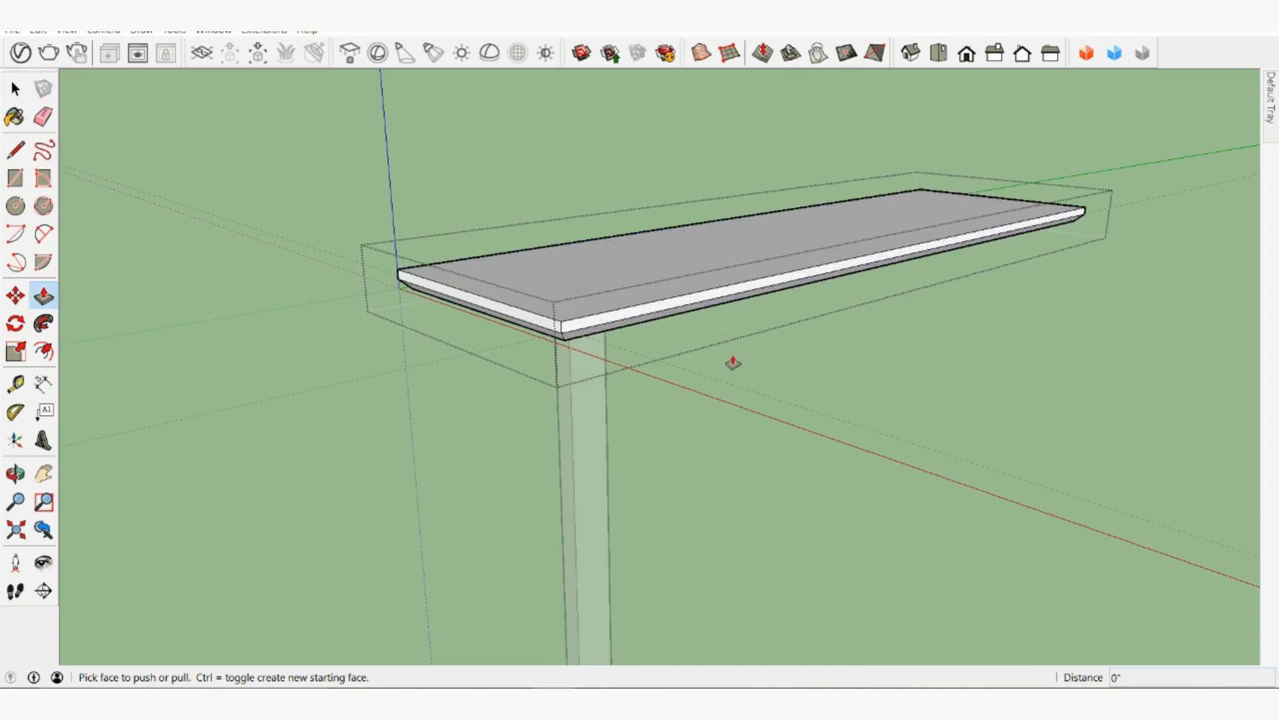
click(14, 90)
click(174, 114)
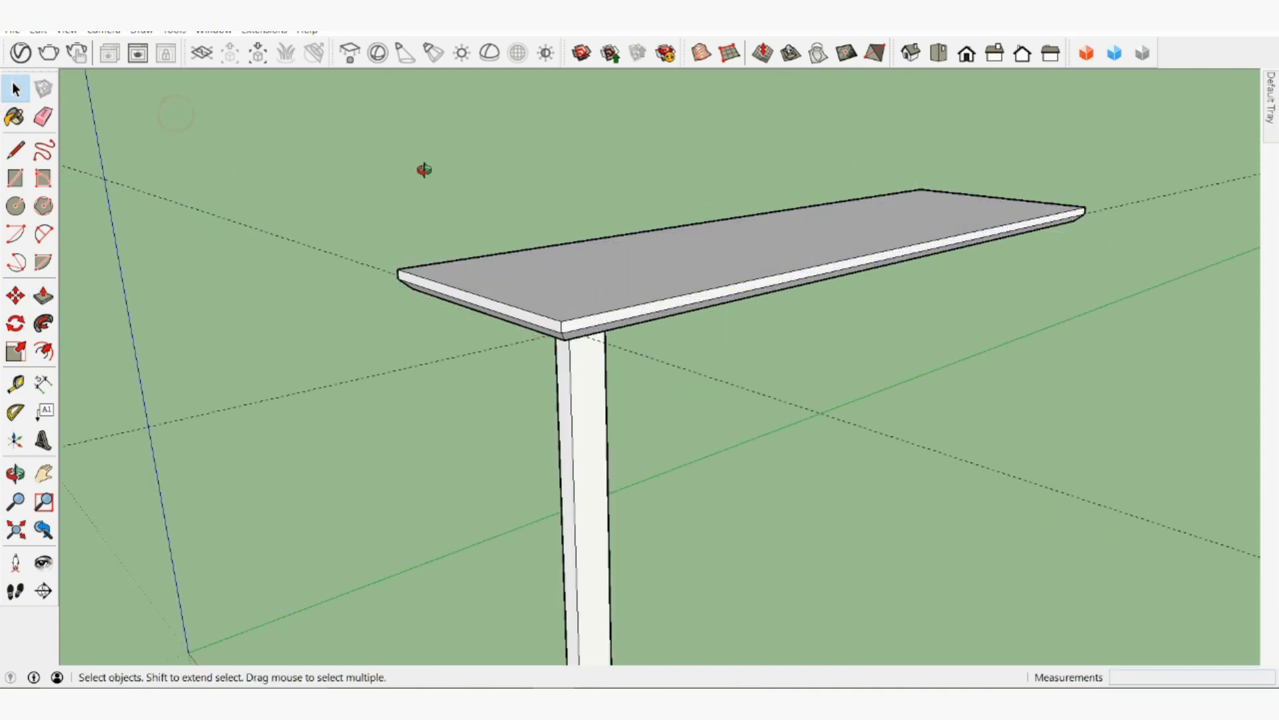
Step: Place a Tape Measure guide line 1" inside the long edge of the tabletop's underside opposite the leg
middle_drag(424, 169, 200, 188)
key(s)
key(t)
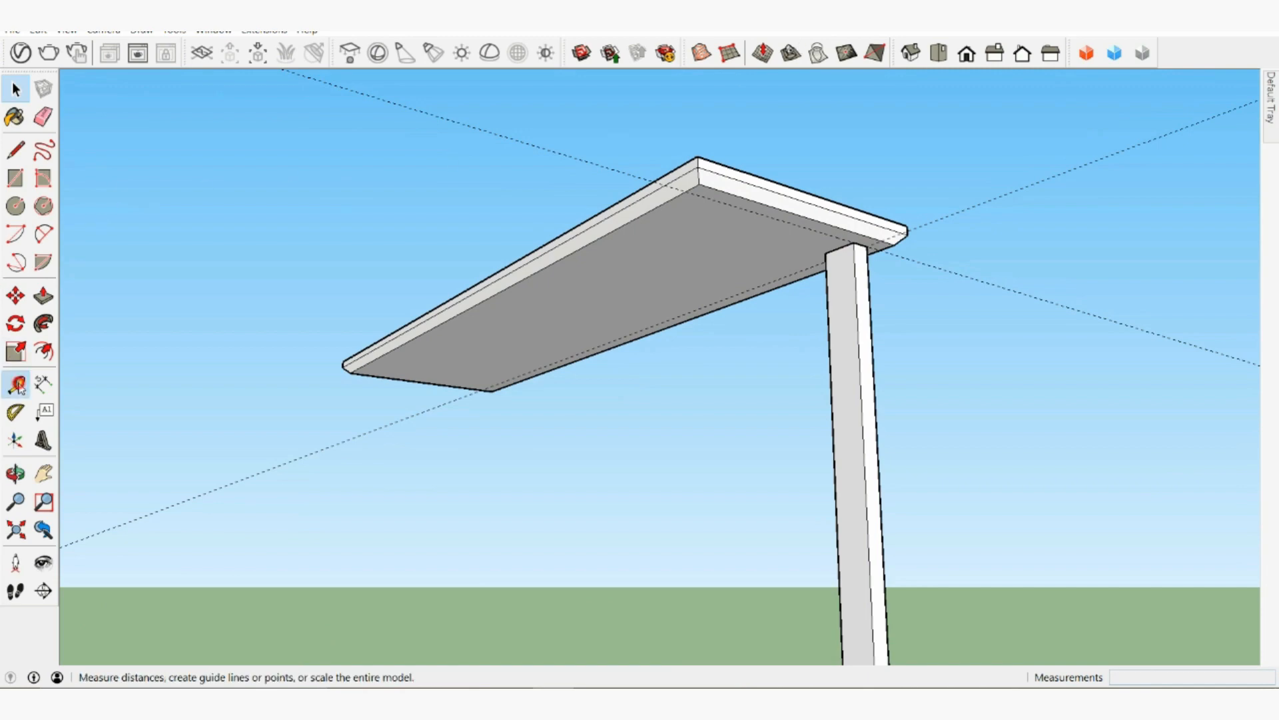
click(546, 267)
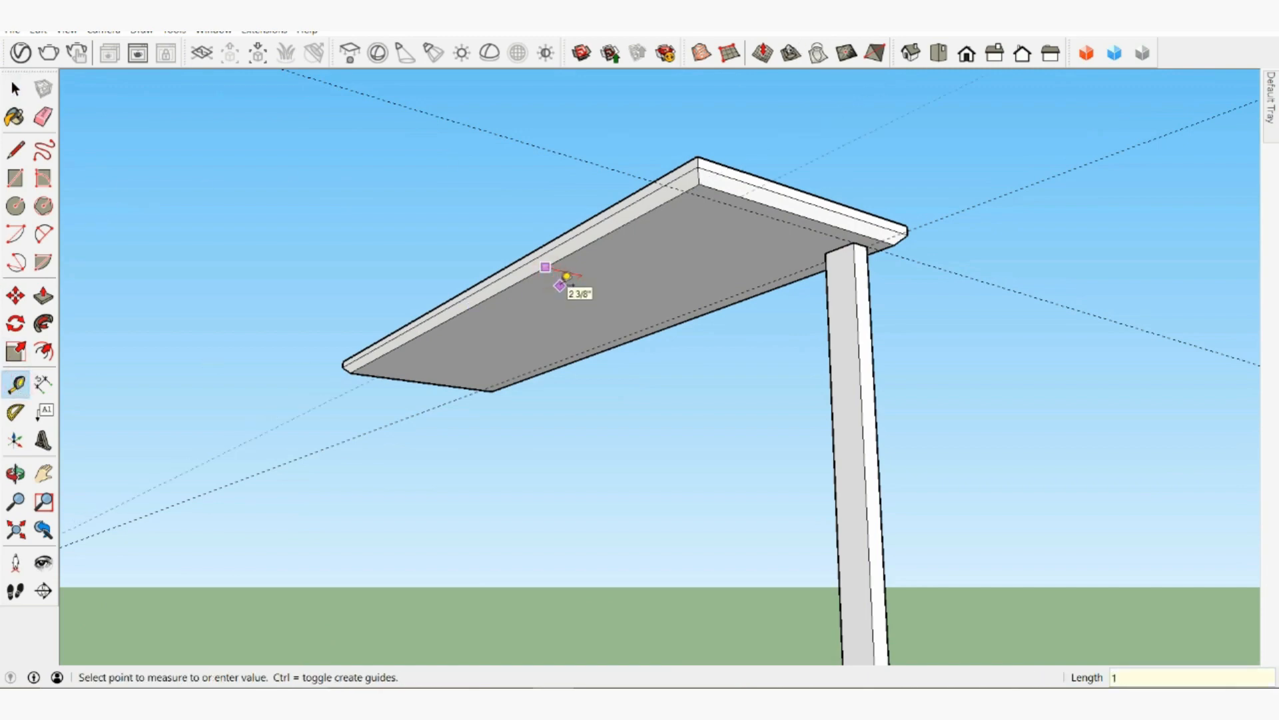
key(Return)
middle_drag(614, 203, 249, 114)
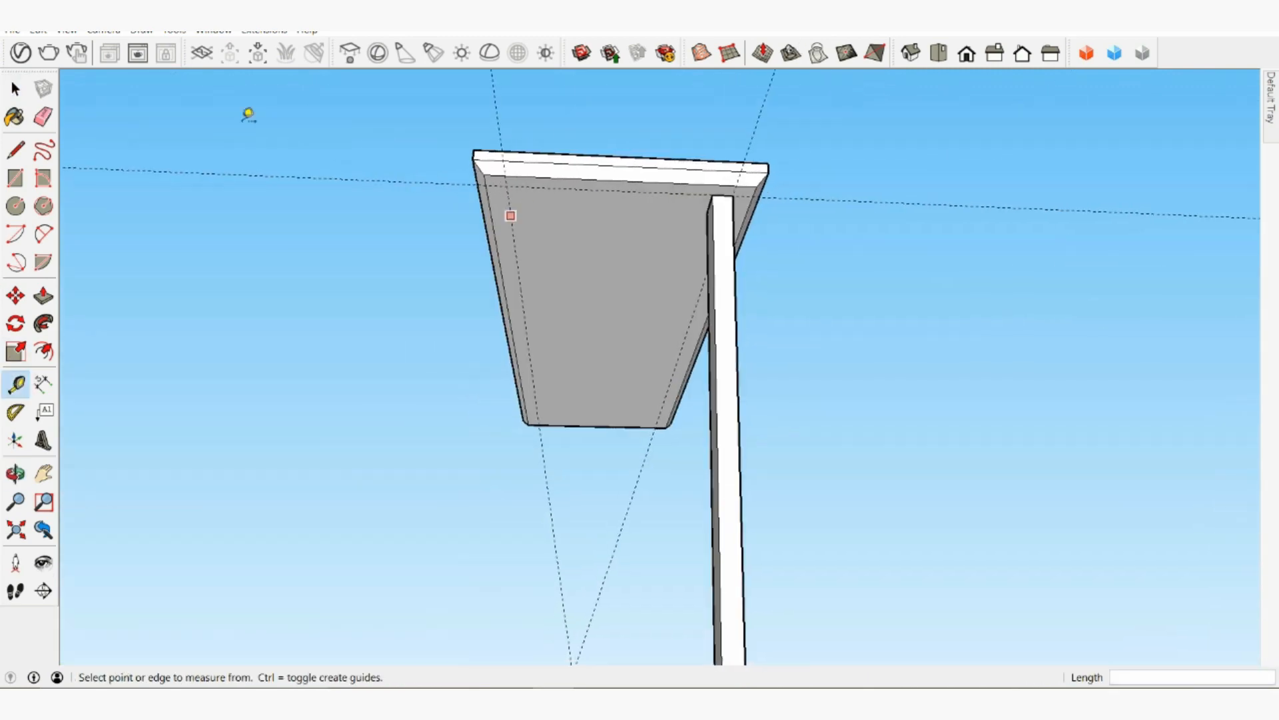
Step: Copy the table leg 10" across the tabletop's short end to the opposite corner, at the guide line intersection
click(15, 89)
click(724, 221)
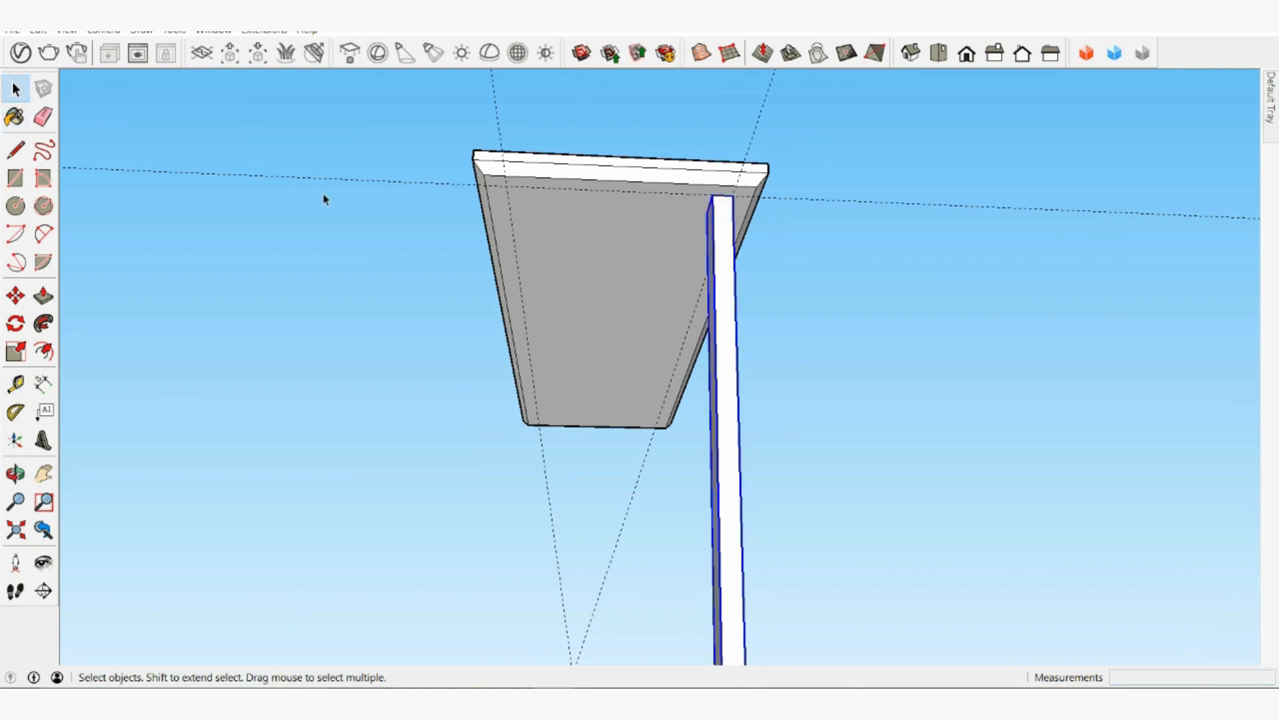
click(16, 295)
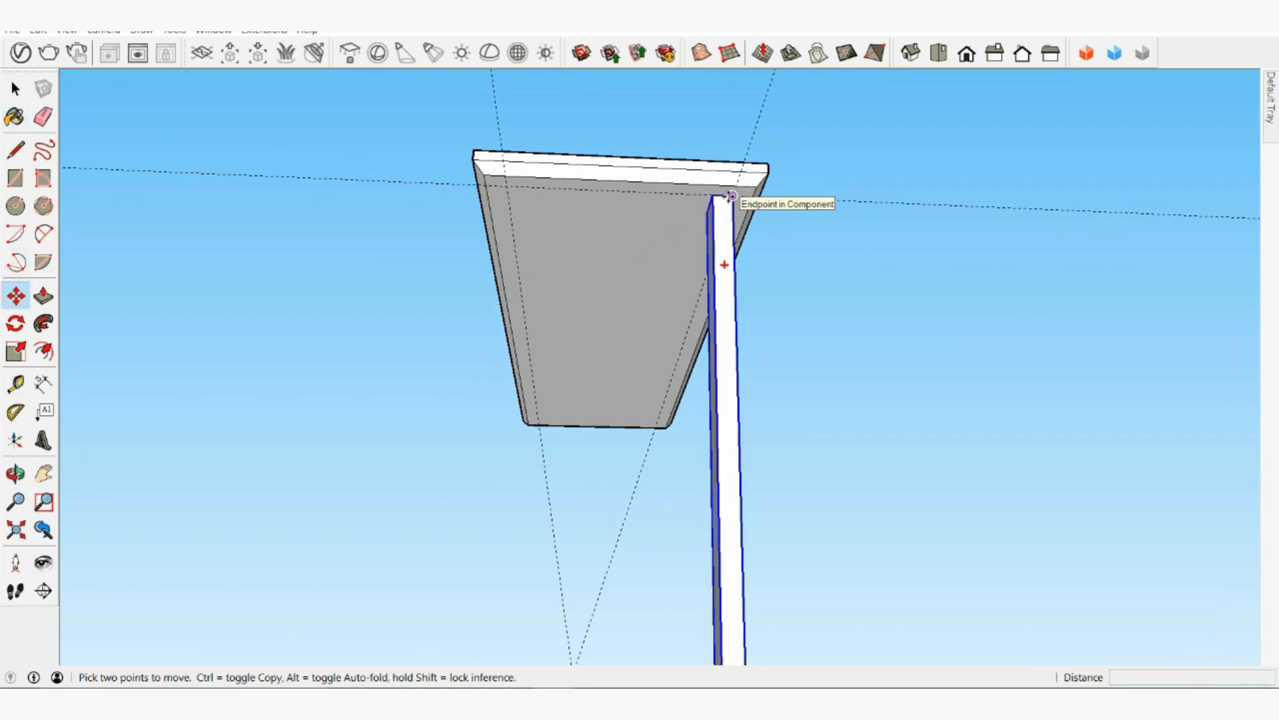
click(712, 195)
key(ctrl)
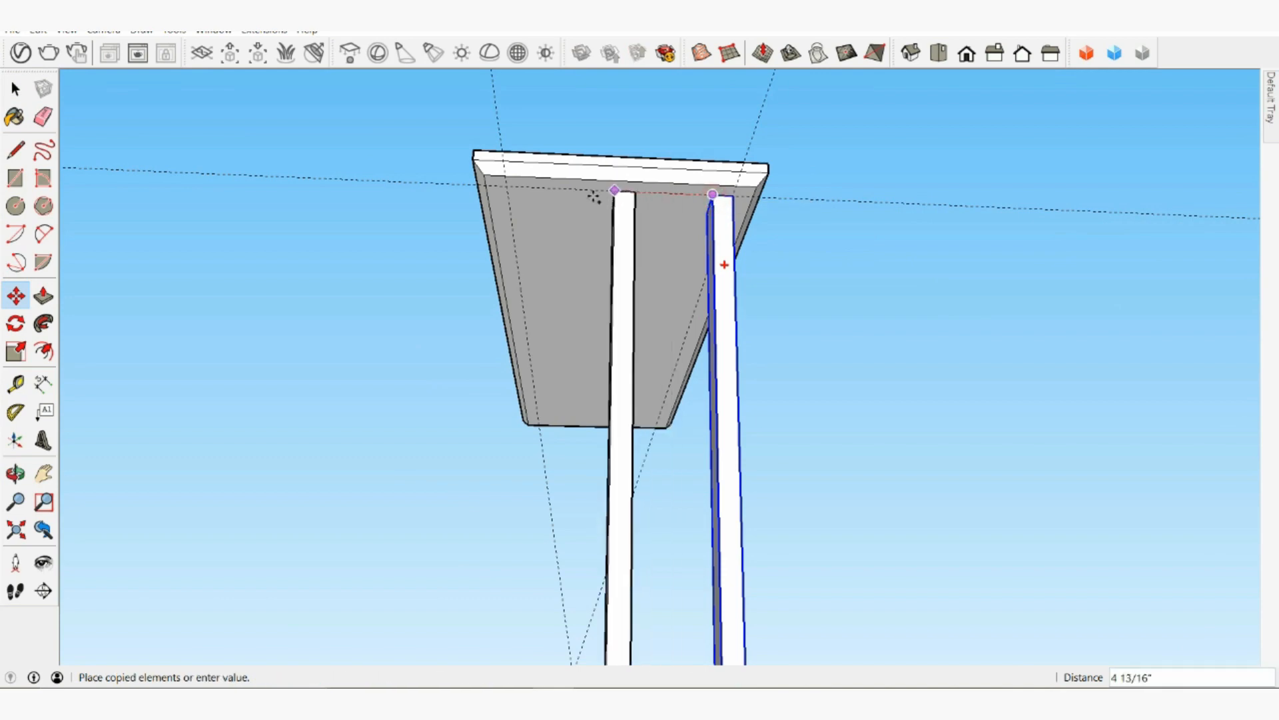
click(506, 187)
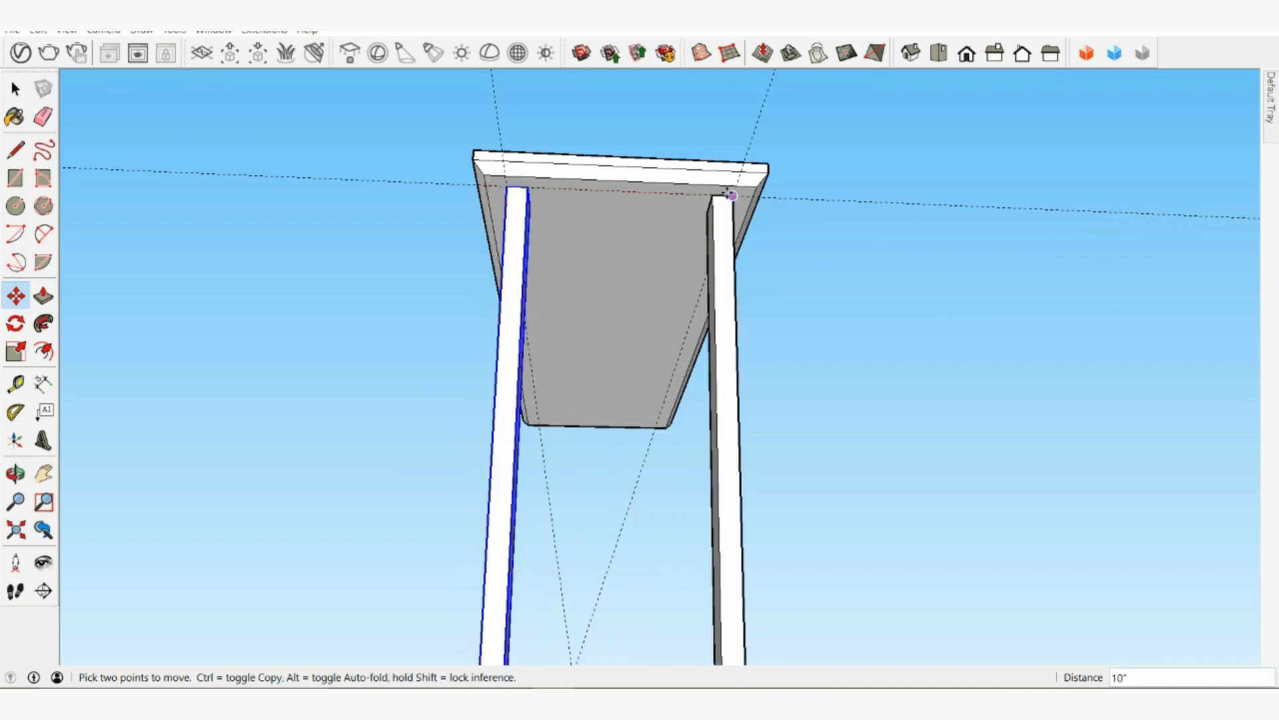
middle_drag(506, 187, 583, 249)
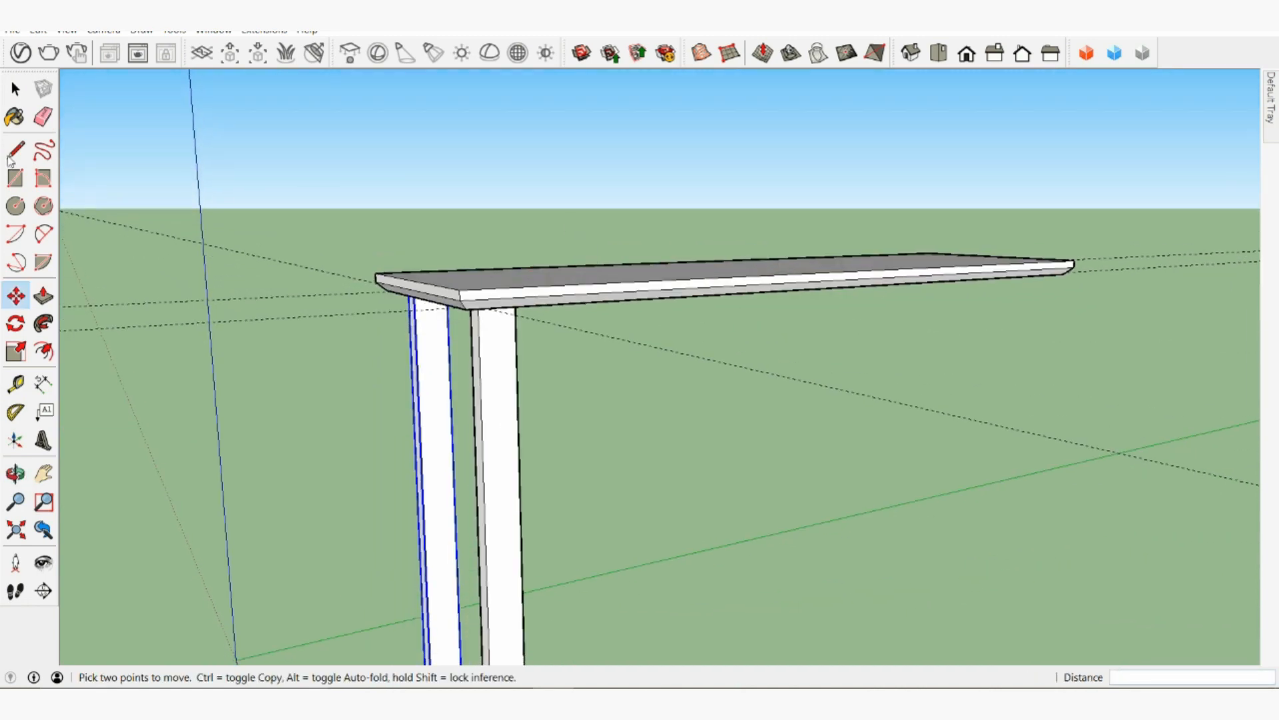
Step: Taper the leg component by moving its outer bottom edge 1" inward along the green axis, then leave the component
key(space)
click(679, 289)
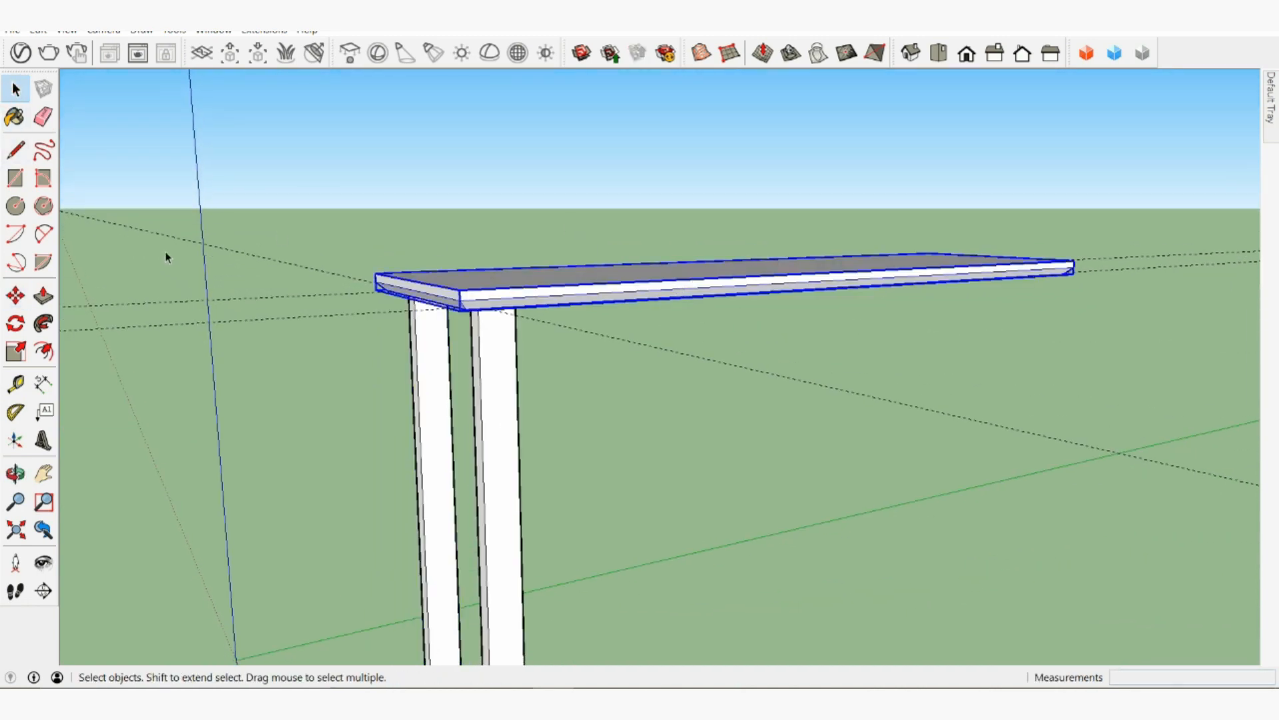
middle_drag(281, 318, 614, 395)
click(535, 488)
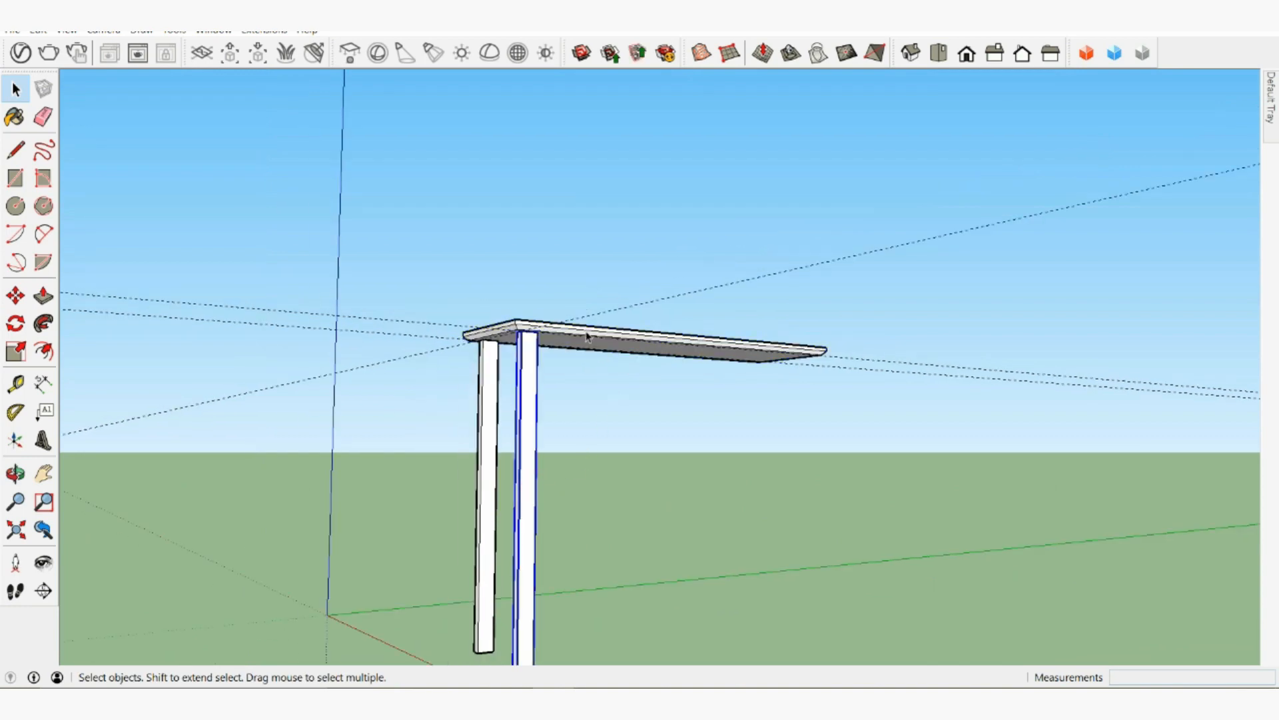
scroll(557, 437, down, 2)
scroll(561, 516, up, 10)
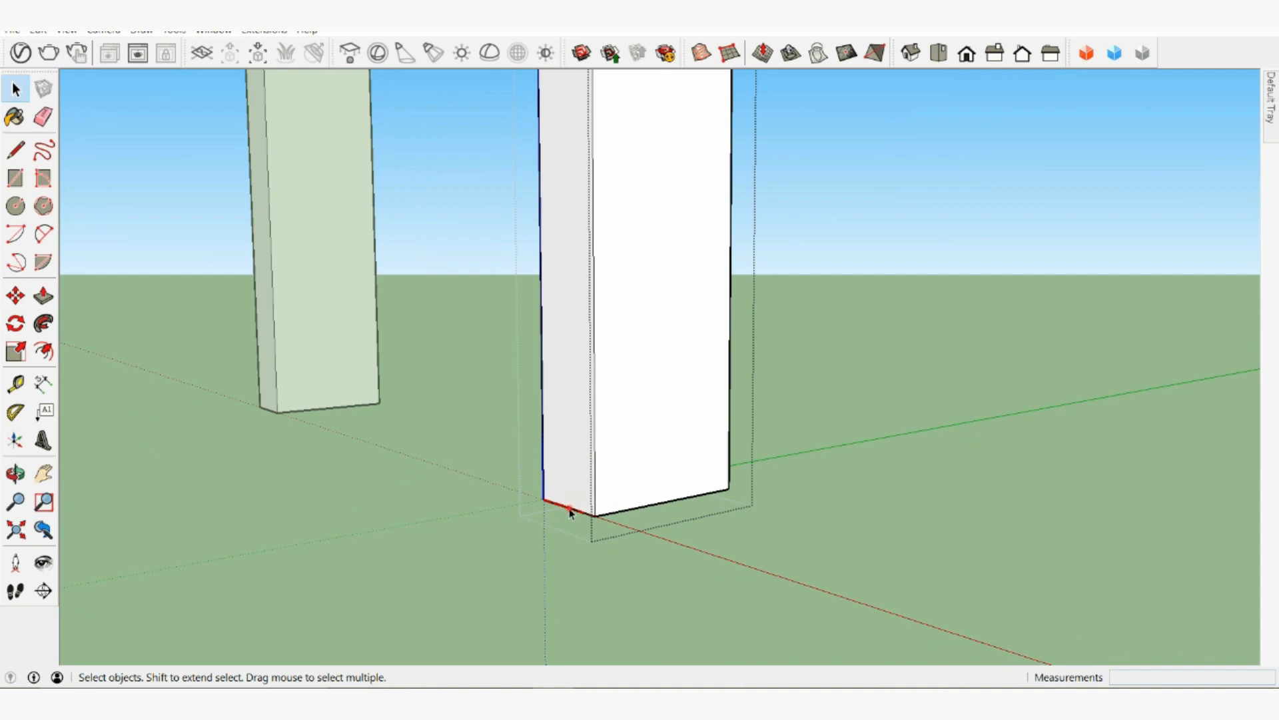
scroll(526, 490, up, 3)
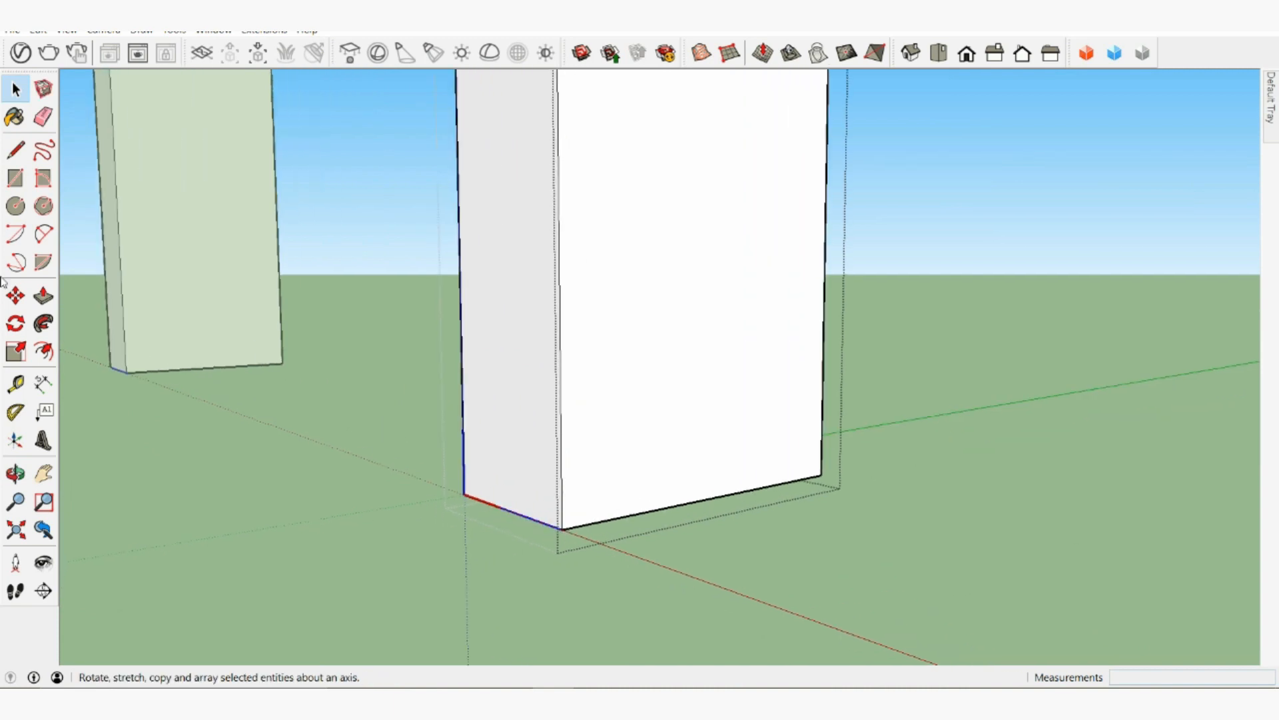
click(15, 295)
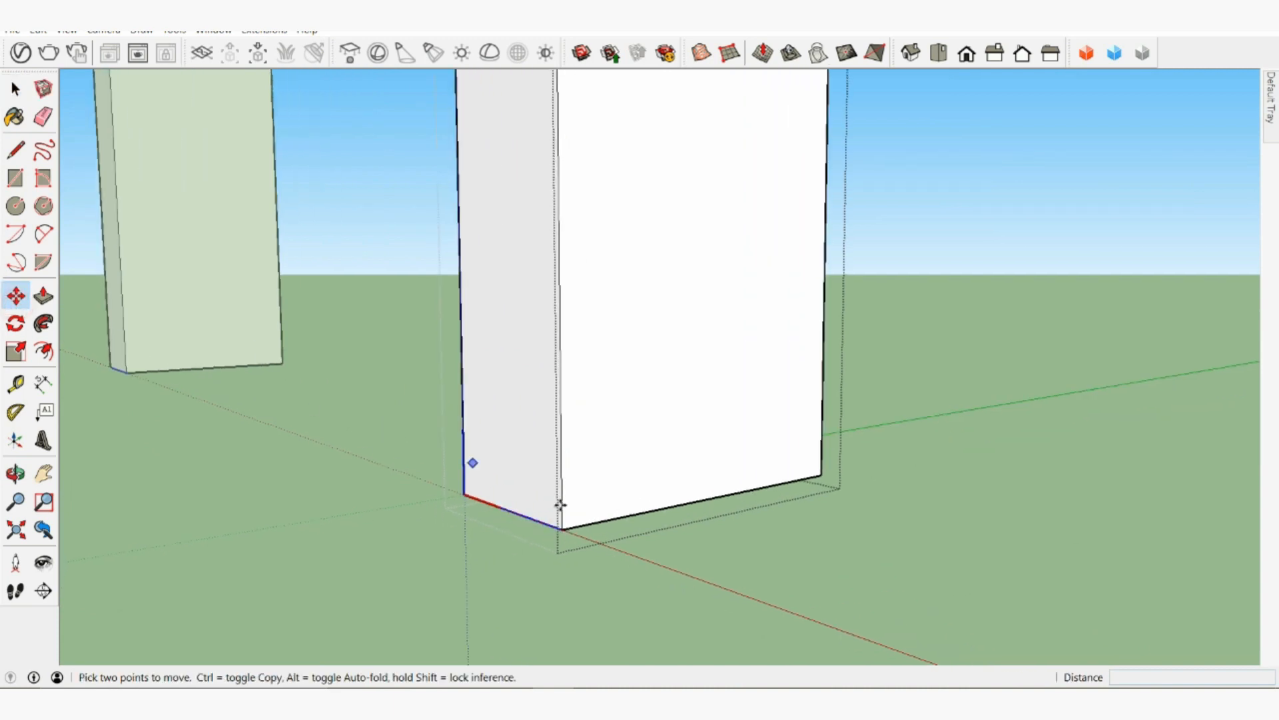
click(515, 513)
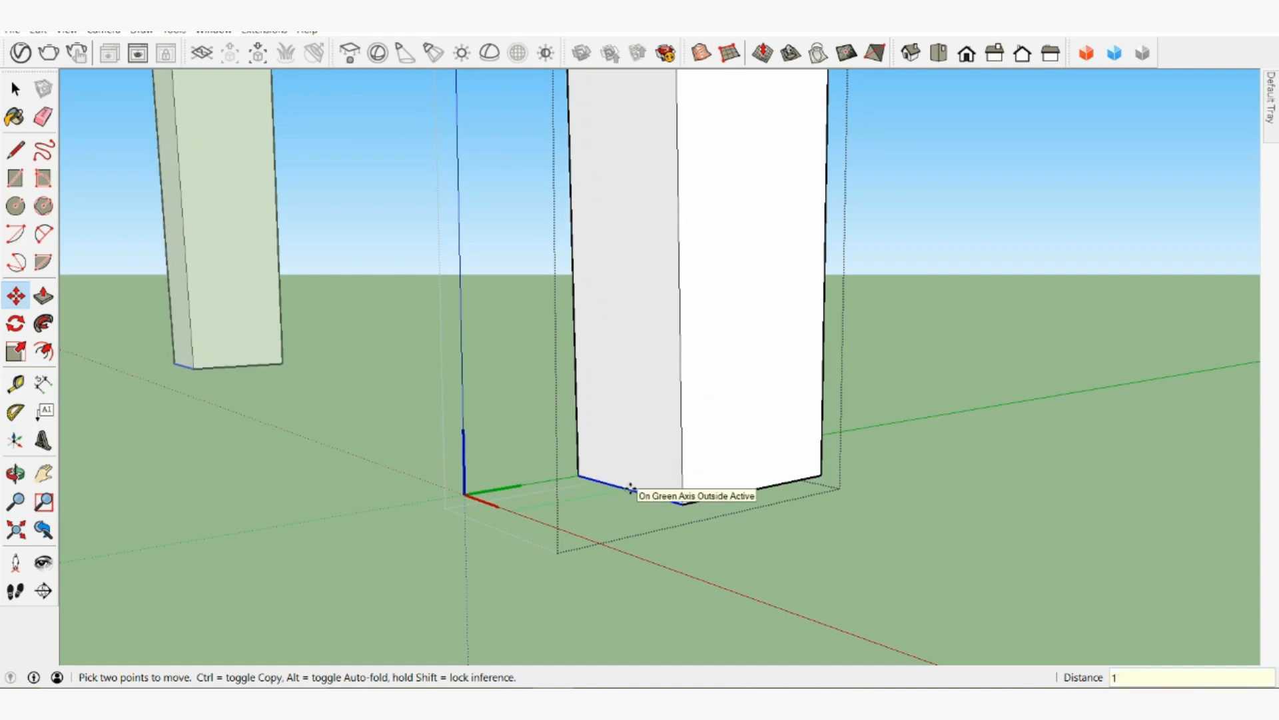
key(Return)
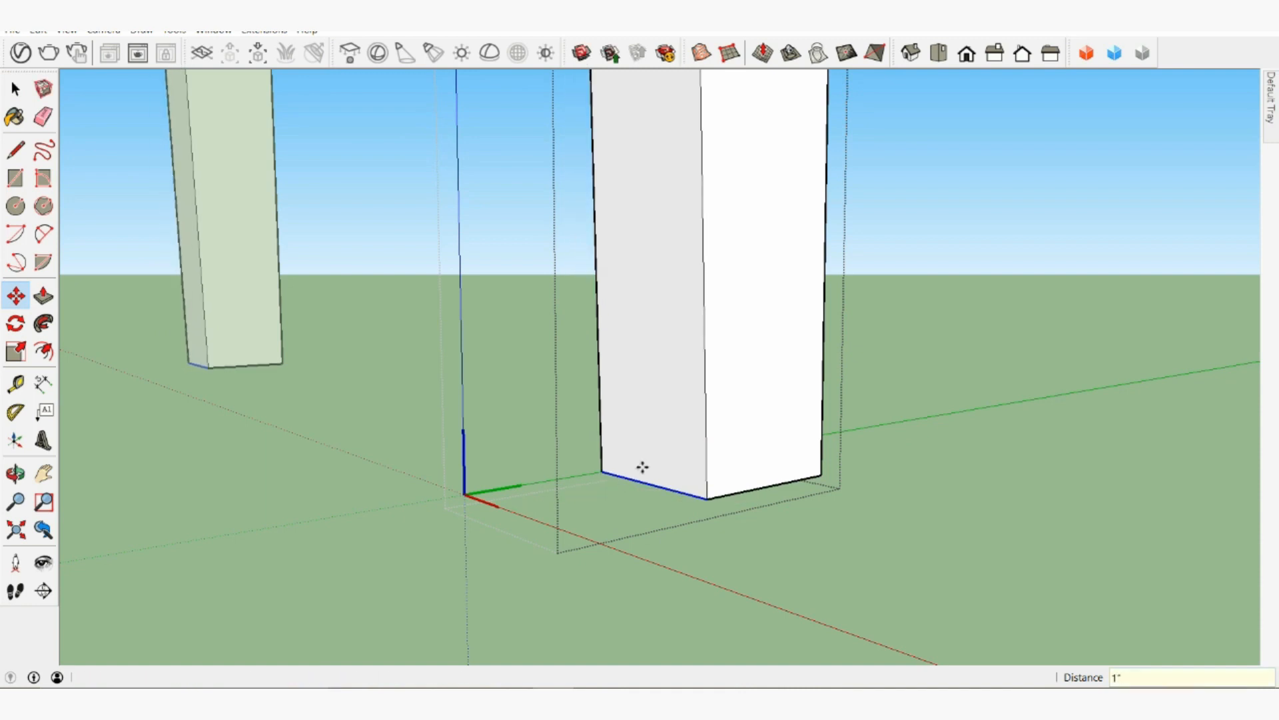
scroll(642, 465, down, 6)
middle_drag(812, 262, 762, 423)
scroll(762, 422, down, 4)
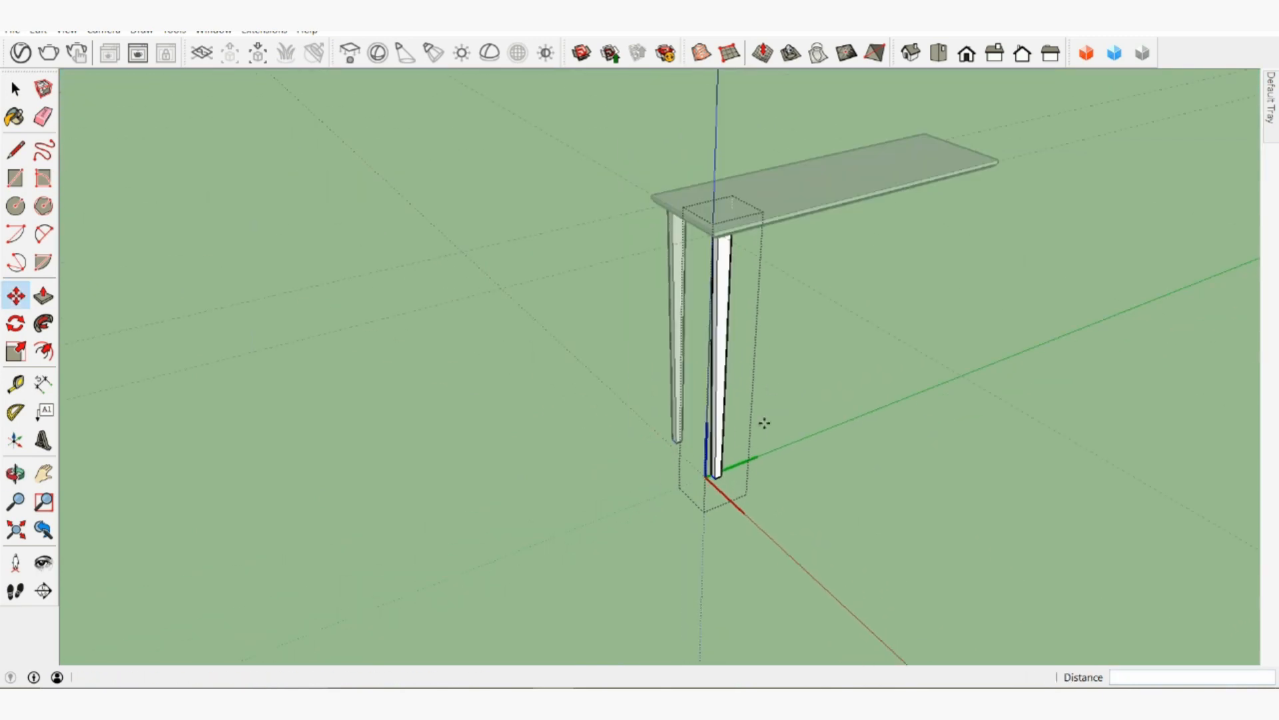
click(16, 91)
click(872, 258)
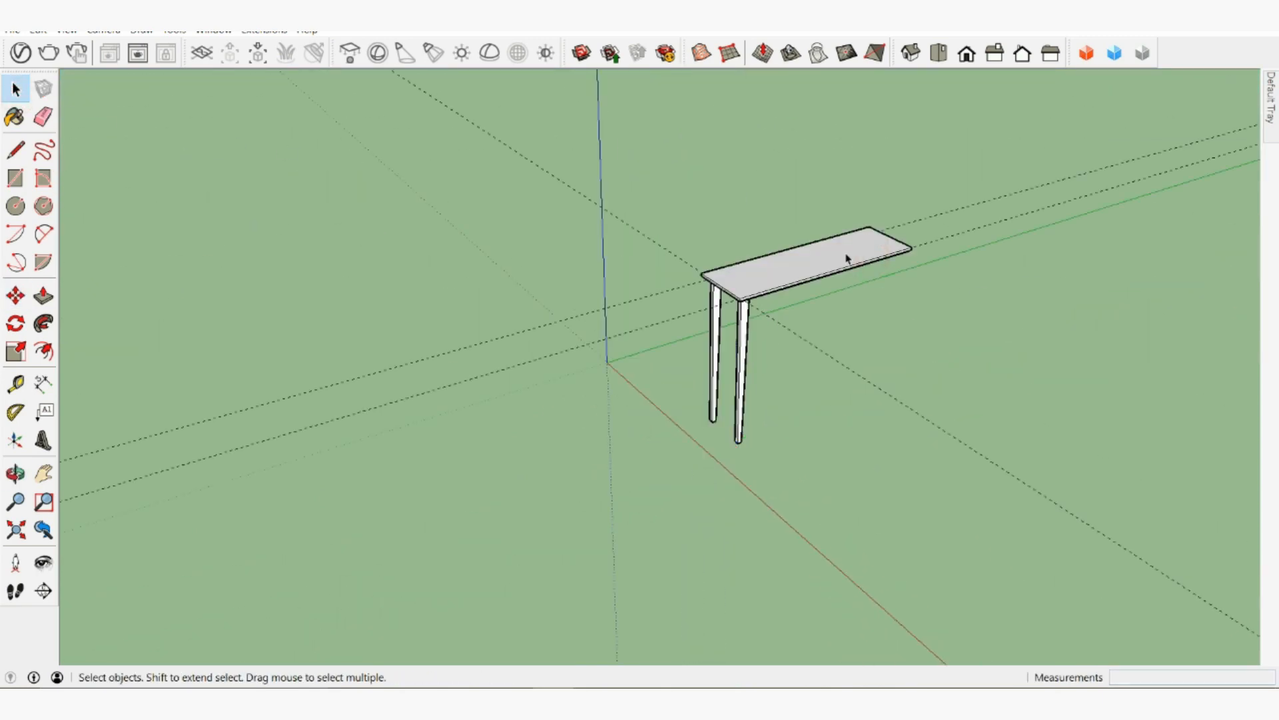
Step: Copy the tabletop group straight up above the original tabletop
click(849, 254)
middle_drag(849, 254, 815, 129)
click(15, 297)
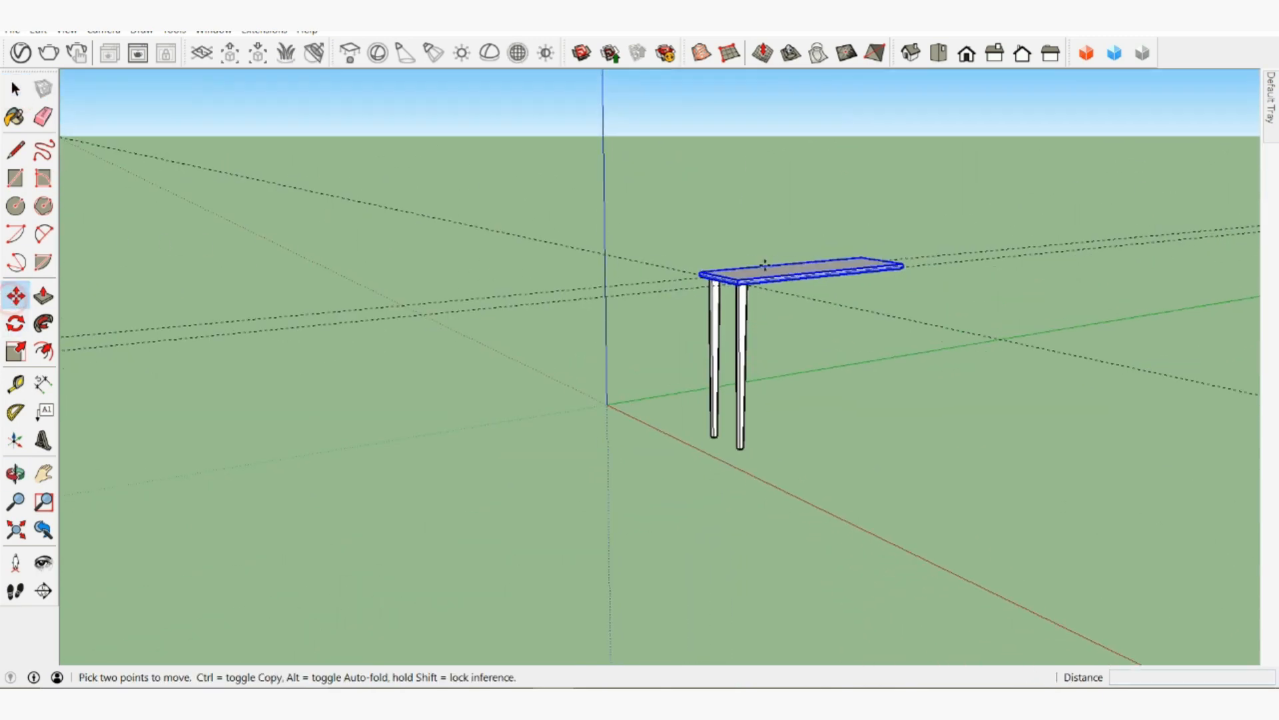
scroll(763, 266, up, 5)
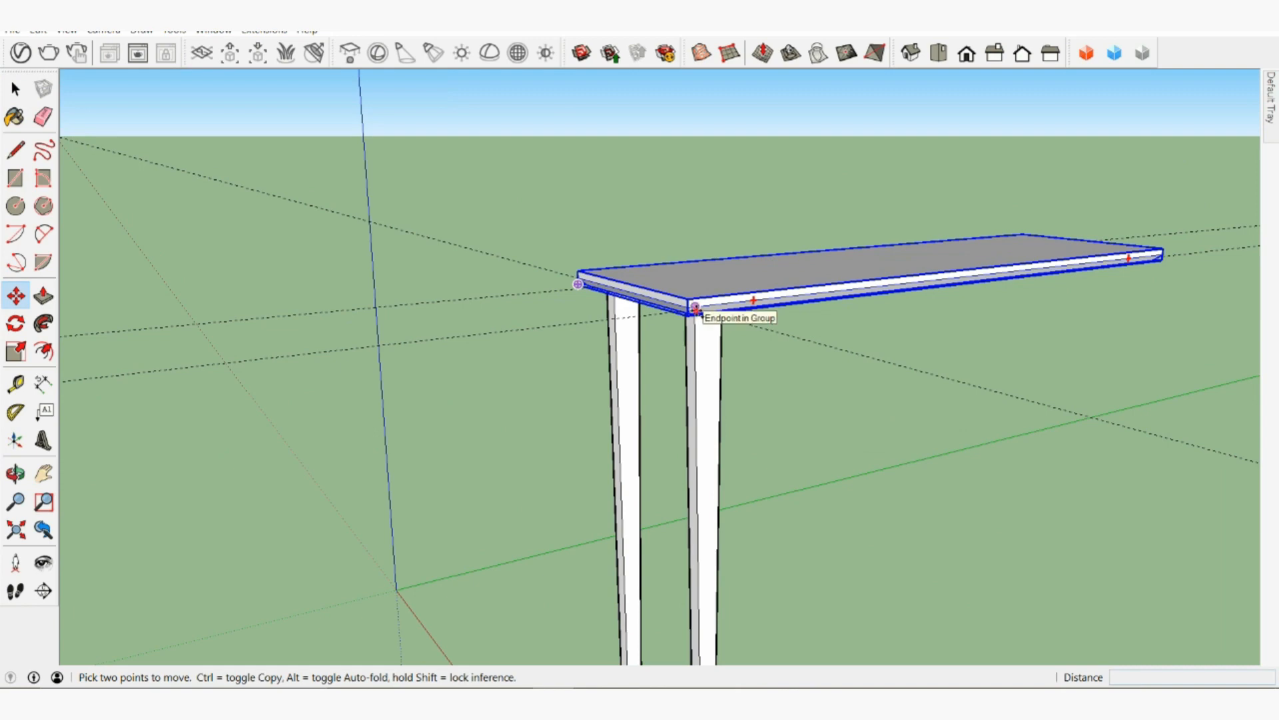
click(695, 309)
key(ctrl)
click(696, 197)
middle_drag(696, 196, 742, 288)
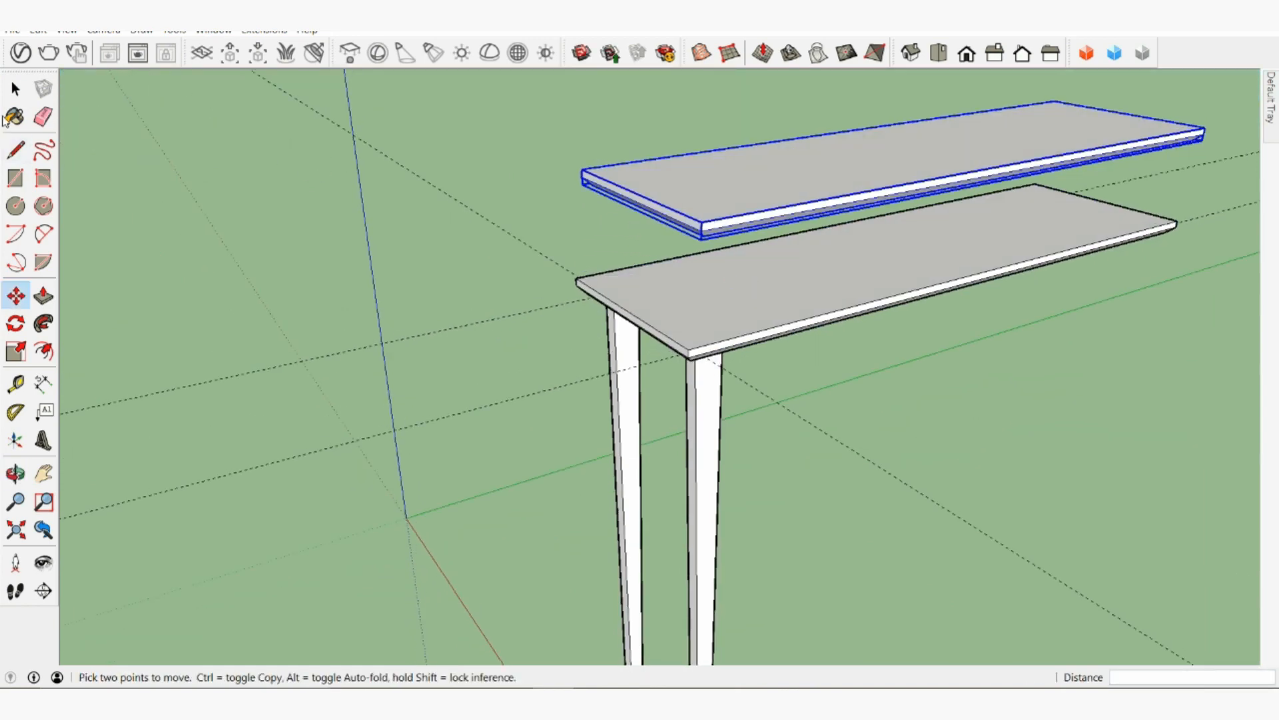
Step: Open the copied tabletop group and draw a narrow four-sided outline on its top face with the Line tool
click(16, 89)
double_click(727, 176)
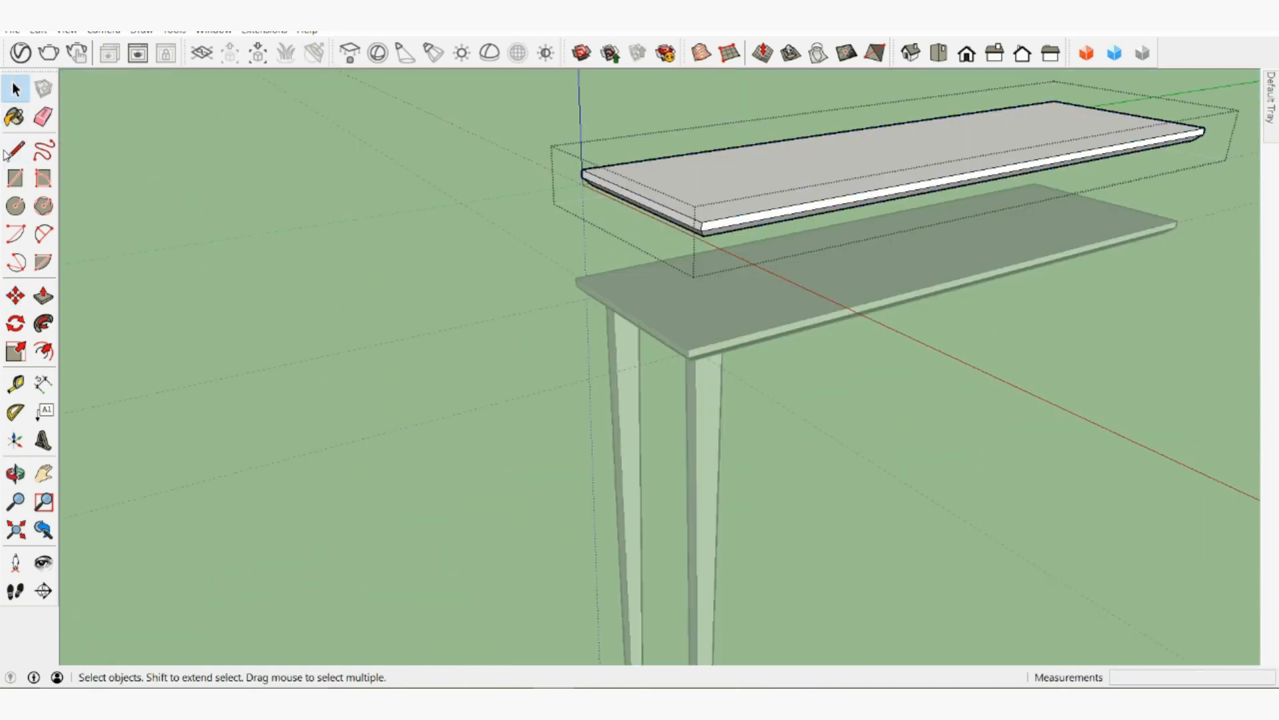
click(14, 151)
click(735, 164)
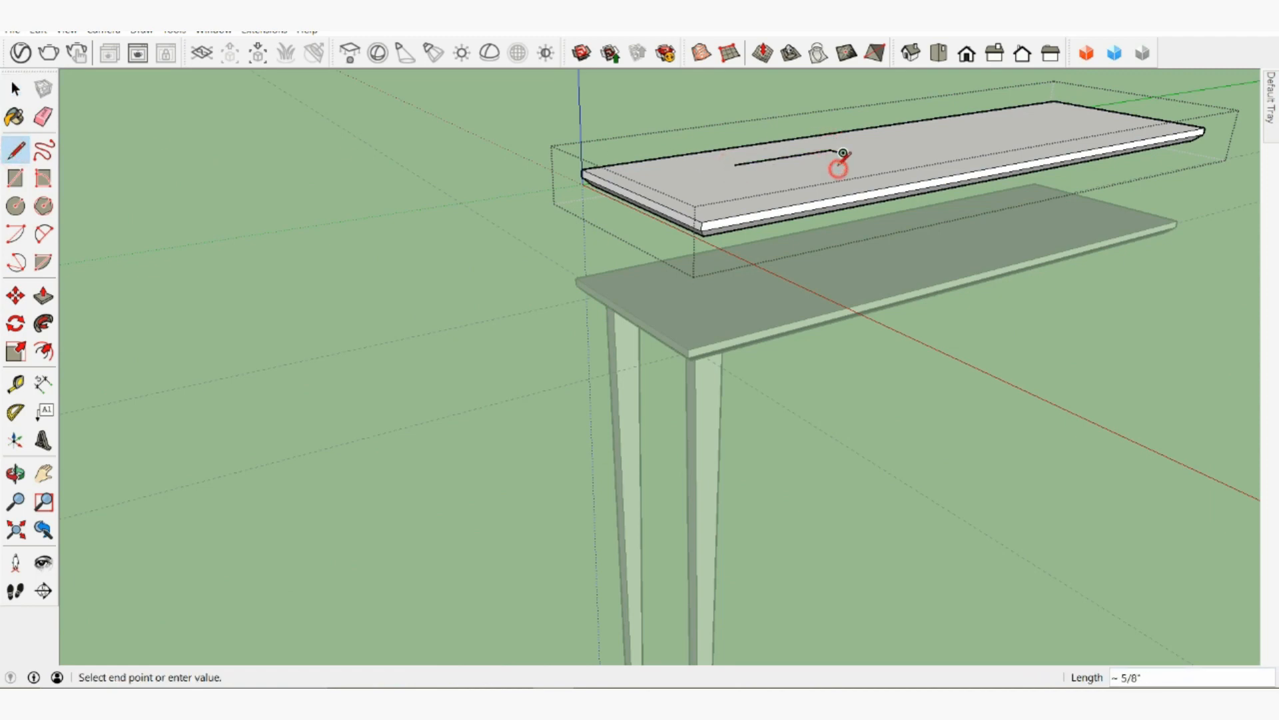
click(736, 163)
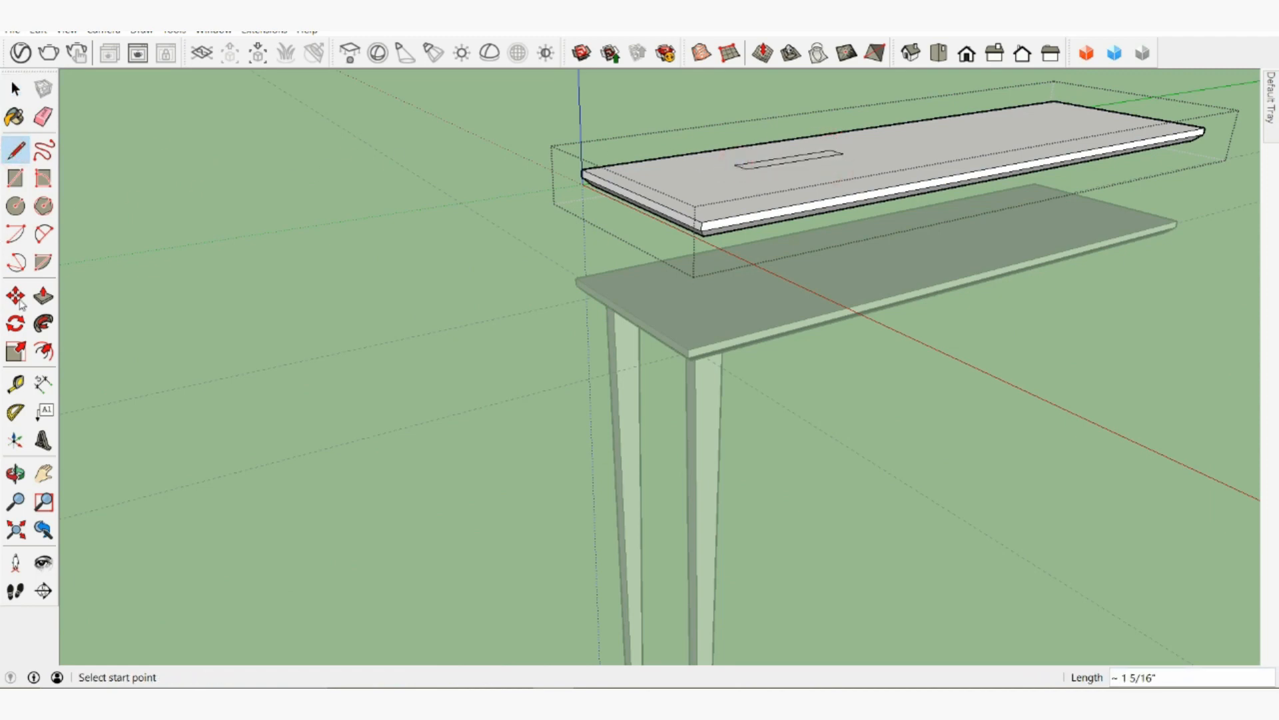
Step: Try Push/Pull on the outlined area and the surrounding top face of the copied tabletop, raising the face about 1 7/8"
click(44, 295)
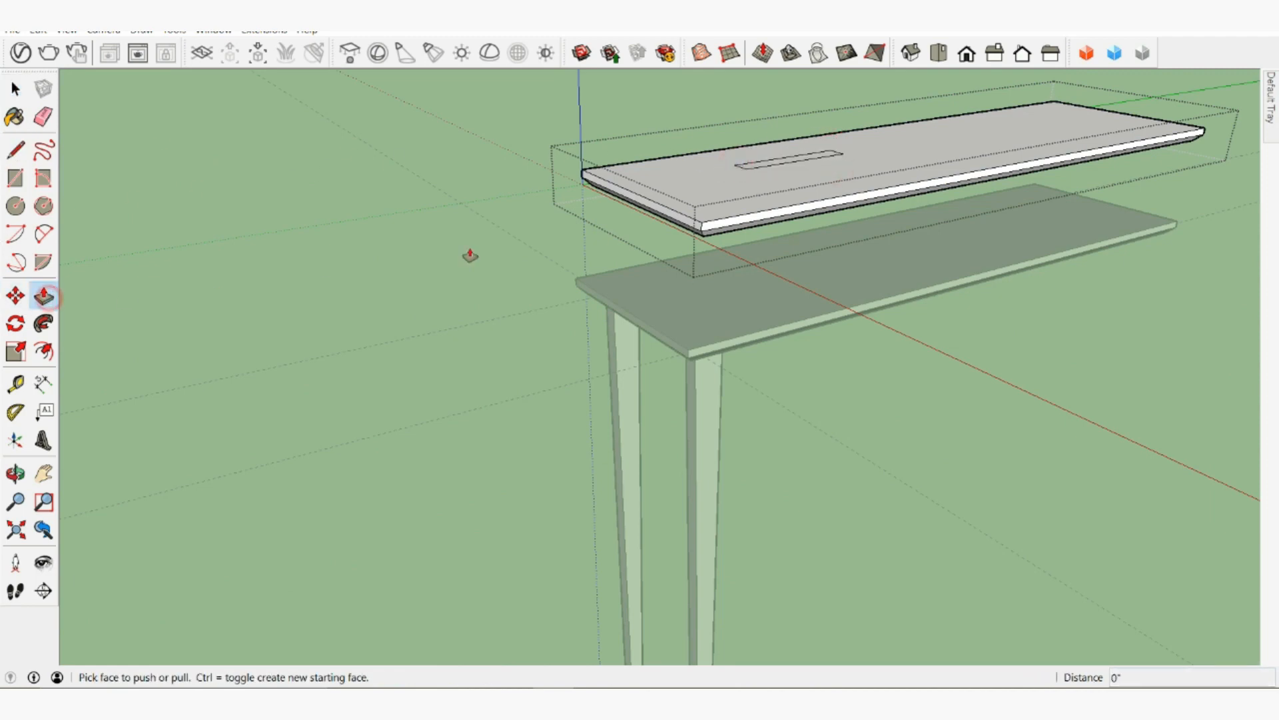
click(797, 154)
click(809, 196)
click(816, 148)
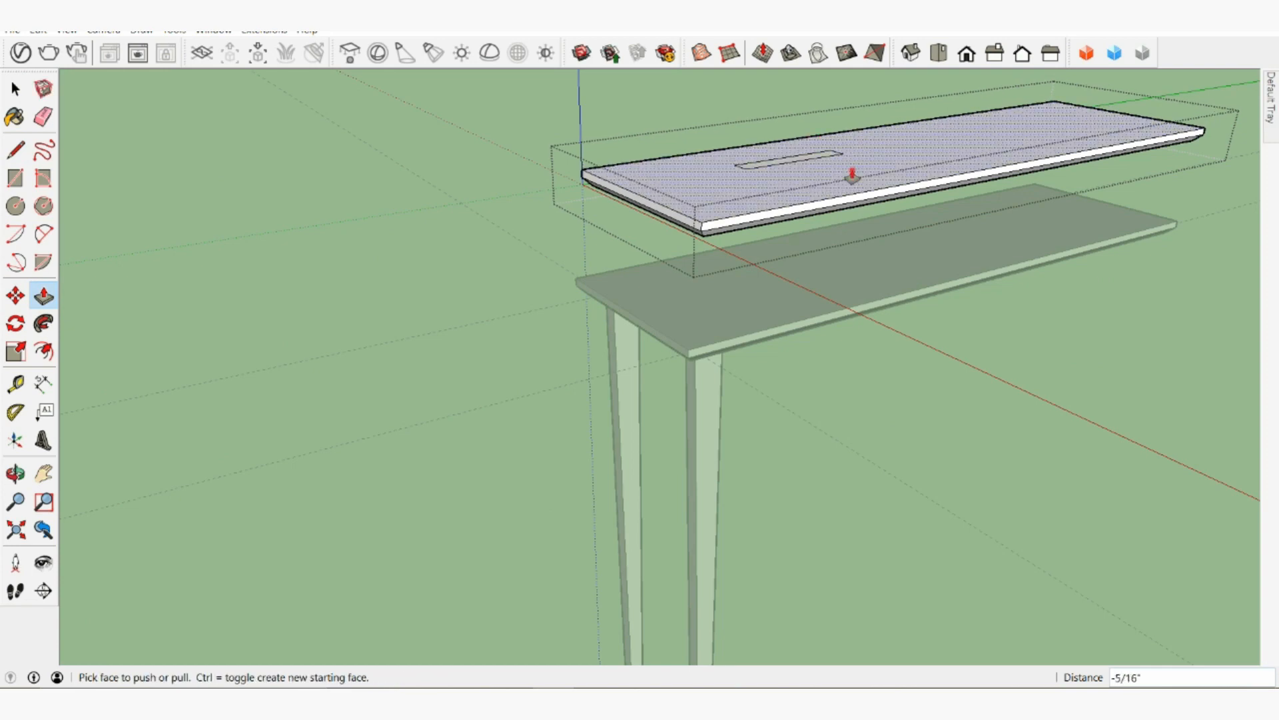
middle_drag(861, 148, 984, 175)
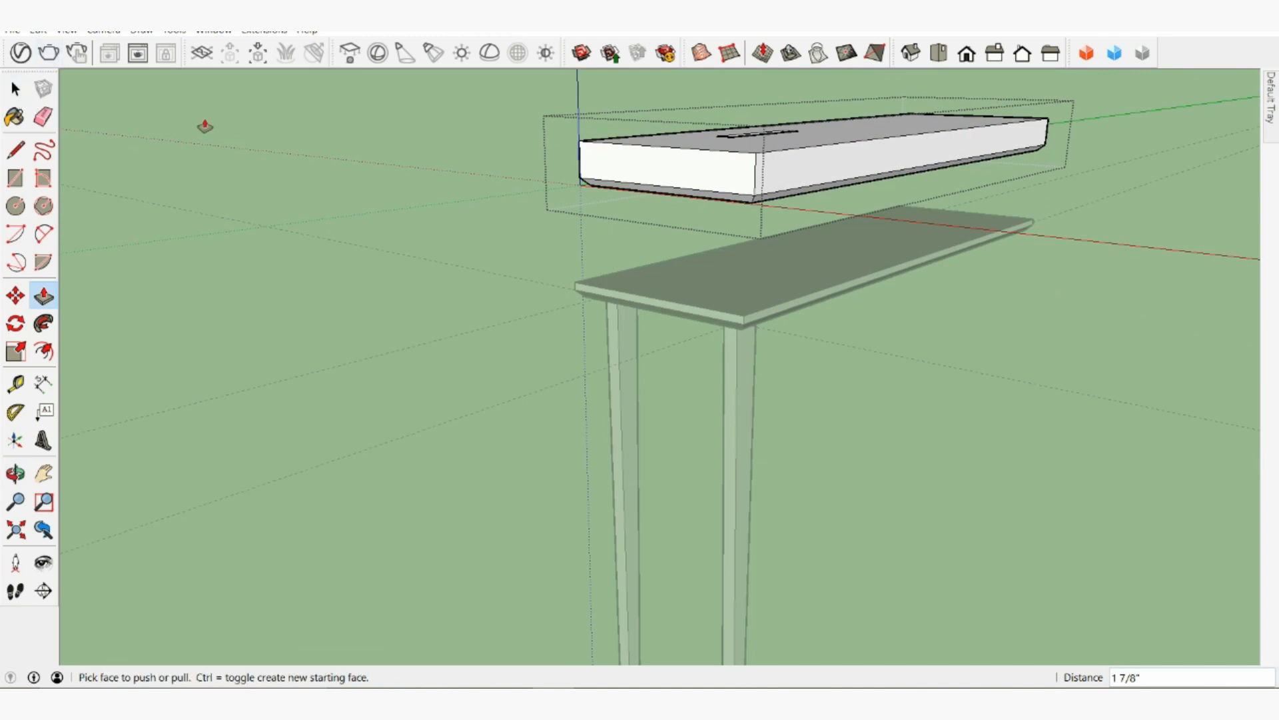
Step: Undo the trial Push/Pull edits, the drawn outline and the tabletop copy
click(12, 87)
click(331, 143)
middle_drag(331, 143, 891, 262)
key(ctrl+z)
key(ctrl+z)
key(ctrl+z)
key(ctrl+z)
key(ctrl+z)
key(ctrl+z)
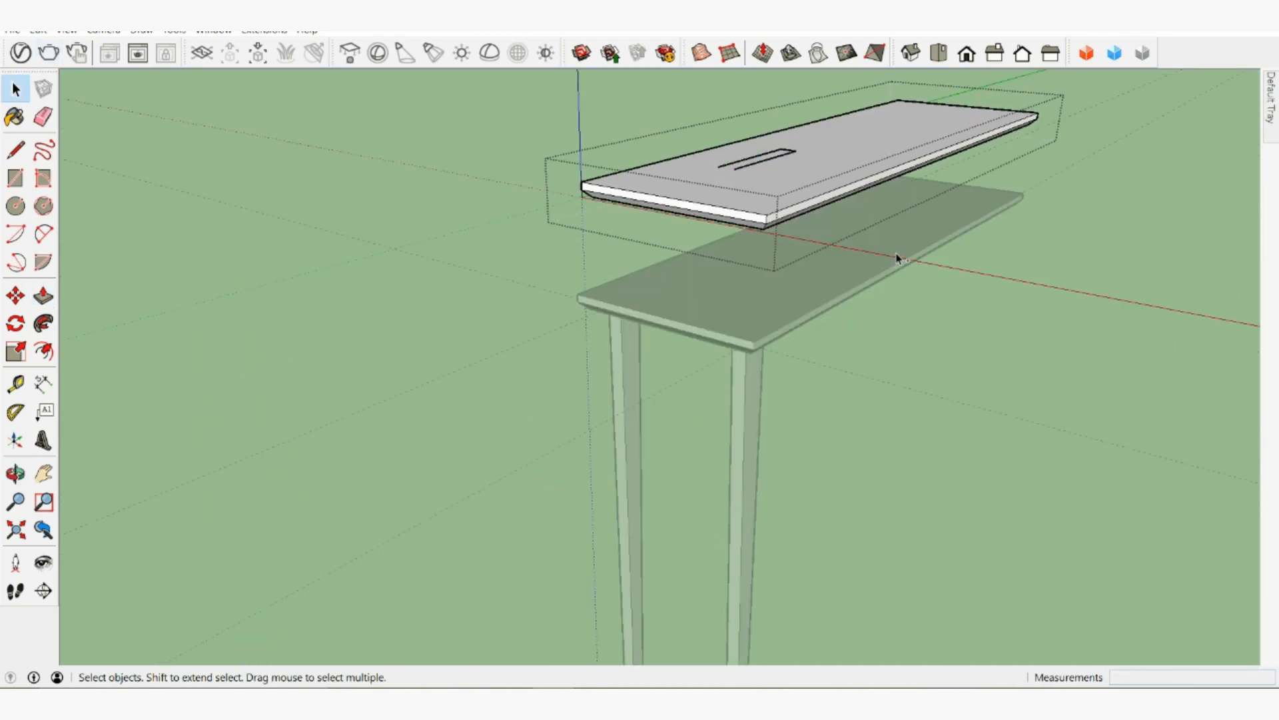
key(ctrl+z)
key(ctrl+z)
key(ctrl+z)
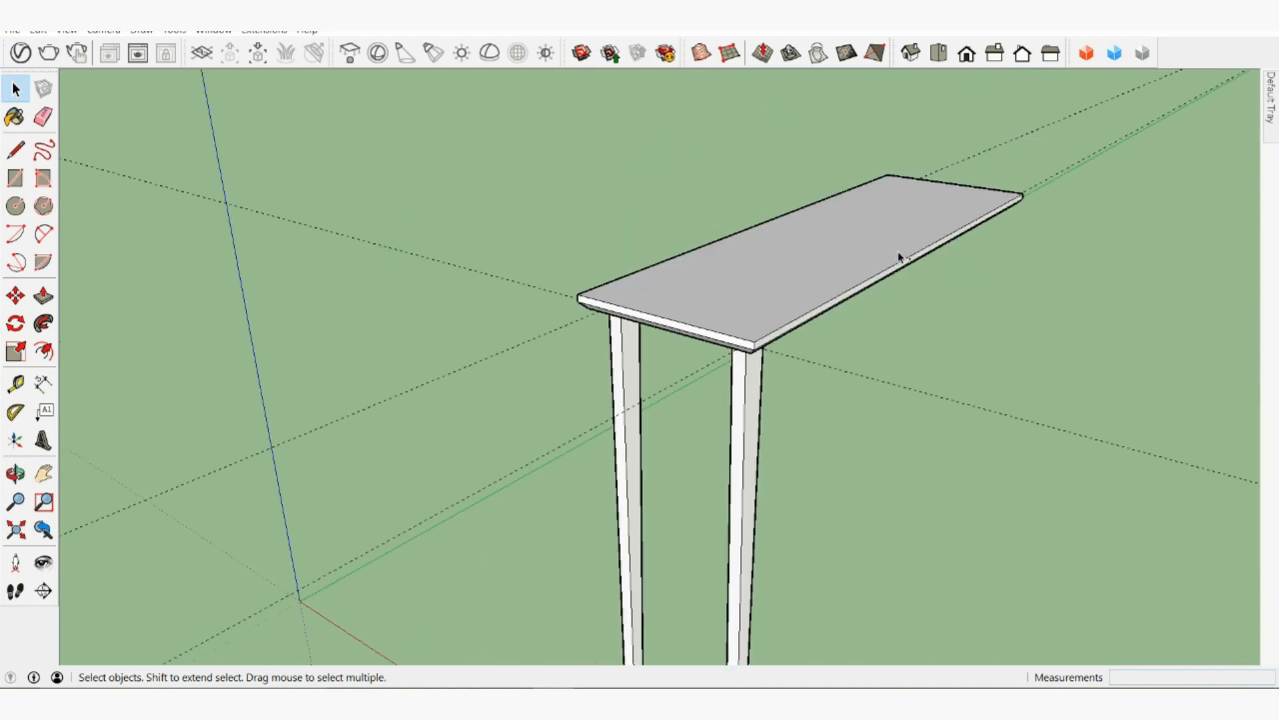
Step: Try drawing a 9" by 0.5" rectangle on the tabletop's underside between the two legs, and undo it
middle_drag(899, 257, 677, 353)
scroll(677, 354, up, 3)
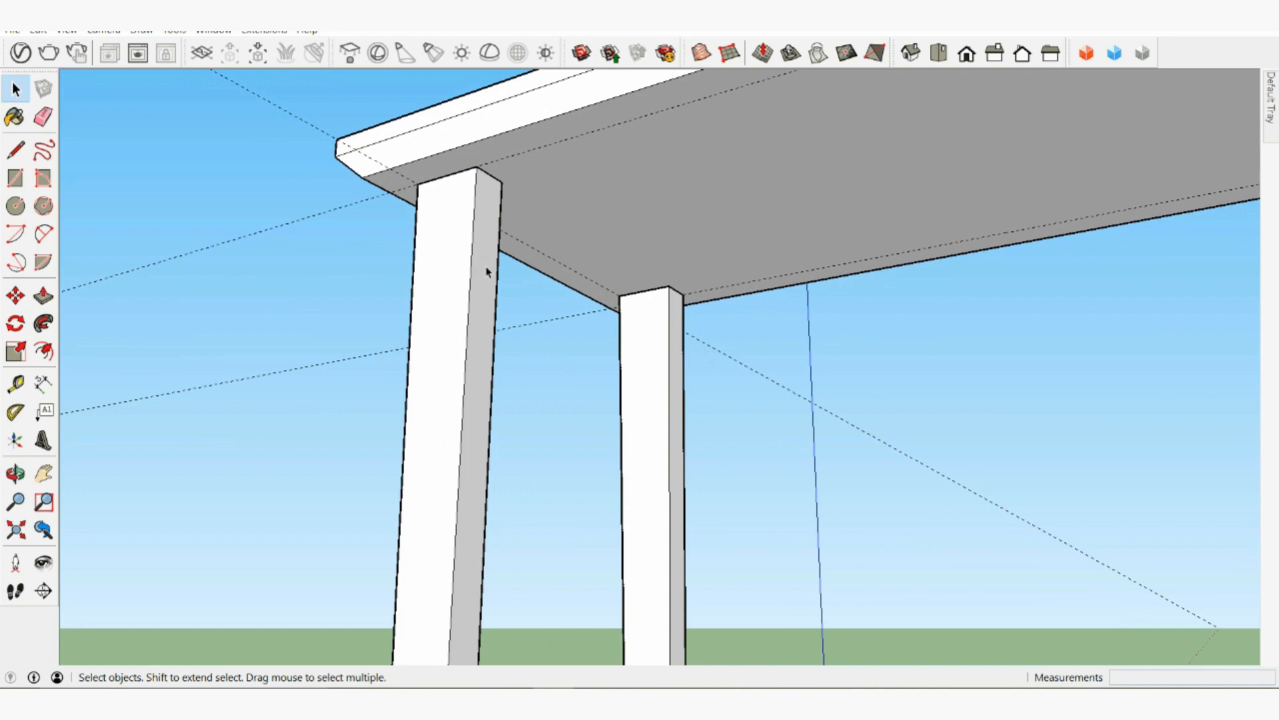
click(14, 178)
click(669, 285)
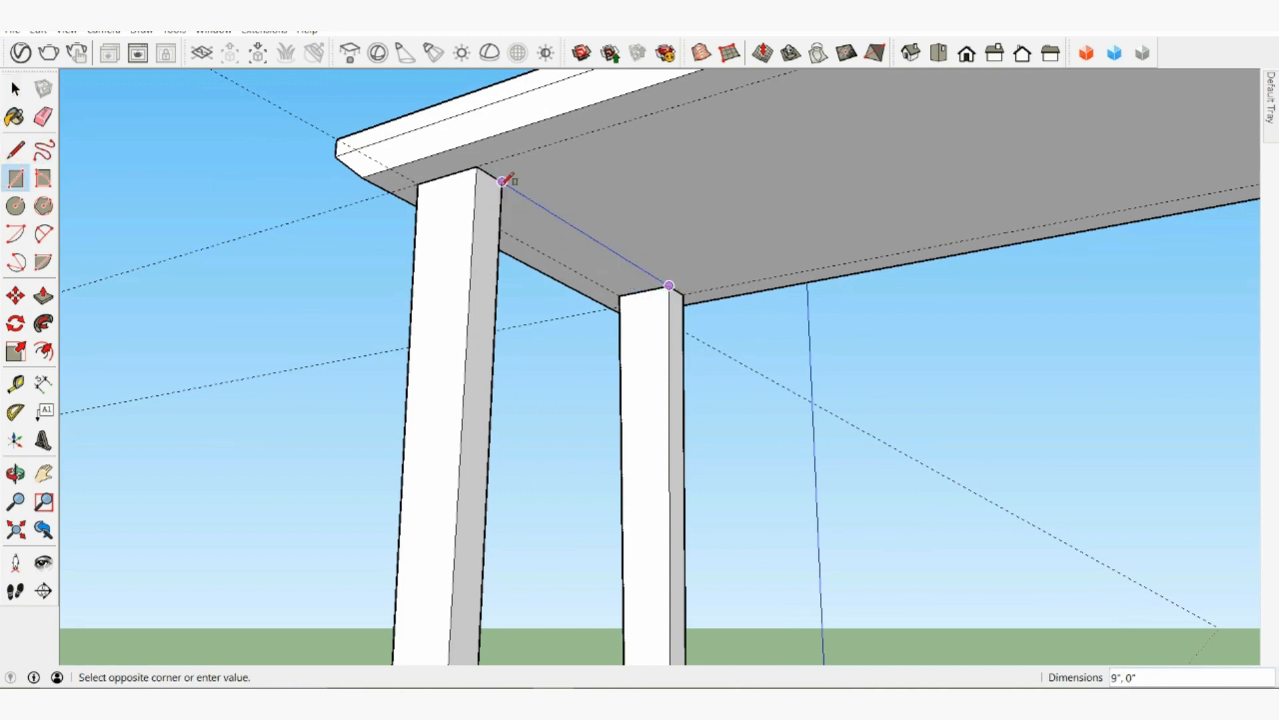
text(9")
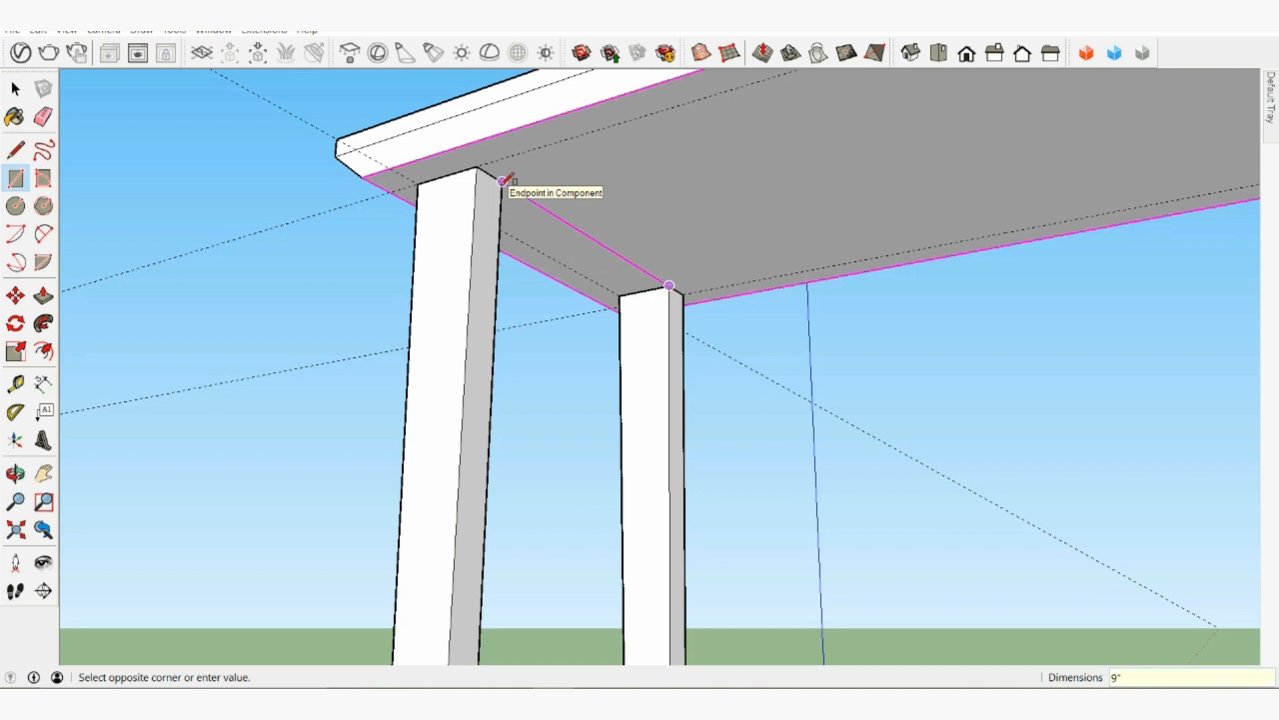
text(,5)
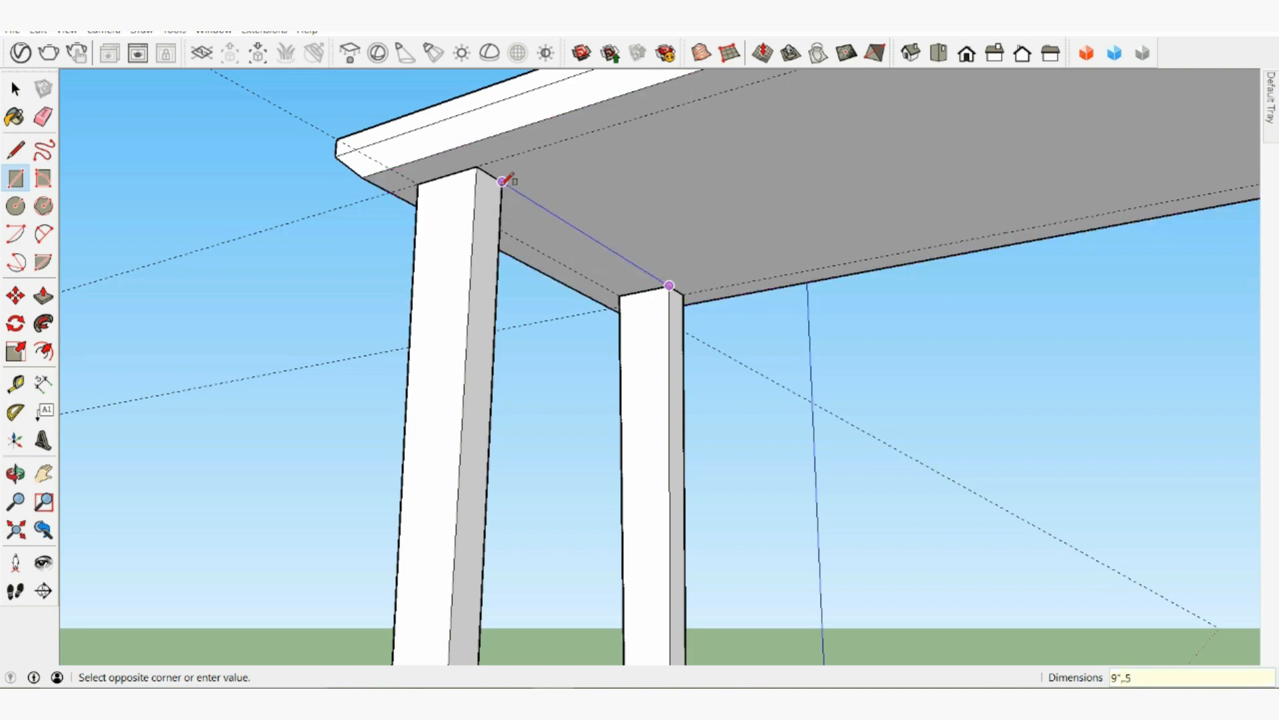
text(")
key(Return)
key(ctrl+z)
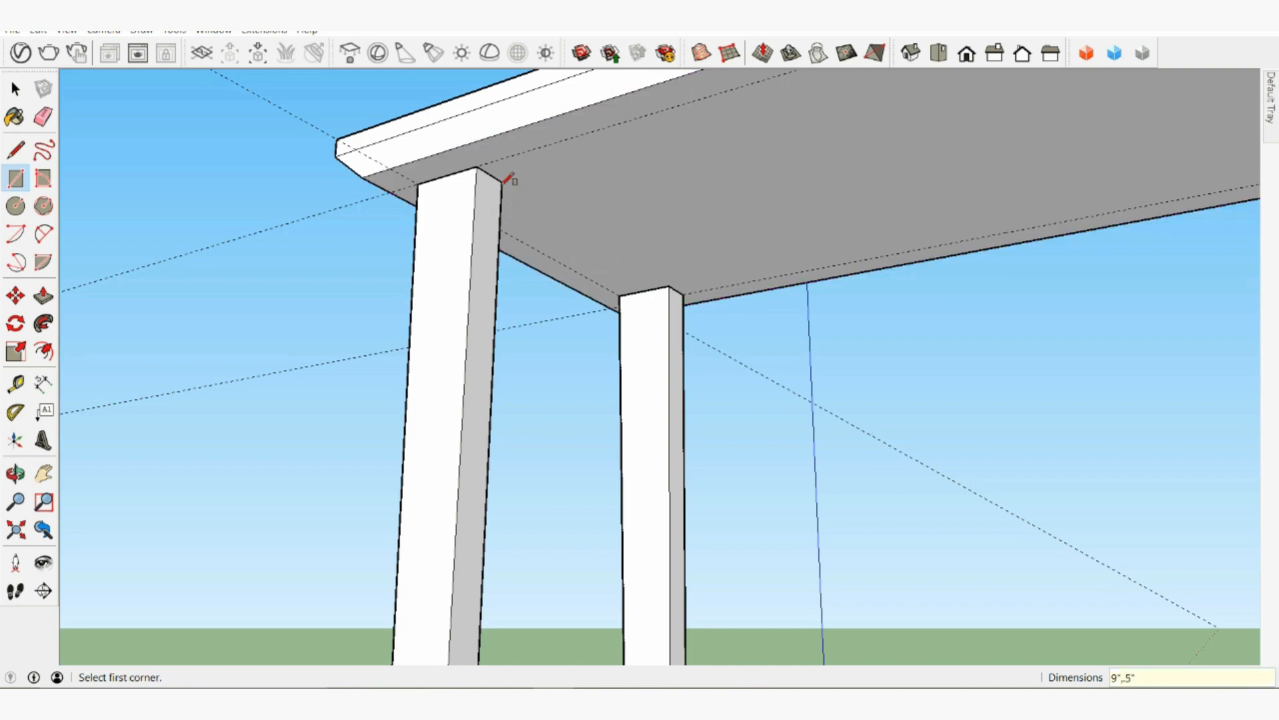
Step: Draw a 9" by 0.5" rectangle on the tabletop's underside spanning between the two legs, starting at a leg's inner corner
middle_drag(350, 207, 589, 274)
click(589, 274)
middle_drag(671, 233, 865, 249)
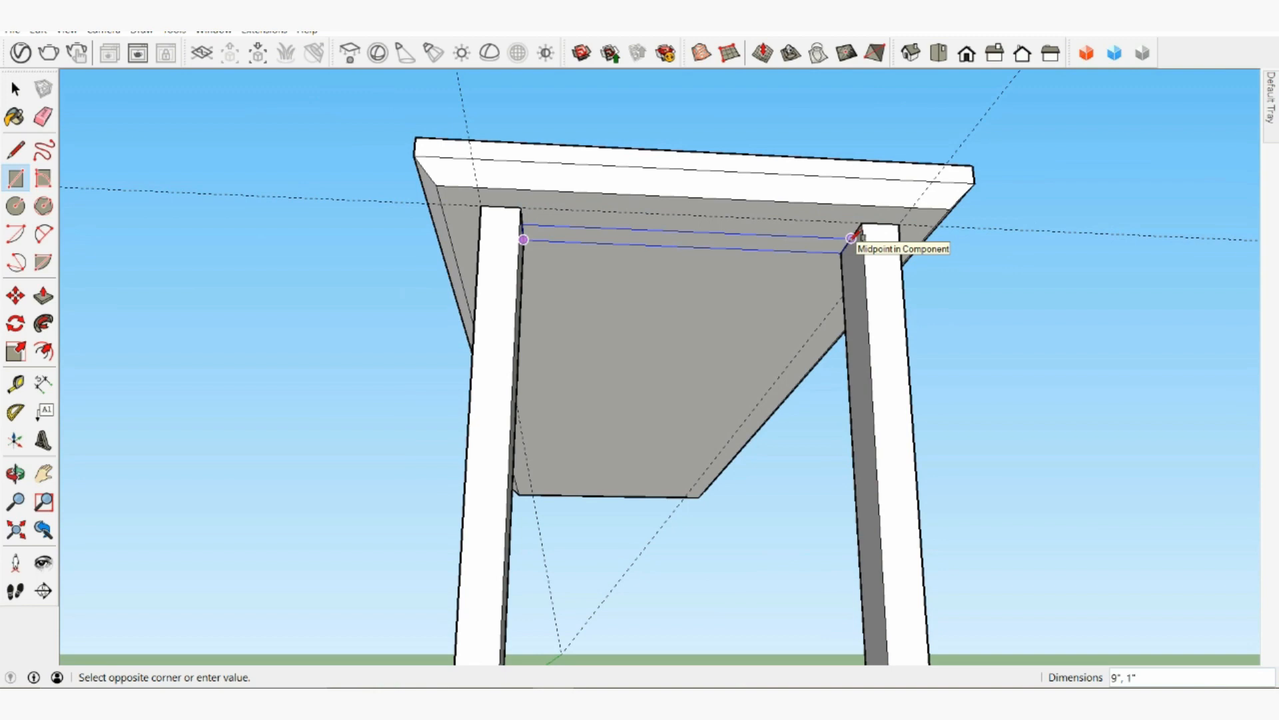
text(9",5")
key(Return)
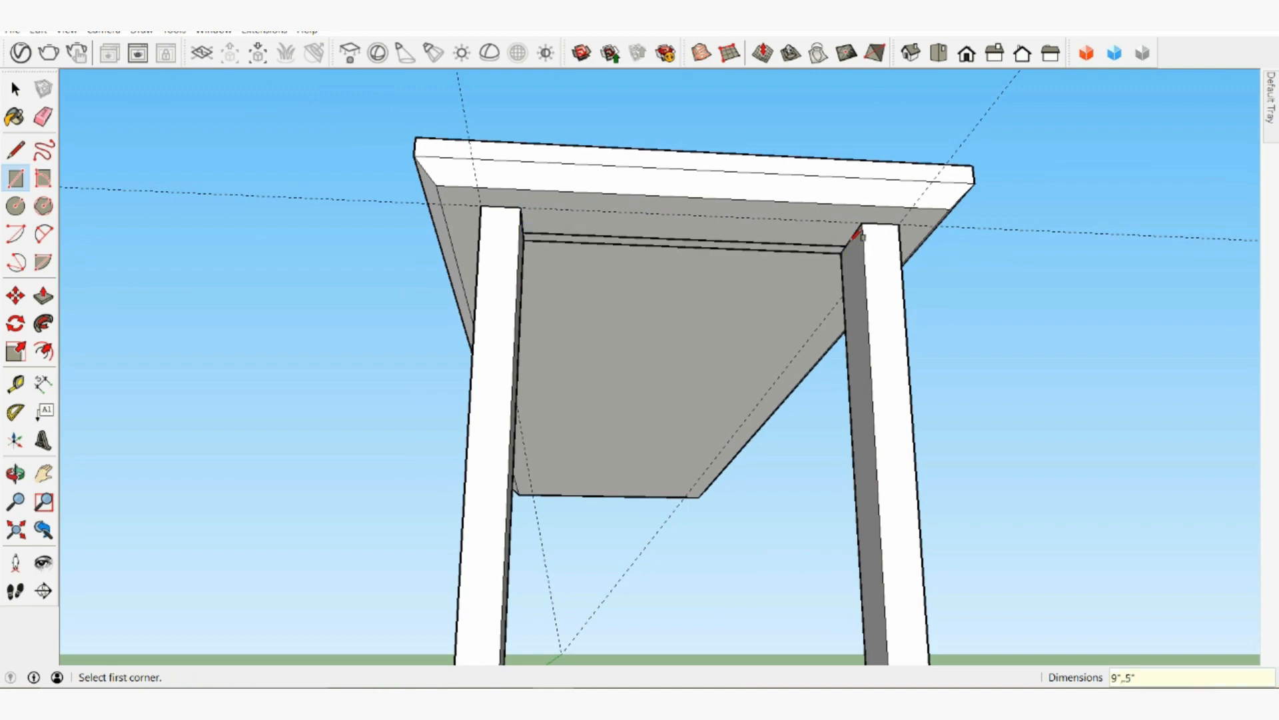
Step: Push/Pull the thin rectangle 6" downward to form the end panel between the two legs
middle_drag(861, 243, 782, 252)
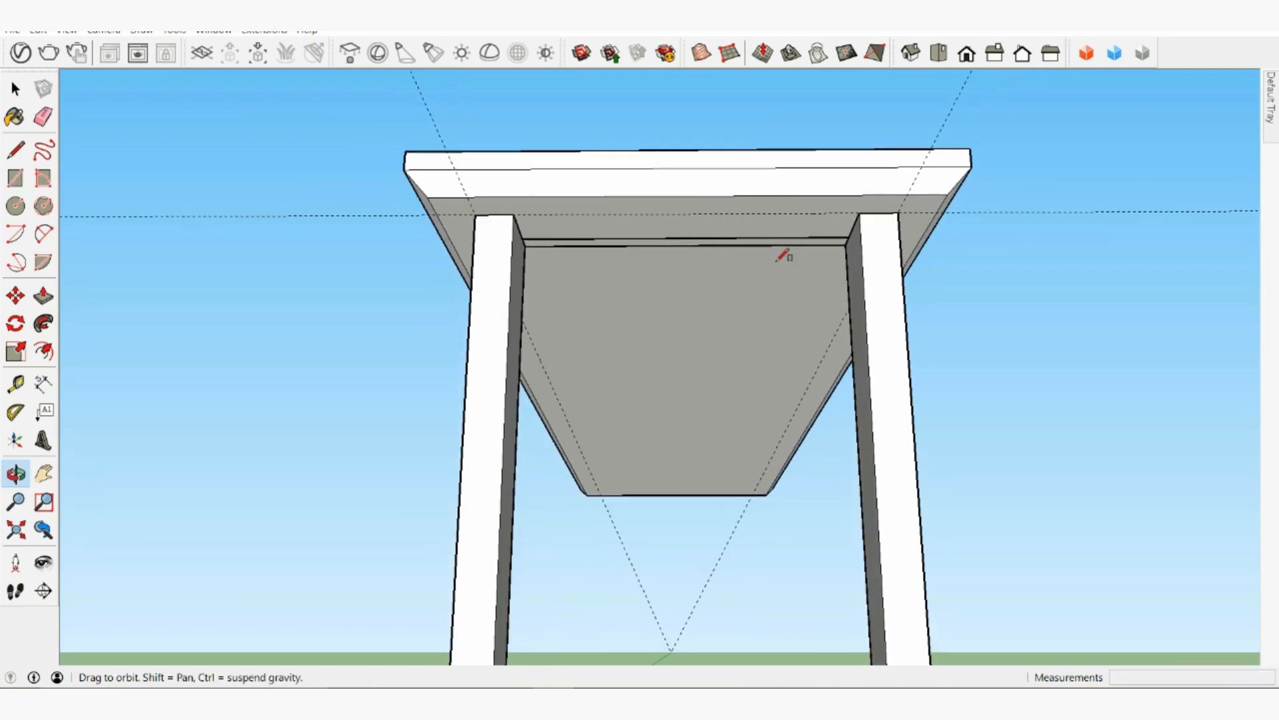
click(44, 295)
drag(636, 250, 635, 314)
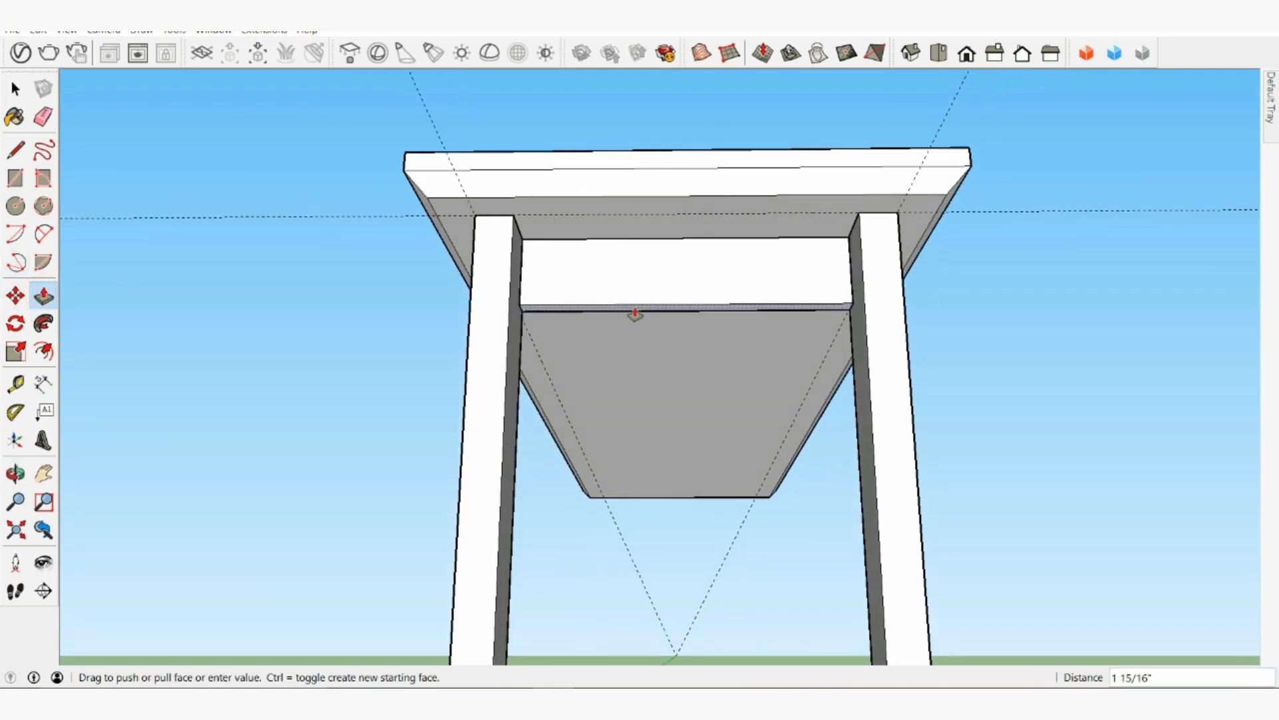
text(6")
key(Return)
mouse_move(696, 281)
middle_down()
mouse_move(717, 300)
mouse_move(520, 365)
middle_up()
scroll(520, 366, down, 4)
key(space)
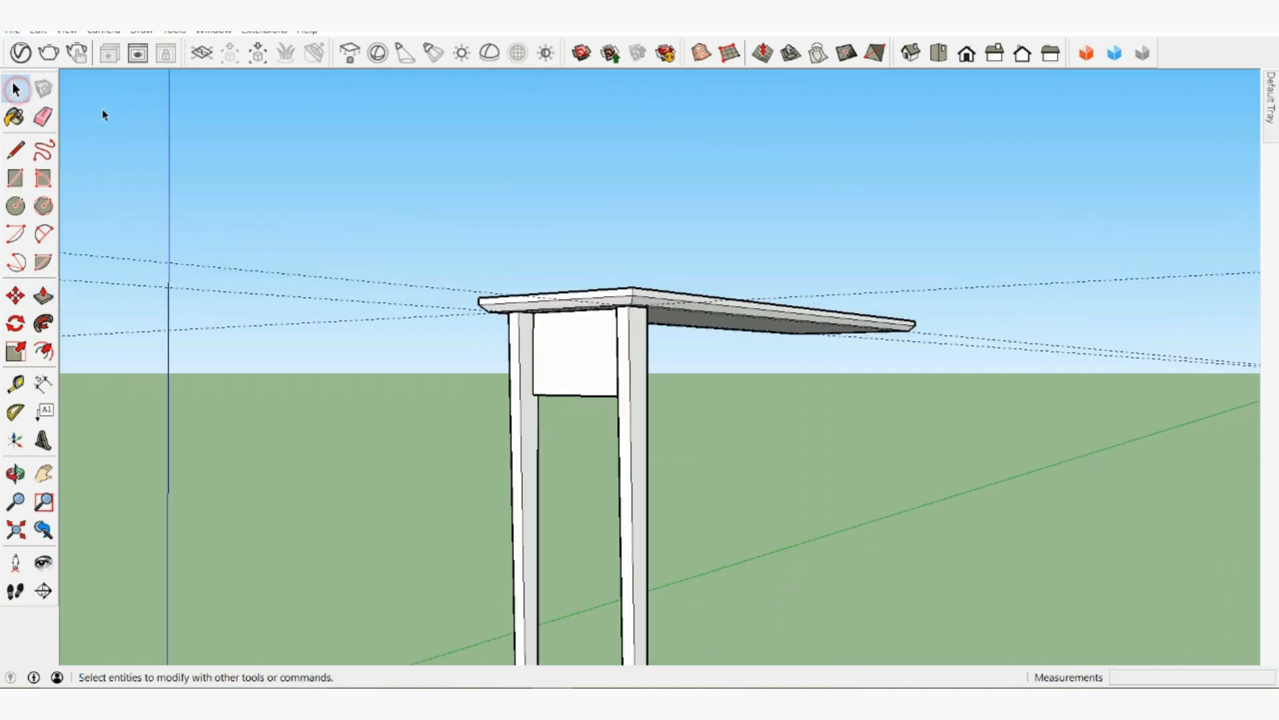
Step: Make the end panel between the two legs a component named "table side"
click(543, 349)
scroll(566, 370, up, 3)
middle_drag(570, 373, 610, 292)
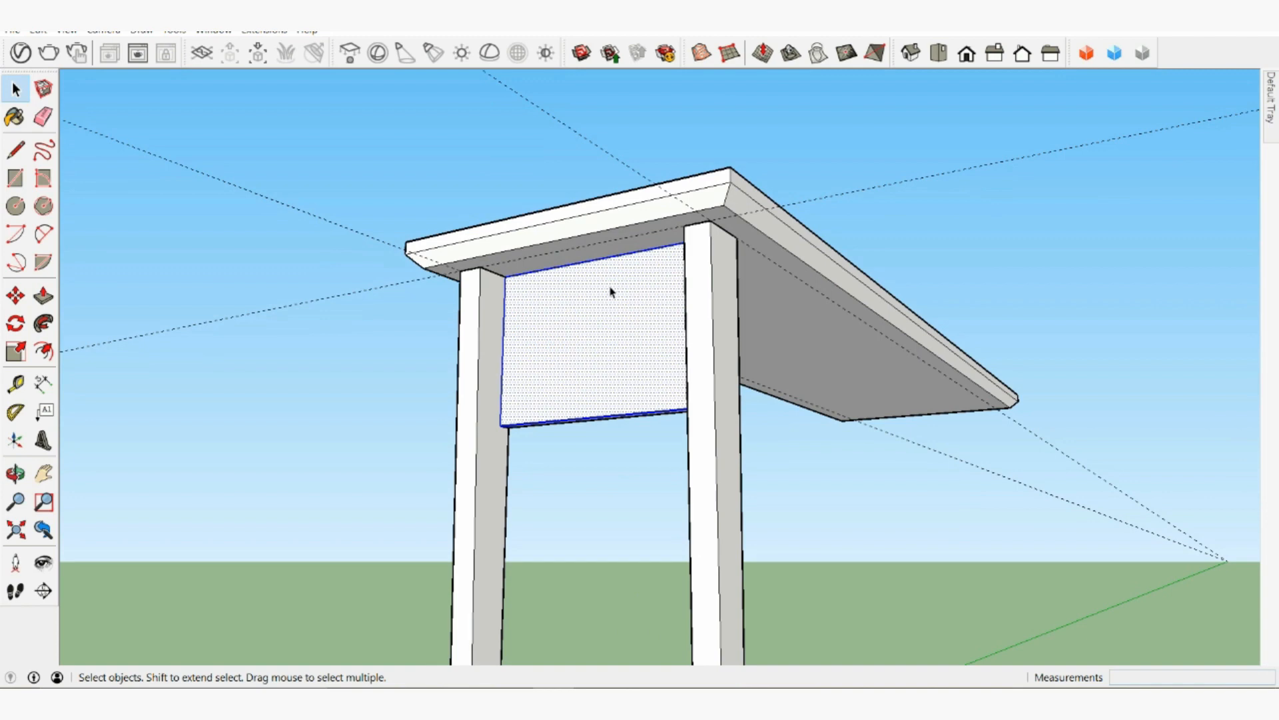
scroll(588, 374, up, 3)
mouse_move(589, 374)
middle_down()
mouse_move(611, 337)
mouse_move(606, 392)
middle_up()
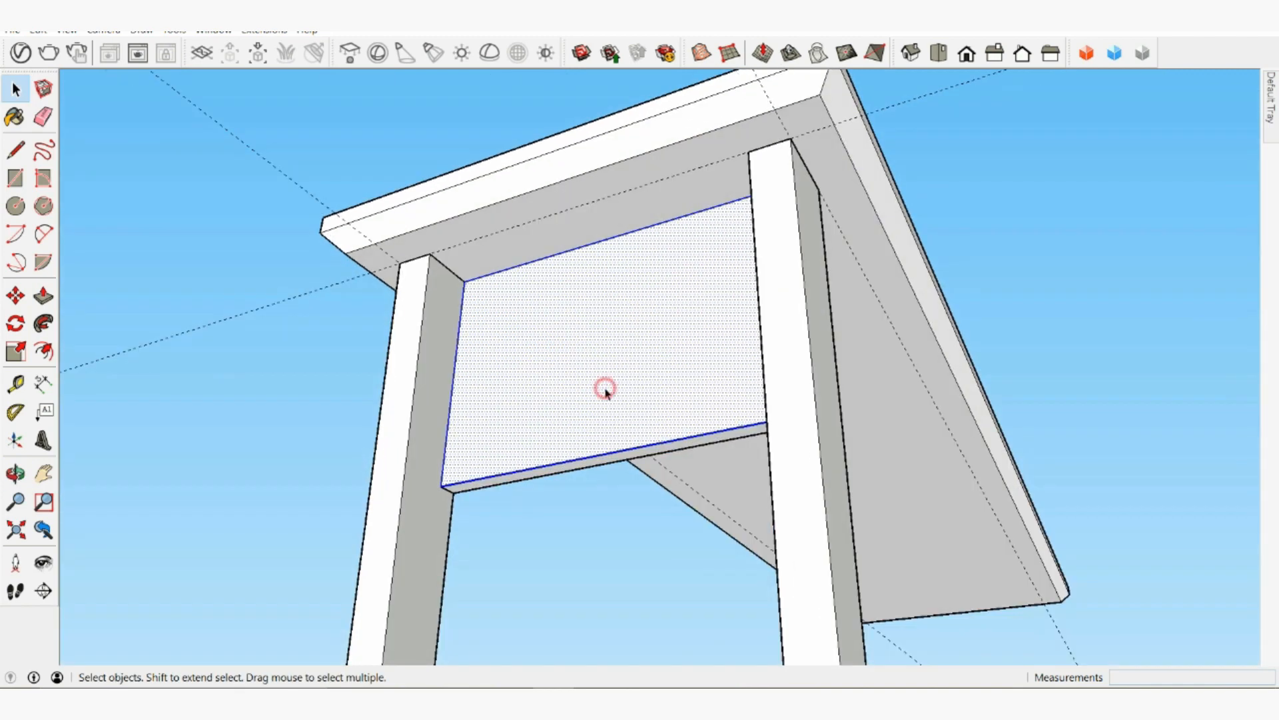
right_click(605, 392)
click(666, 494)
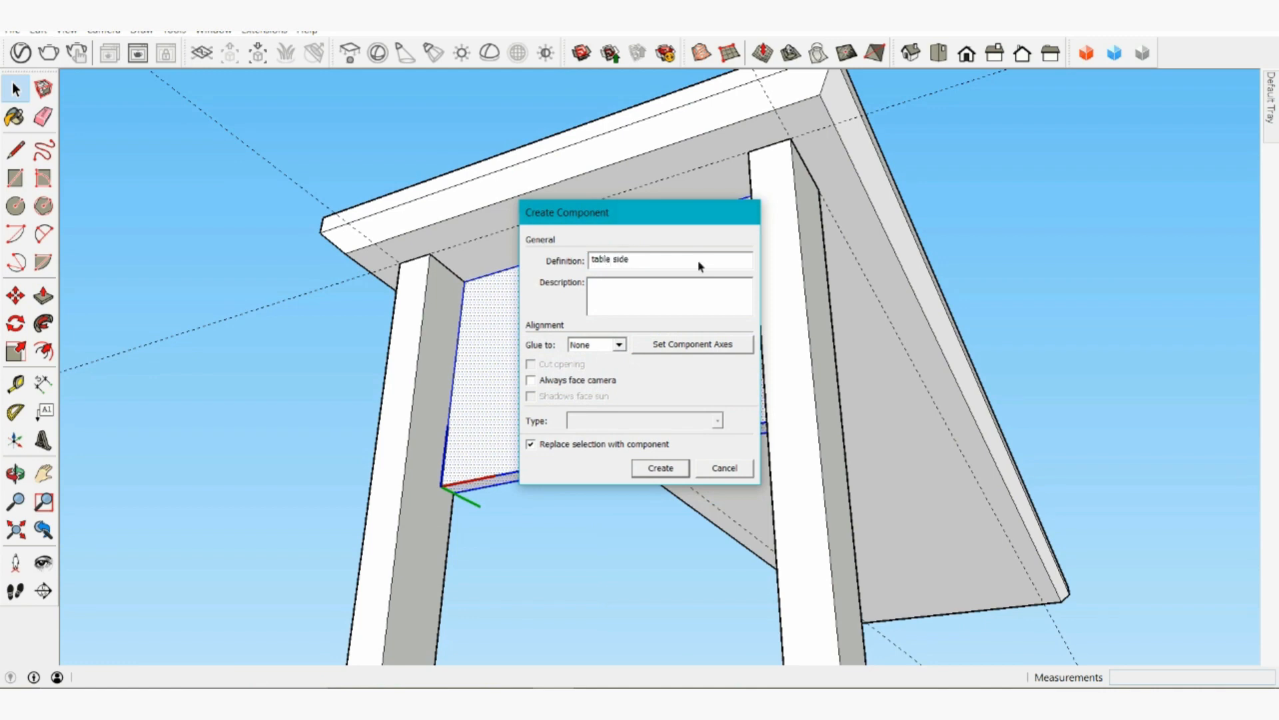
key(Return)
Step: Copy both legs and the end panel about 1' 10 15/16" along the tabletop, using the front leg's top corner as the base point
middle_drag(695, 264, 491, 222)
scroll(585, 394, down, 2)
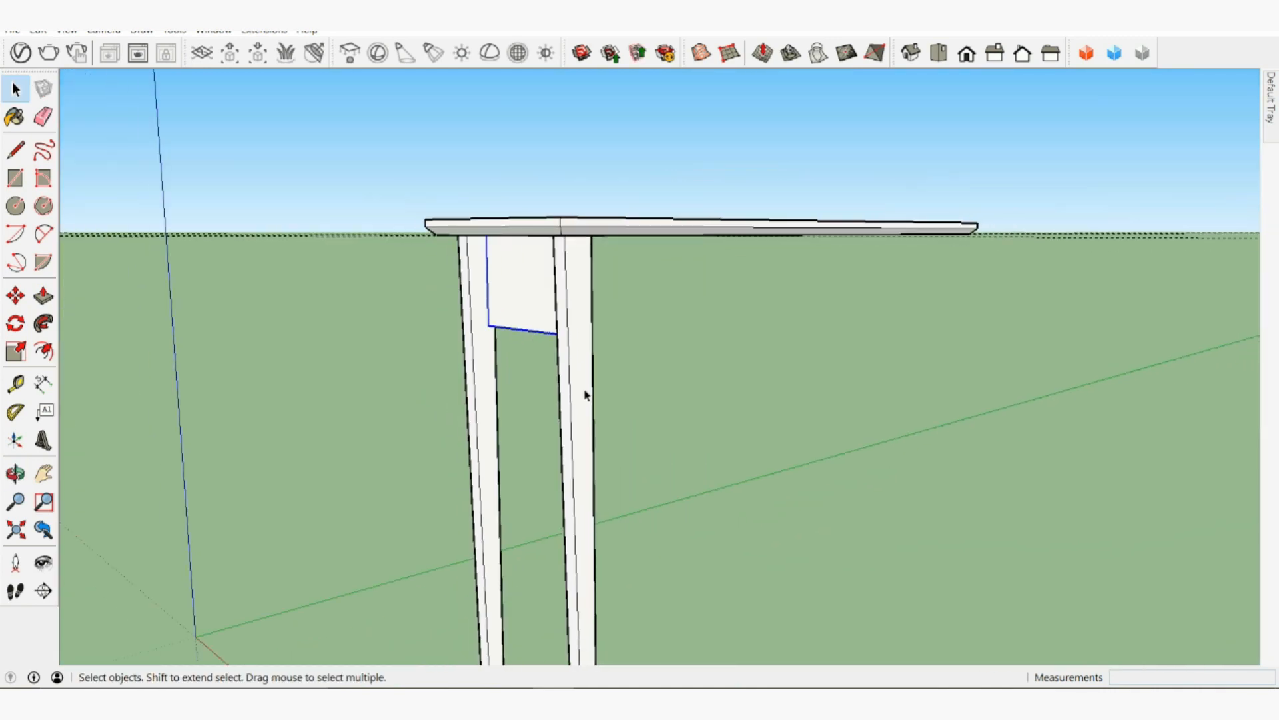
scroll(587, 374, down, 2)
click(456, 288)
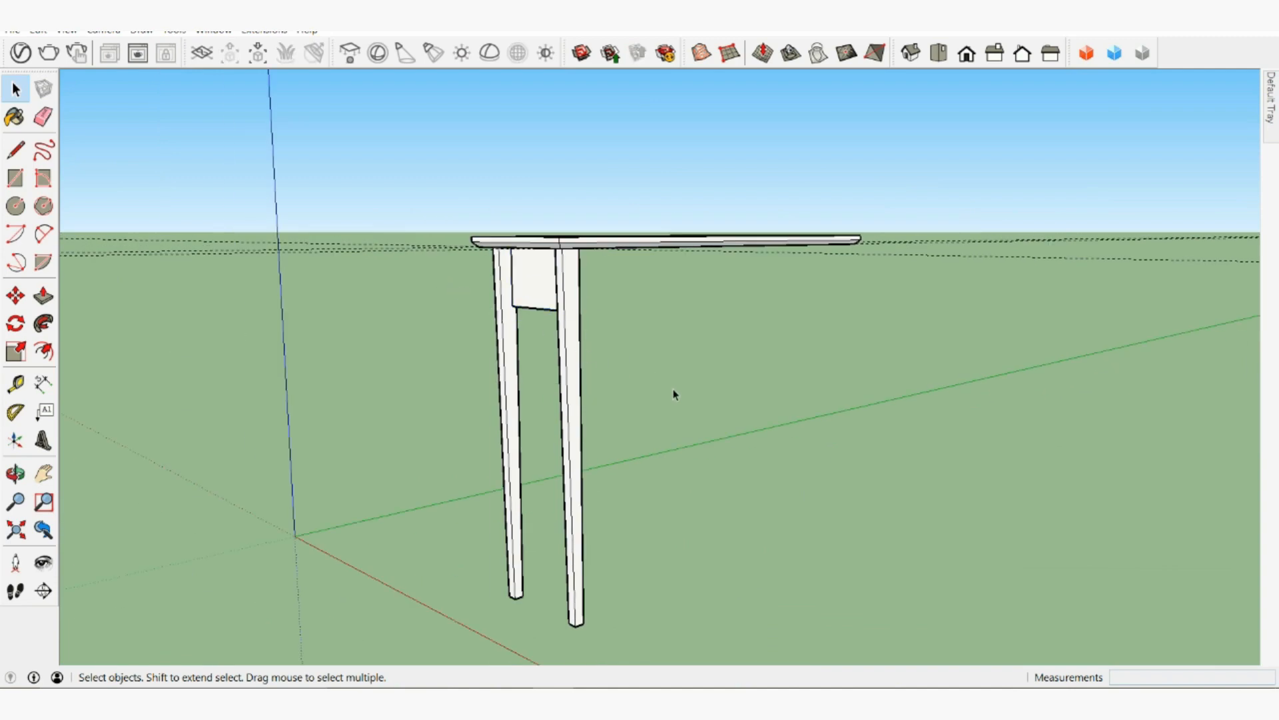
click(579, 360)
shift+click(502, 303)
scroll(585, 247, up, 3)
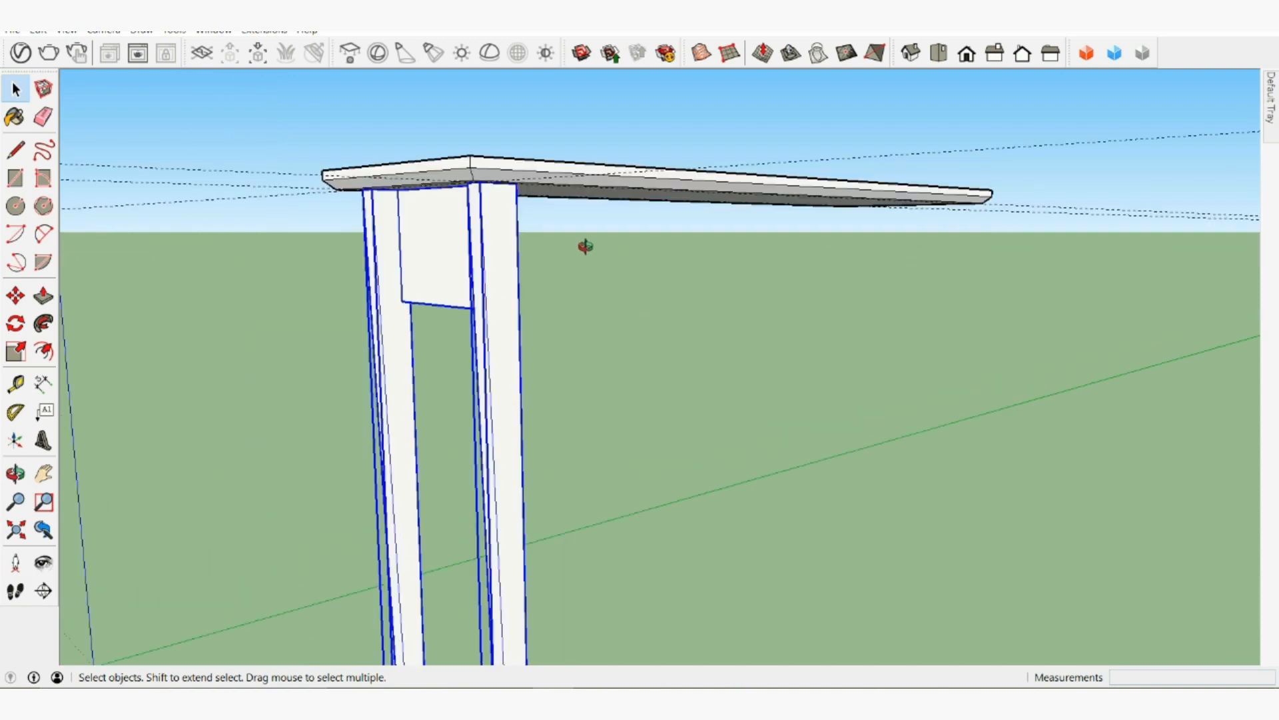
middle_drag(585, 247, 512, 201)
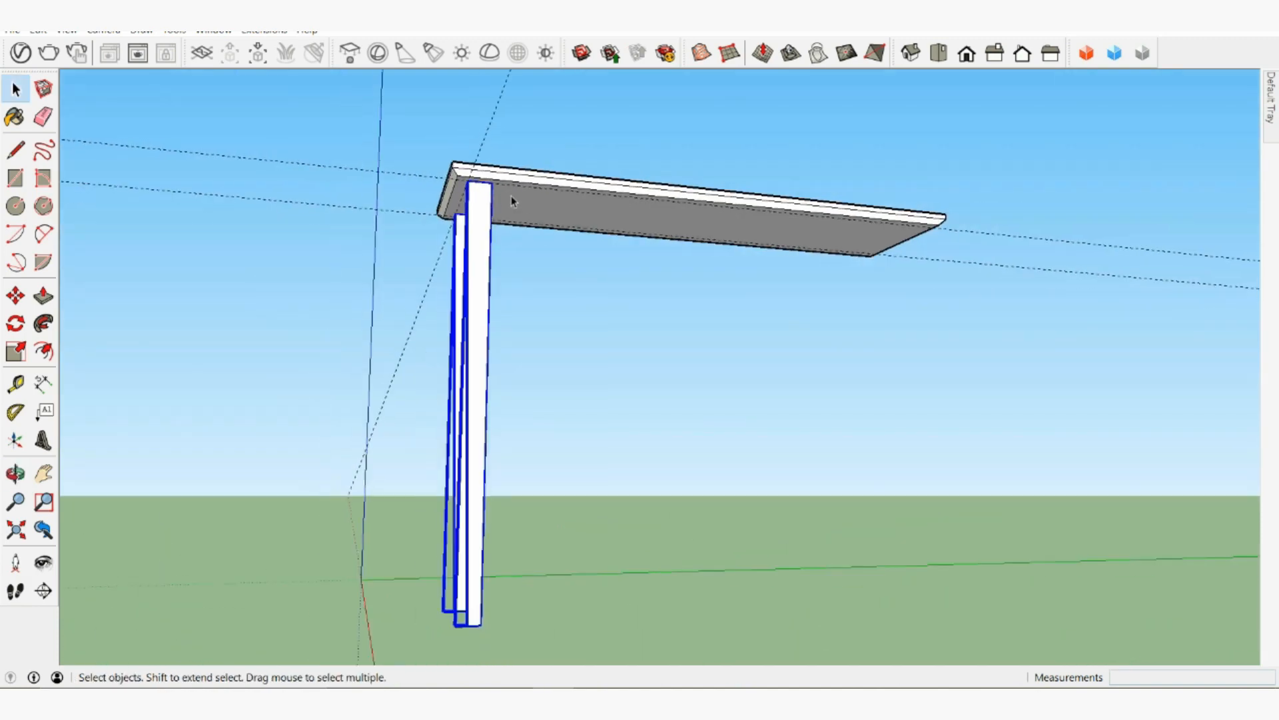
click(14, 295)
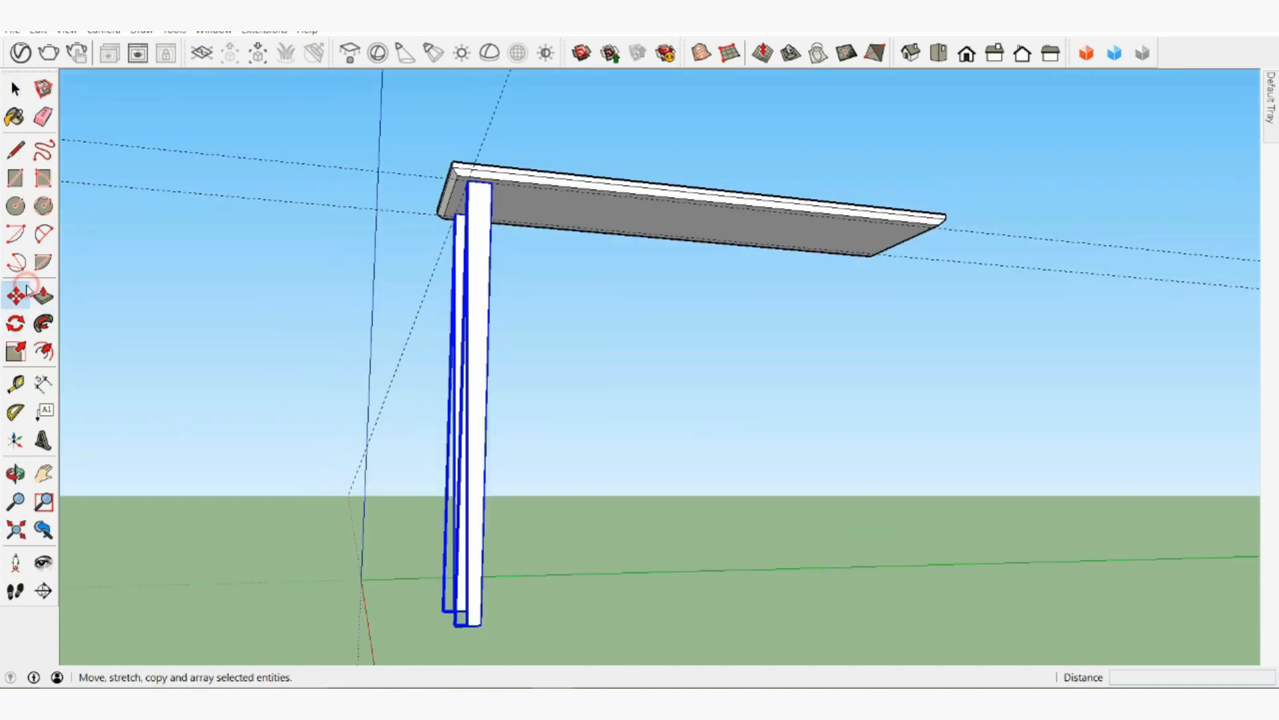
click(491, 186)
key(ctrl)
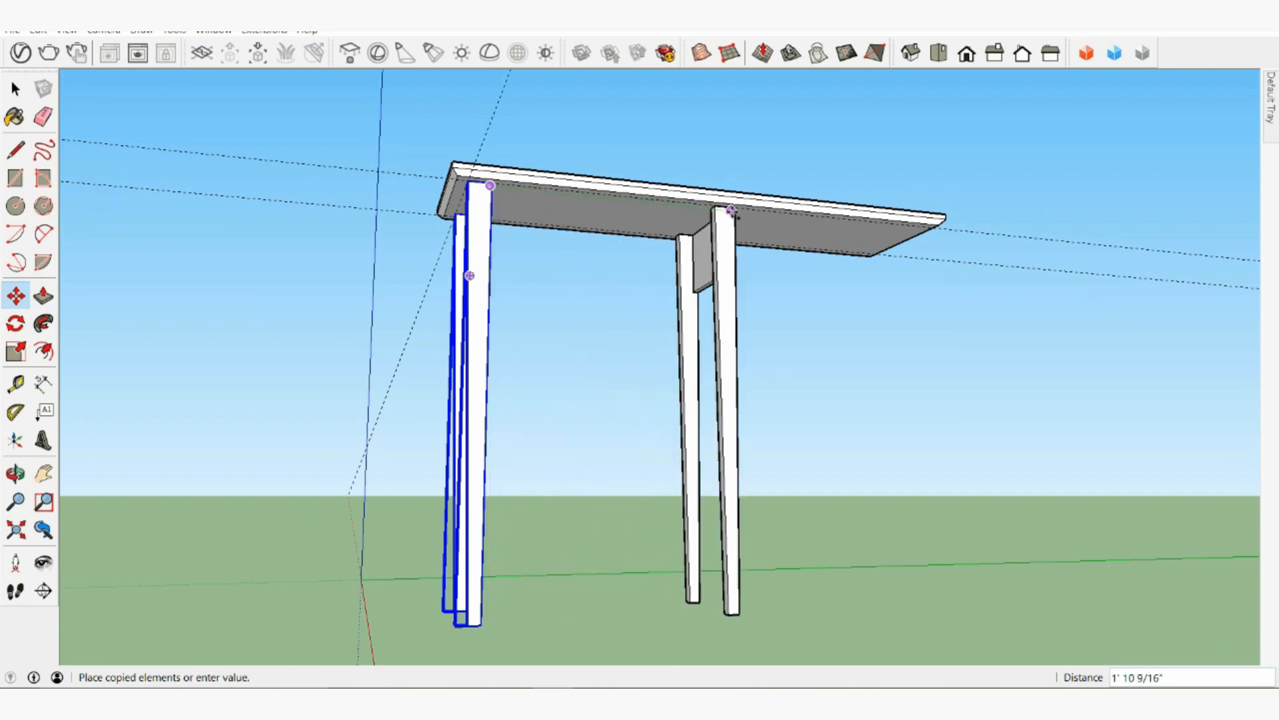
scroll(733, 204, up, 5)
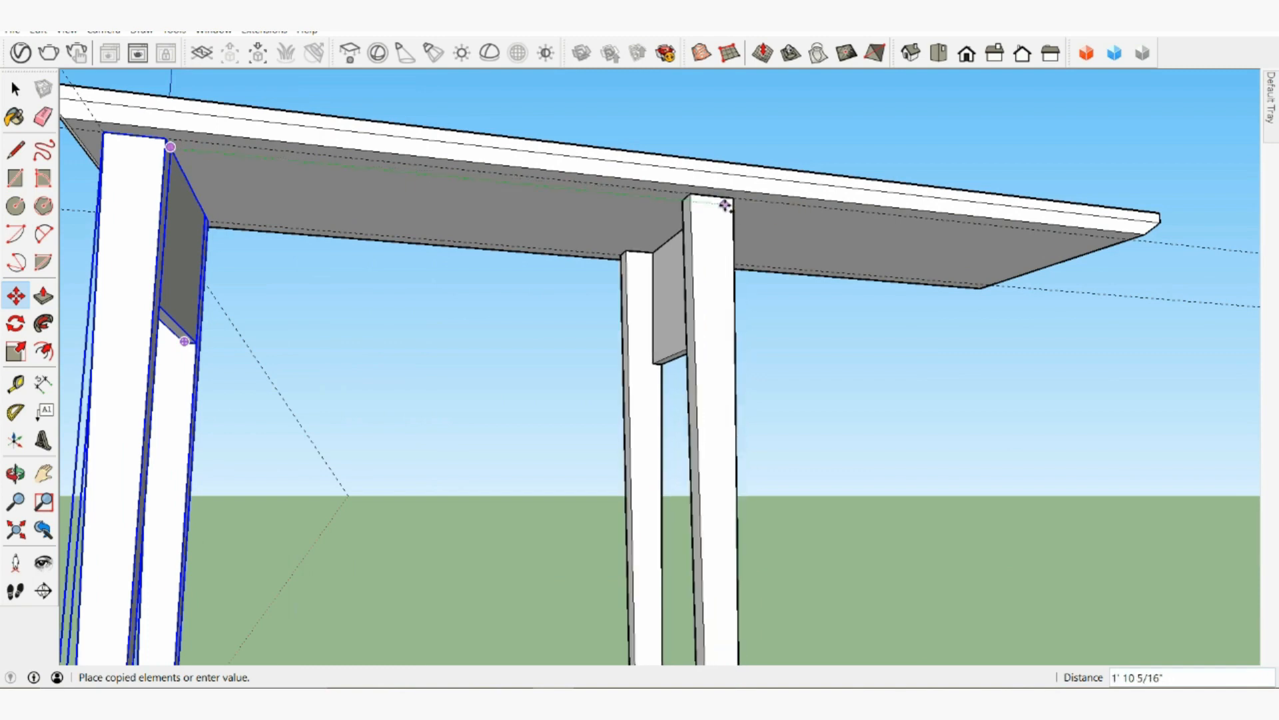
click(733, 205)
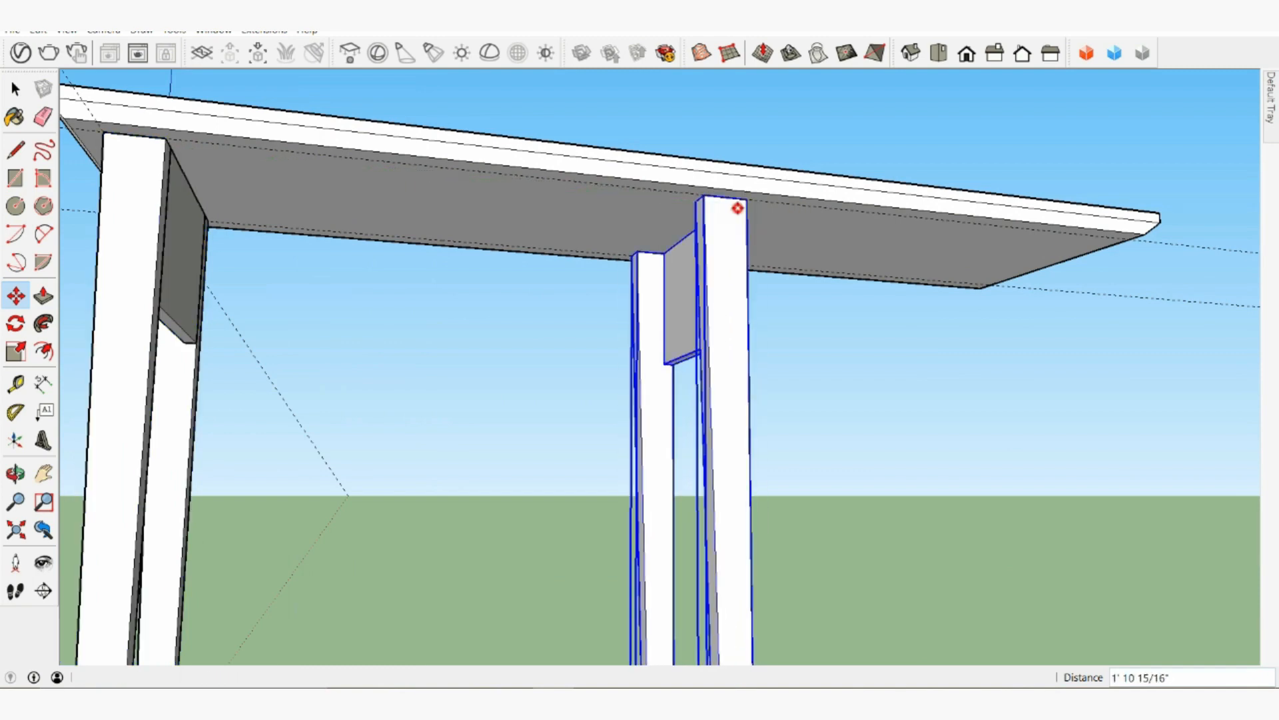
Step: Add a guide 1" in from the far end edge of the tabletop's underside
middle_drag(736, 206, 544, 246)
middle_drag(870, 238, 859, 167)
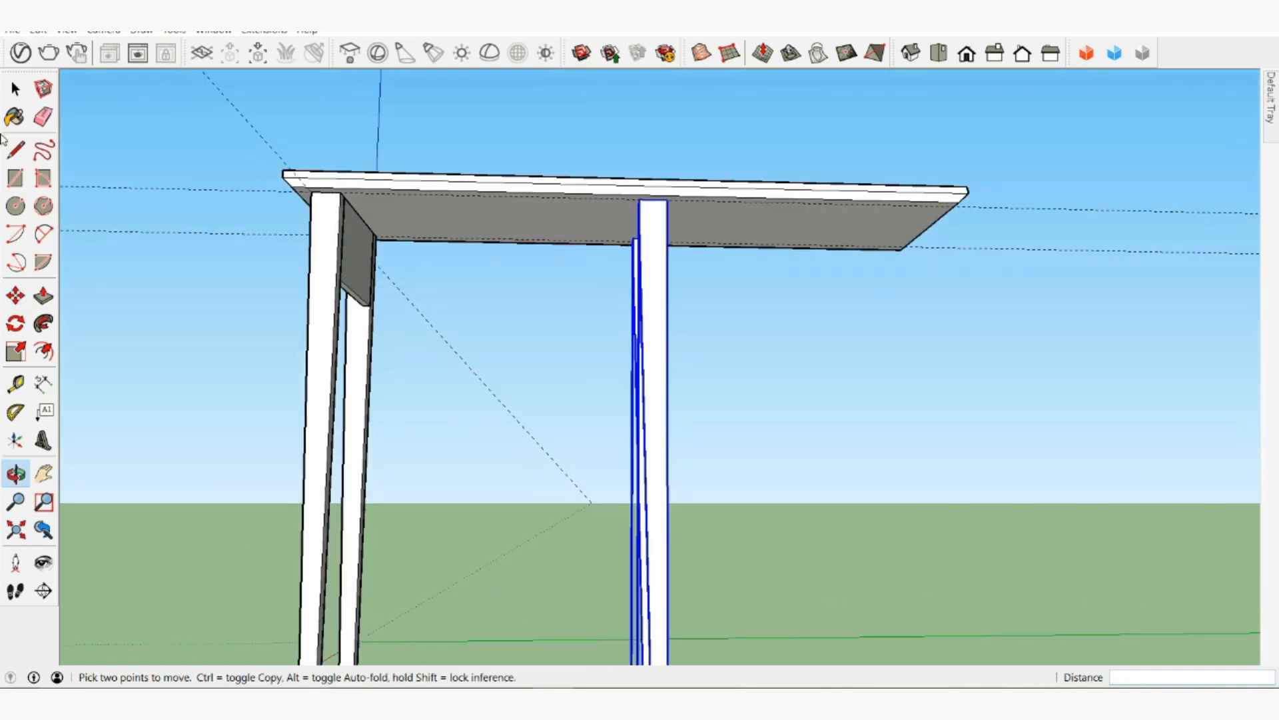
click(15, 384)
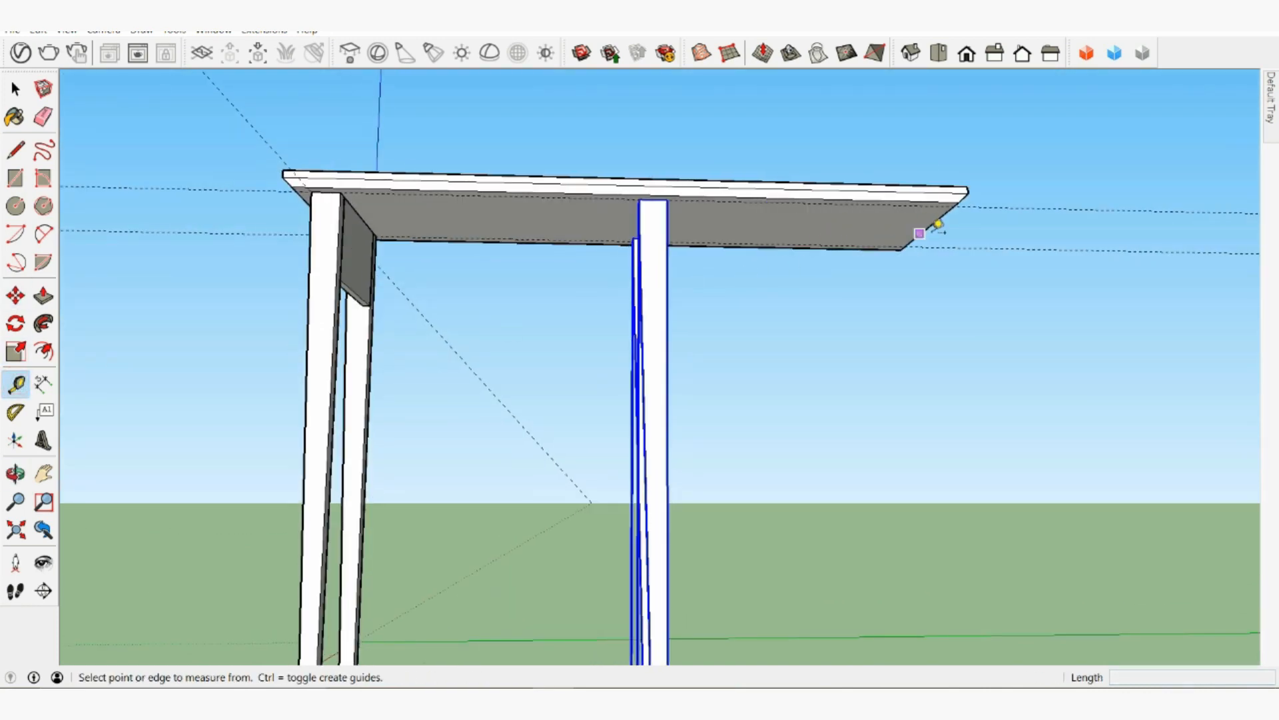
click(927, 229)
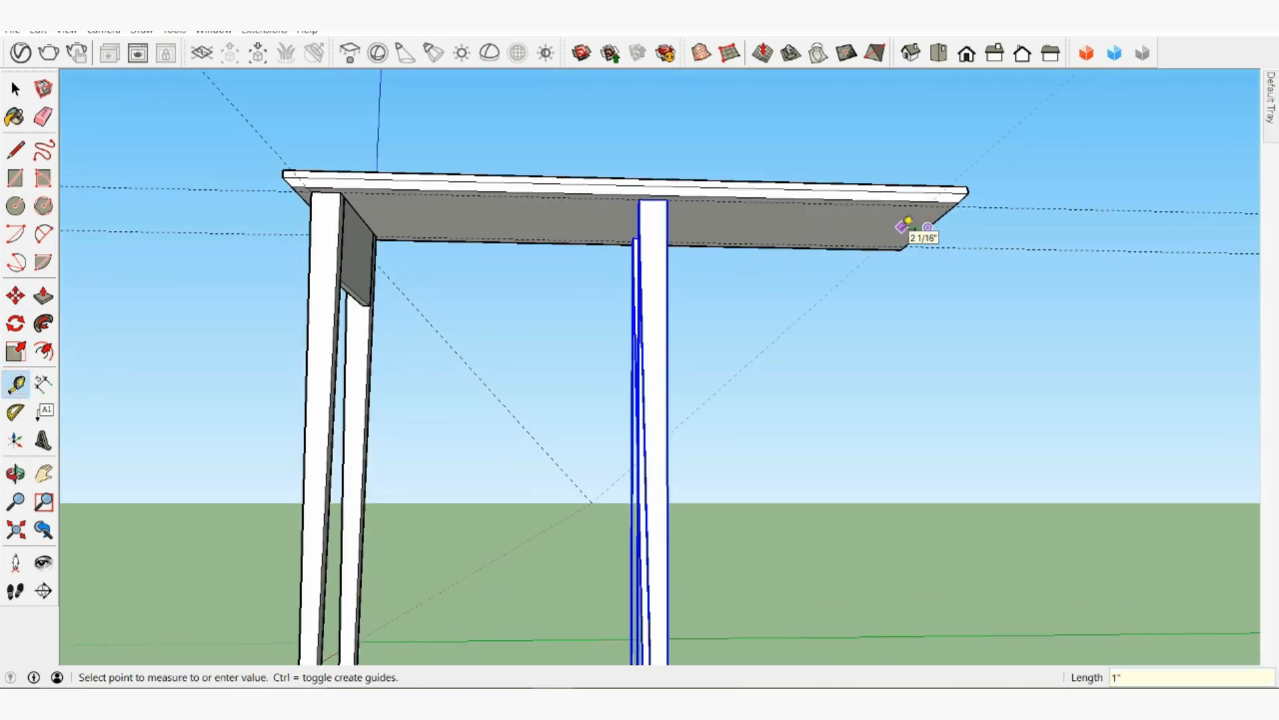
click(900, 223)
scroll(566, 239, up, 2)
middle_drag(566, 240, 757, 358)
scroll(548, 343, down, 3)
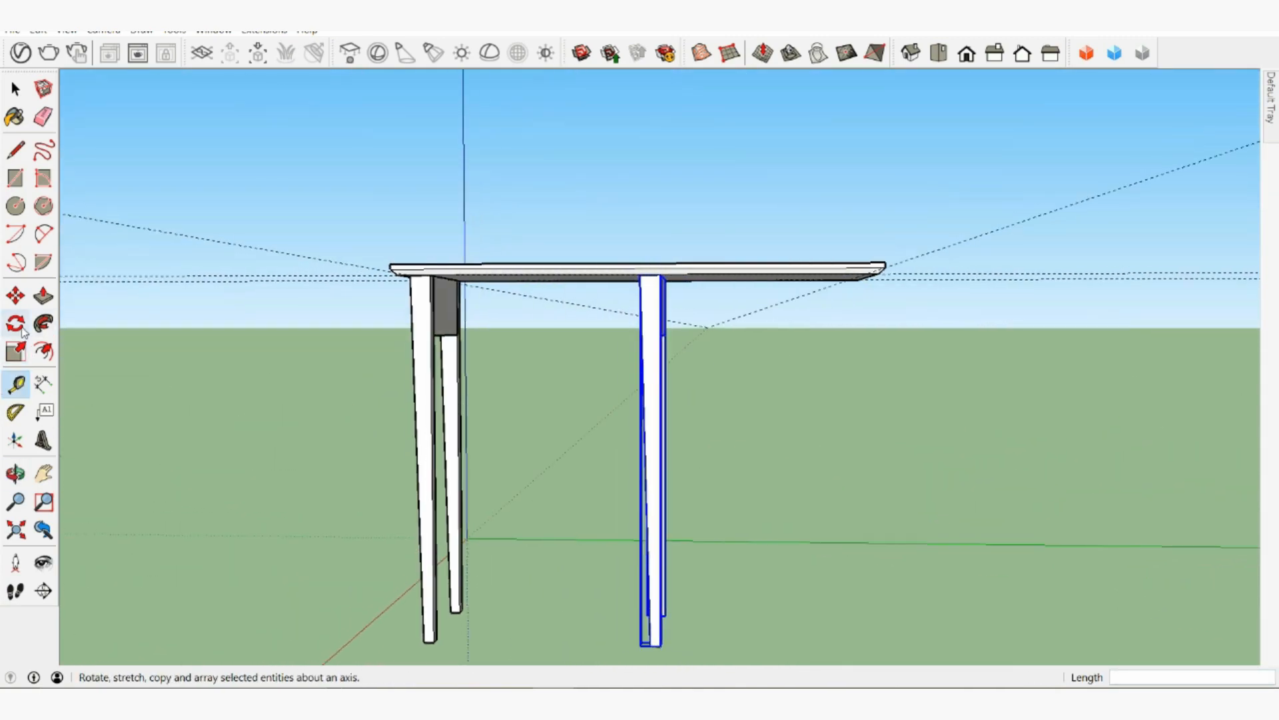
click(15, 351)
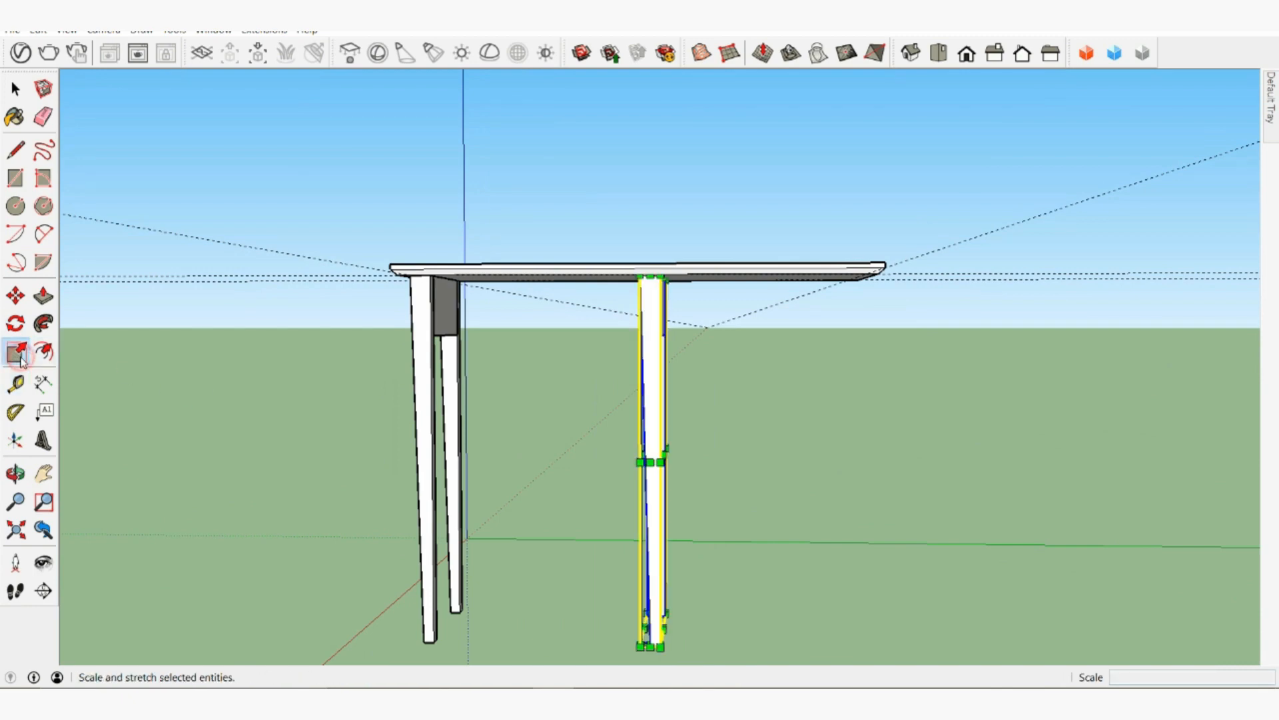
middle_drag(745, 503, 767, 487)
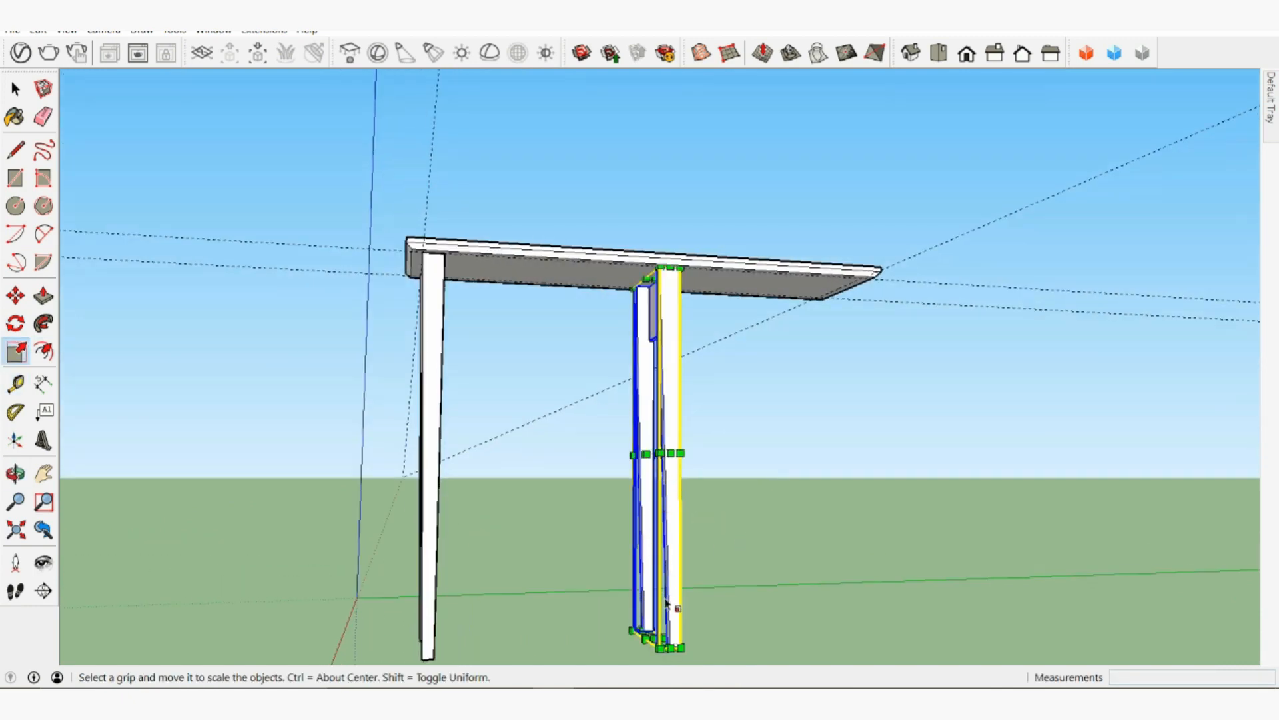
drag(661, 647, 716, 609)
middle_drag(719, 605, 688, 589)
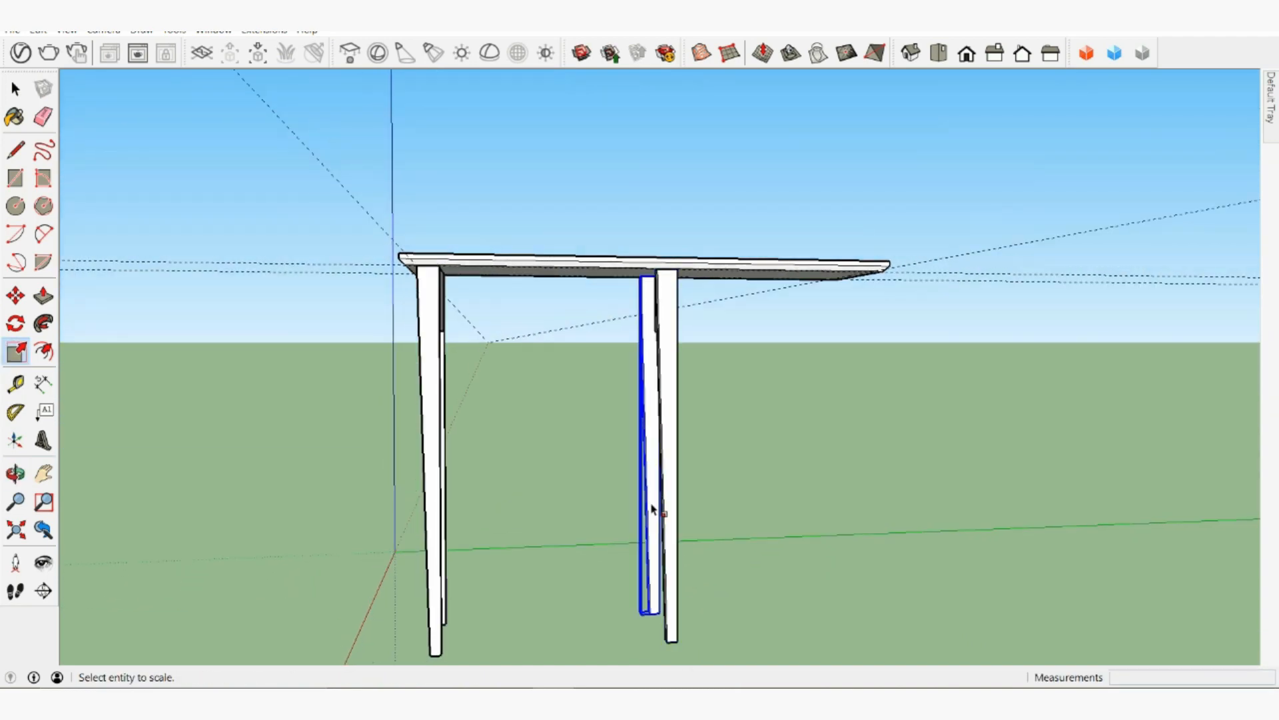
scroll(649, 486, up, 5)
scroll(666, 470, down, 5)
scroll(740, 506, down, 2)
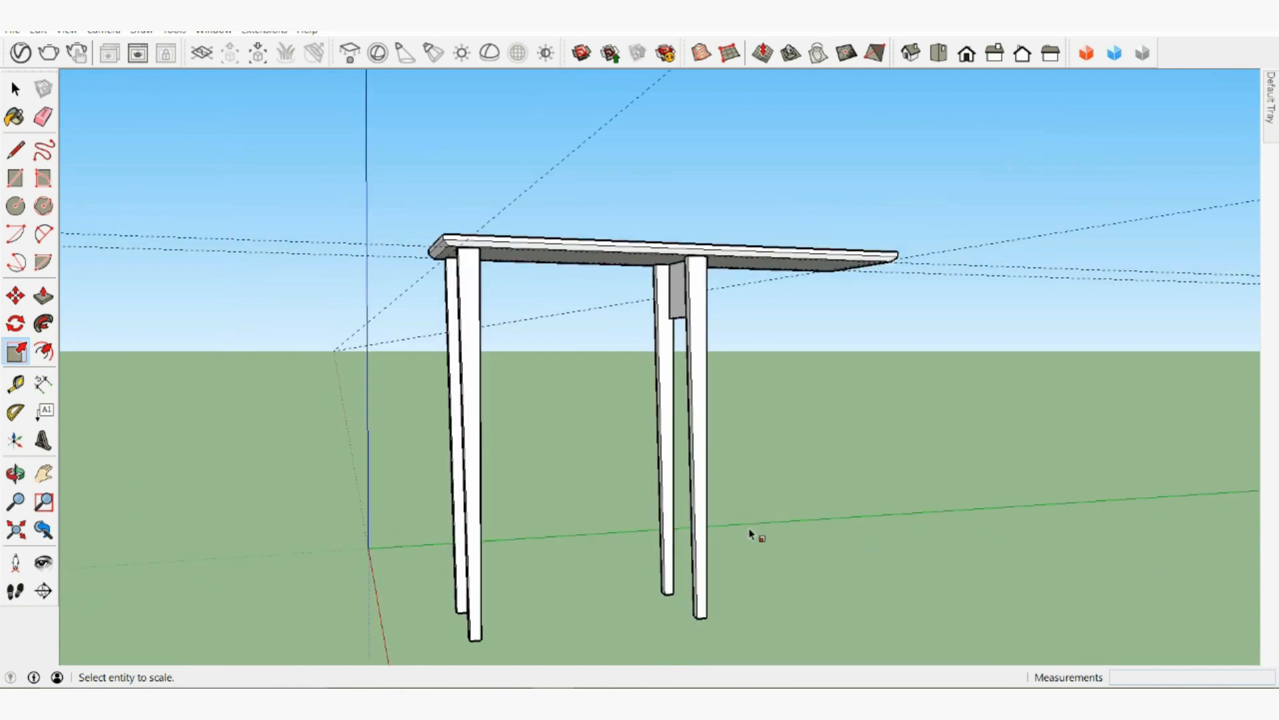
Step: Try scaling the copied legs and end panel along the green axis, first to -1.00 and again to 3.12
click(16, 89)
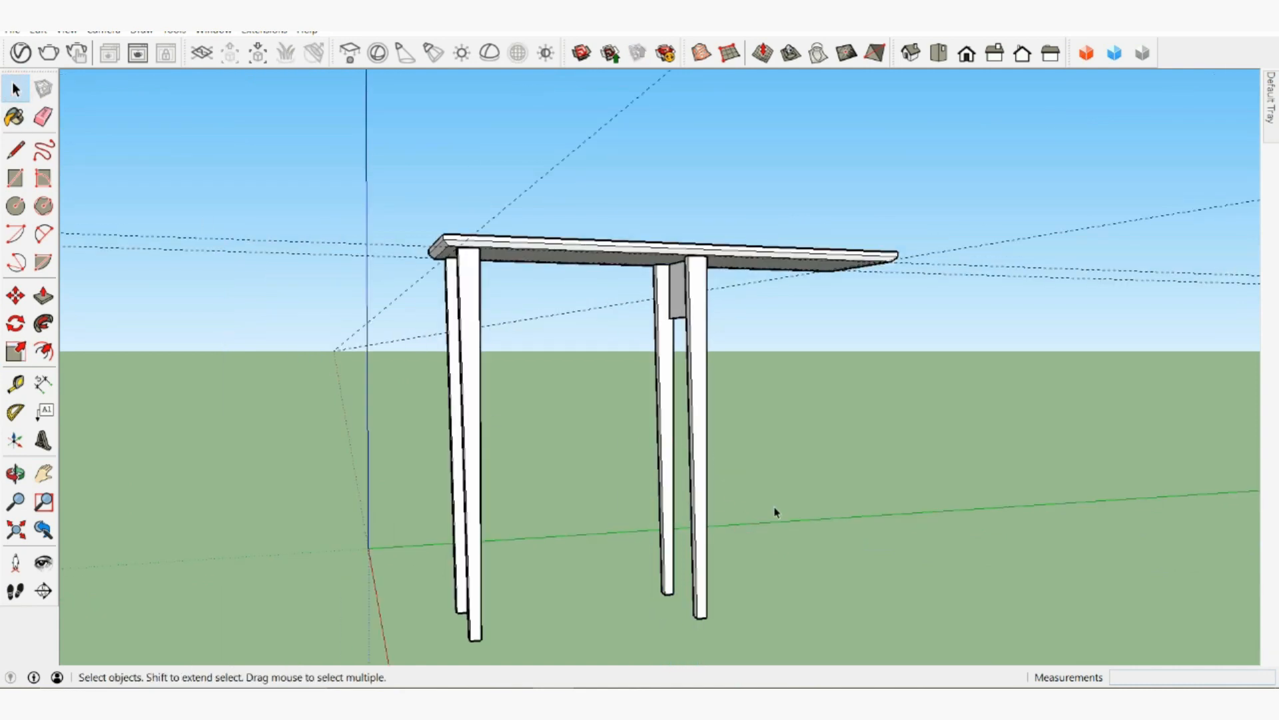
drag(619, 313, 617, 311)
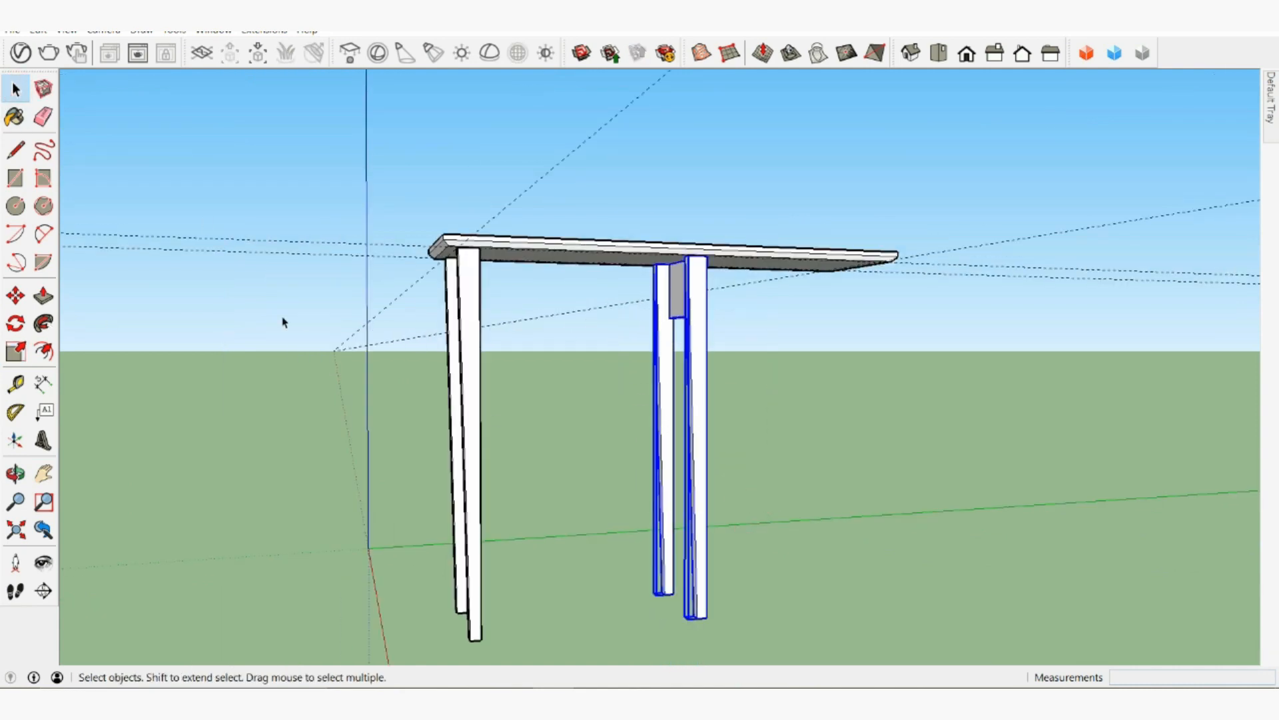
click(16, 351)
middle_drag(894, 457, 603, 428)
scroll(709, 468, up, 4)
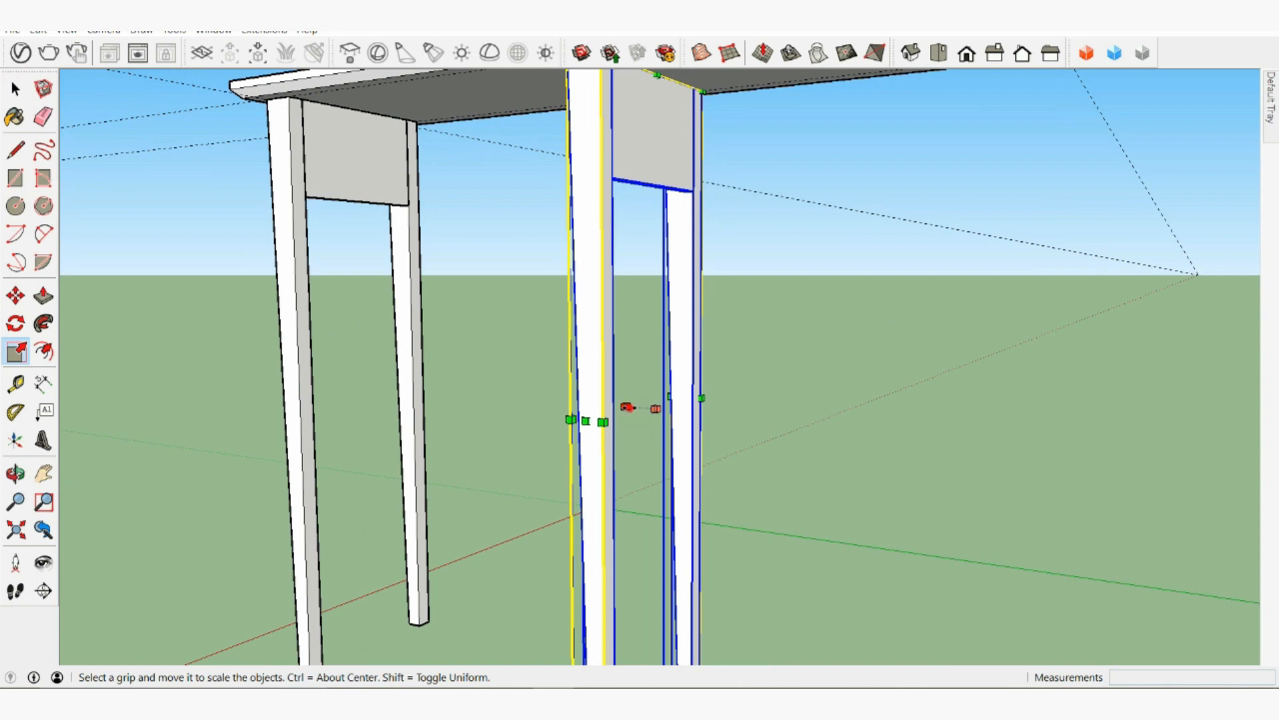
drag(628, 407, 687, 411)
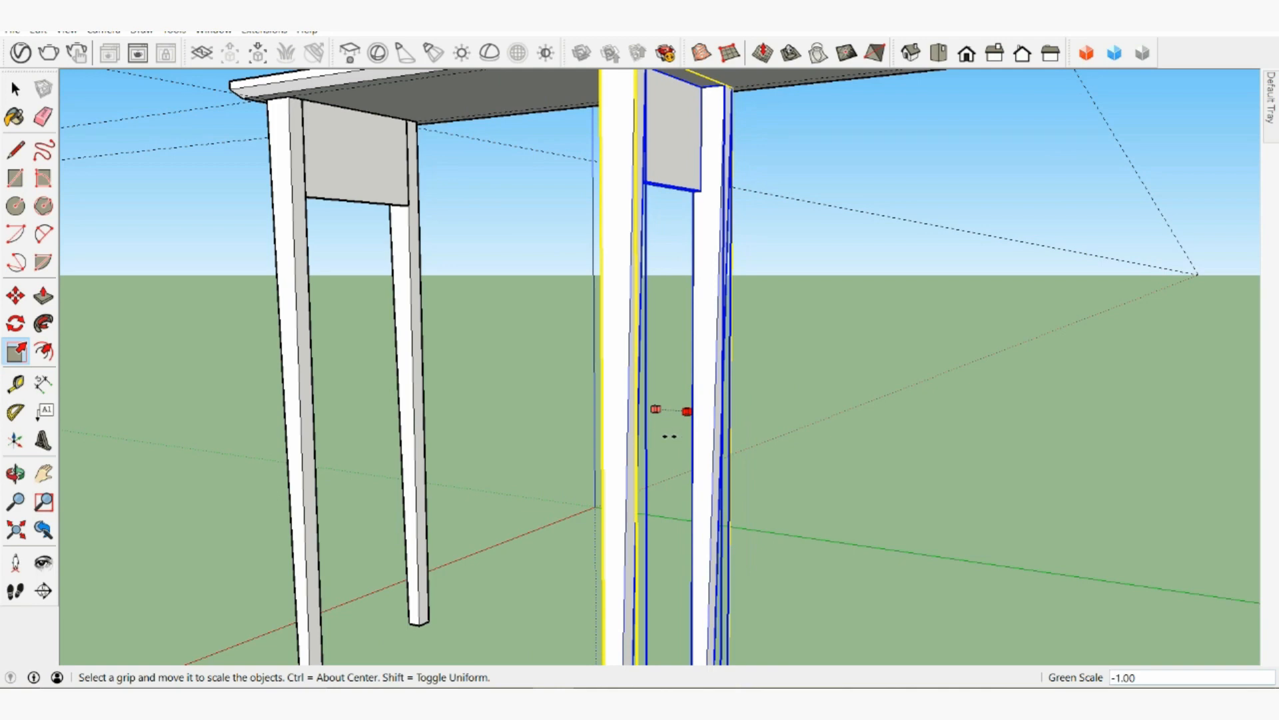
drag(687, 411, 563, 447)
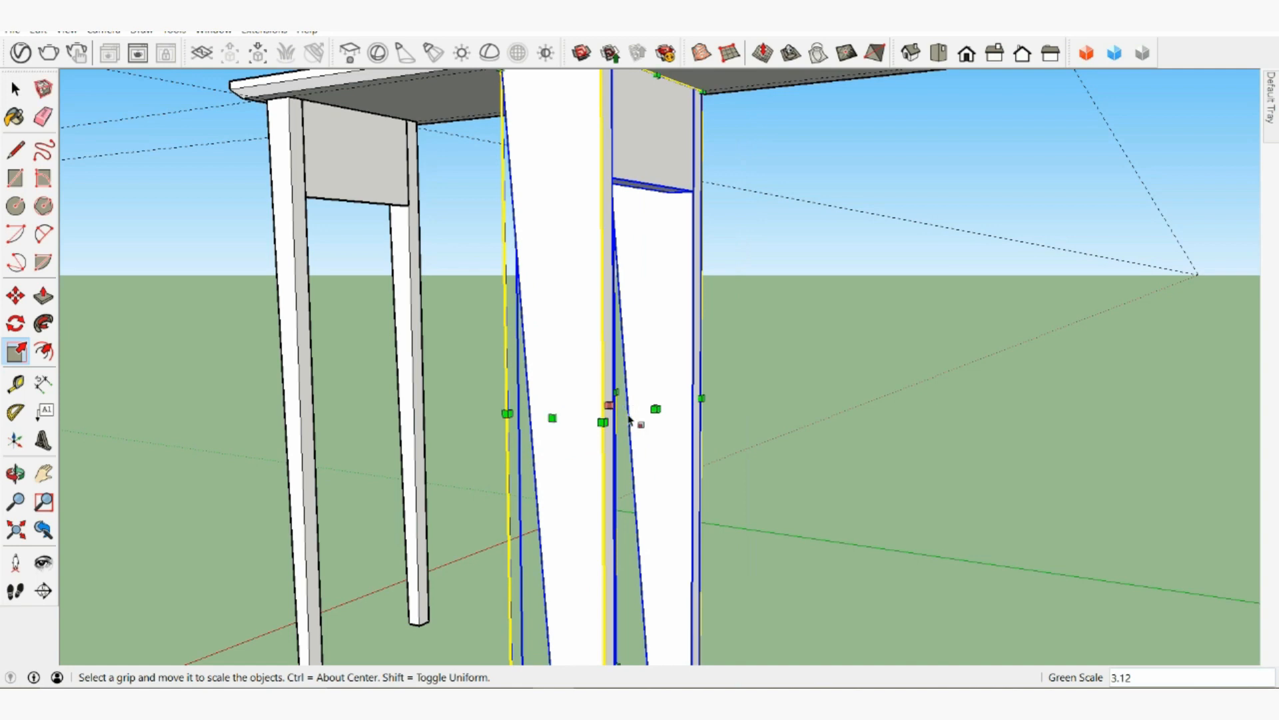
Step: Delete the stretched leg assembly copy, and undo the deletion and the trial scaling
key(Delete)
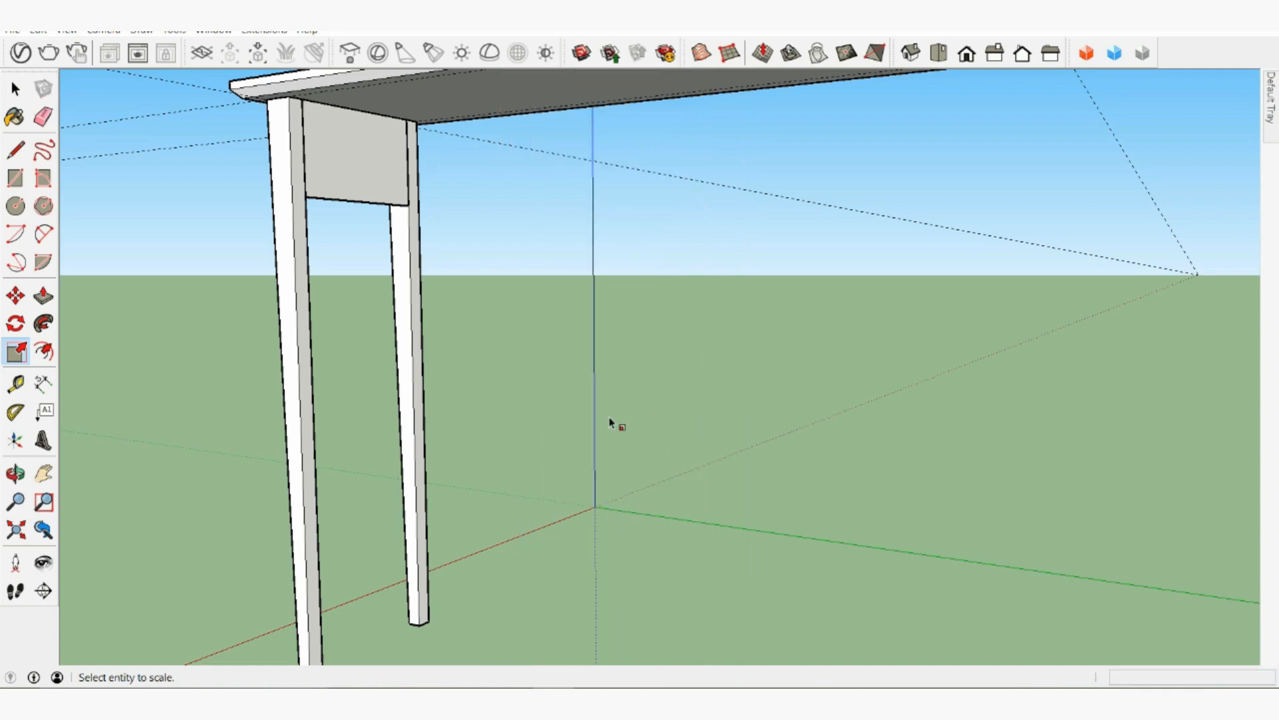
key(ctrl+z)
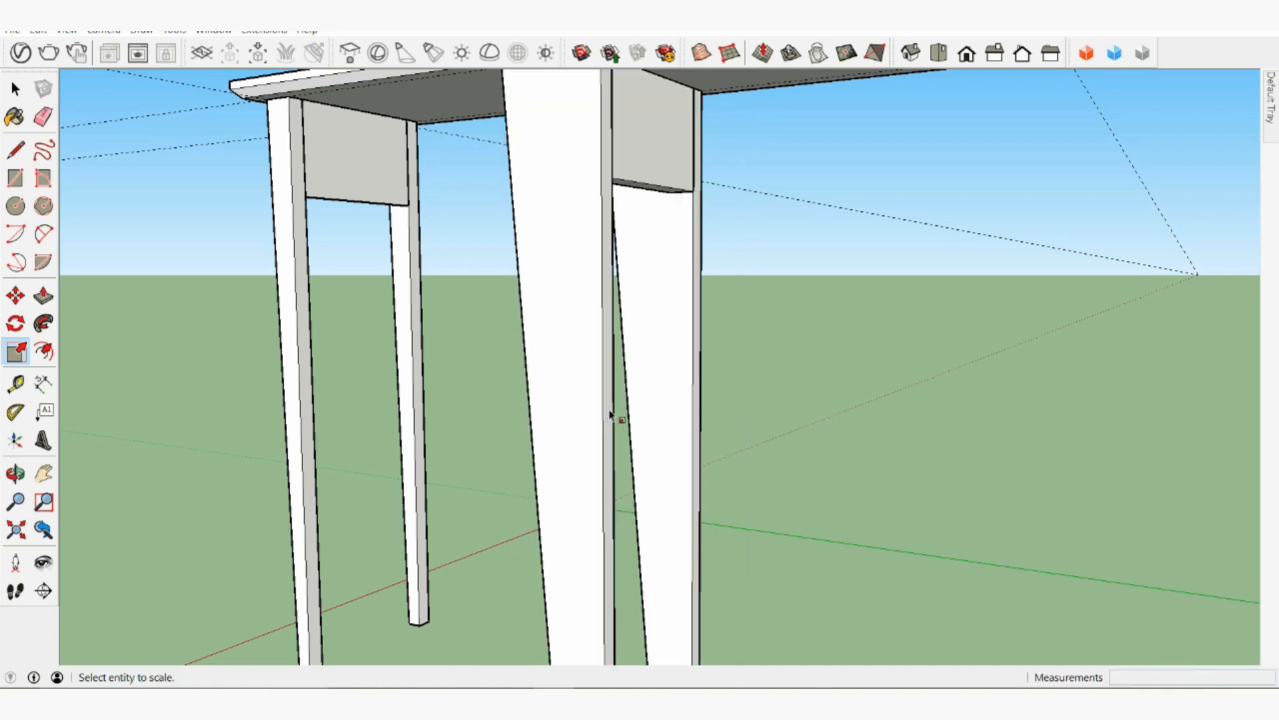
scroll(630, 405, down, 2)
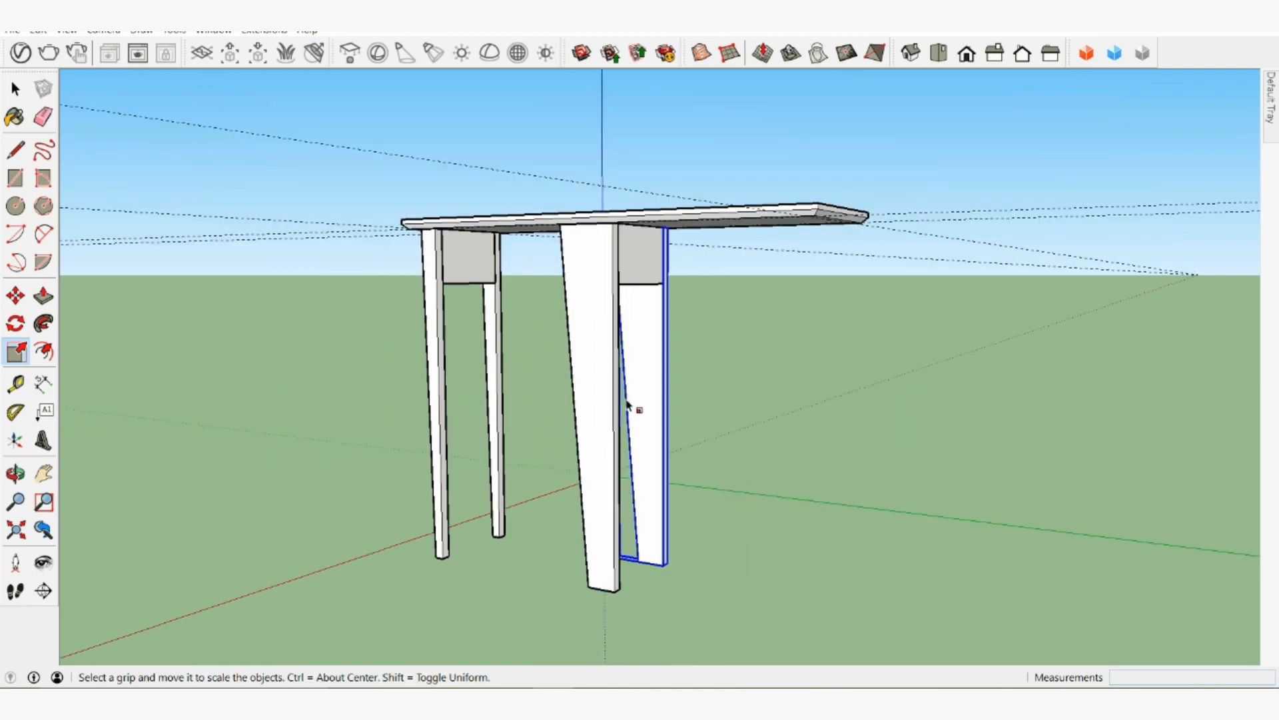
scroll(631, 399, up, 4)
middle_drag(636, 405, 639, 407)
scroll(614, 412, down, 4)
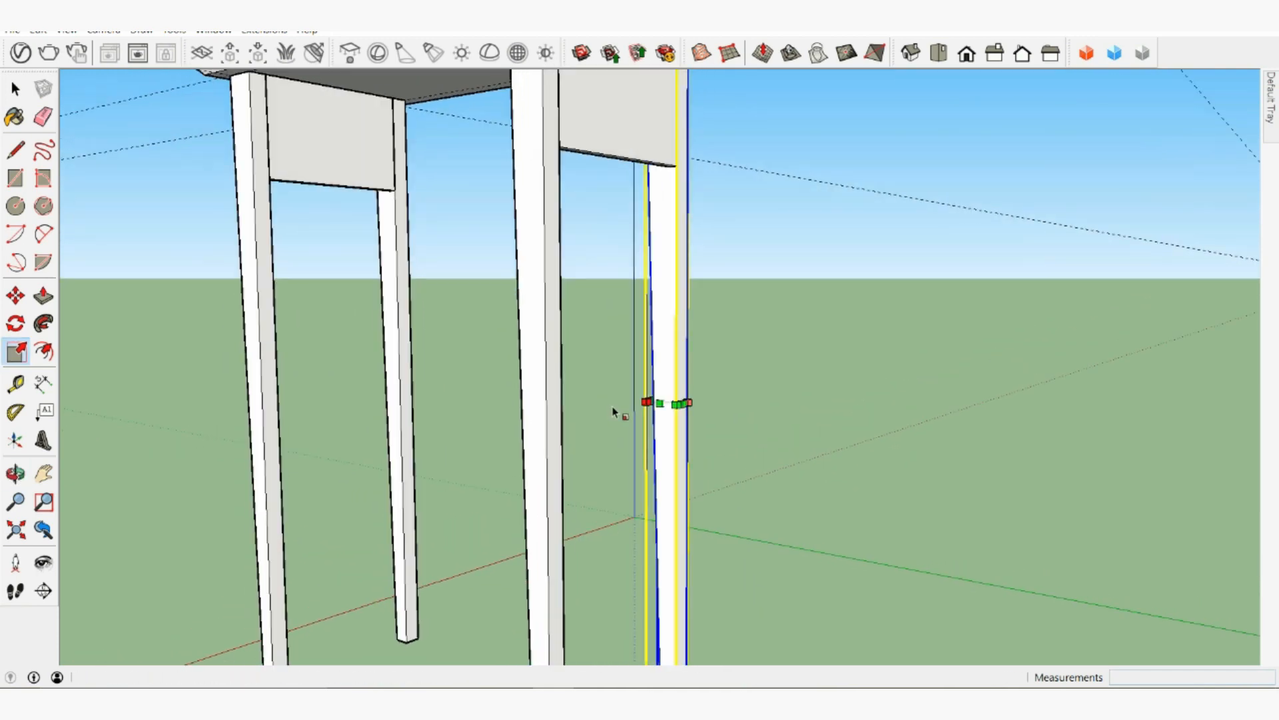
Step: Mirror the copied legs and end panel along the green axis with the Scale tool
key(space)
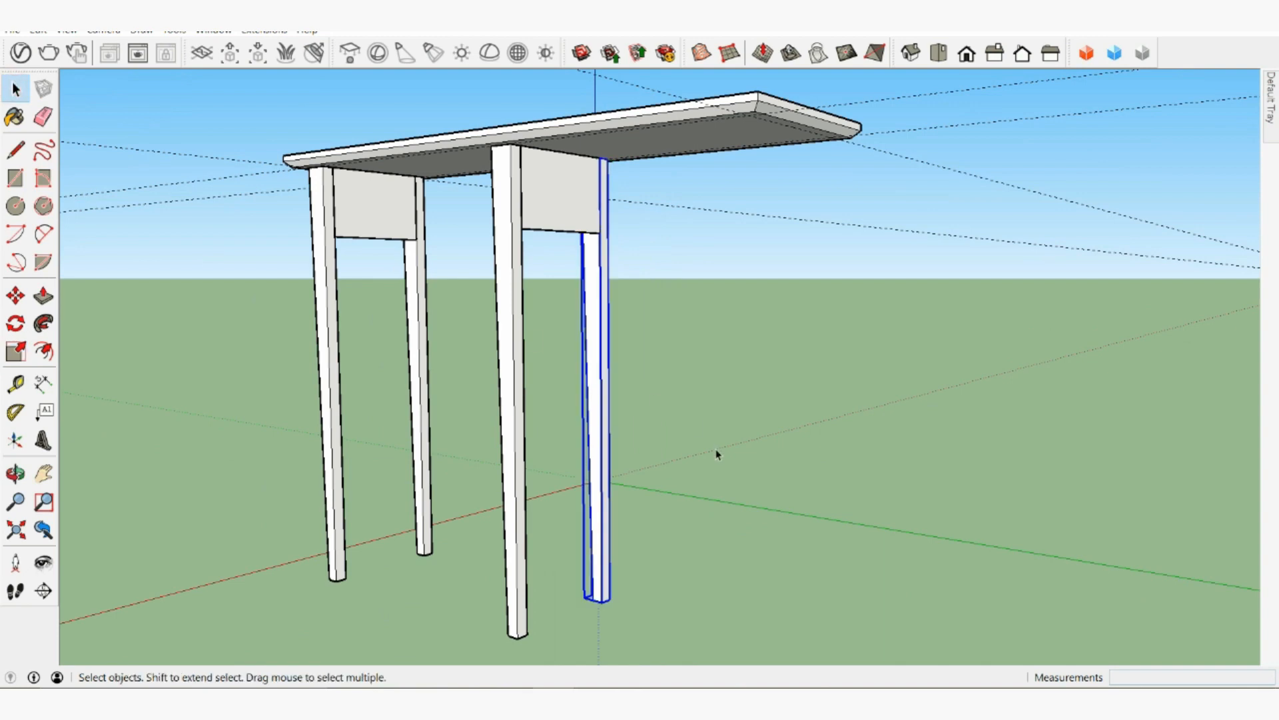
click(491, 228)
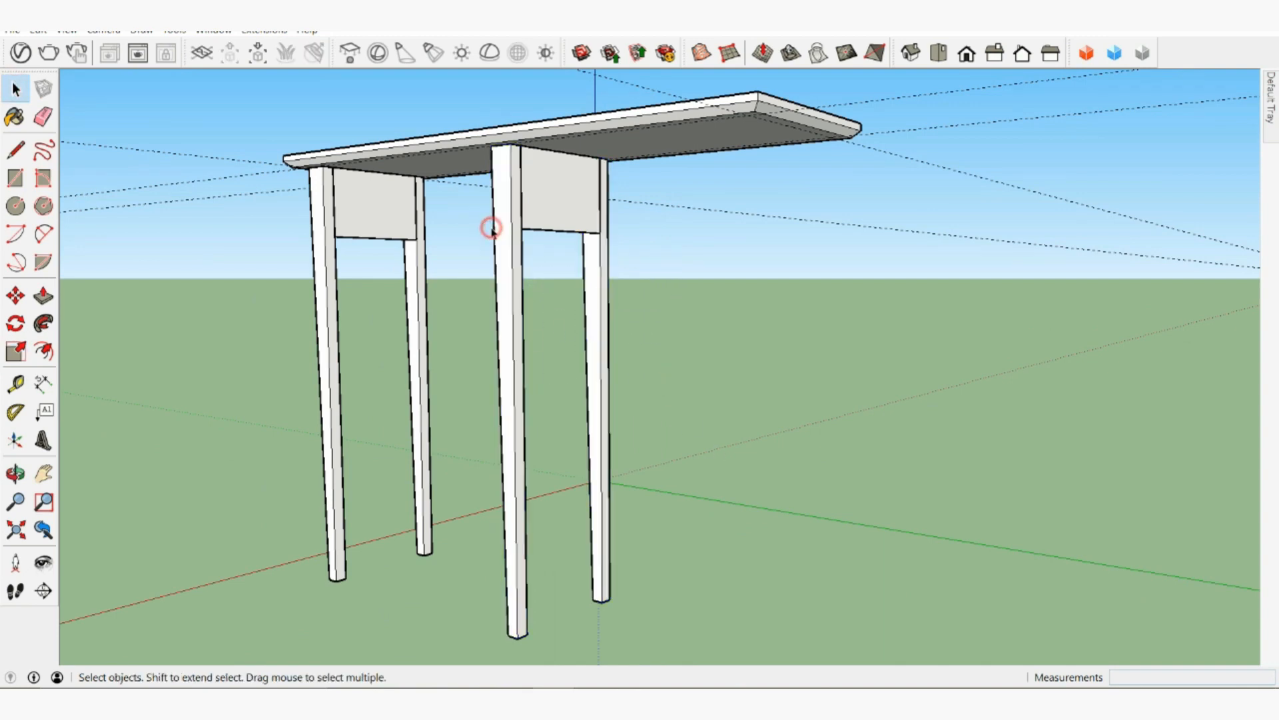
drag(581, 291, 477, 228)
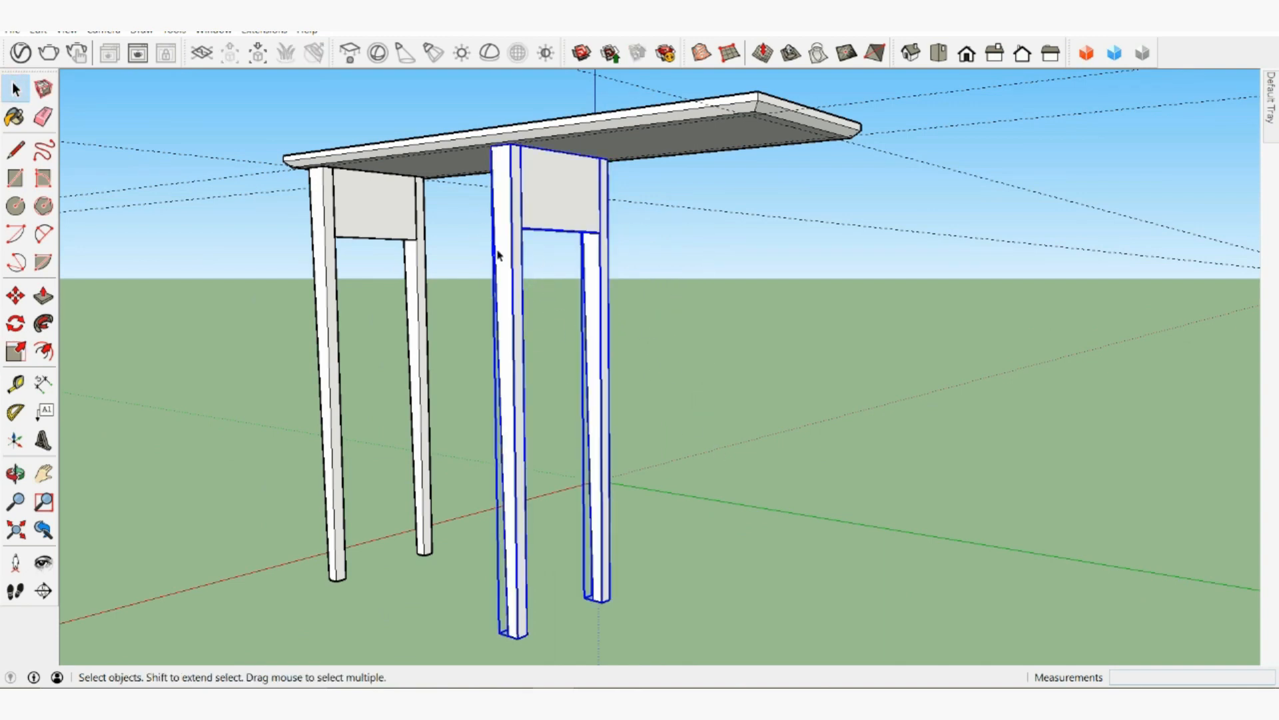
click(16, 352)
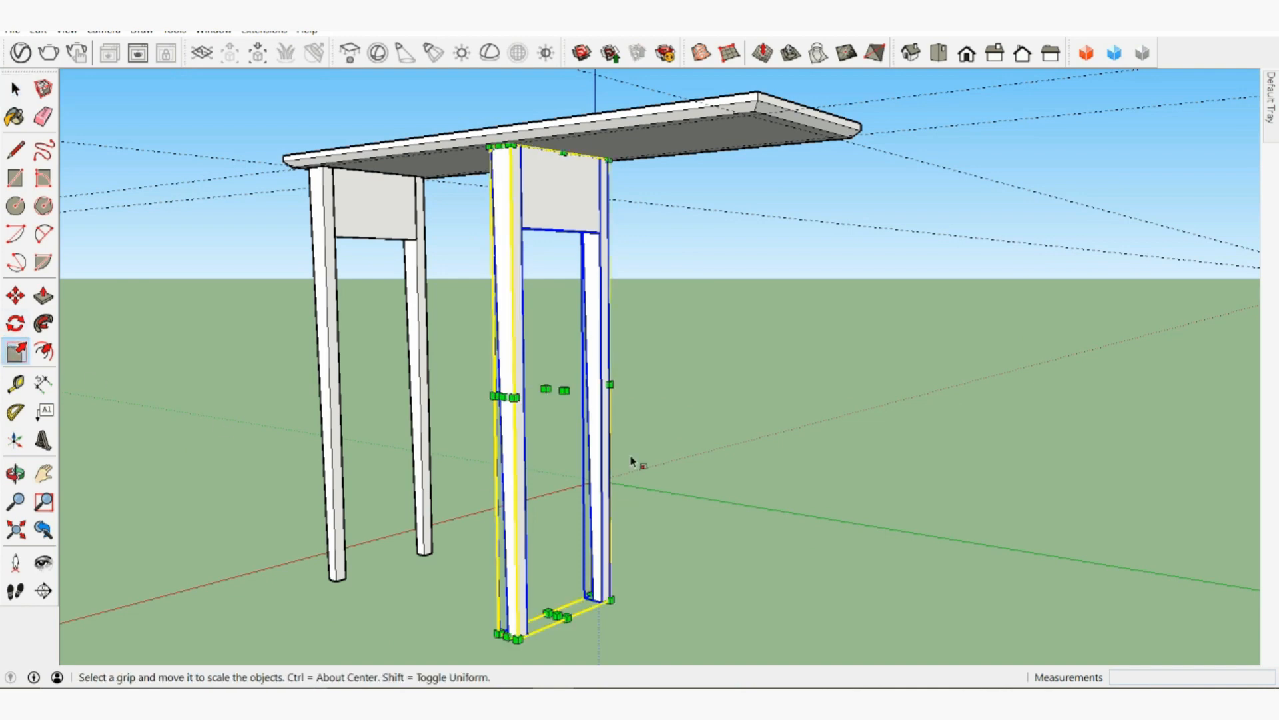
drag(545, 390, 586, 400)
Step: Move the mirrored legs and end panel from the leg's top corner to the guide intersection under the tabletop's far end
middle_drag(586, 400, 831, 360)
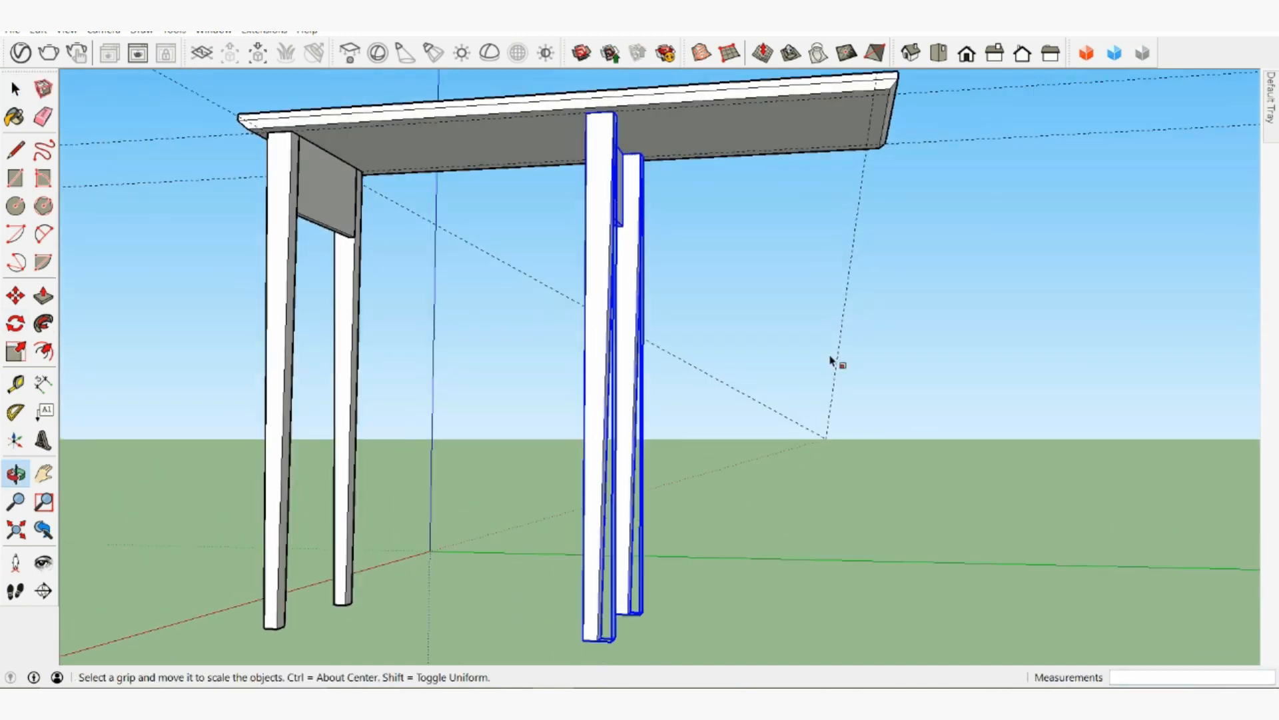
click(16, 295)
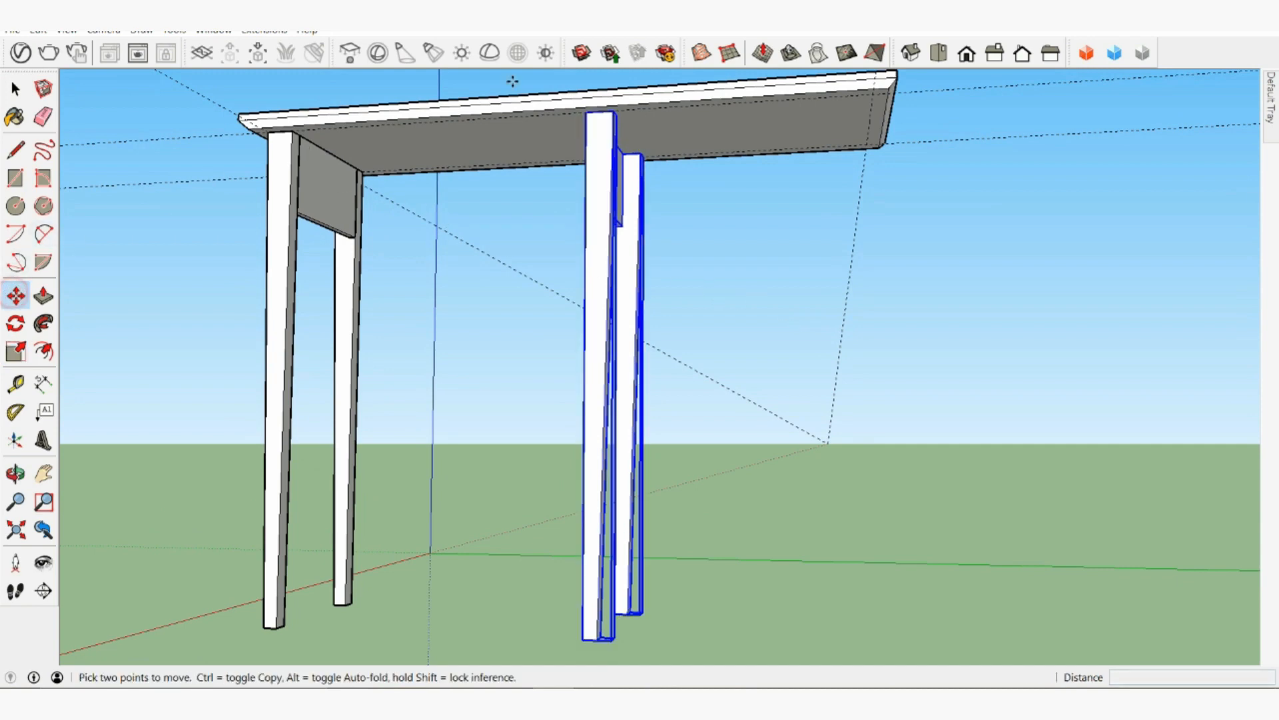
scroll(620, 112, up, 3)
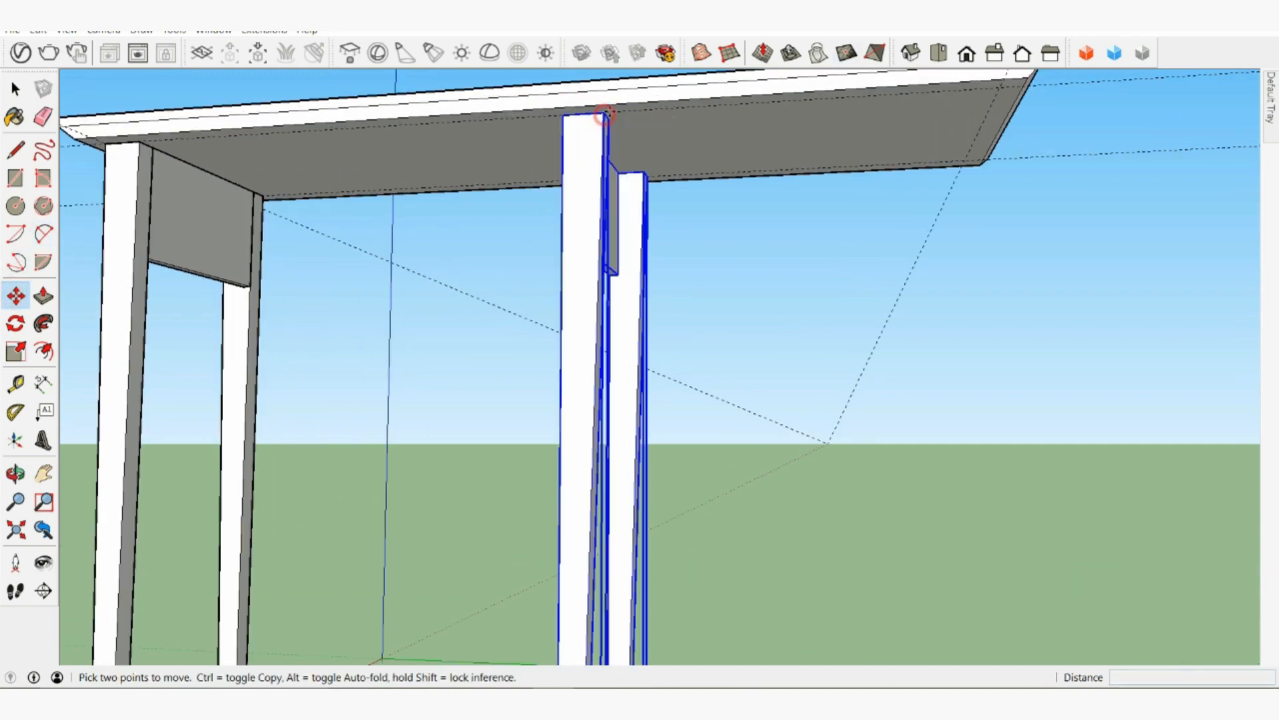
click(605, 115)
click(1001, 87)
middle_drag(1001, 88, 637, 146)
scroll(637, 146, down, 3)
click(16, 88)
click(168, 146)
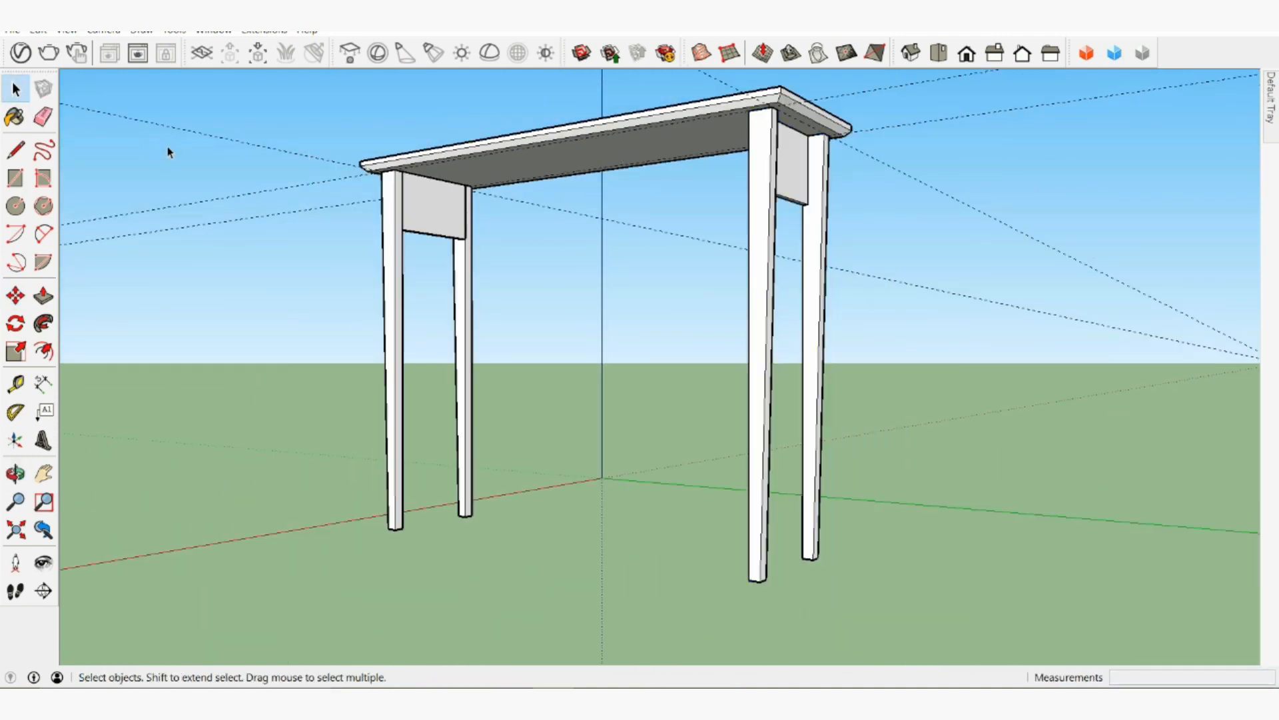
Step: Draw a 0.5" by 6" rectangle on the leg's inner face, starting at the top corner beside the end panel
click(16, 178)
scroll(536, 132, up, 3)
middle_drag(543, 127, 363, 233)
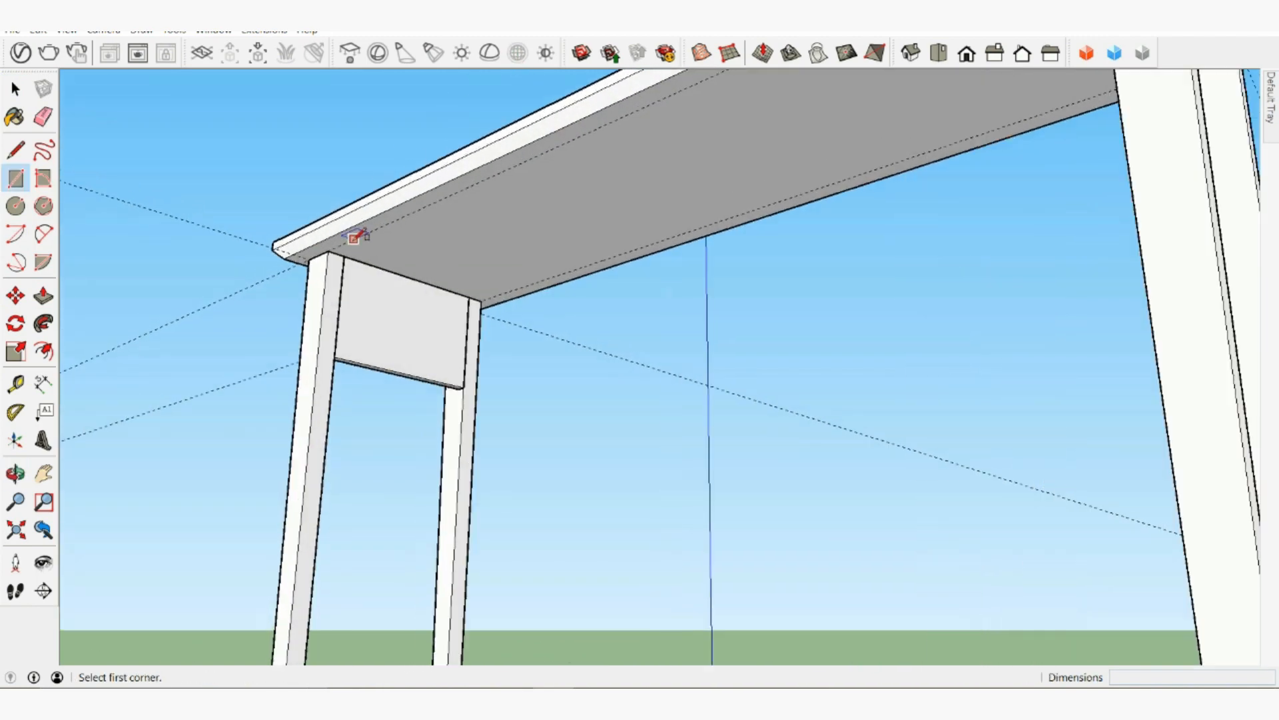
scroll(349, 257, up, 2)
click(343, 260)
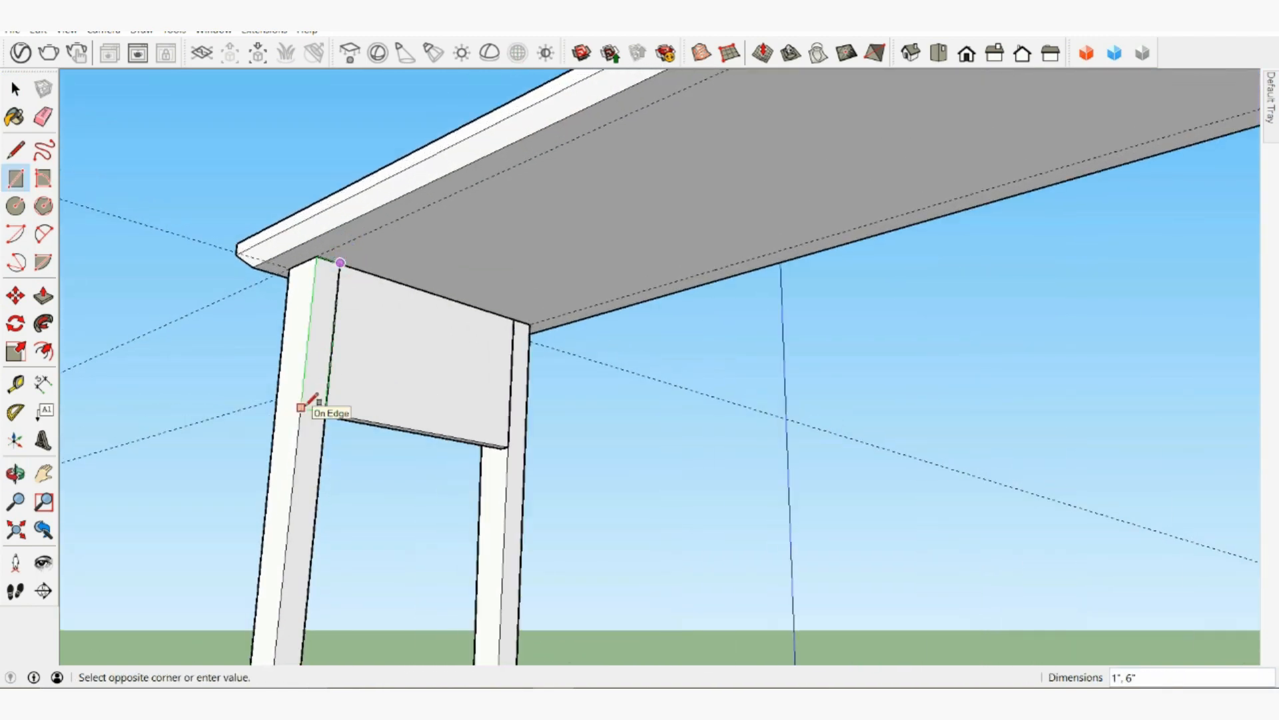
text(0.5",6")
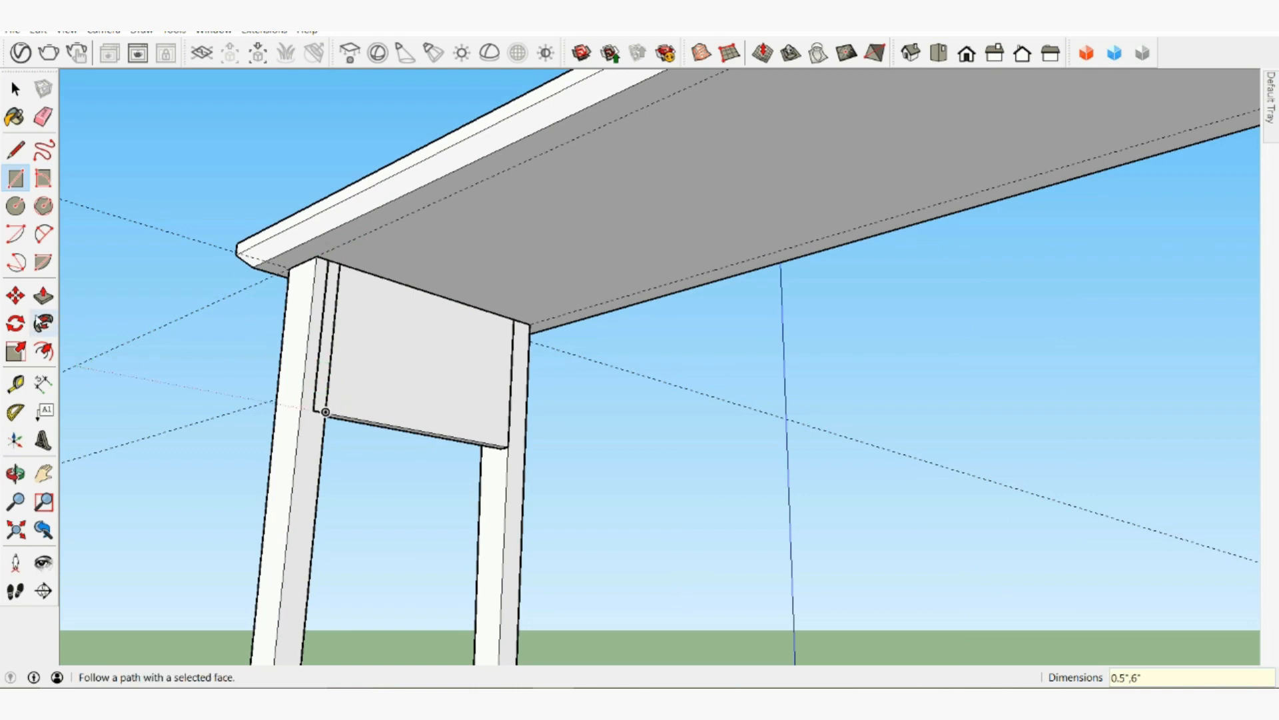
key(Return)
Step: Push/Pull the narrow rectangle 3' 5" along the table to meet the opposite leg, forming the front panel
key(p)
click(325, 359)
middle_drag(608, 357, 625, 411)
scroll(468, 304, down, 2)
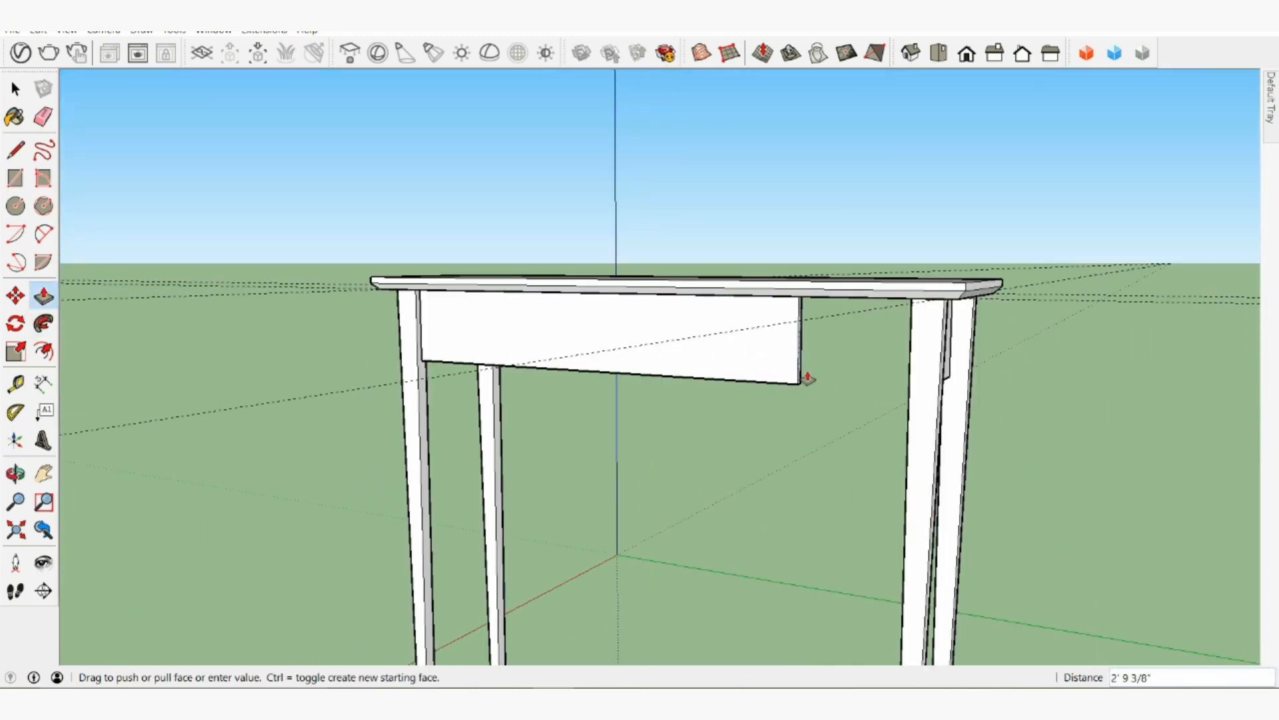
click(908, 416)
scroll(933, 333, up, 2)
middle_drag(936, 322, 760, 427)
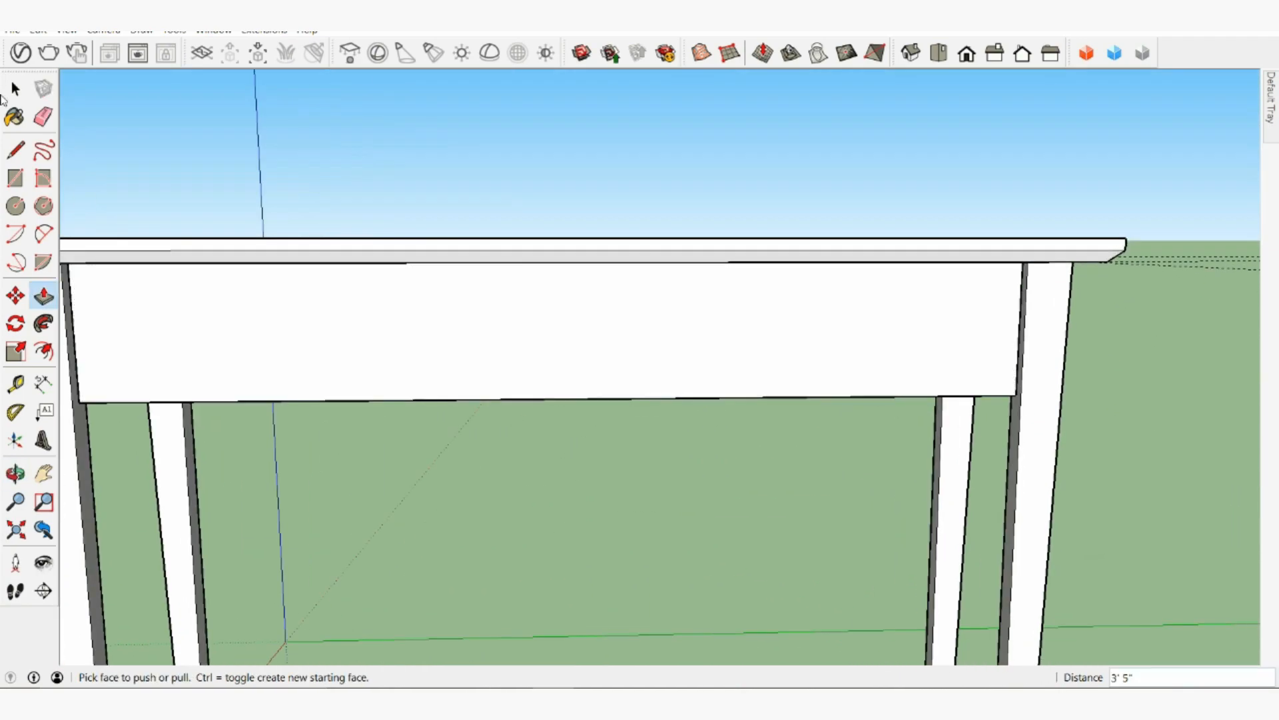
Step: Select the whole front panel and make it a component named "Table front"
click(14, 87)
click(487, 328)
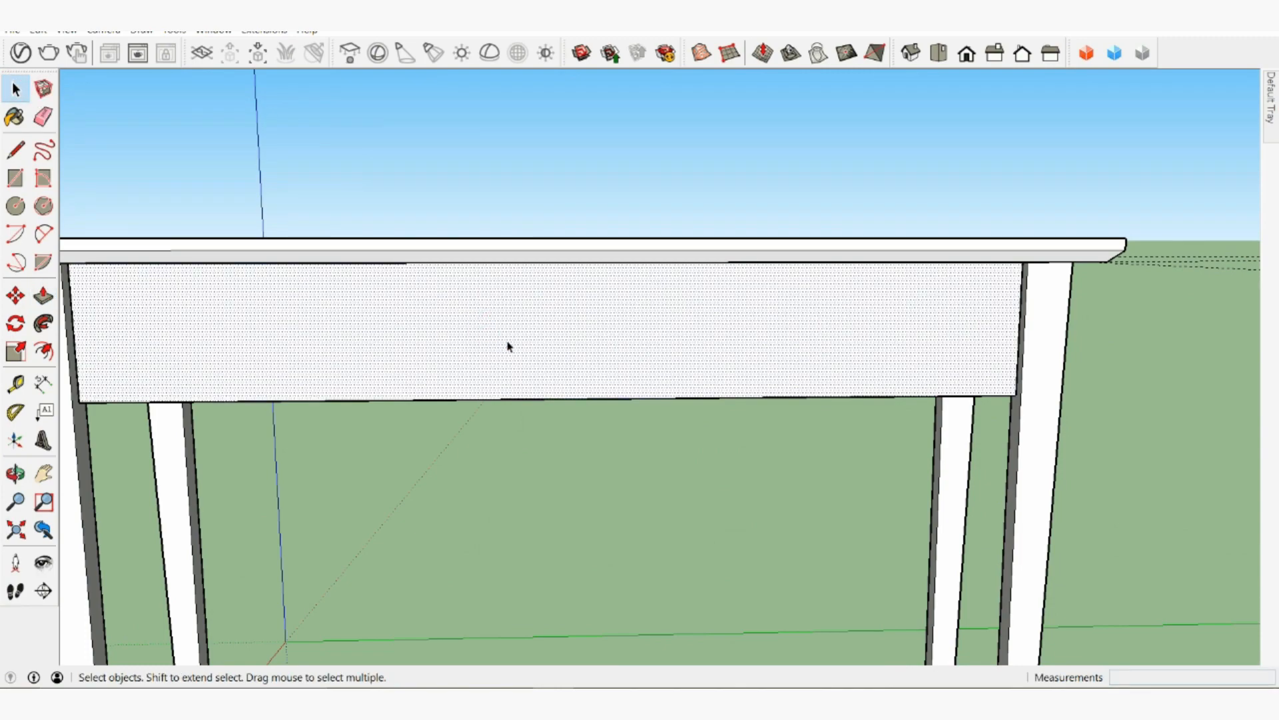
middle_drag(512, 346, 553, 360)
right_click(553, 359)
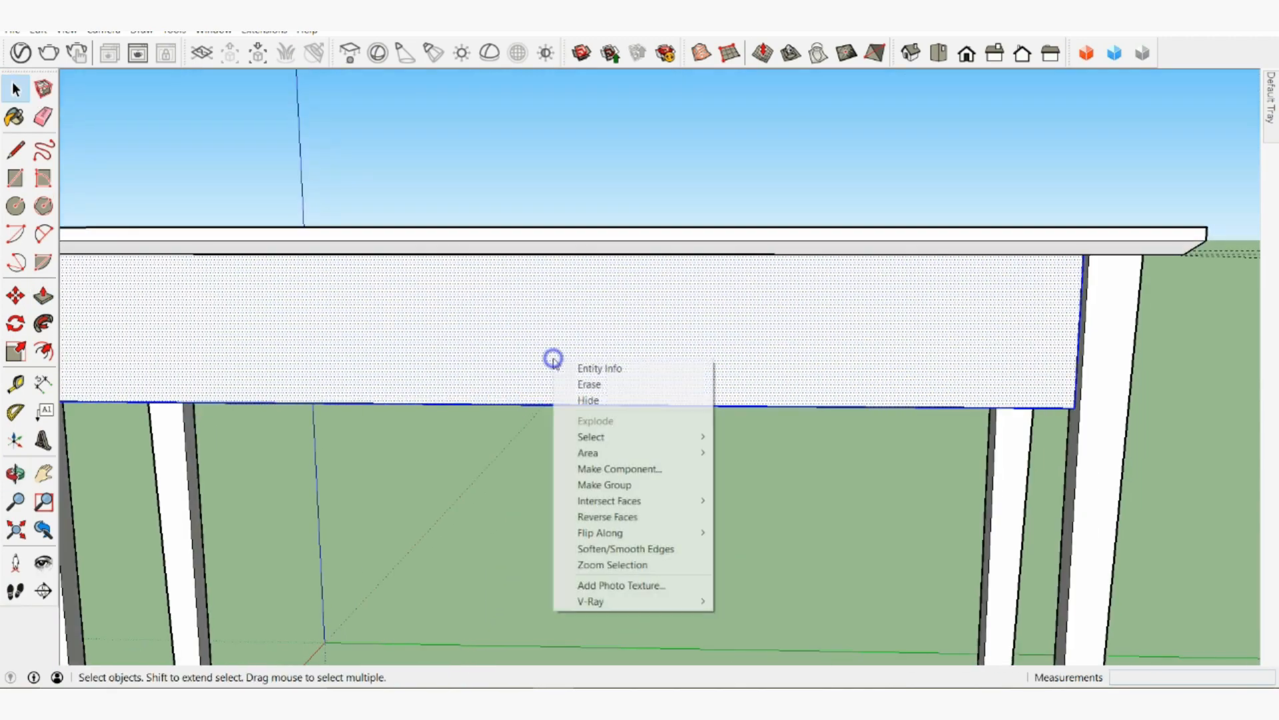
click(620, 470)
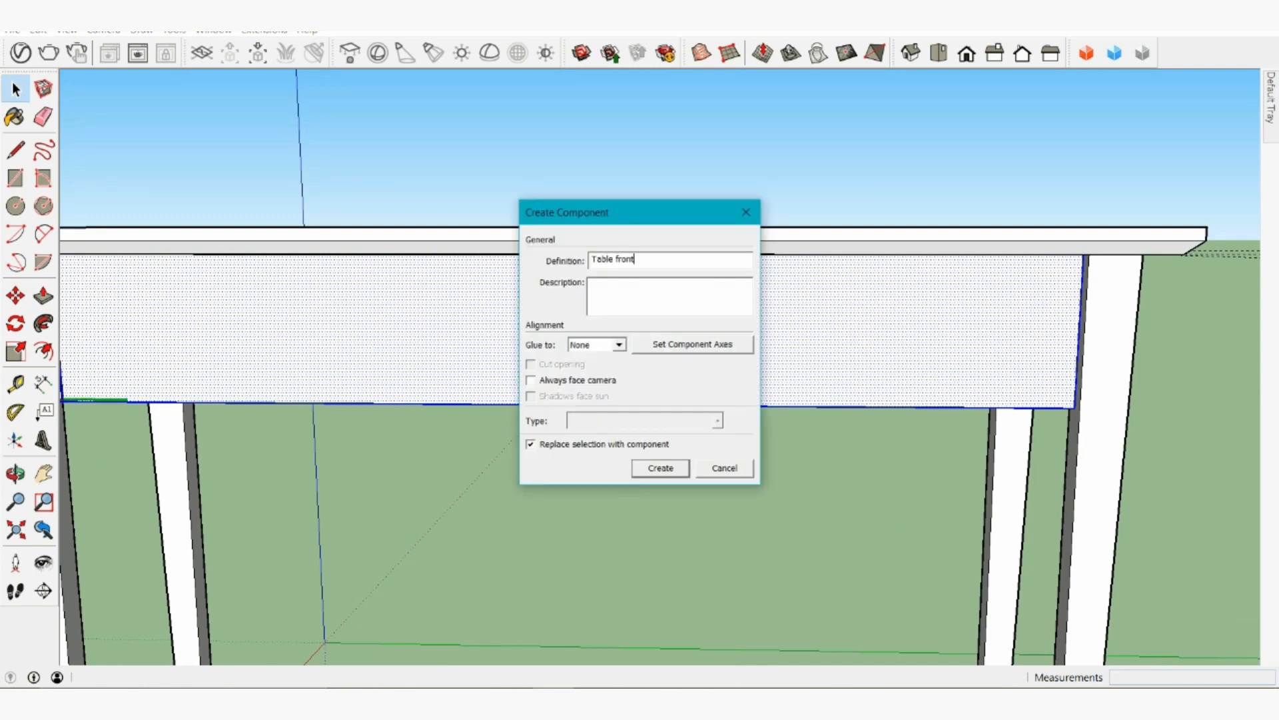
click(661, 469)
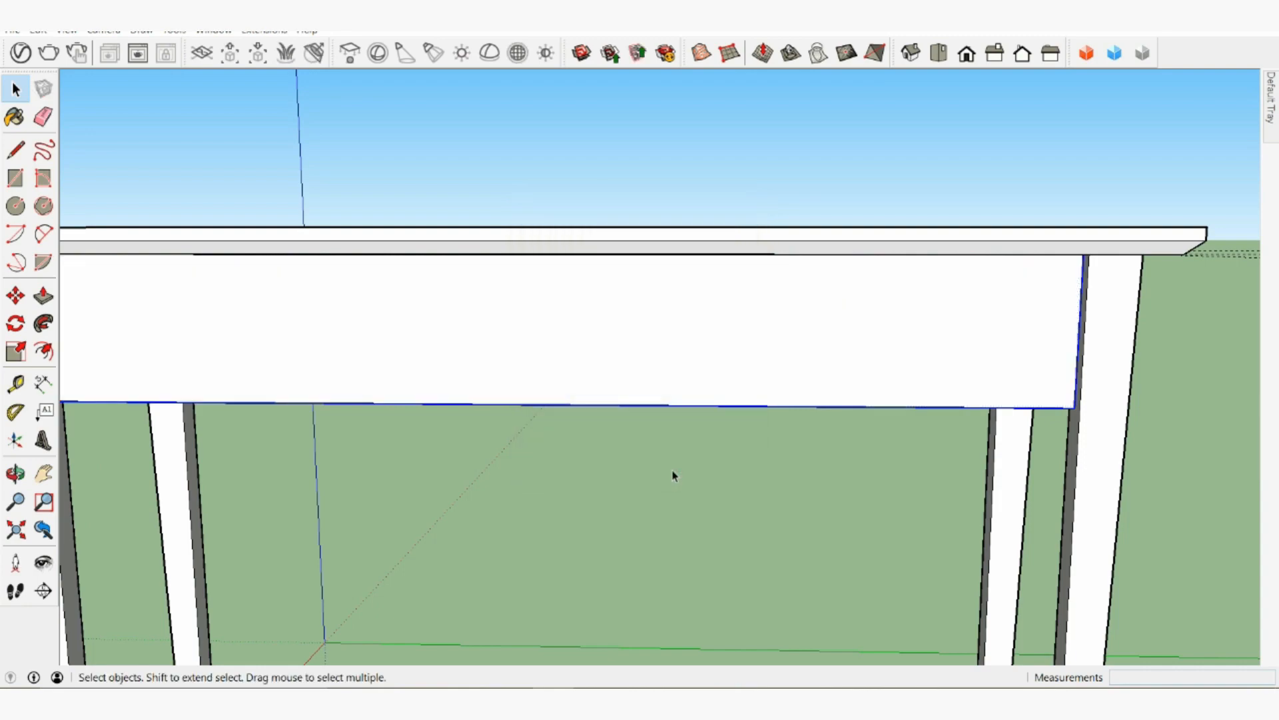
Step: Copy the front panel component 9 1/2" across to the inner corner of the legs on the table's other long side
middle_drag(894, 391, 492, 255)
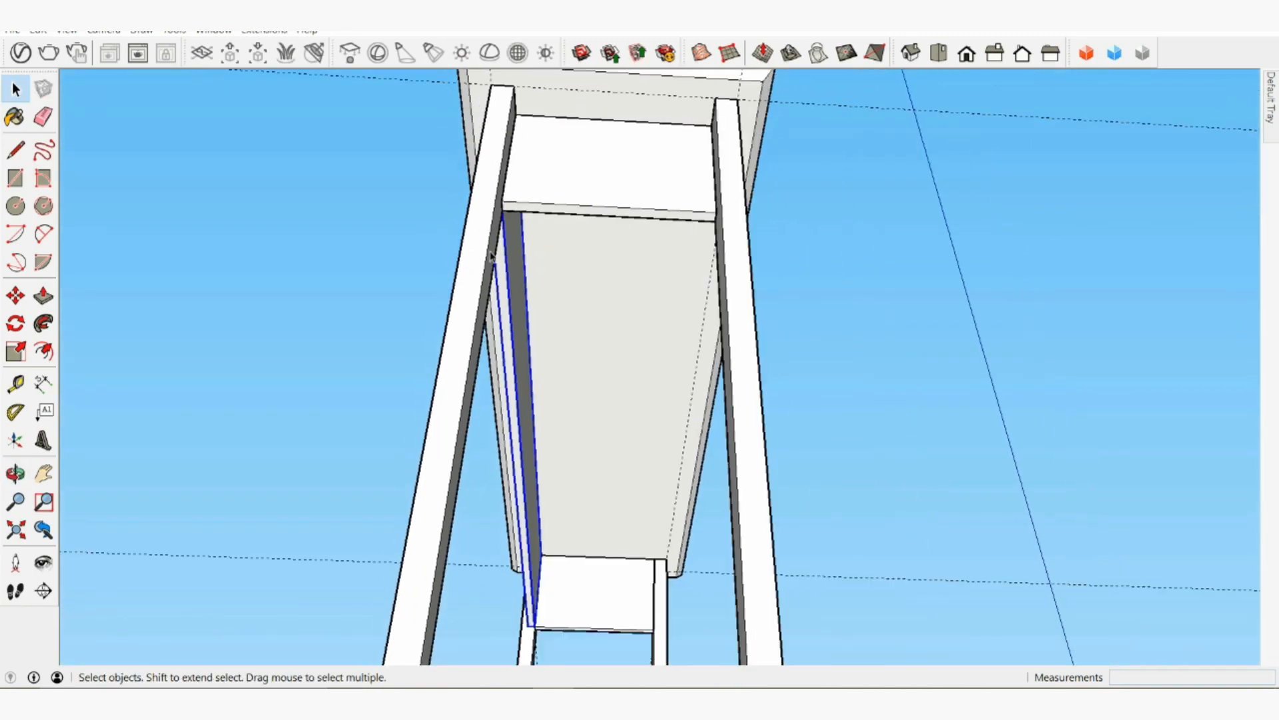
key(m)
middle_drag(563, 586, 483, 591)
scroll(478, 517, up, 3)
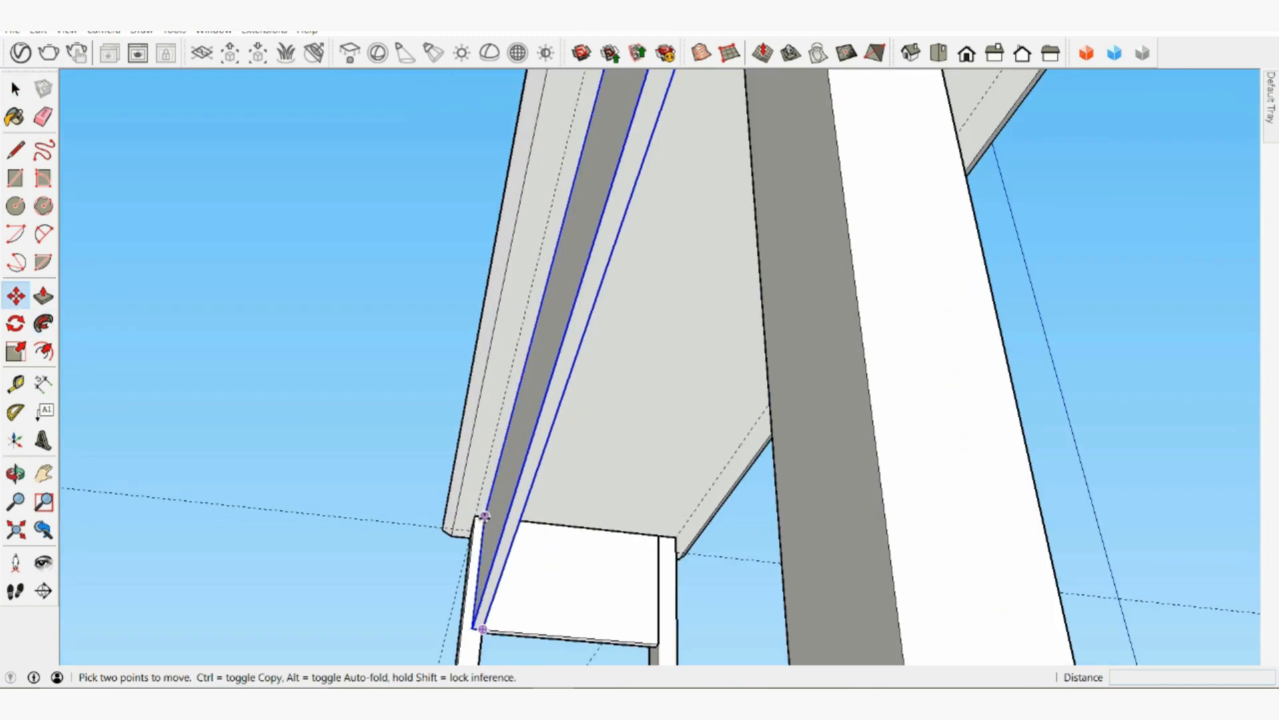
click(485, 518)
click(657, 531)
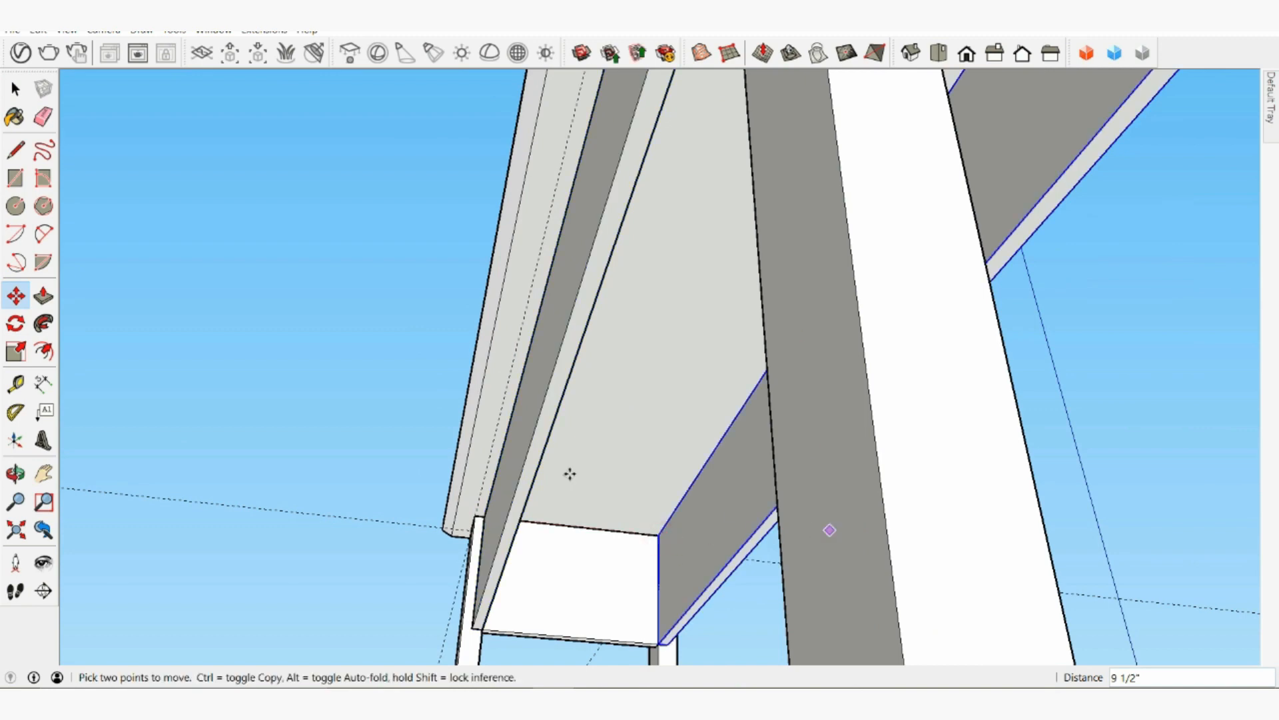
Step: Open the front panel component for editing and add a guide 1" above its bottom edge
middle_drag(569, 471, 622, 451)
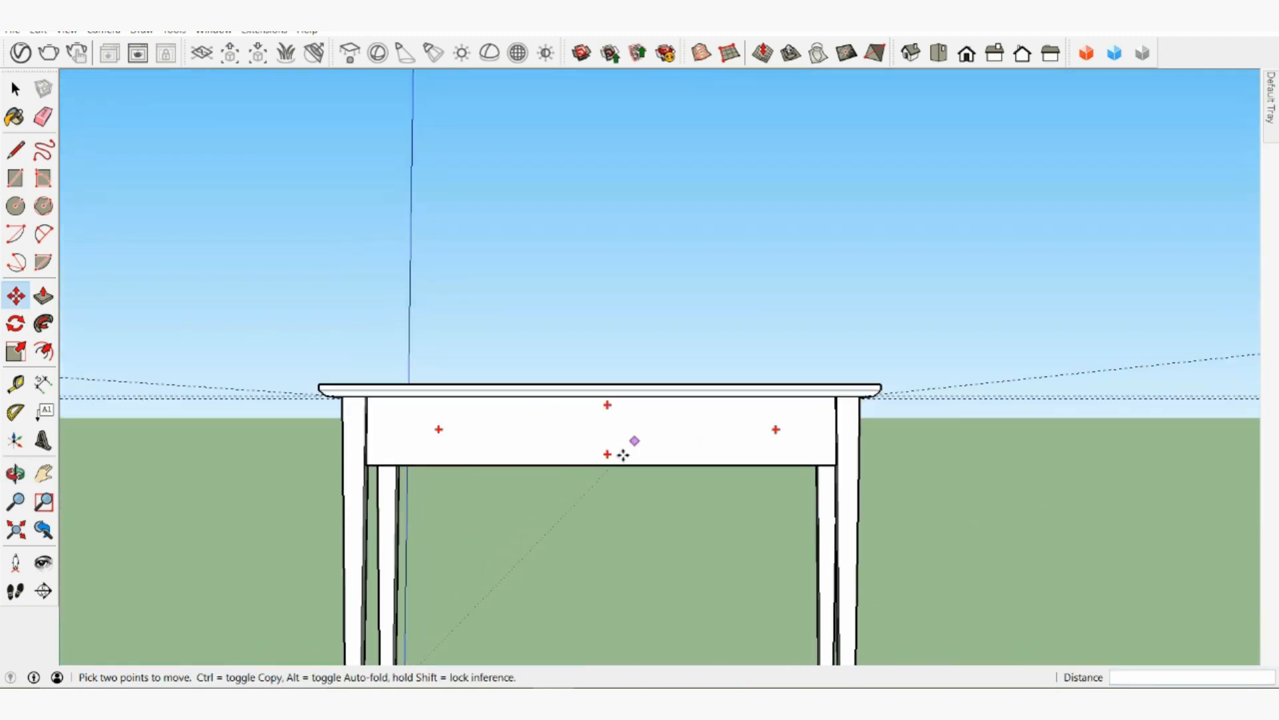
scroll(622, 451, up, 2)
click(17, 88)
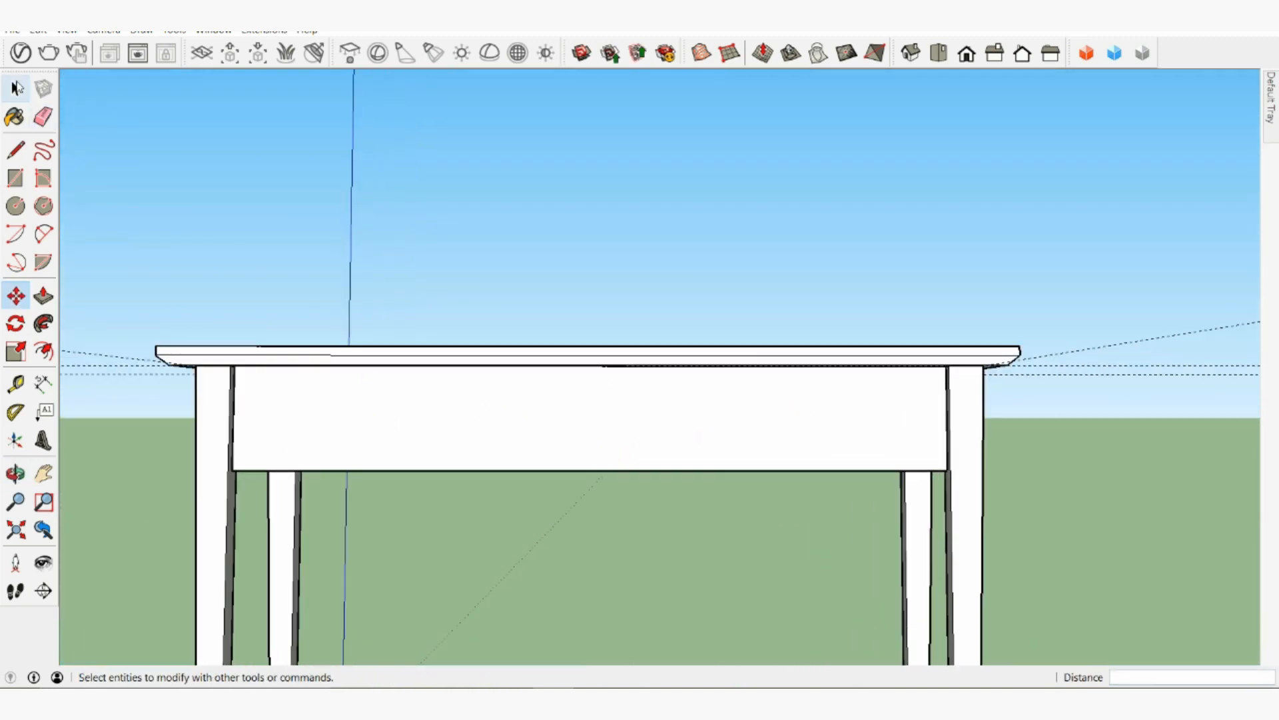
double_click(686, 437)
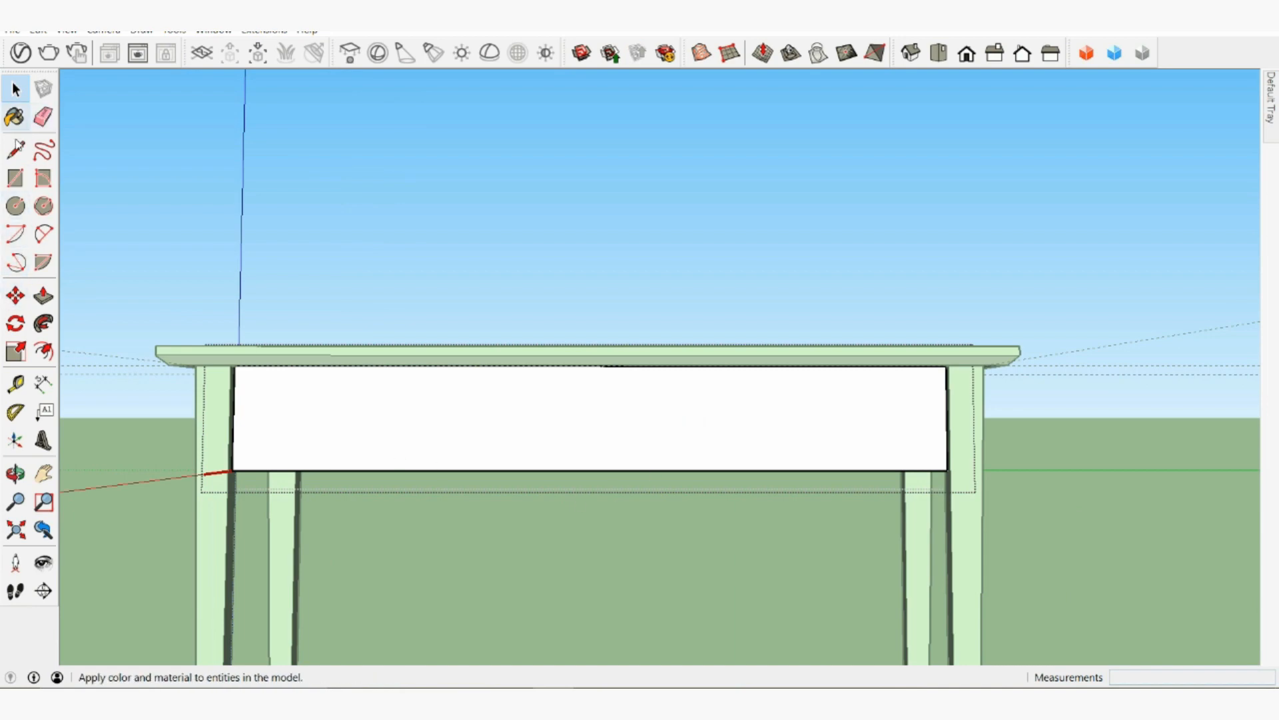
click(16, 384)
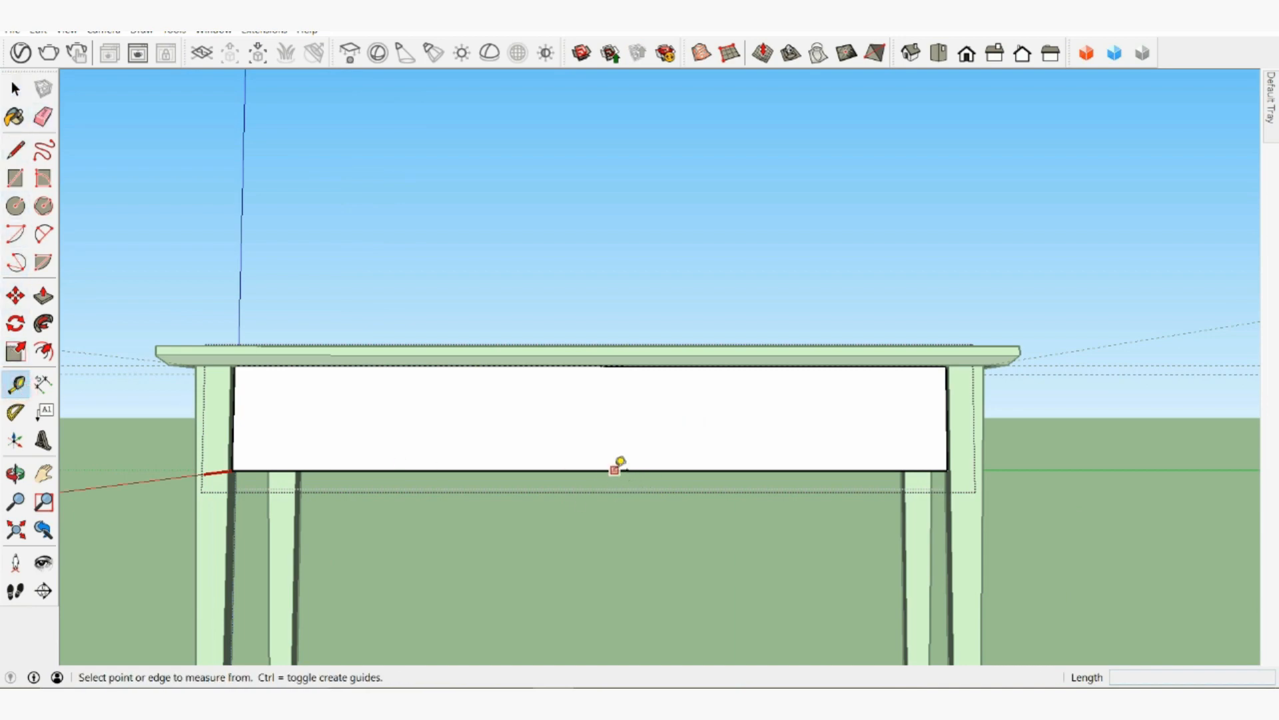
click(615, 470)
click(630, 438)
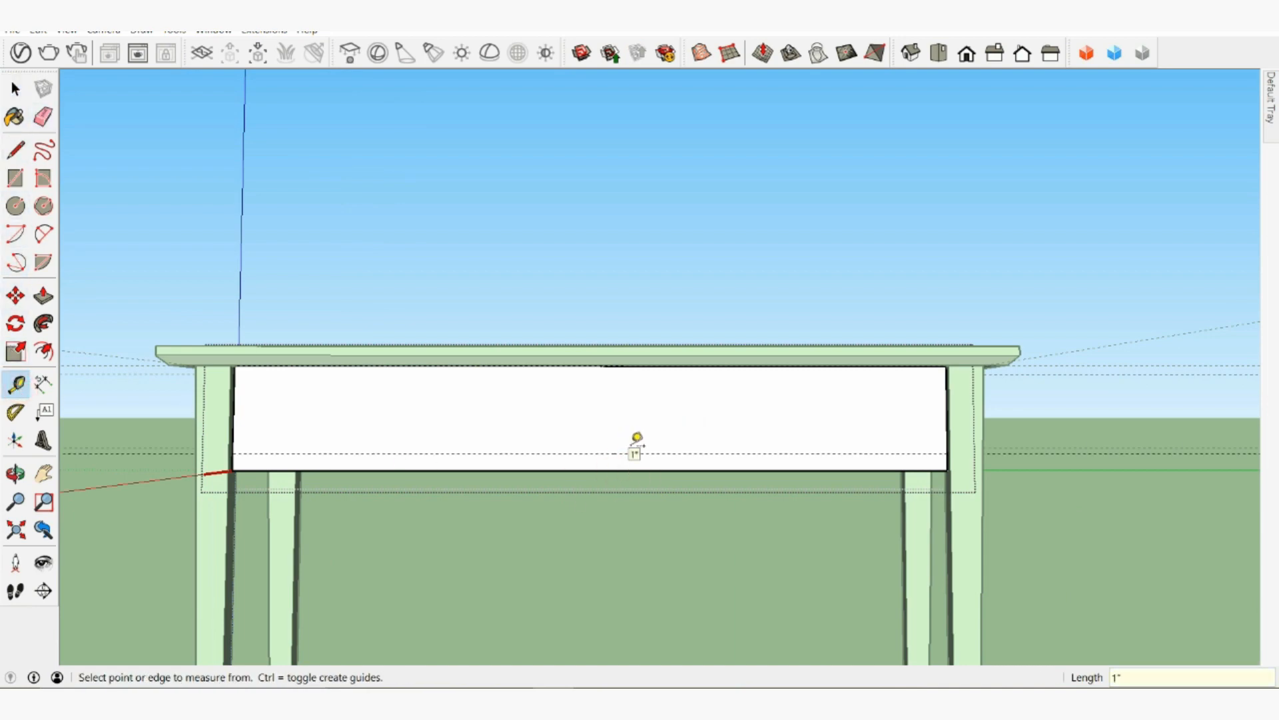
scroll(625, 482, up, 5)
scroll(626, 483, down, 3)
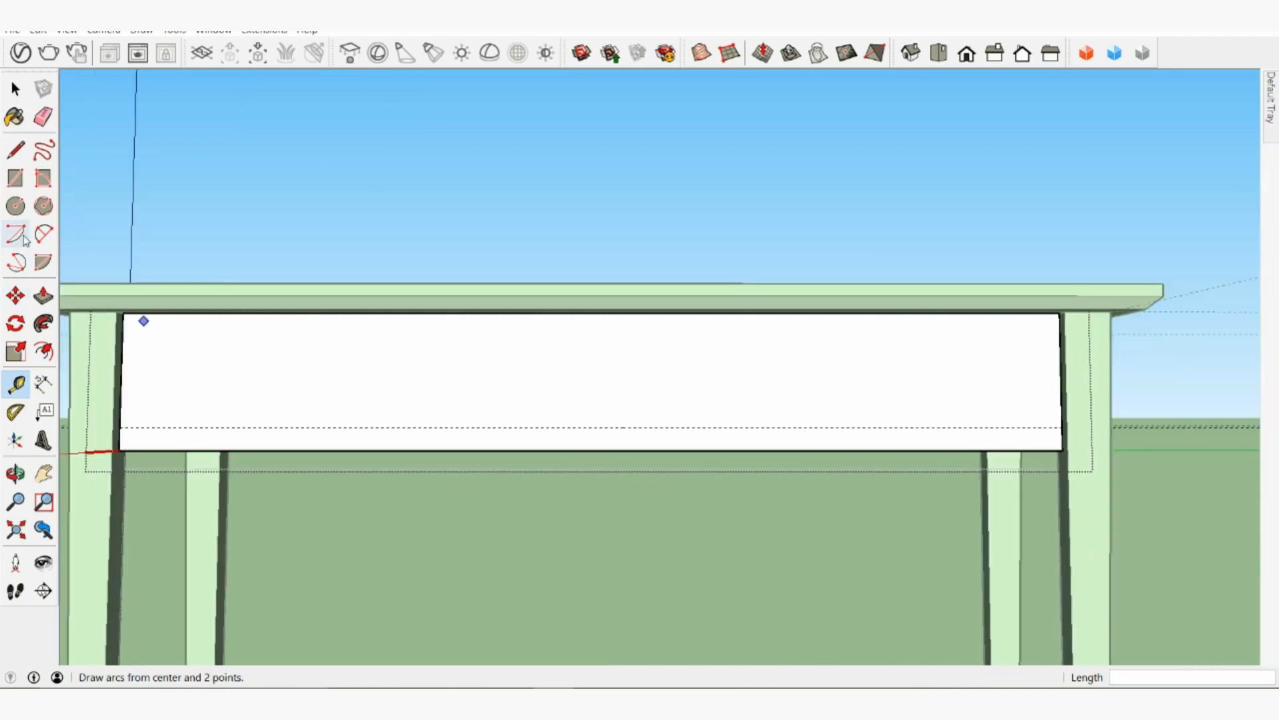
click(42, 233)
click(119, 451)
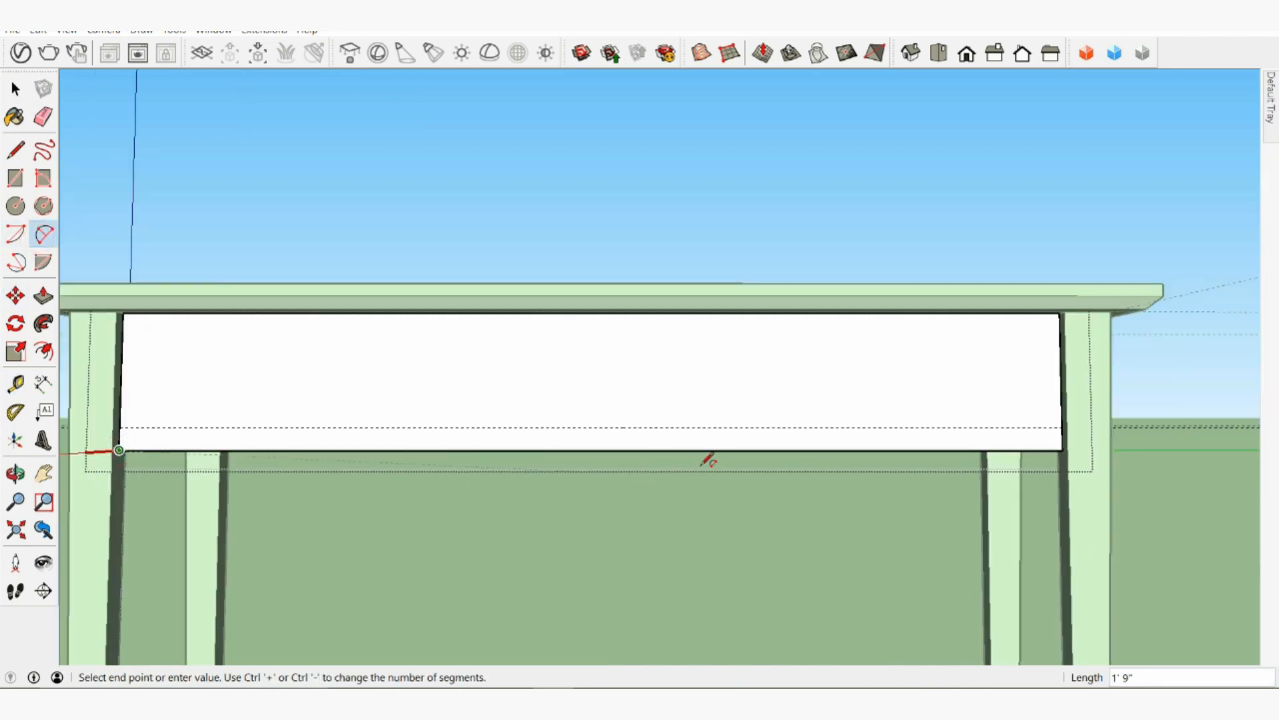
click(1067, 448)
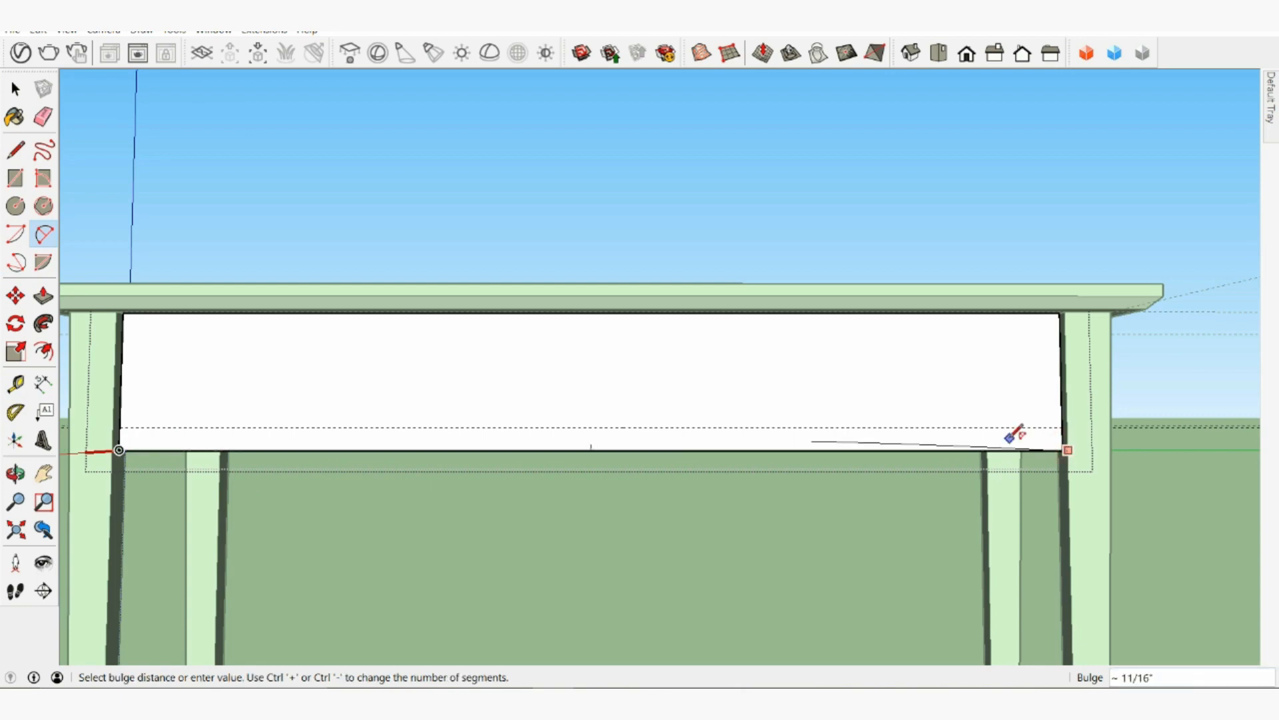
key(Escape)
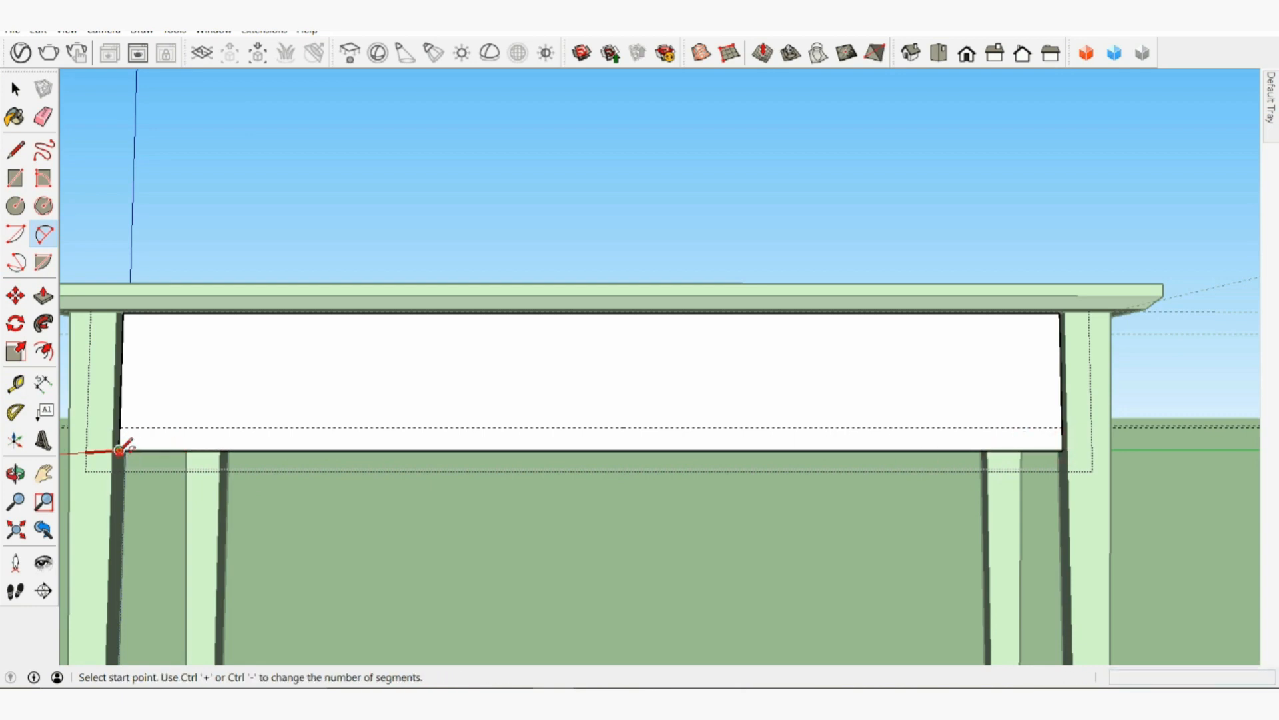
Step: Draw a two-point arc between the front panel's bottom corners with a 1" bulge up to the guide
click(119, 451)
click(1062, 448)
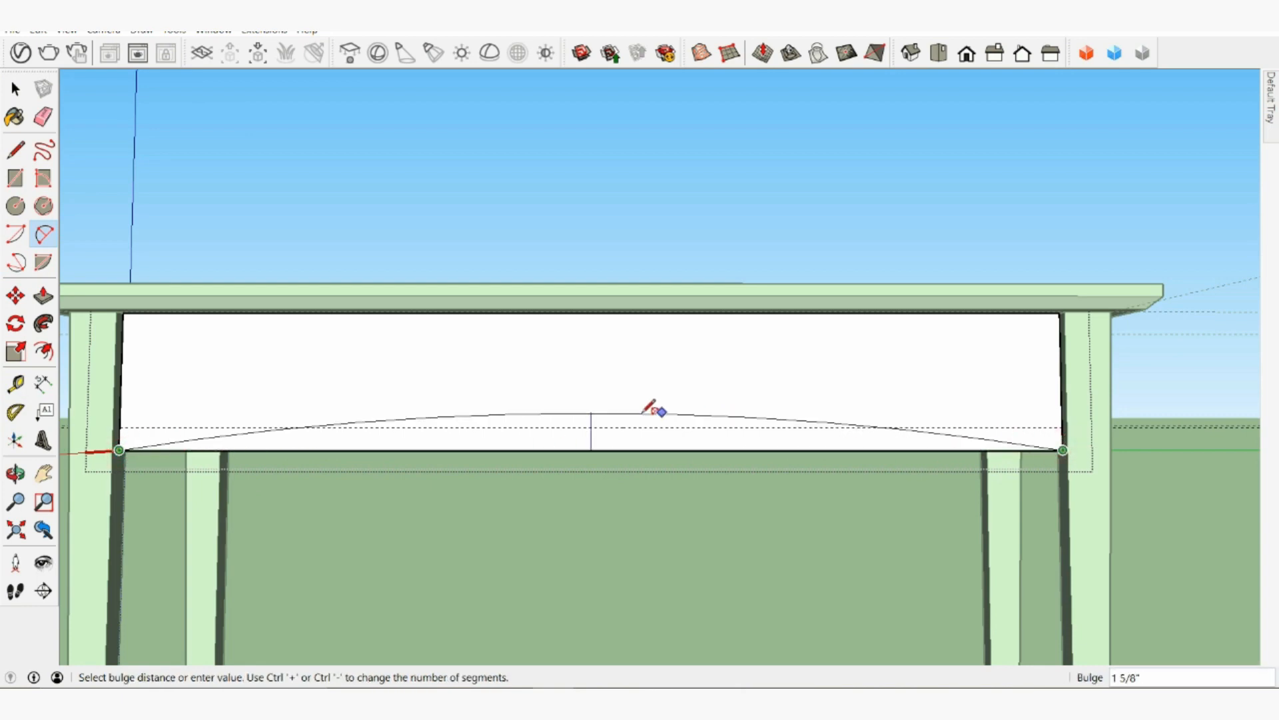
click(591, 427)
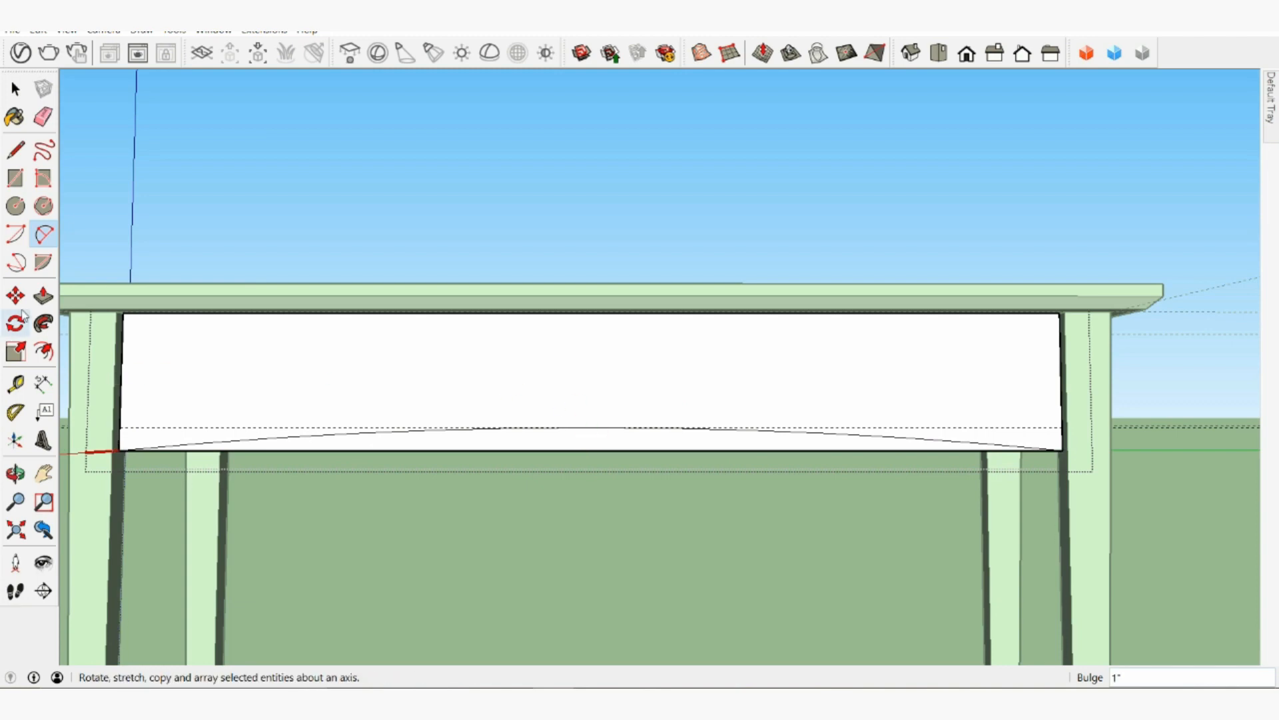
Step: Push the area beneath the arc through the panel to cut a curved lower edge, and leave component editing
click(43, 295)
drag(630, 446, 660, 441)
middle_drag(660, 441, 826, 263)
key(space)
key(space)
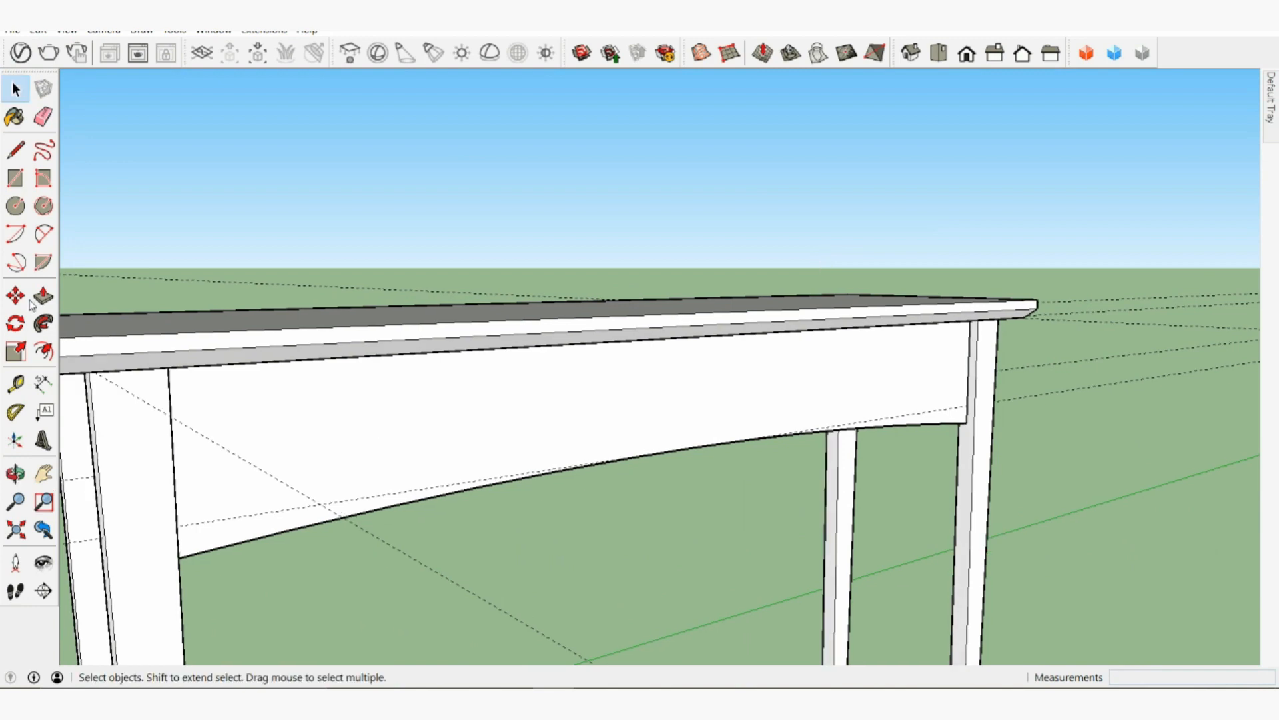
Step: Draw a 3" by 15" drawer-front rectangle on one half of the front panel's face
key(r)
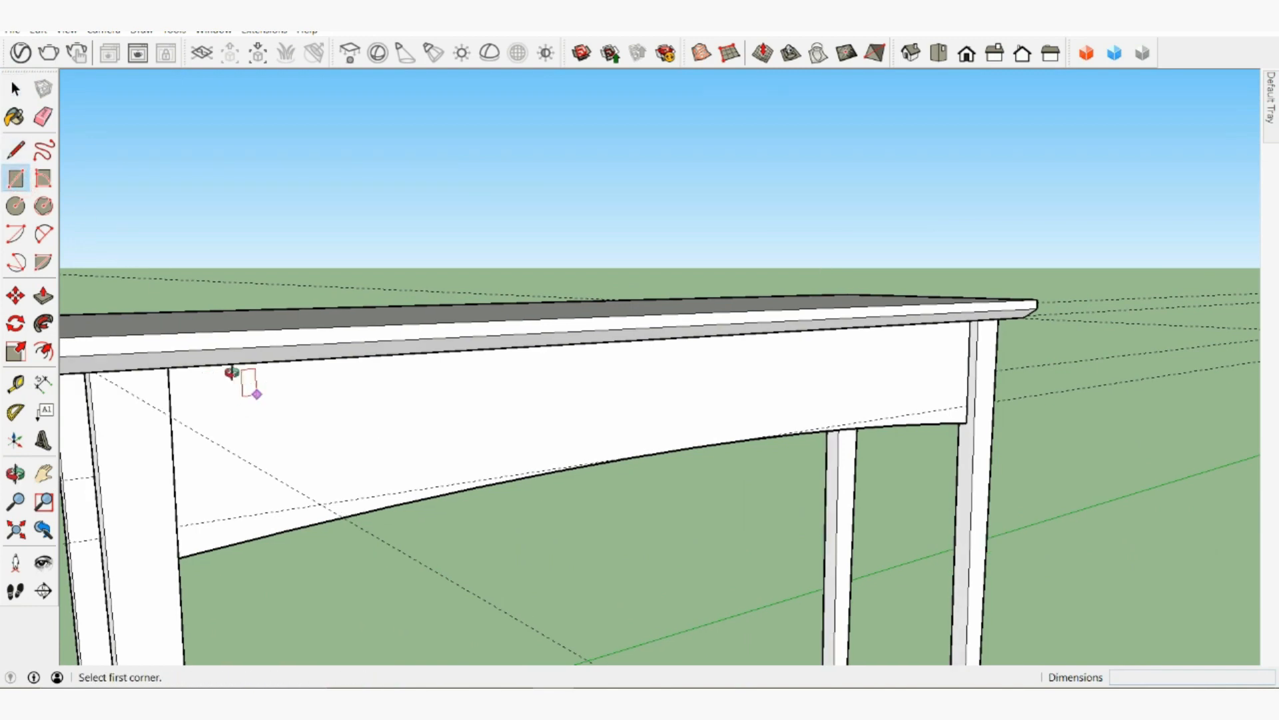
middle_drag(232, 373, 235, 347)
click(264, 347)
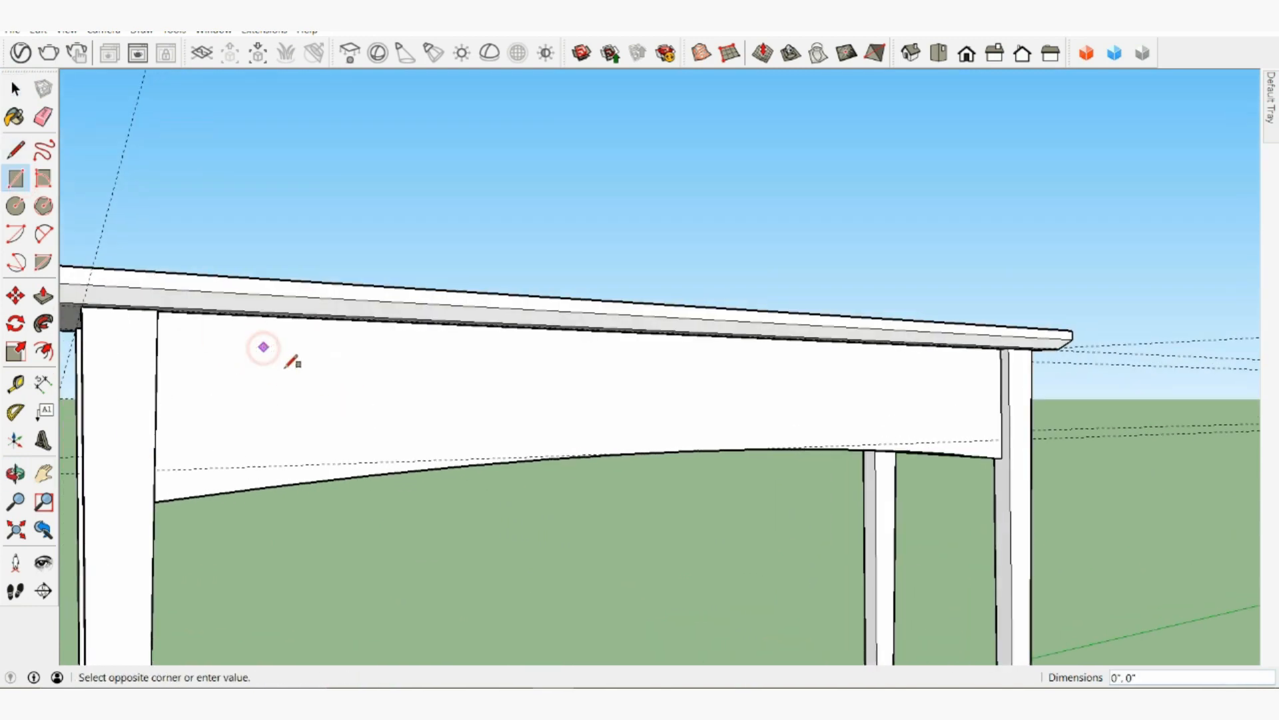
text(3",)
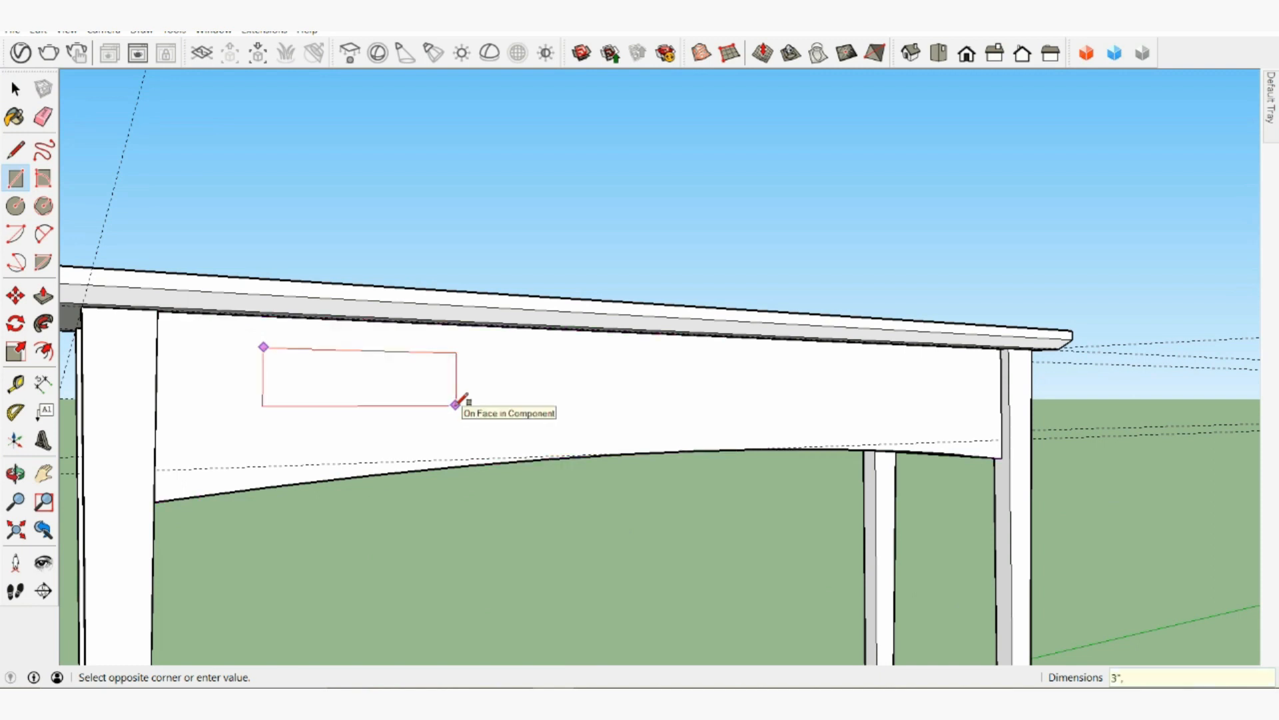
text(15")
key(Return)
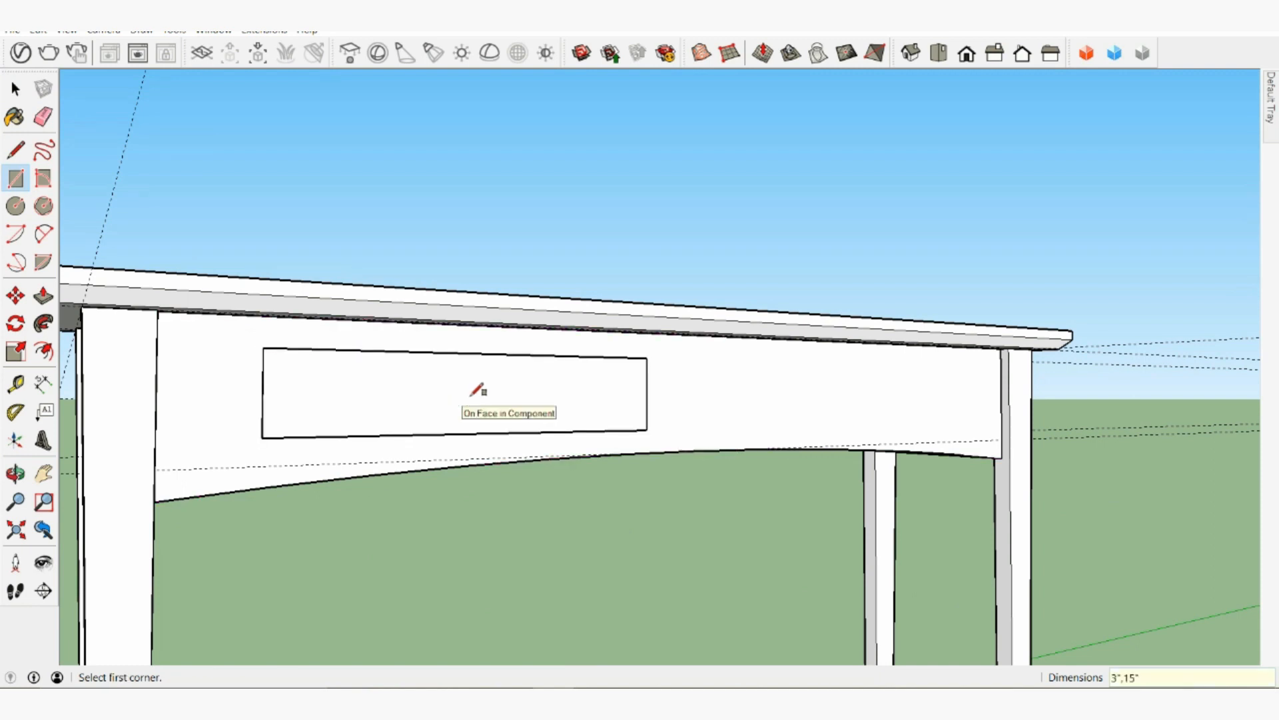
Step: Push/Pull the drawer rectangle 1" outward from the front panel
middle_drag(521, 391, 181, 312)
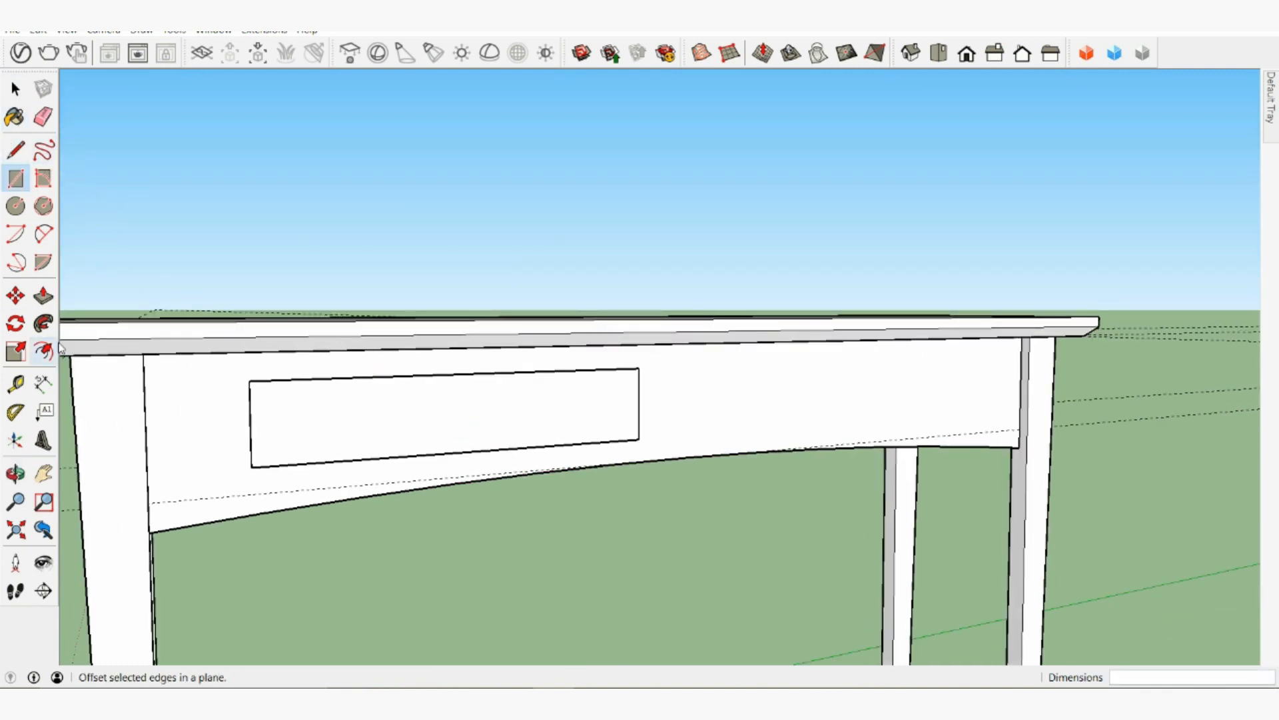
click(41, 297)
click(265, 398)
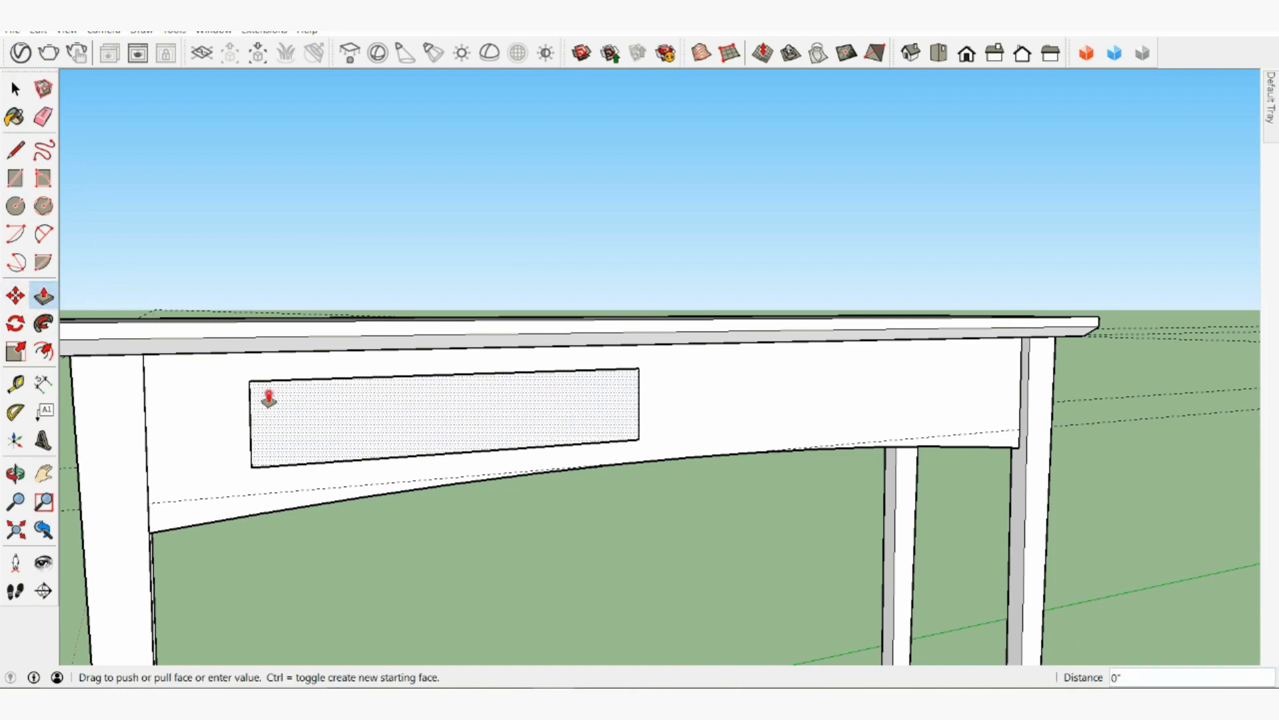
key(Return)
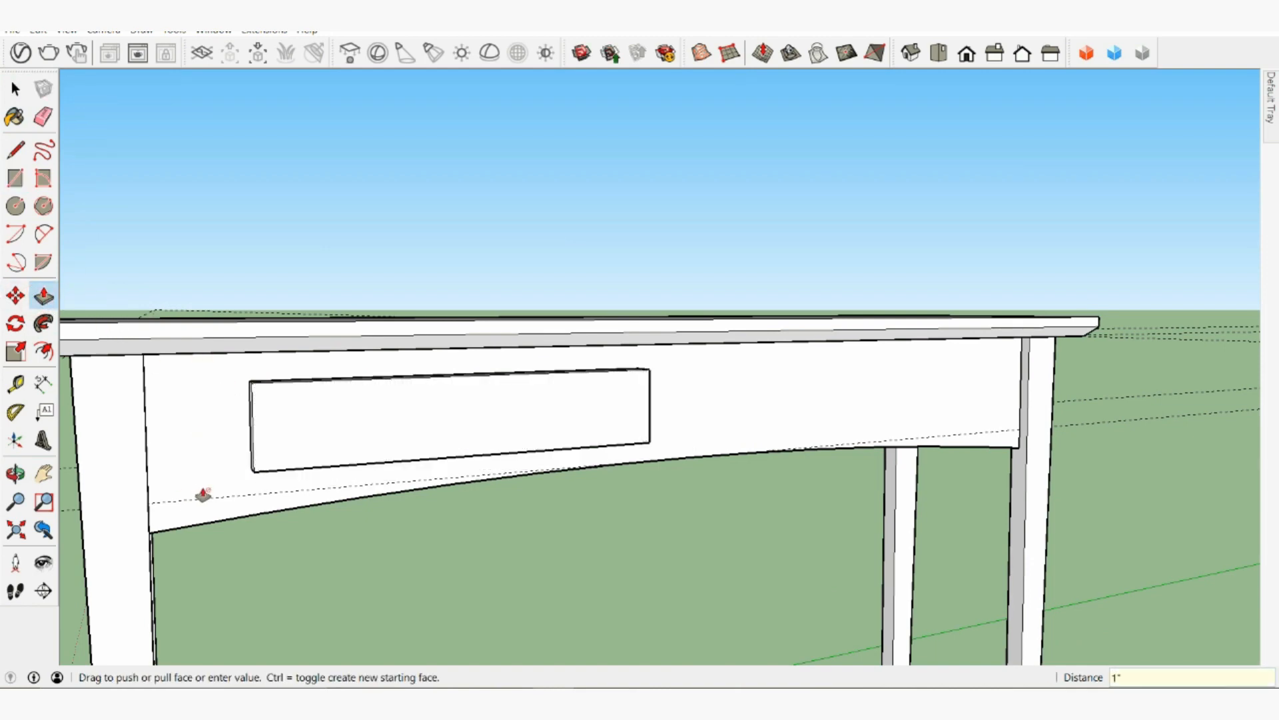
Step: Draw a diagonal bevel profile on the drawer block's lower front corner and run Follow Me around its front face
middle_drag(264, 464, 494, 472)
click(22, 153)
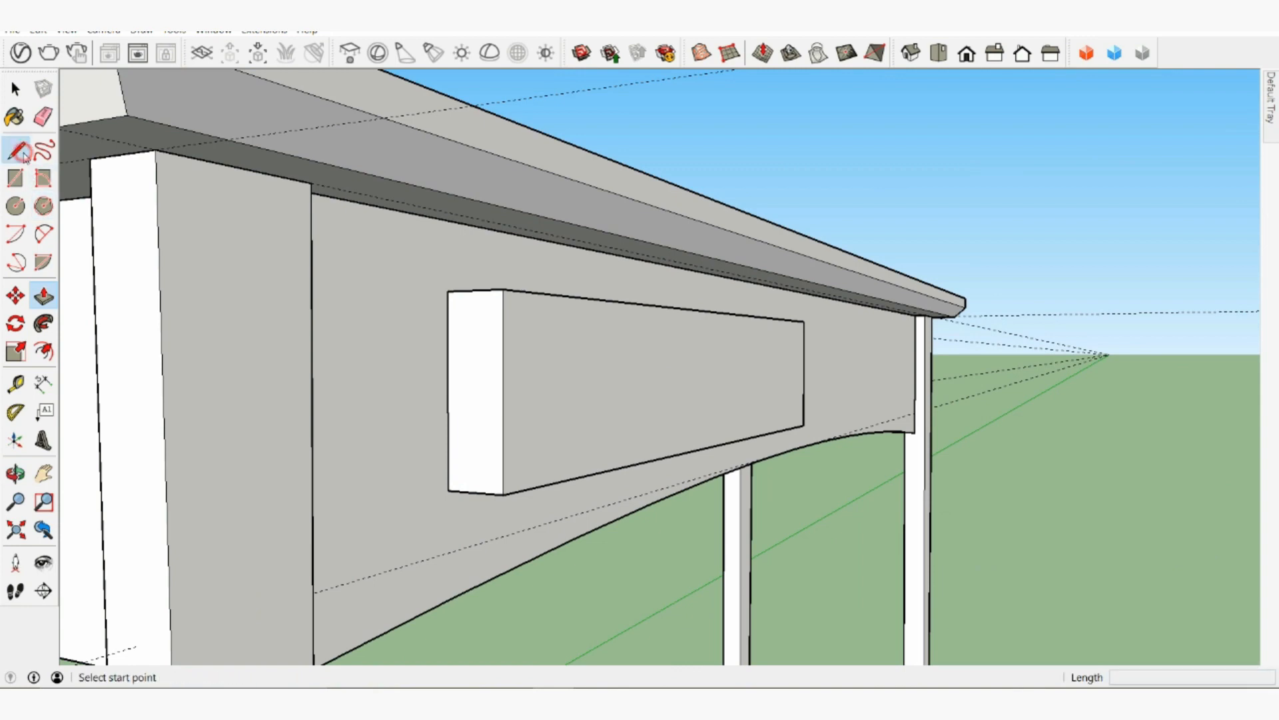
click(475, 492)
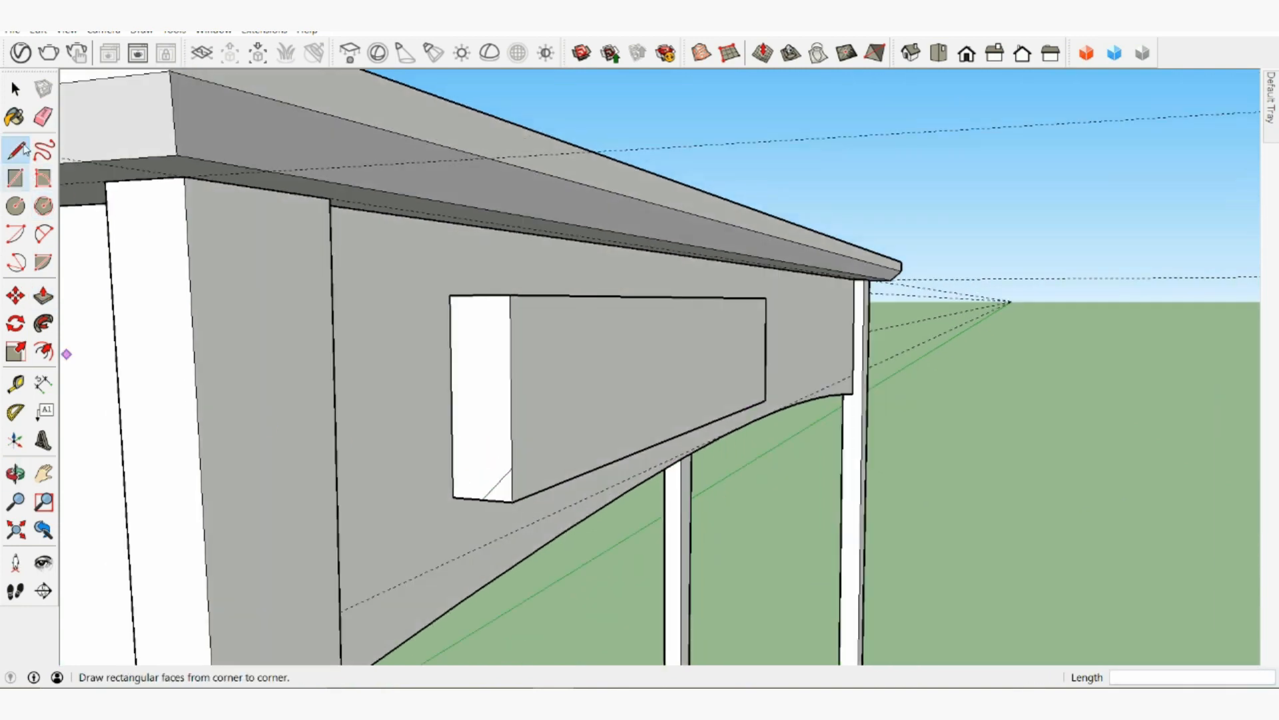
click(16, 89)
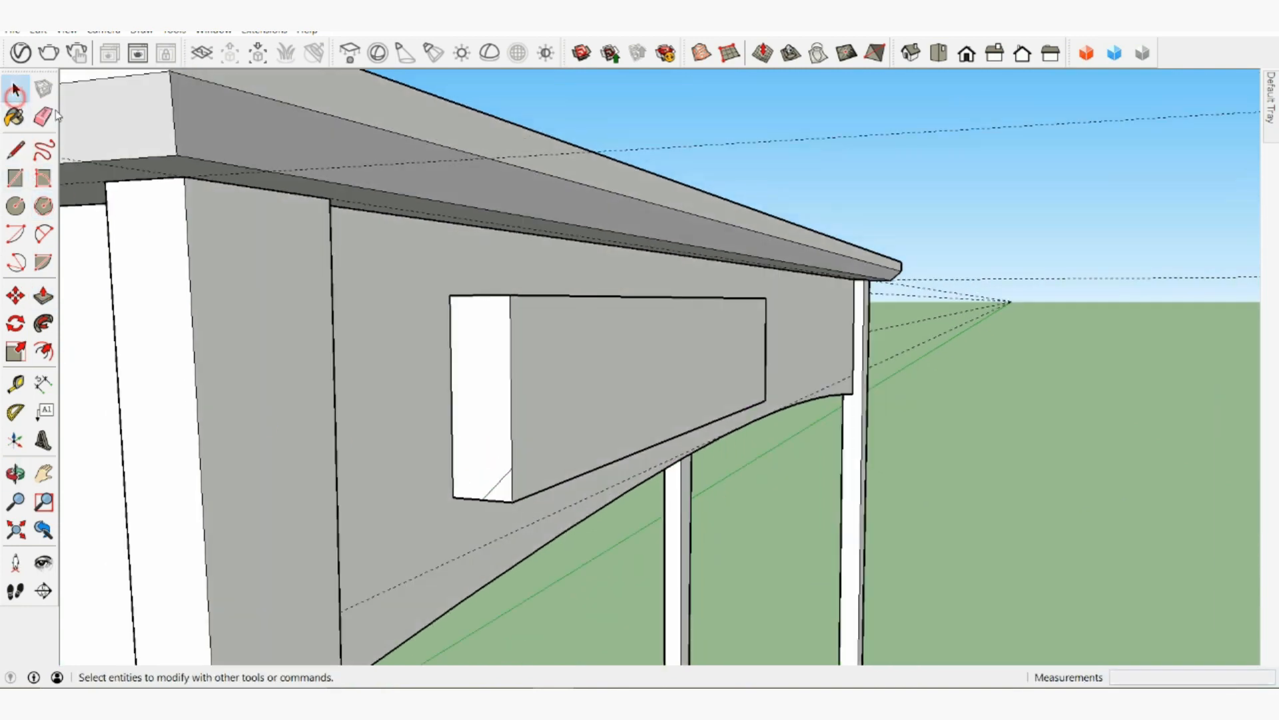
click(675, 386)
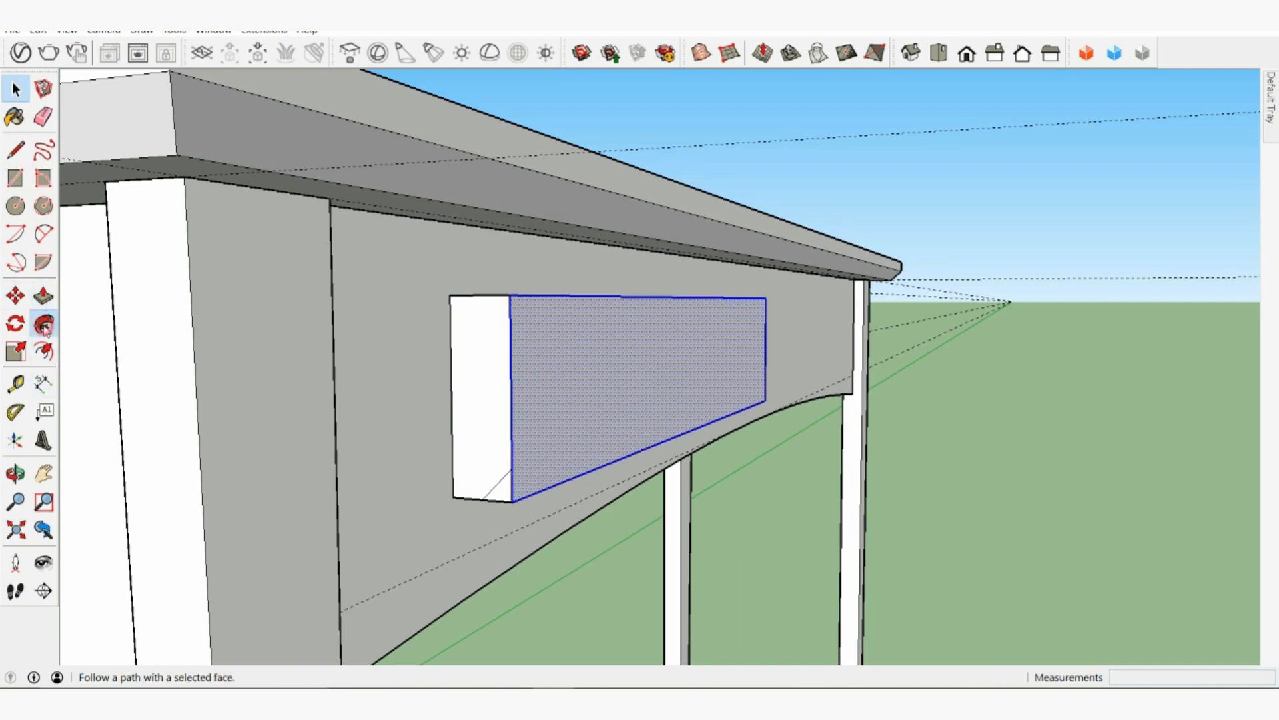
click(44, 325)
click(498, 492)
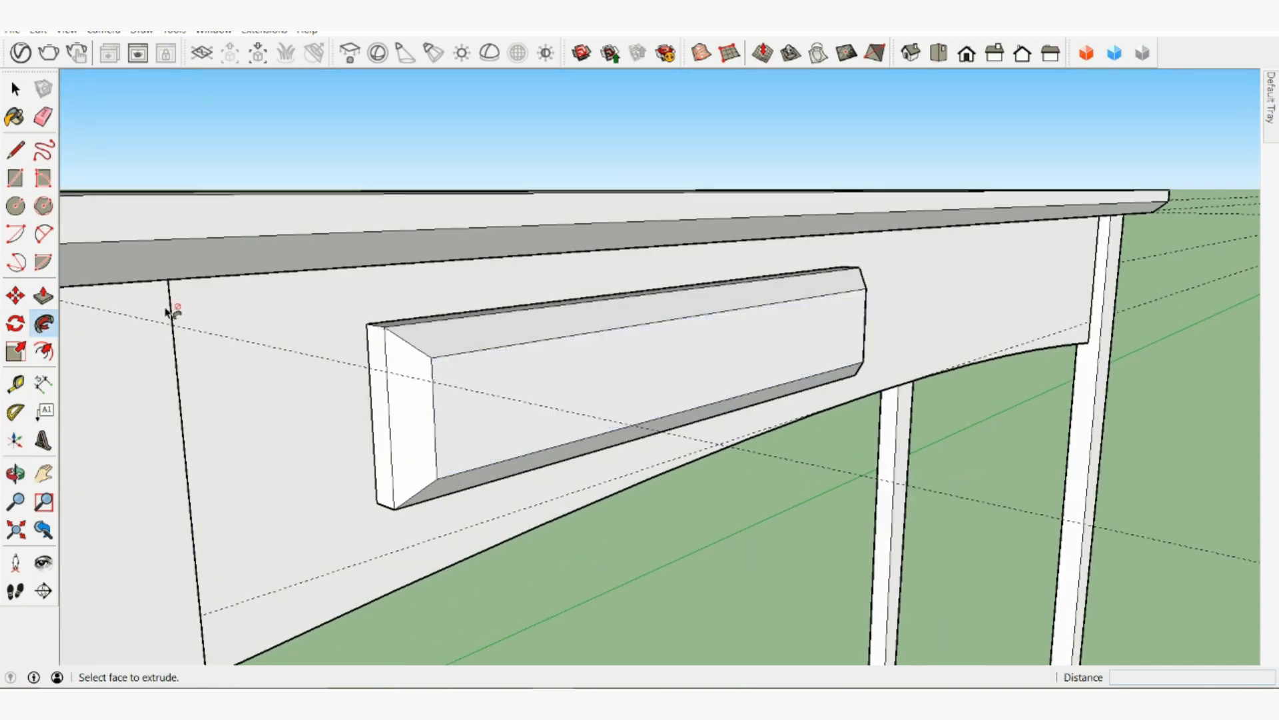
Step: Make the entire beveled drawer block a component named "Drawer front"
middle_drag(172, 312, 117, 209)
key(space)
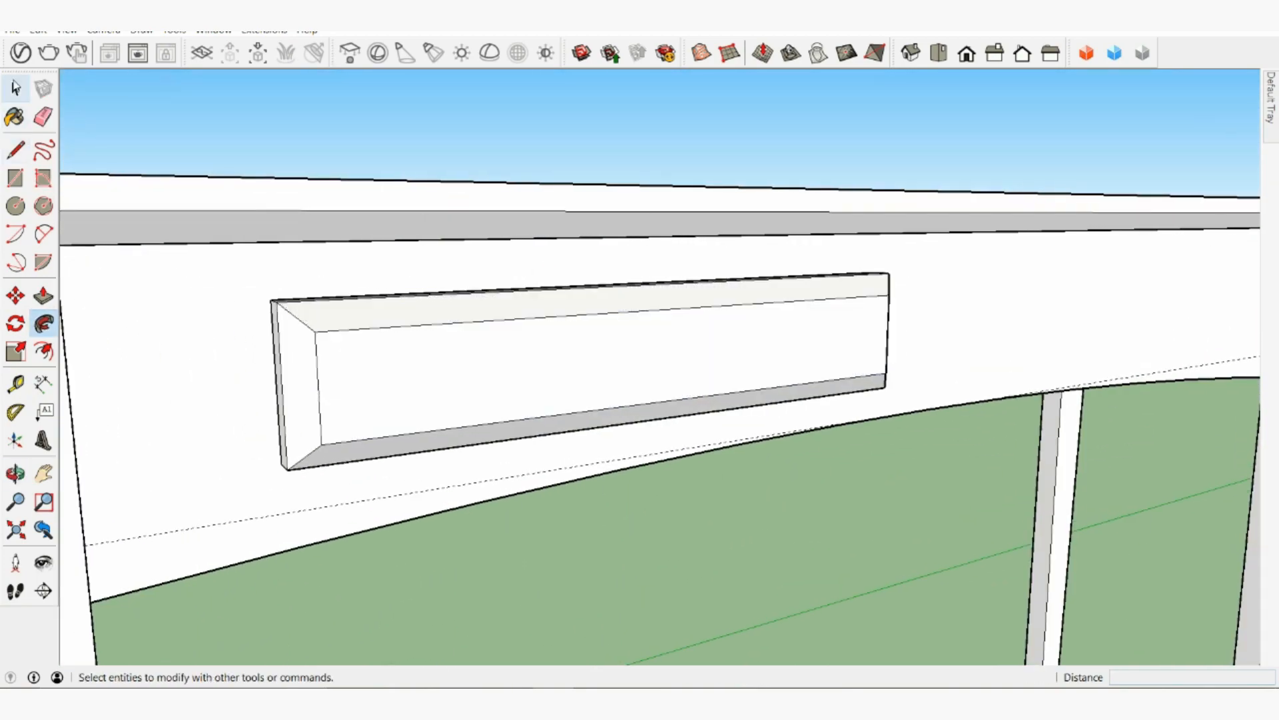
triple_click(505, 340)
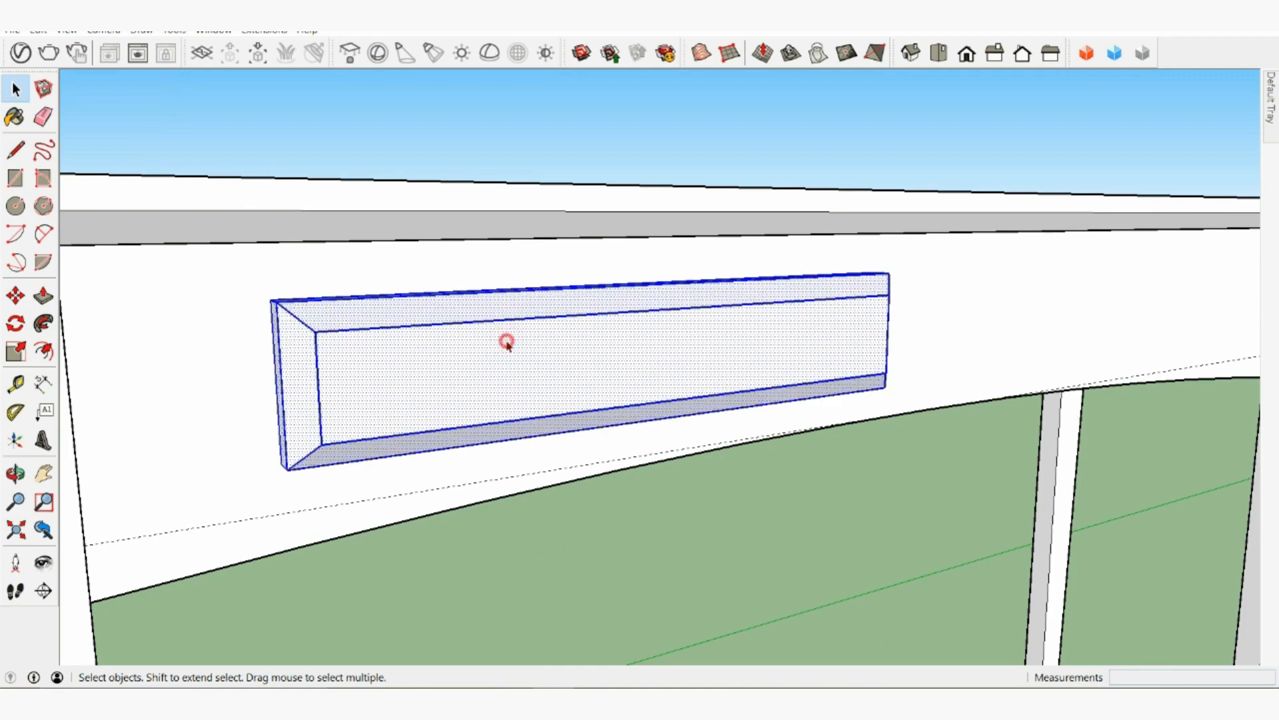
middle_drag(450, 362, 509, 357)
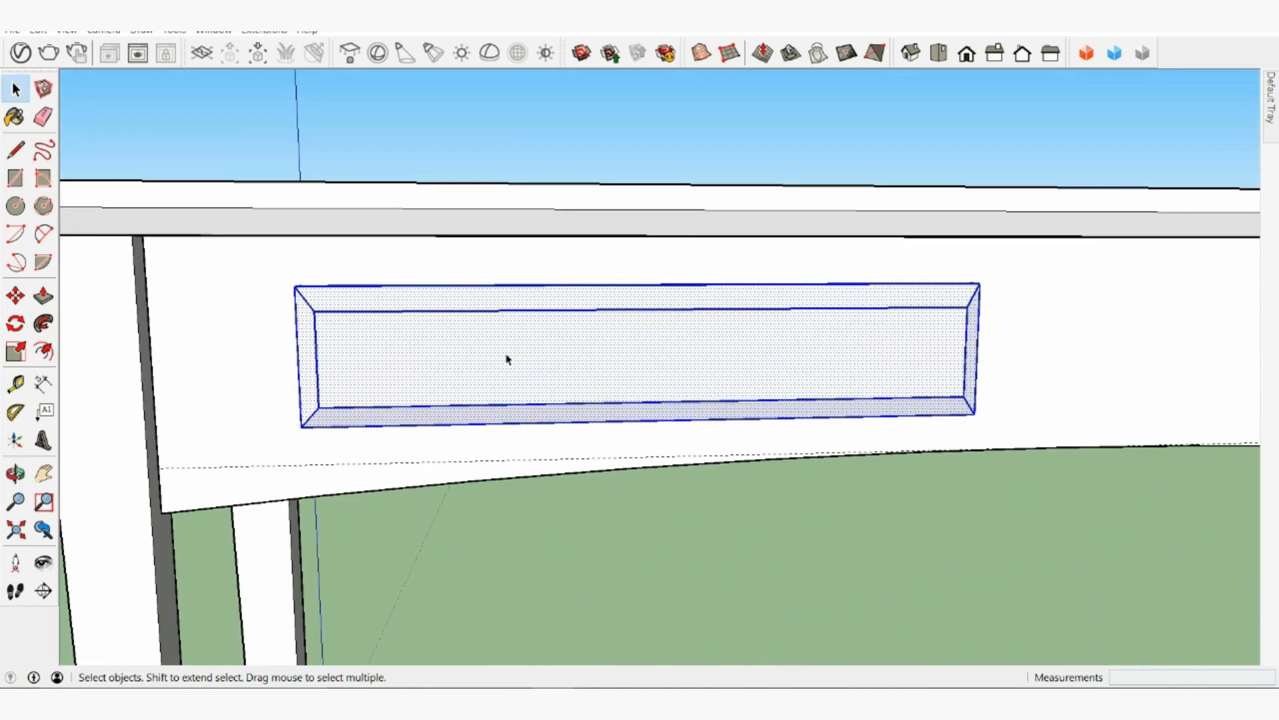
right_click(508, 355)
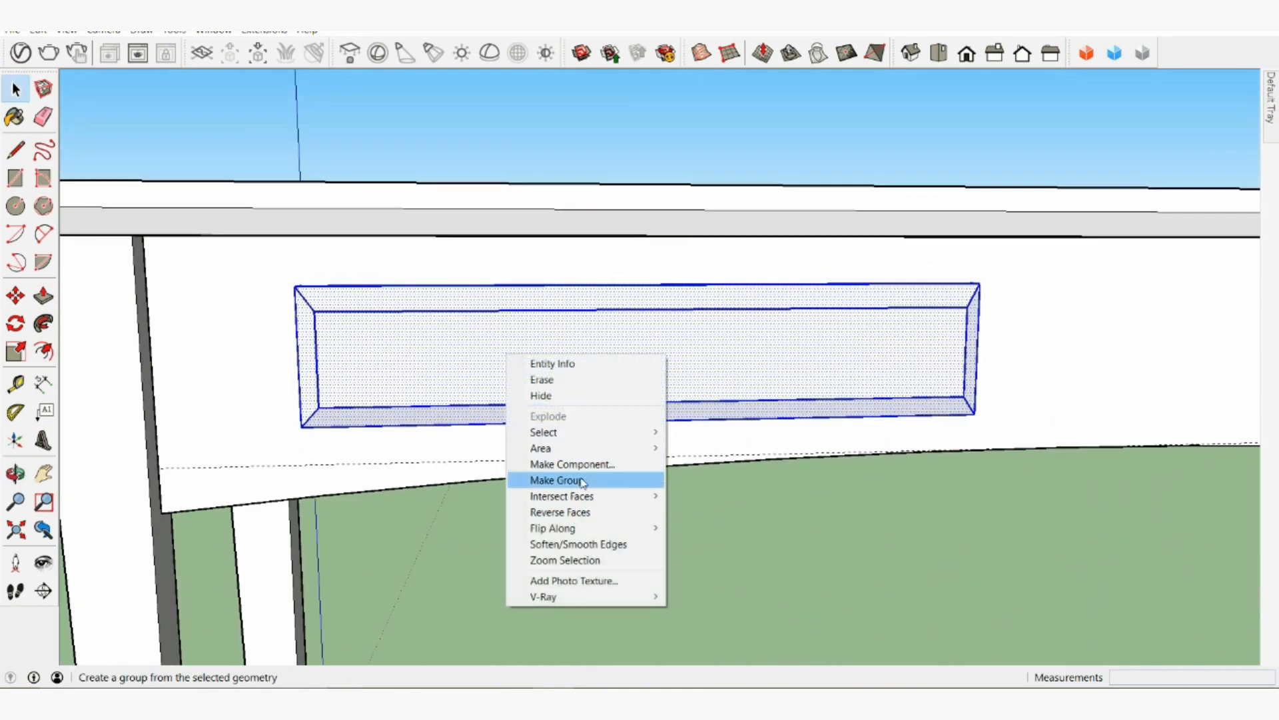
click(573, 464)
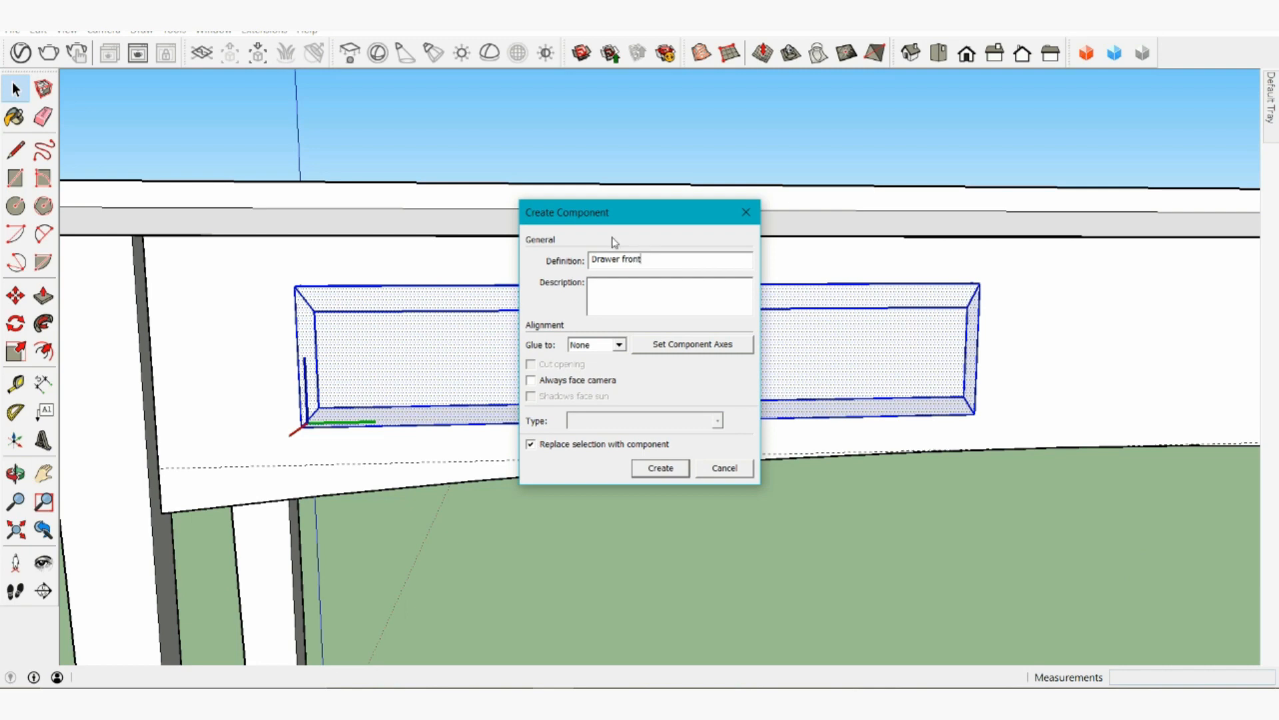
click(660, 467)
Step: Create vertical guides 2" inward from both side edges of the front panel
scroll(426, 353, down, 5)
scroll(1039, 338, up, 3)
scroll(1002, 337, down, 3)
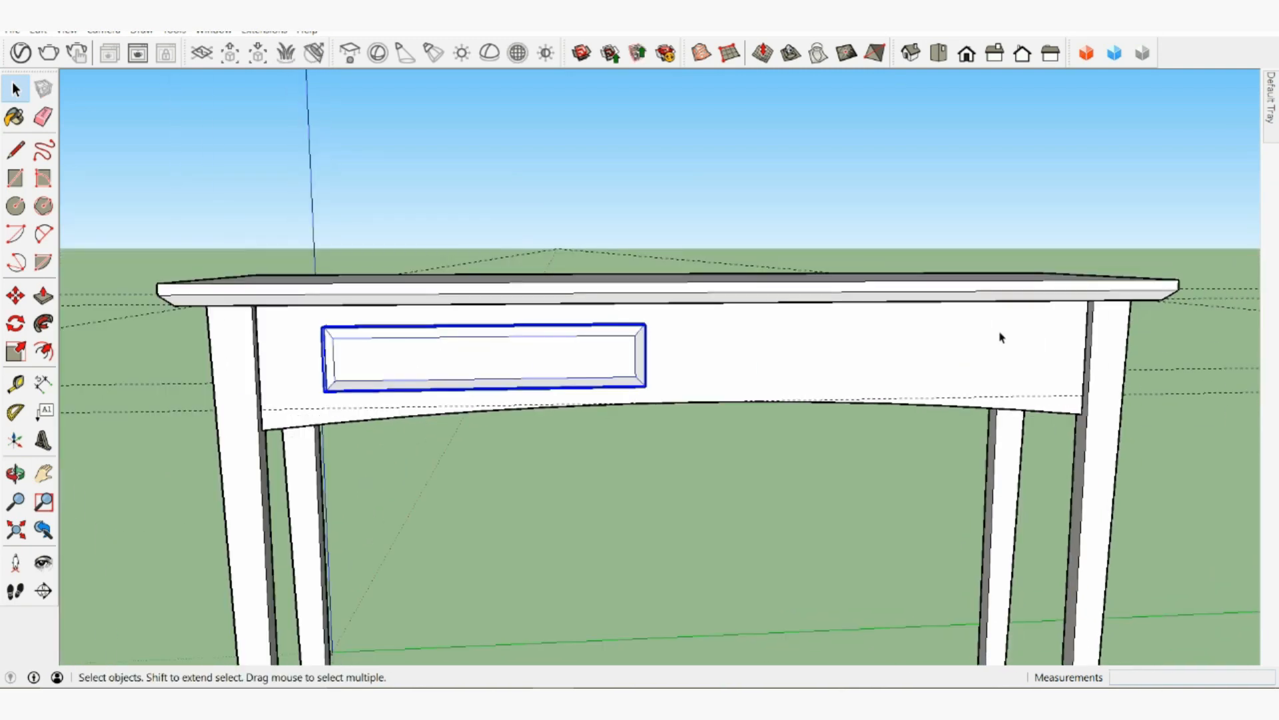
middle_drag(707, 336, 466, 374)
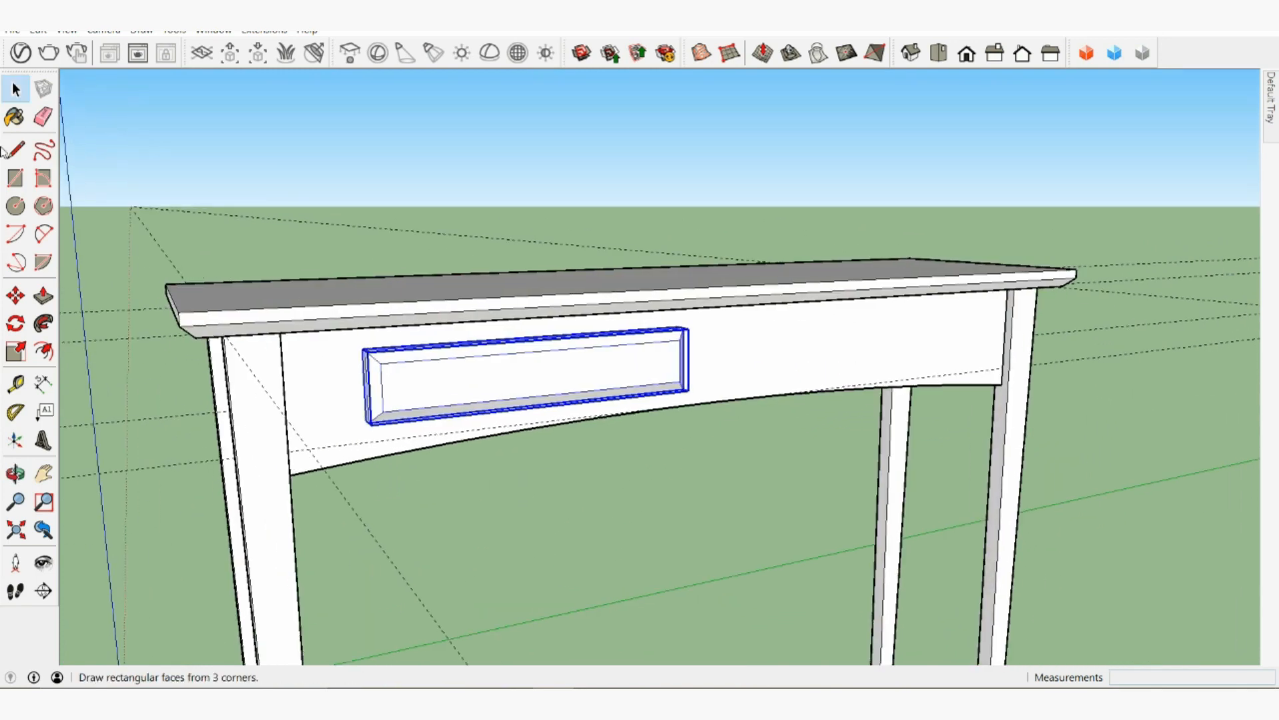
click(16, 383)
scroll(290, 373, up, 3)
click(258, 356)
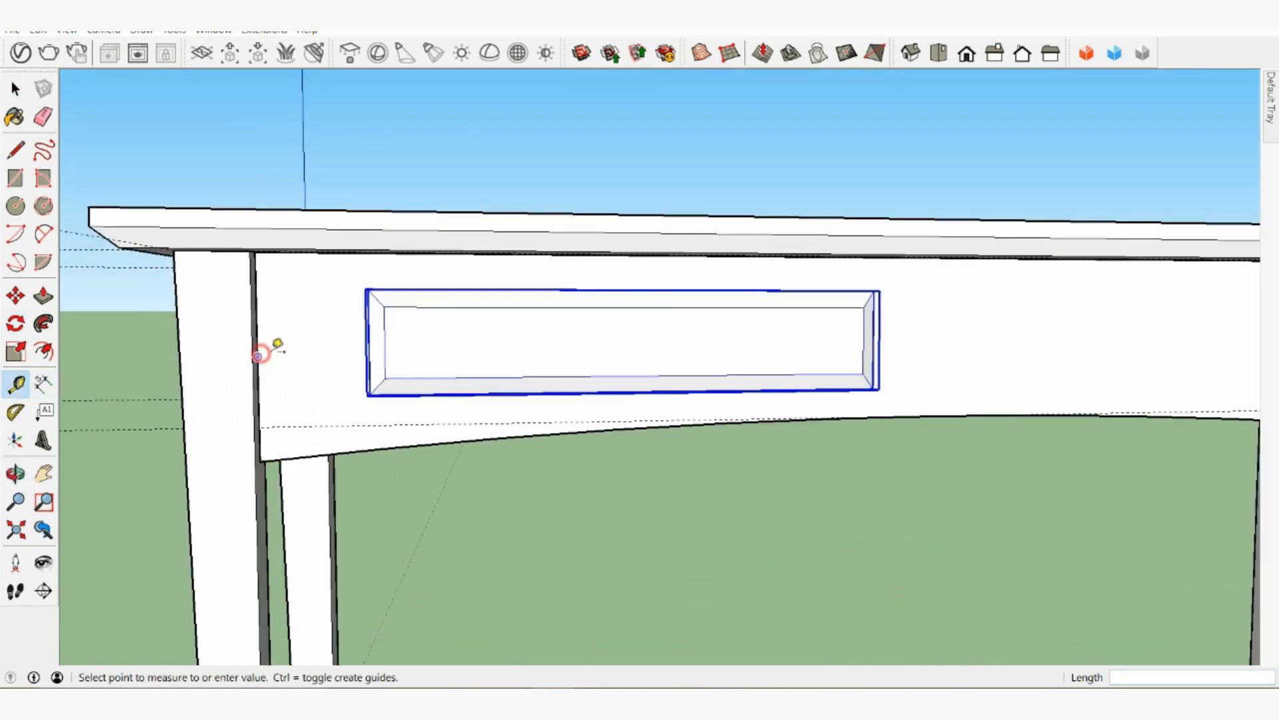
text(2)
key(Return)
scroll(366, 351, down, 5)
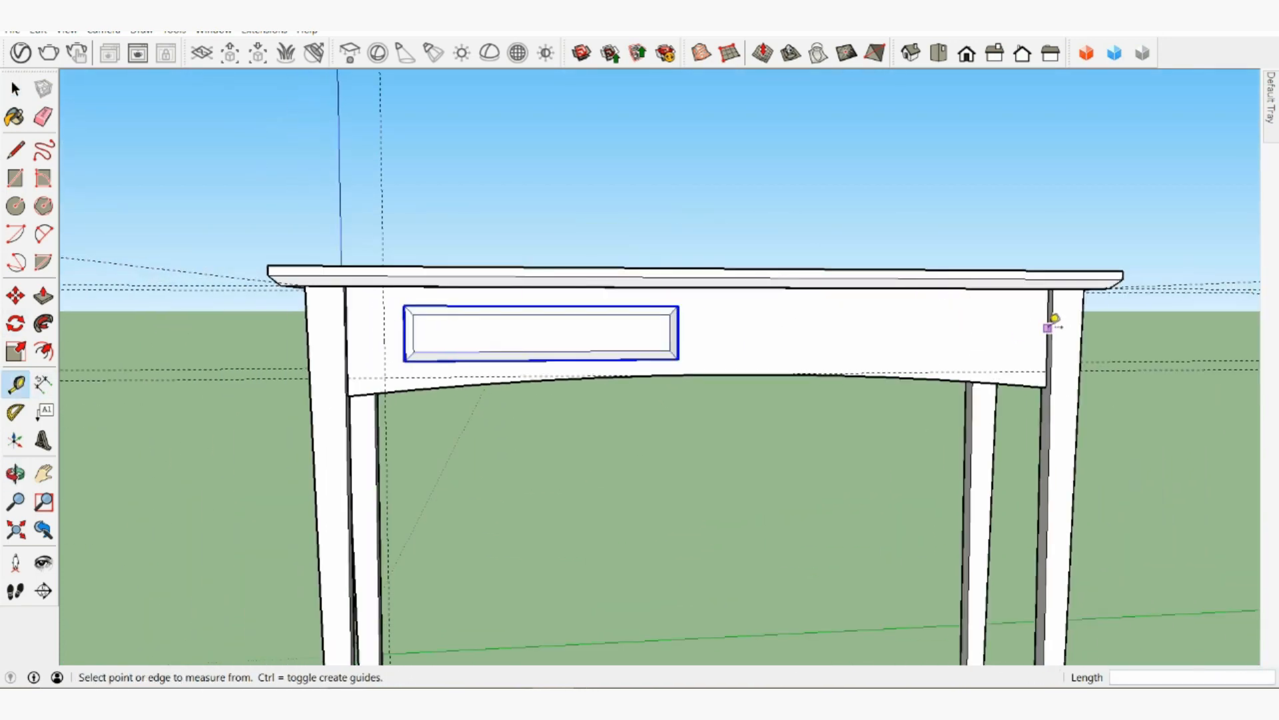
click(1047, 337)
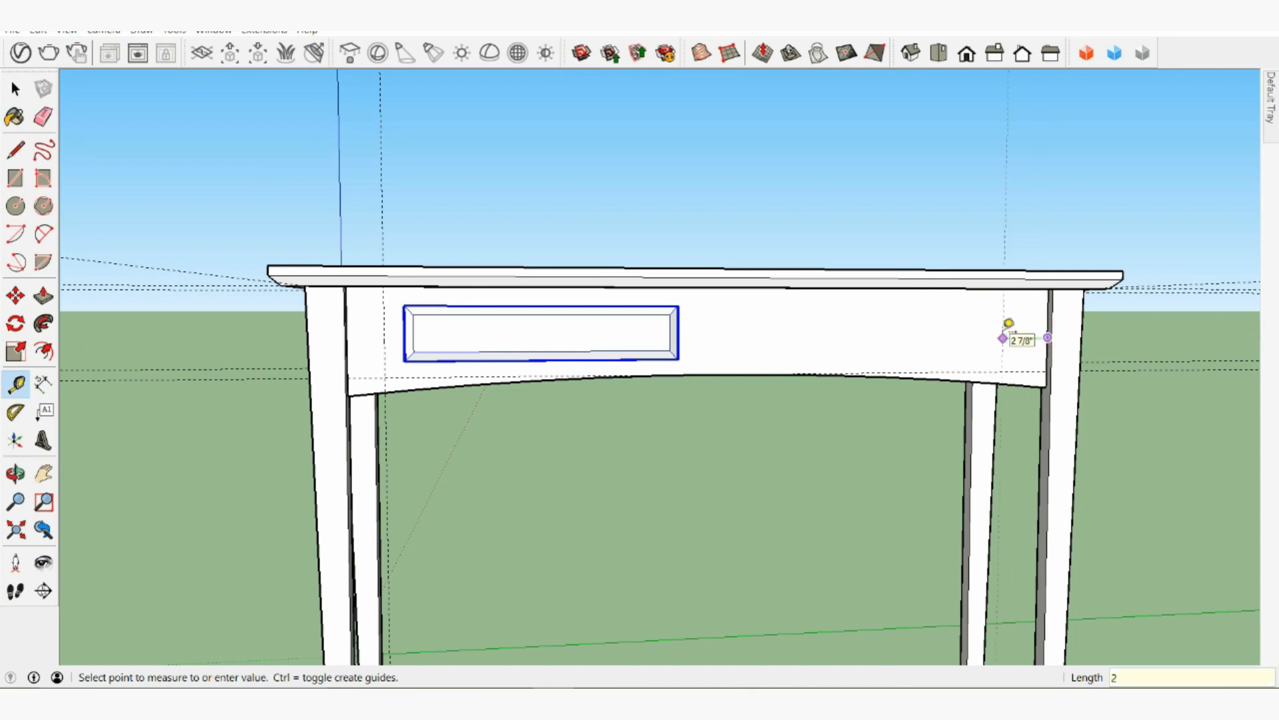
click(1009, 323)
Step: Move the drawer front sideways along the panel until its outer edge meets the nearer guide
middle_drag(392, 342, 474, 340)
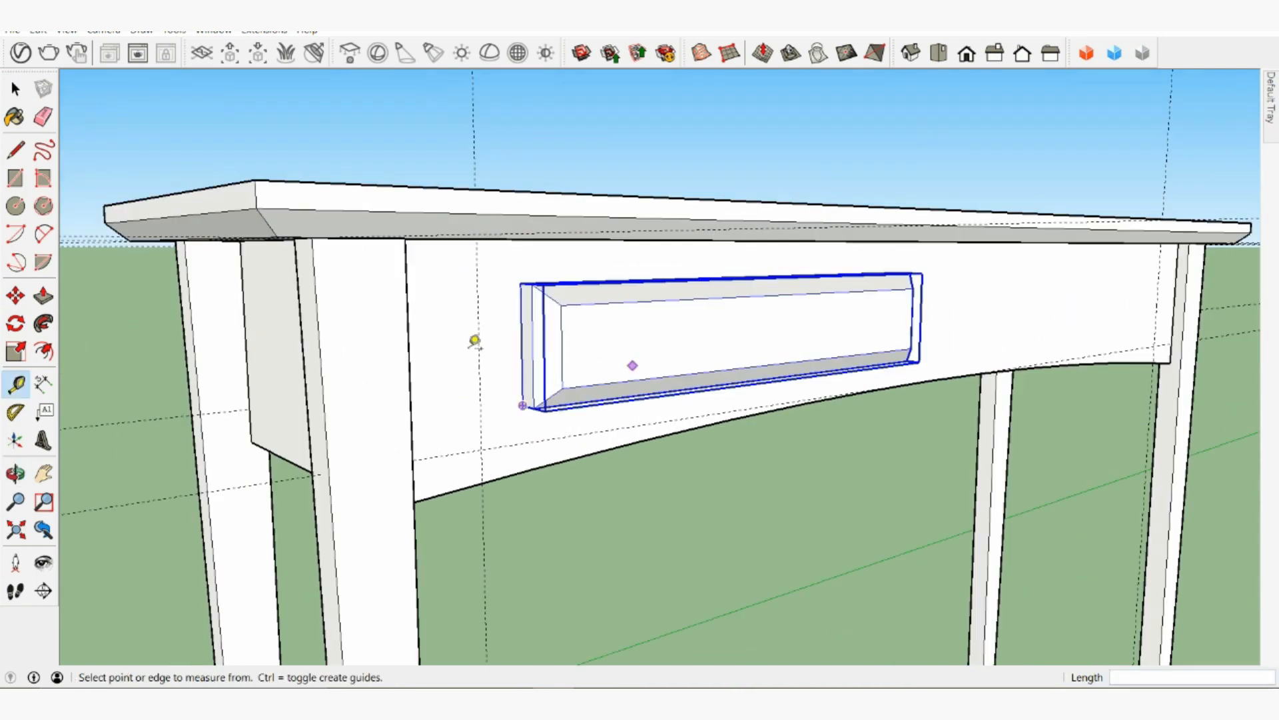
click(16, 295)
click(522, 343)
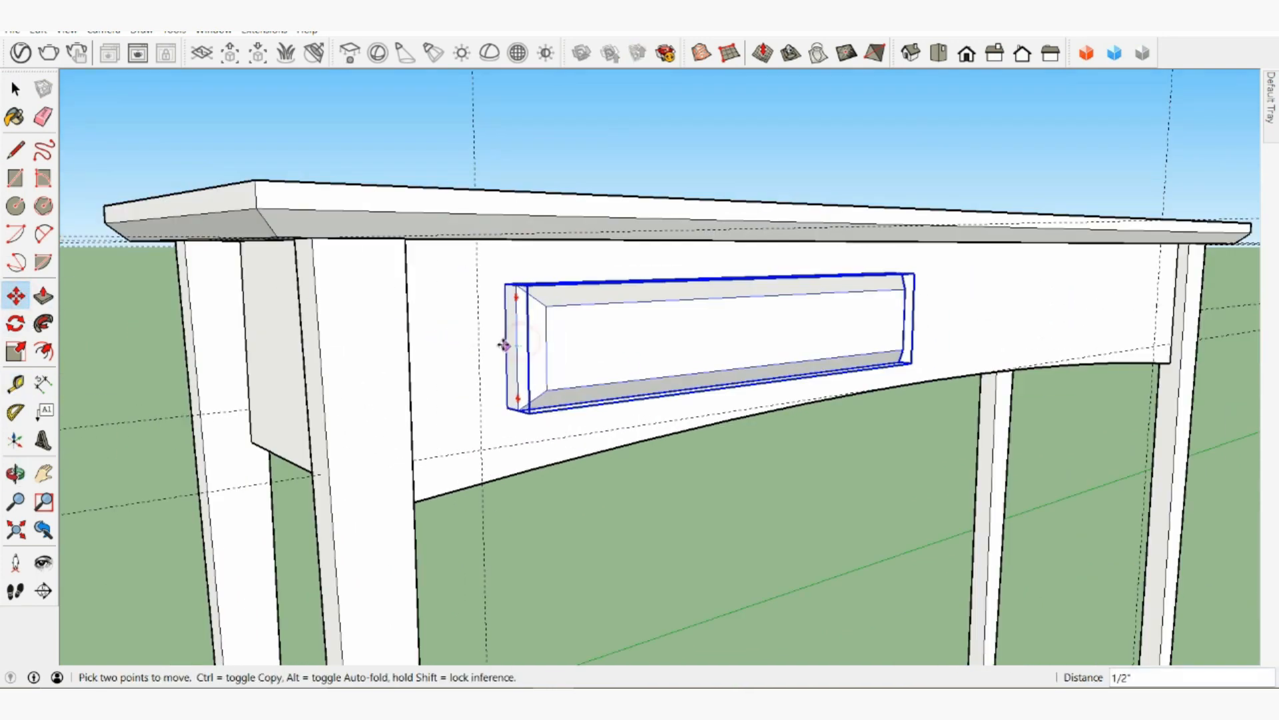
Step: Copy the drawer front along the panel so the copy's outer edge meets the guide on the opposite side
middle_drag(479, 346, 568, 317)
scroll(527, 287, up, 5)
click(531, 291)
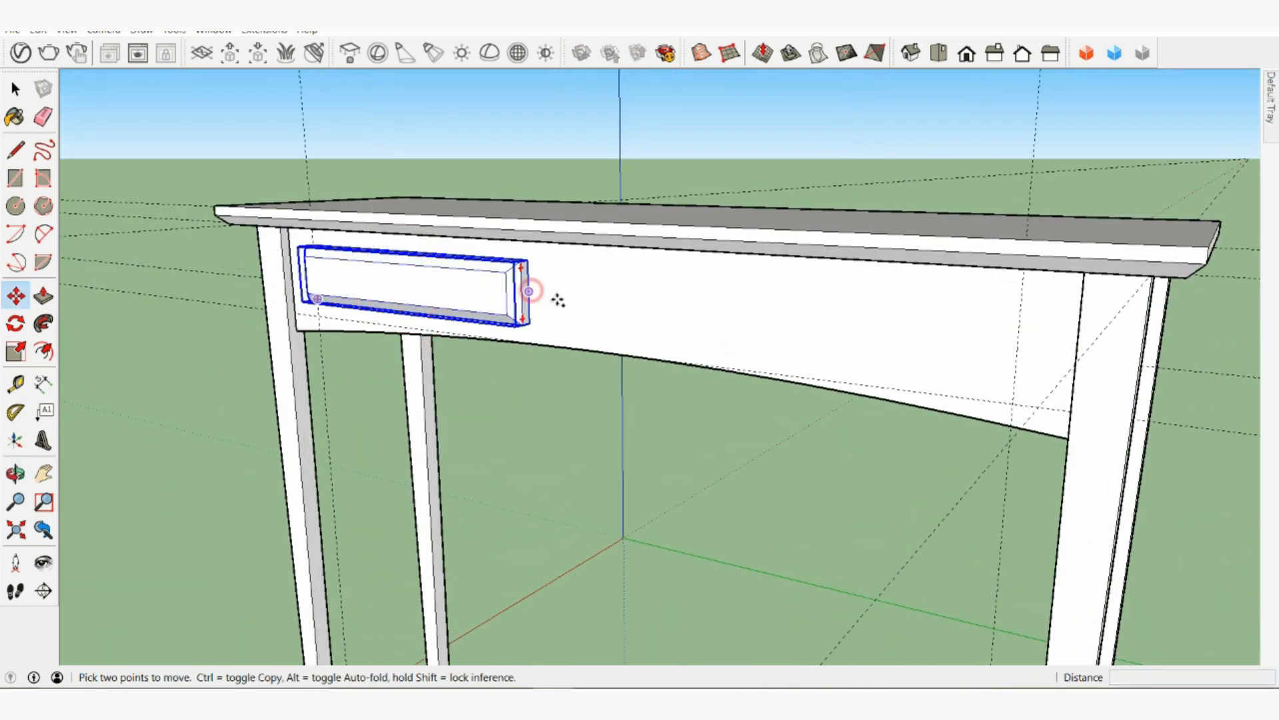
key(ctrl)
click(1018, 337)
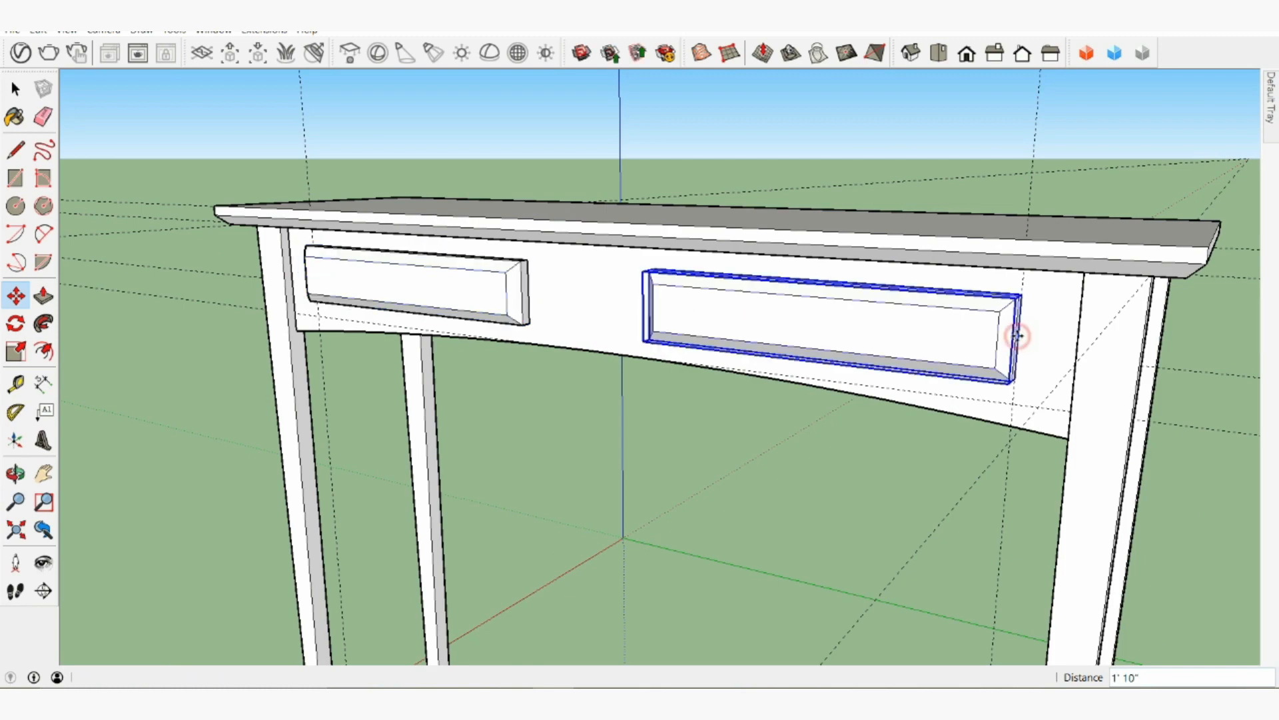
Step: Open the copied drawer front for editing and draw a circle of 5/8" radius at the center of its front face
mouse_move(1020, 334)
middle_down()
mouse_move(1114, 266)
mouse_move(1033, 320)
middle_up()
click(16, 90)
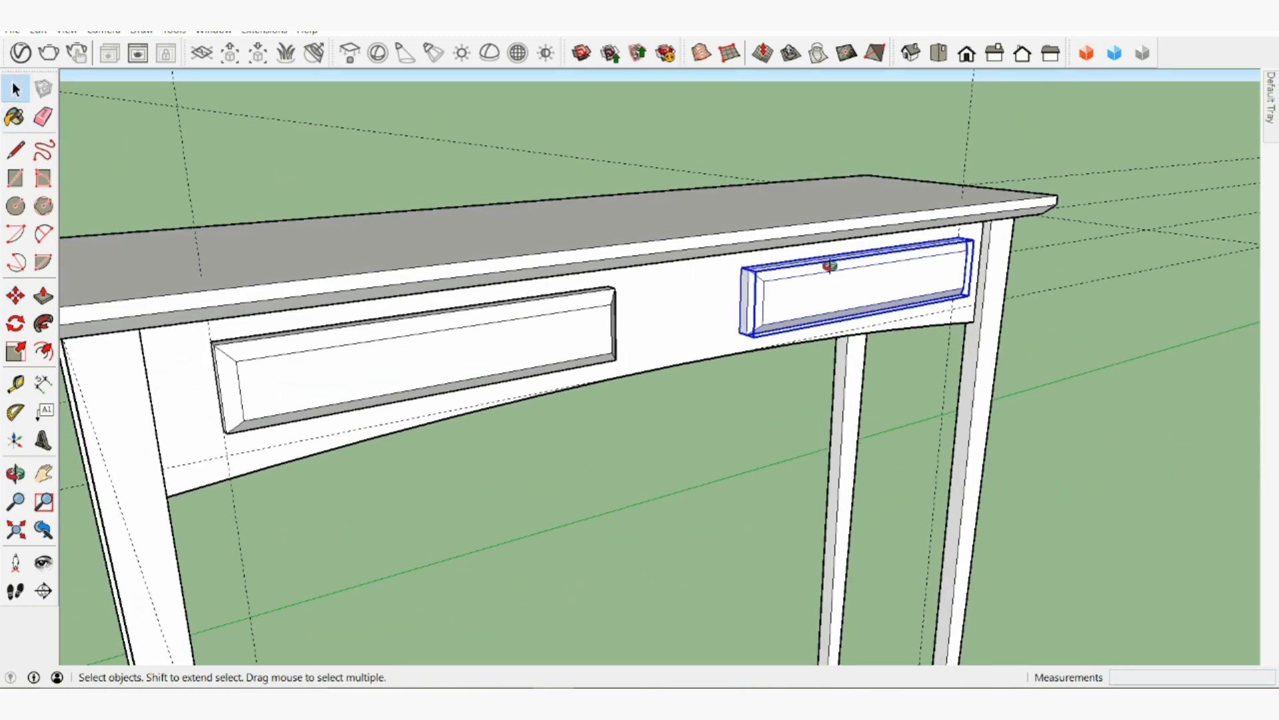
middle_drag(825, 265, 876, 274)
double_click(876, 274)
scroll(789, 299, up, 5)
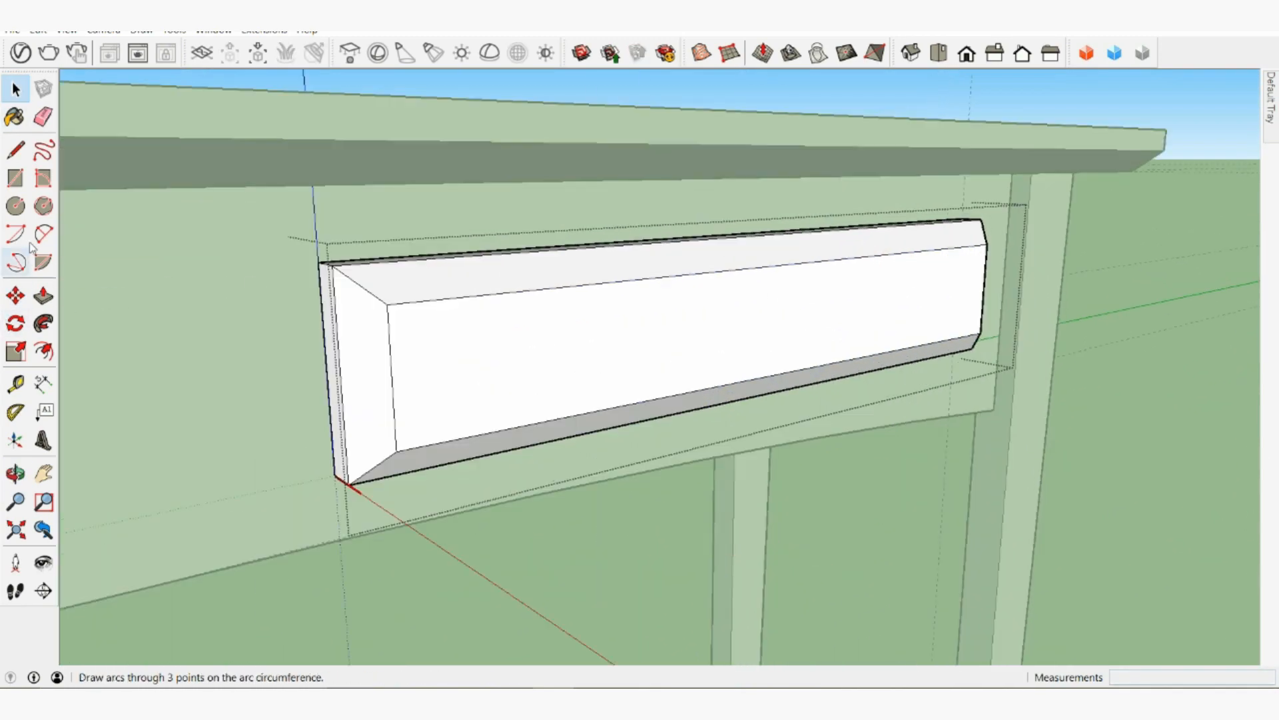
key(l)
click(16, 206)
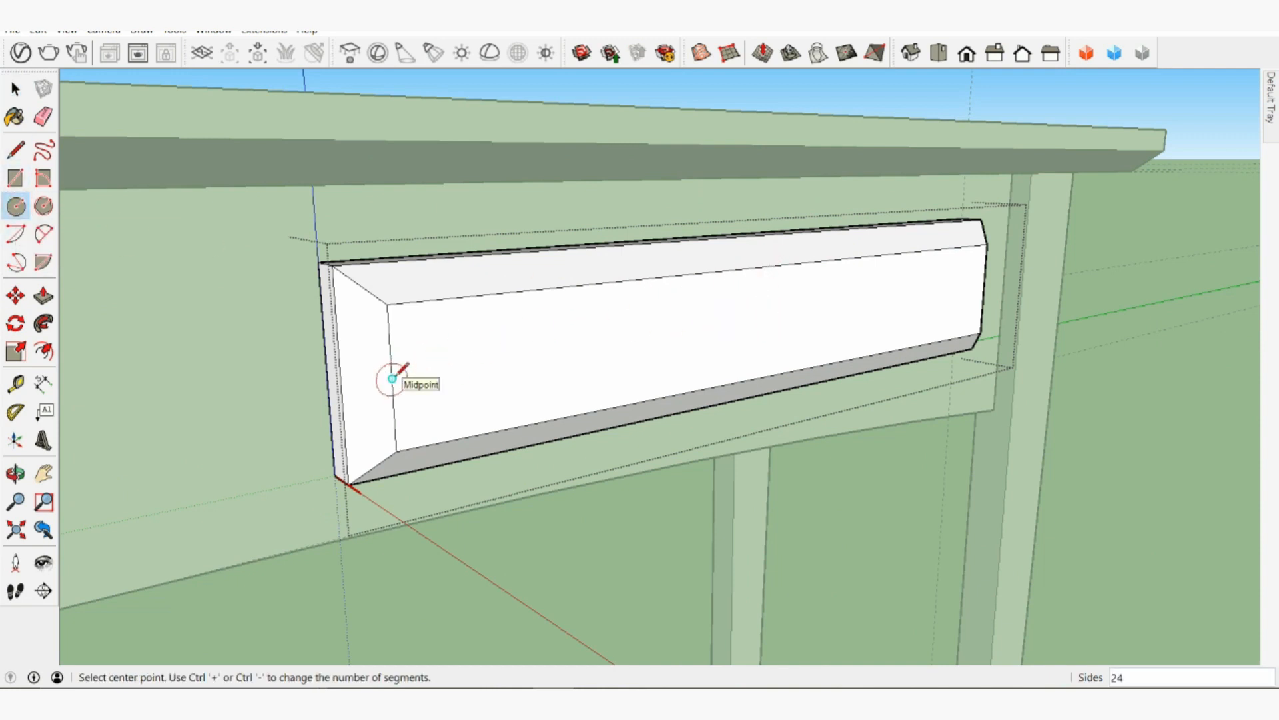
click(765, 314)
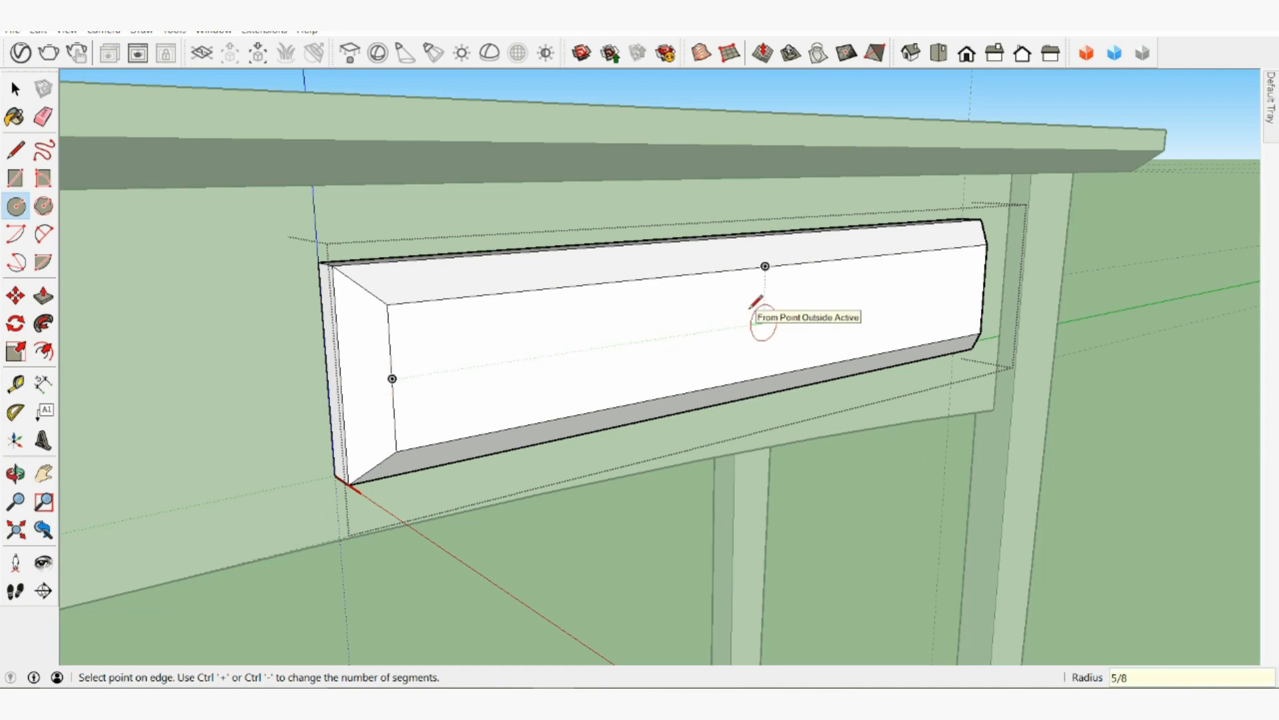
key(Return)
Step: Push/Pull the circle 1/4" outward to form the drawer knob, and leave component editing
middle_drag(747, 312, 600, 320)
click(44, 296)
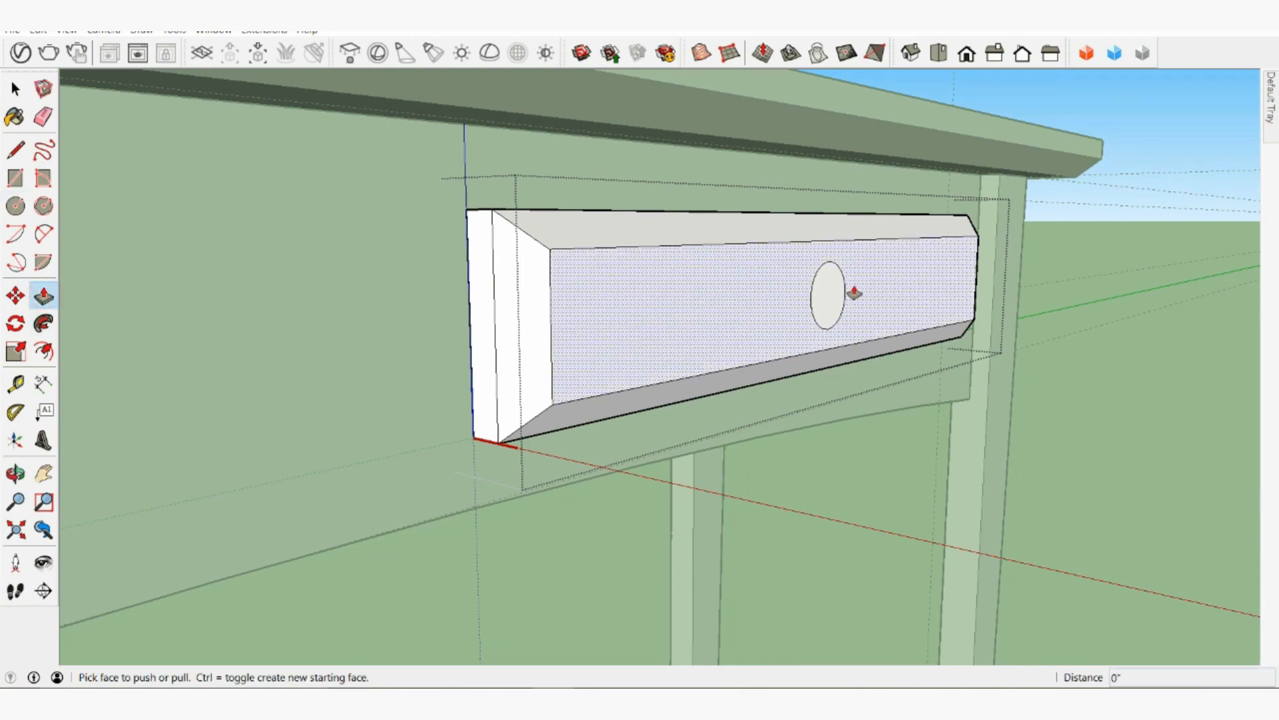
click(847, 293)
click(862, 301)
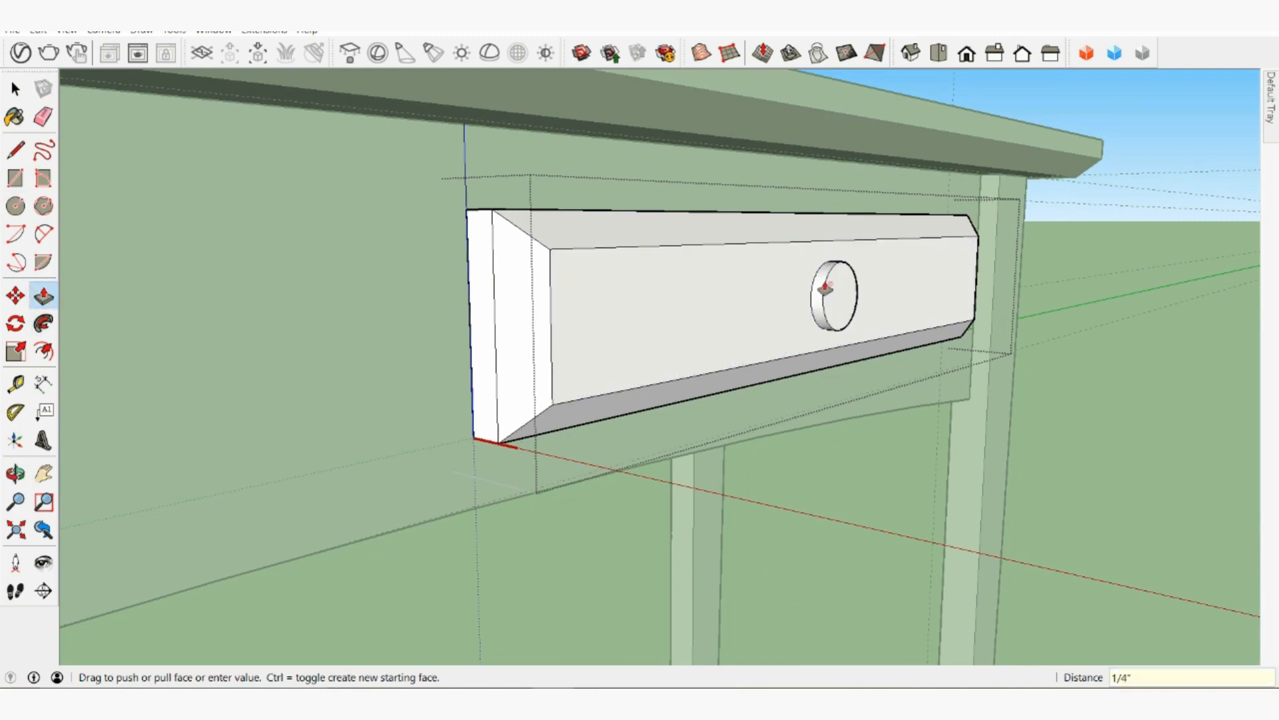
middle_drag(828, 293, 700, 320)
scroll(701, 320, down, 5)
click(12, 87)
Step: Delete all construction guides from the model and view the whole table
scroll(533, 346, down, 6)
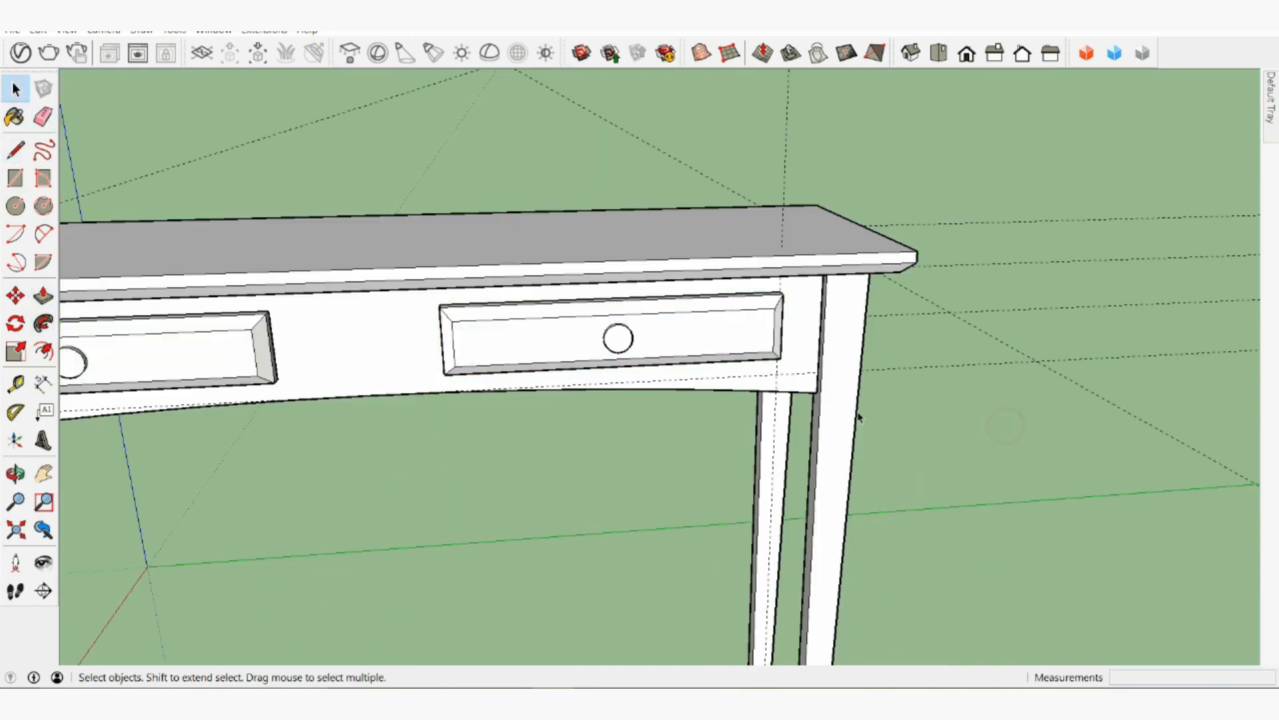
middle_drag(533, 347, 190, 103)
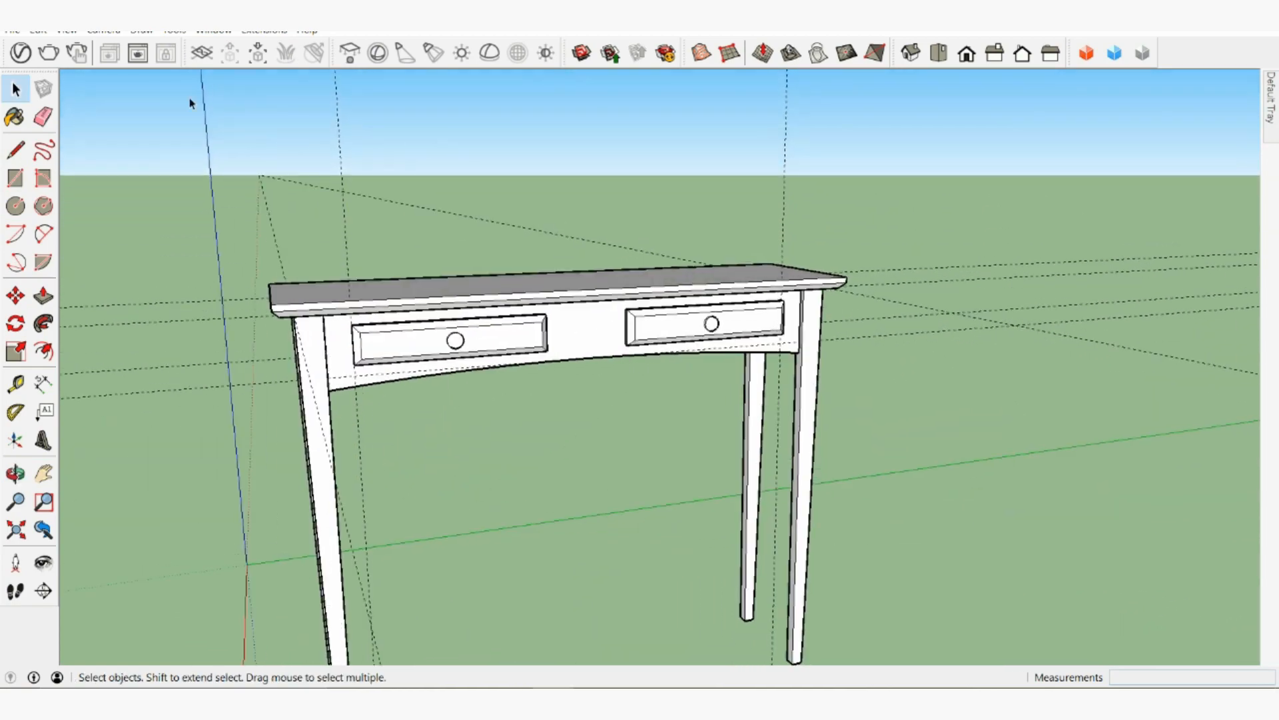
click(53, 31)
click(100, 164)
middle_drag(863, 330, 739, 323)
middle_drag(582, 399, 519, 422)
scroll(824, 323, down, 3)
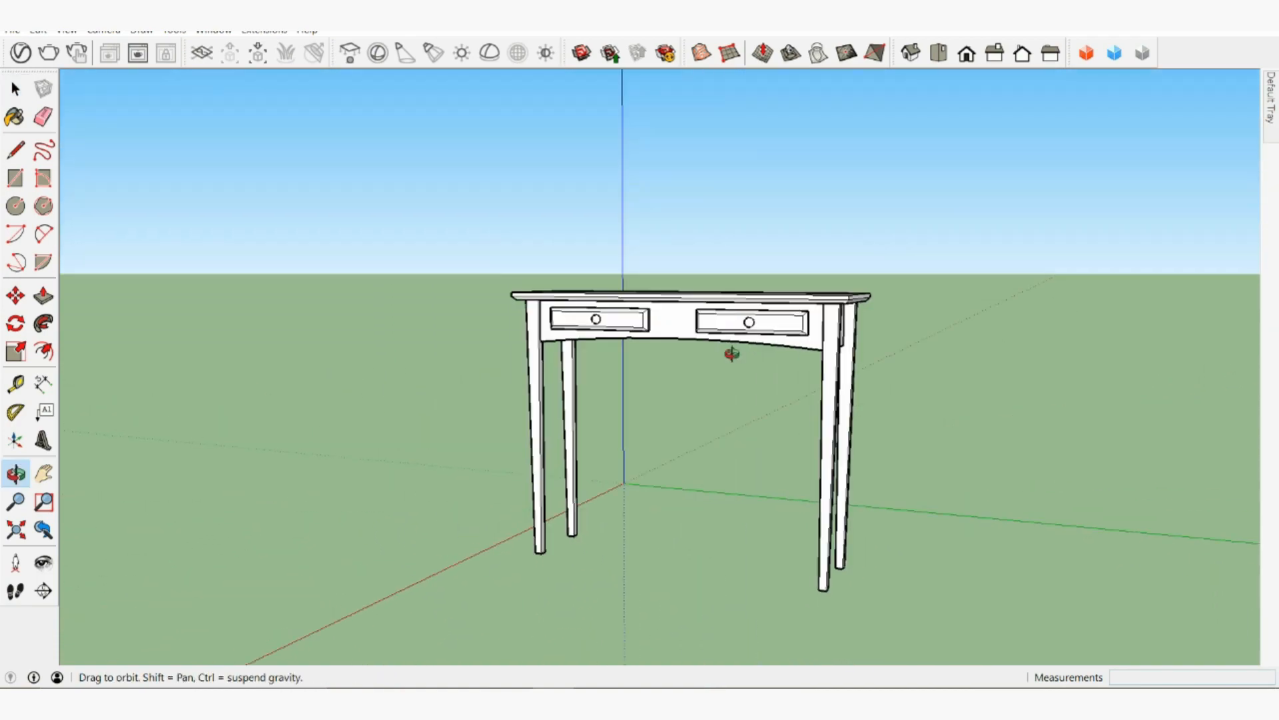